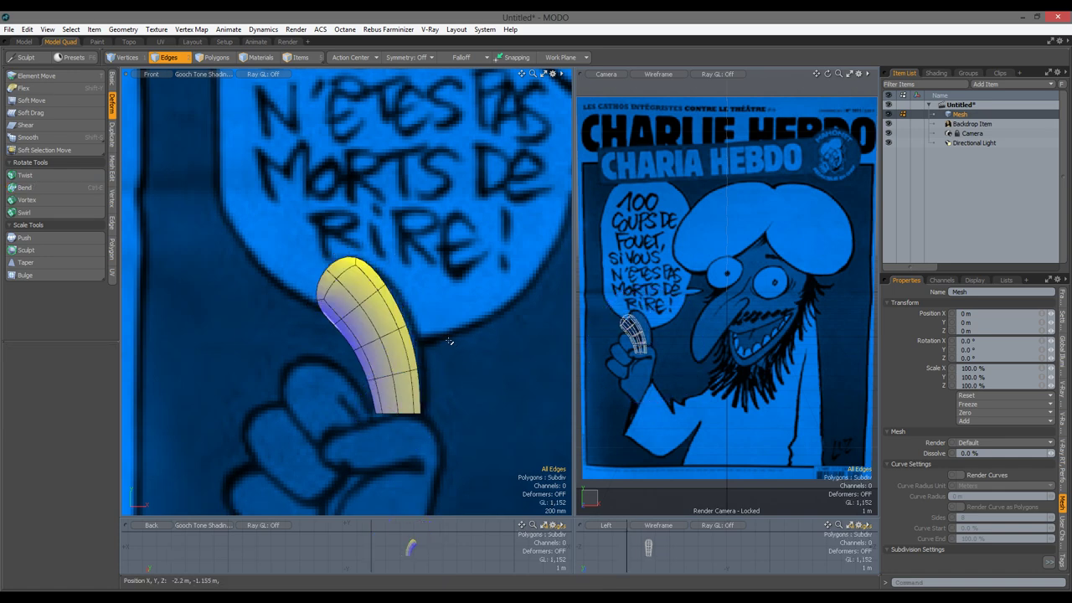
Scale up the open base edge loop of the index finger and fit it to the drawn finger.
{"action": "key", "text": "w"}
{"action": "key", "text": "space"}
{"action": "key", "text": "w"}
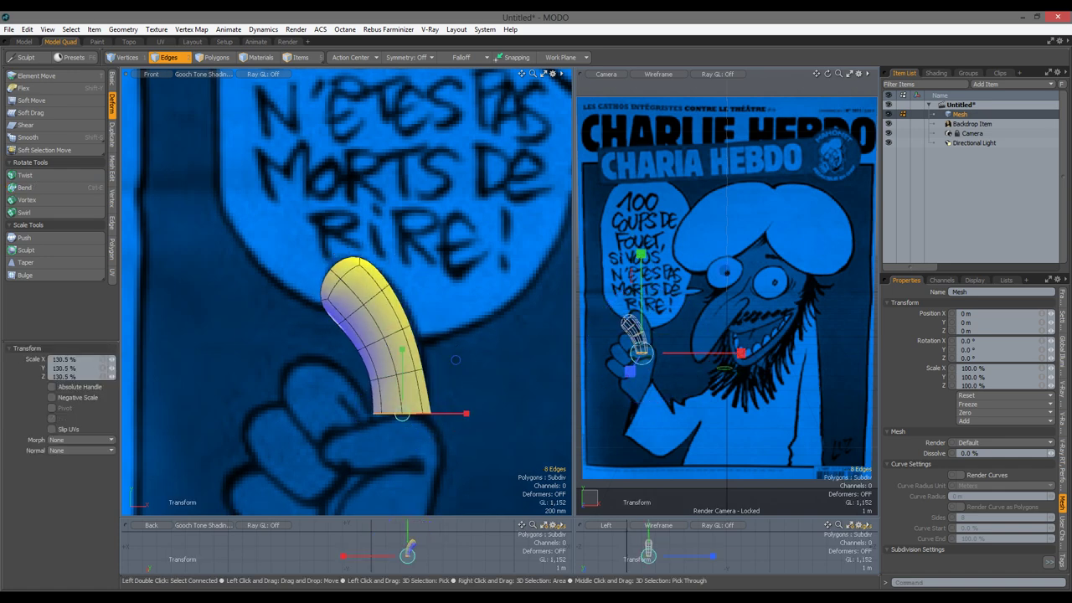
{"action": "key", "text": "space"}
{"action": "left_click_drag", "start_coordinate": [387, 440], "coordinate": [385, 387], "text": "alt+shift"}
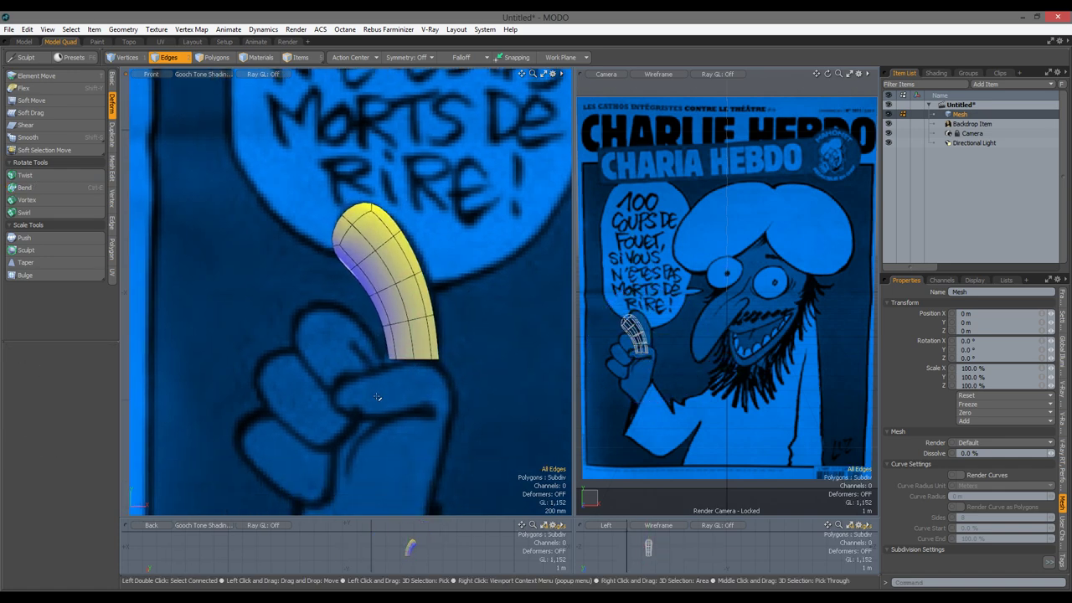
Draw a curled tube with 8 sides, 3 segments and 189 mm radius beside the index finger and remove its surplus edge loops.
{"action": "key", "text": "ctrl+z"}
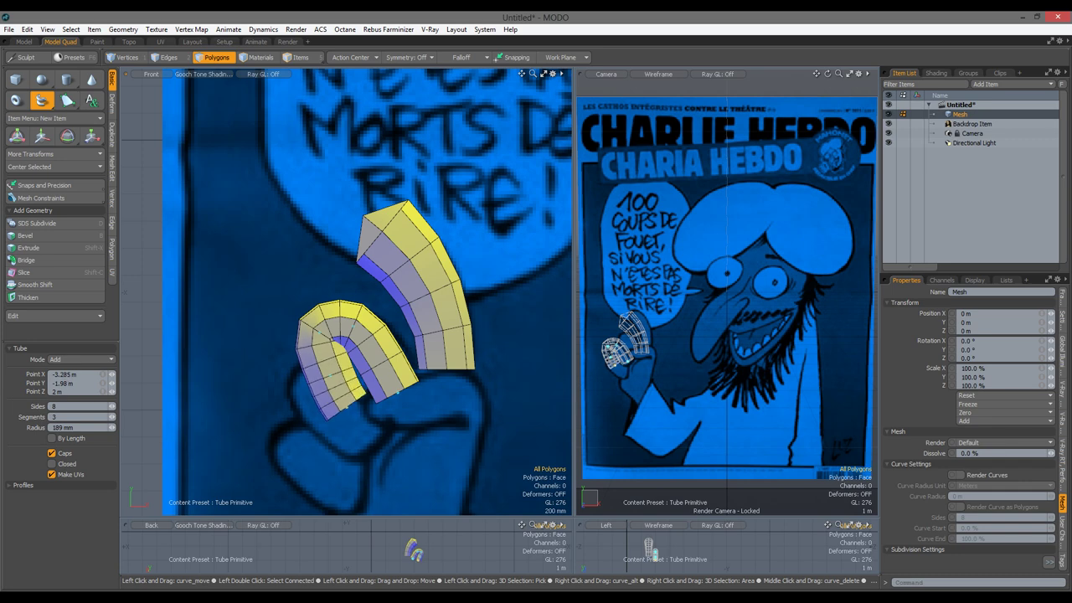
{"action": "key", "text": "space"}
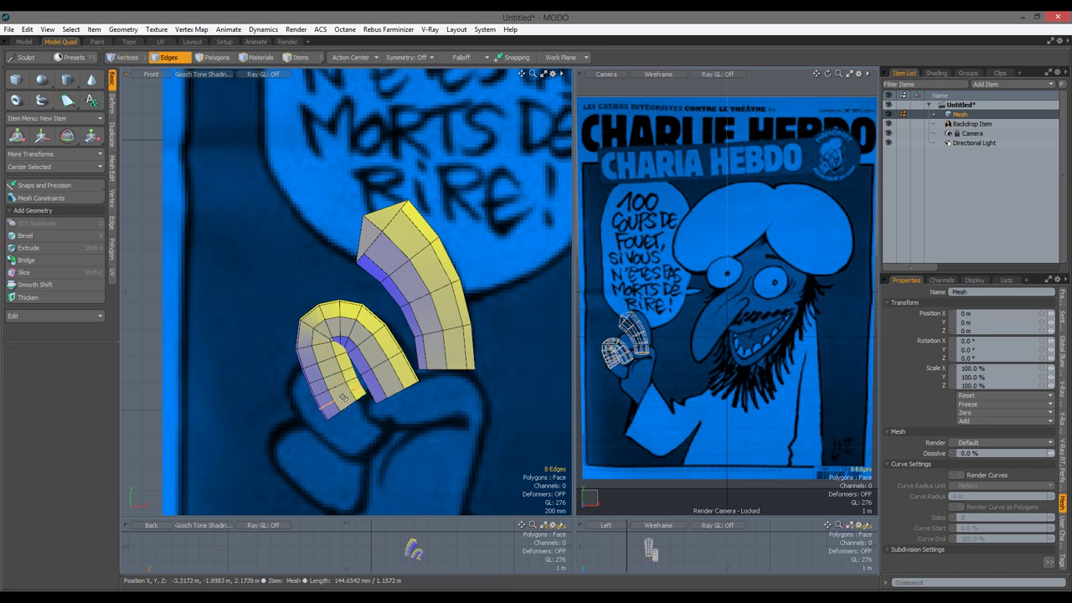
{"action": "left_click", "coordinate": [399, 463]}
{"action": "left_click_drag", "start_coordinate": [399, 463], "coordinate": [373, 393], "text": "alt"}
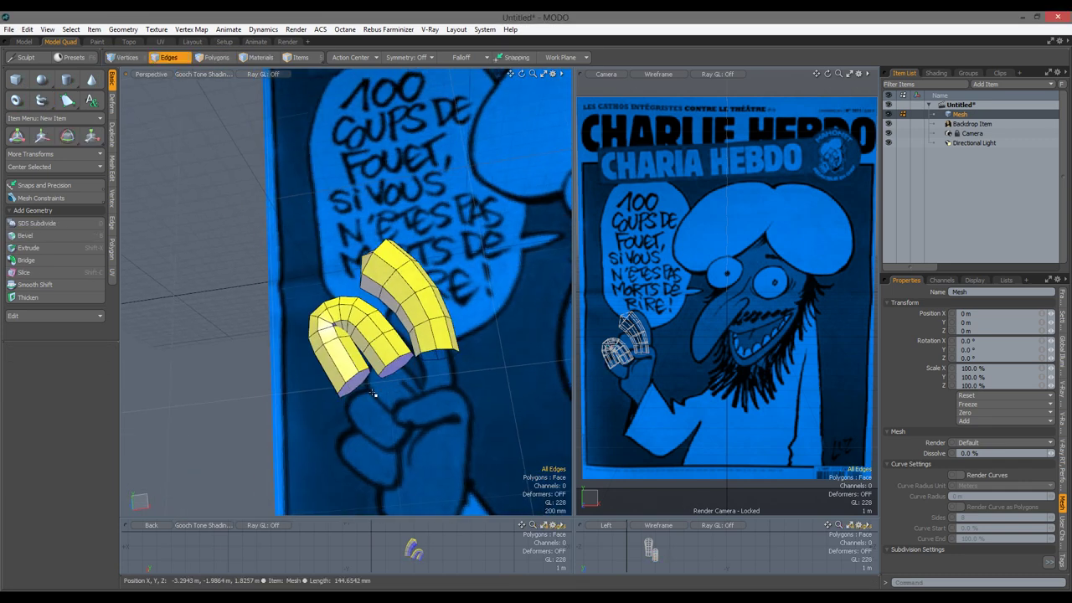
{"action": "left_click_drag", "start_coordinate": [425, 415], "coordinate": [113, 180], "text": "alt"}
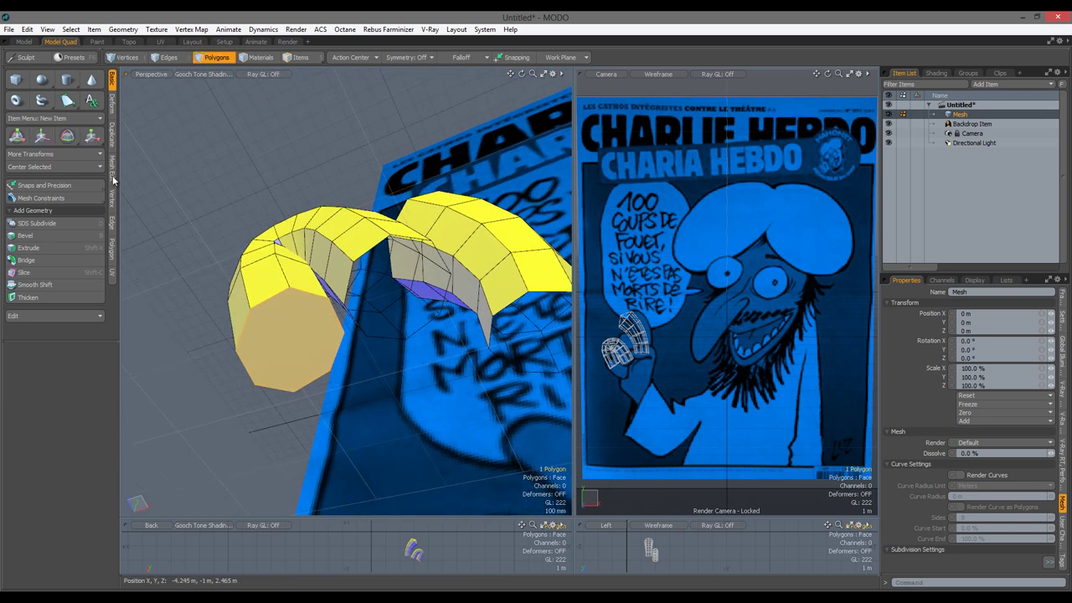
Split the curled finger's tip cap with Spikey, dissolve alternate spokes into quads, and align the work plane to the tip's centre vertex.
{"action": "left_click", "coordinate": [112, 250]}
{"action": "left_click", "coordinate": [27, 149]}
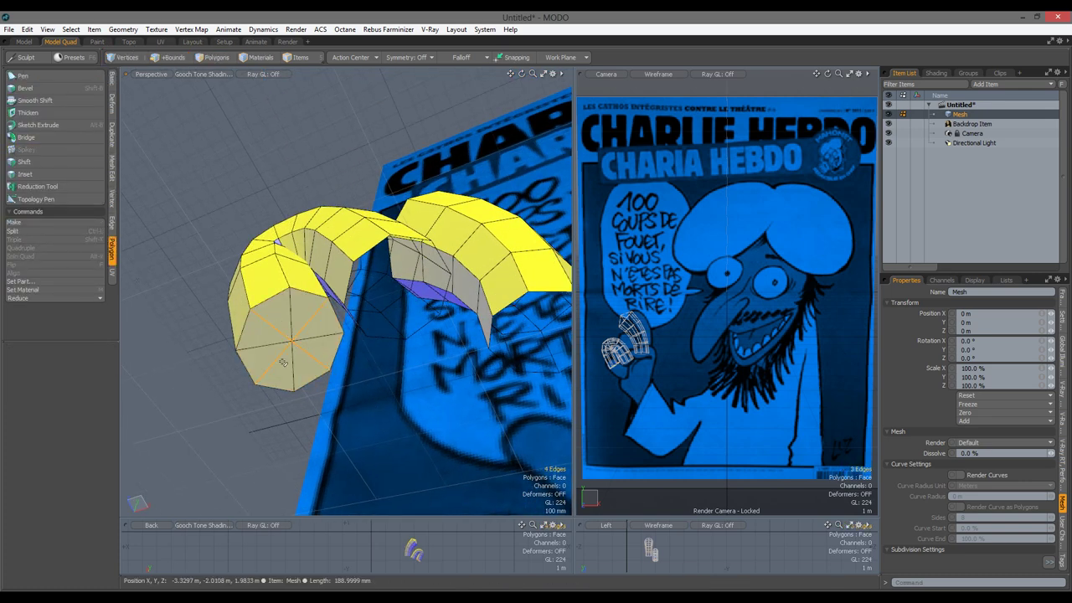
{"action": "left_click", "coordinate": [548, 64]}
{"action": "left_click", "coordinate": [559, 75]}
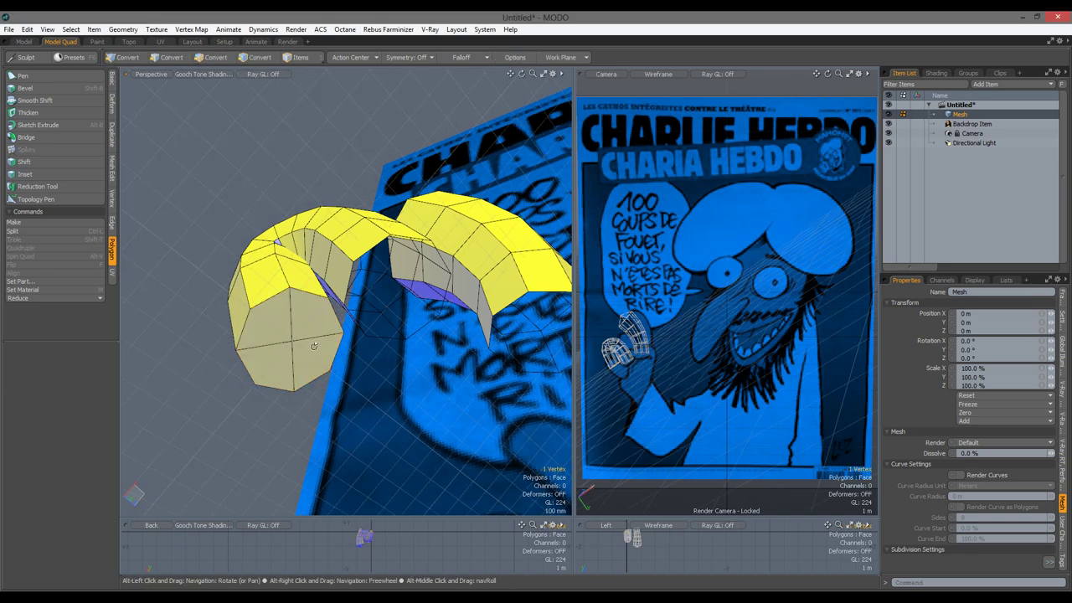
Pull the fingertip's centre vertex outward to round the tip and convert the curled finger to a subdivision surface.
{"action": "key", "text": "1"}
{"action": "mouse_move", "coordinate": [503, 251]}
{"action": "left_mouse_down", "text": "alt"}
{"action": "mouse_move", "coordinate": [452, 425]}
{"action": "mouse_move", "coordinate": [358, 304]}
{"action": "mouse_move", "coordinate": [371, 352]}
{"action": "mouse_move", "coordinate": [335, 309]}
{"action": "mouse_move", "coordinate": [291, 253]}
{"action": "mouse_move", "coordinate": [297, 243]}
{"action": "mouse_move", "coordinate": [366, 264]}
{"action": "mouse_move", "coordinate": [299, 329]}
{"action": "mouse_move", "coordinate": [386, 309]}
{"action": "left_mouse_up", "text": "alt"}
{"action": "key", "text": "Tab"}
{"action": "key", "text": "2"}
{"action": "key", "text": "3"}
Rotate the whole curled finger about its own selection centre so it folds in depth, and restore the automatic action centre.
{"action": "key", "text": "w"}
{"action": "key", "text": "y"}
{"action": "key", "text": "space"}
{"action": "left_click", "coordinate": [204, 73]}
{"action": "left_click", "coordinate": [206, 132]}
{"action": "key", "text": "y"}
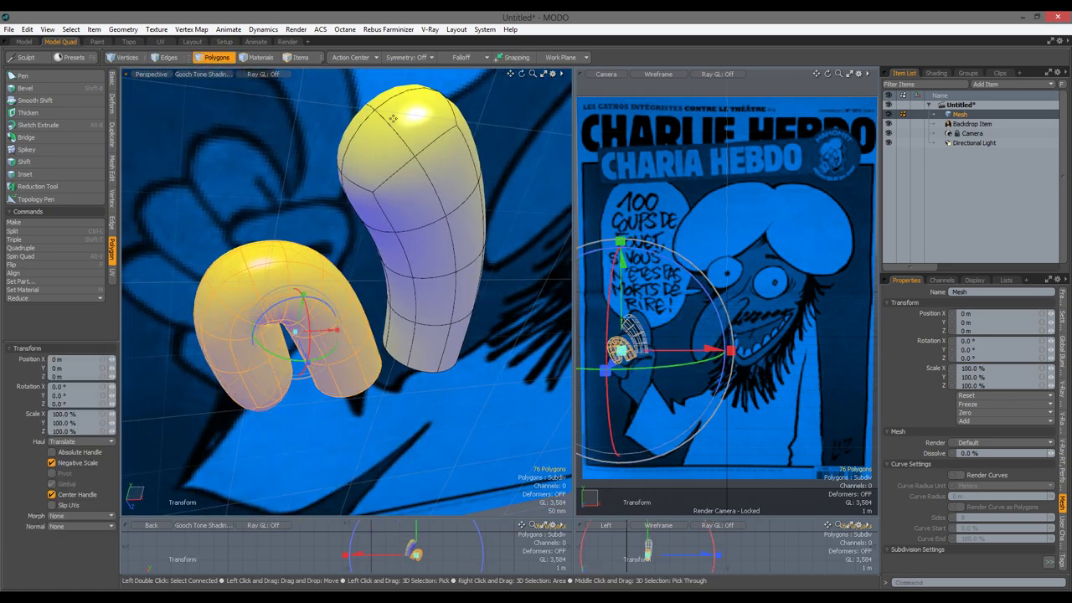
{"action": "mouse_move", "coordinate": [285, 368]}
{"action": "left_mouse_down", "text": "alt"}
{"action": "mouse_move", "coordinate": [273, 383]}
{"action": "mouse_move", "coordinate": [283, 338]}
{"action": "left_mouse_up", "text": "alt"}
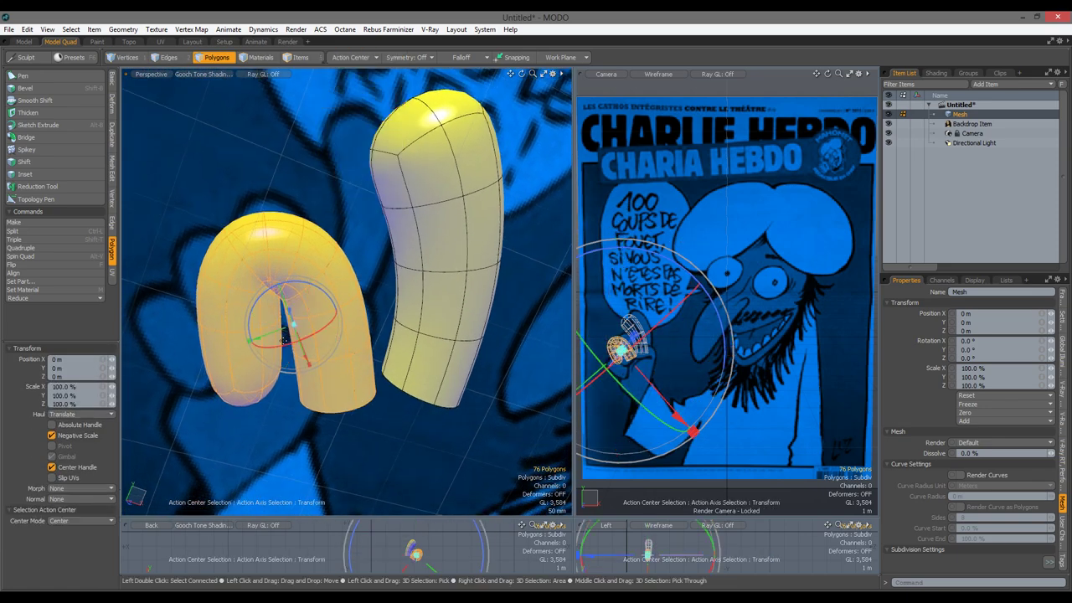
{"action": "key", "text": "space"}
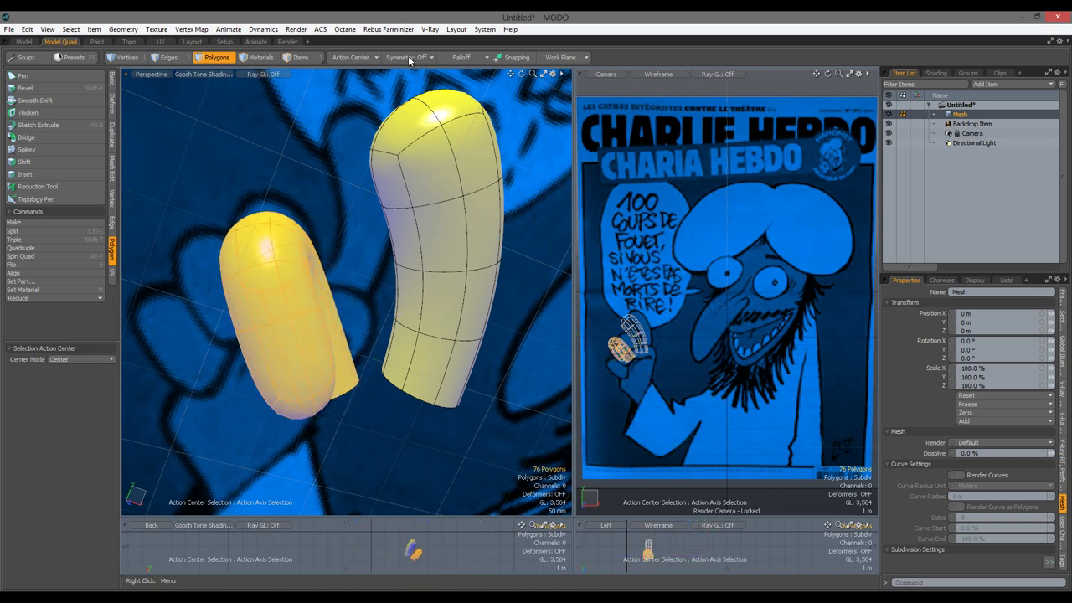
{"action": "left_click_drag", "start_coordinate": [343, 317], "coordinate": [383, 371], "text": "alt"}
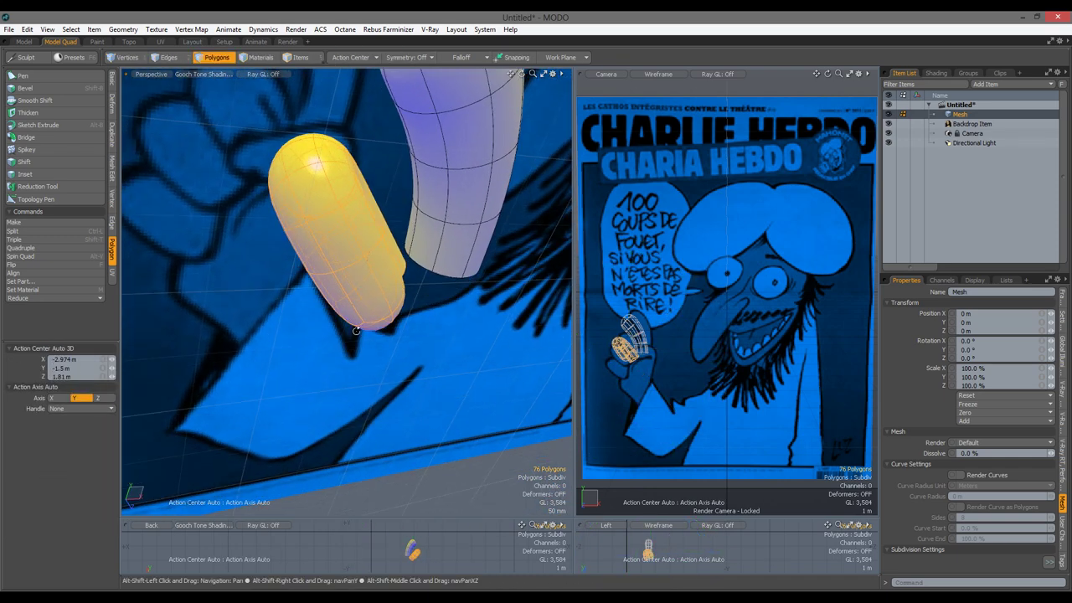
Move and orient the curled finger beside the index finger as the middle finger.
{"action": "key", "text": "ctrl+space"}
{"action": "left_click", "coordinate": [417, 393]}
{"action": "key", "text": "ctrl+space"}
{"action": "left_click", "coordinate": [466, 379]}
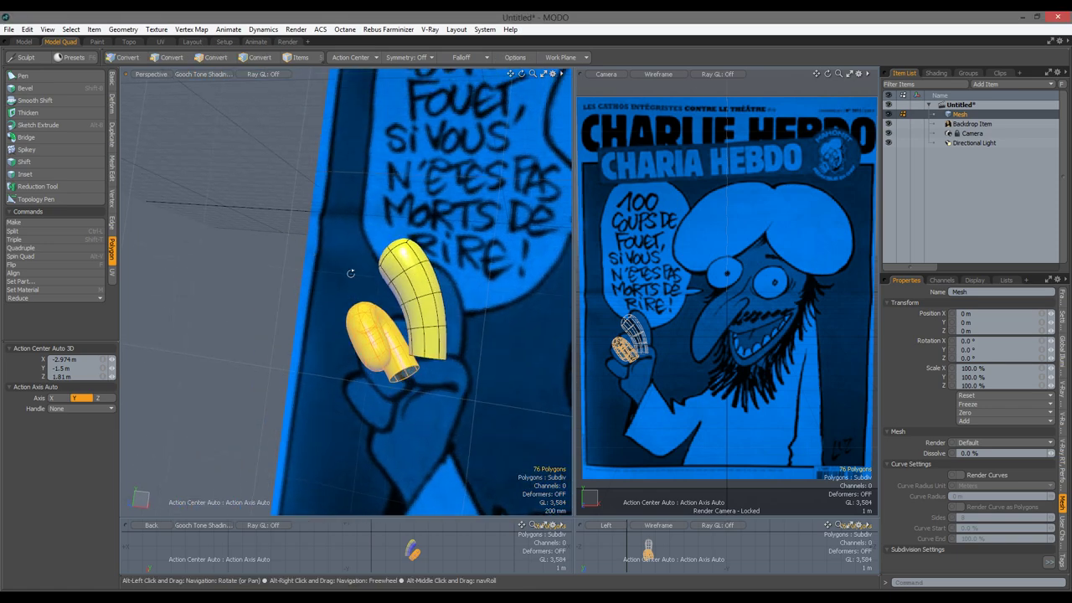
{"action": "key", "text": "y"}
{"action": "left_click_drag", "start_coordinate": [343, 316], "coordinate": [250, 296], "text": "alt"}
Duplicate the curled finger twice and place the copies side by side as the ring and little fingers.
{"action": "left_click", "coordinate": [383, 385]}
{"action": "key", "text": "r"}
{"action": "left_click", "coordinate": [304, 344]}
{"action": "key", "text": "y"}
{"action": "mouse_move", "coordinate": [336, 362]}
{"action": "left_mouse_down", "text": "alt"}
{"action": "mouse_move", "coordinate": [360, 309]}
{"action": "mouse_move", "coordinate": [373, 315]}
{"action": "mouse_move", "coordinate": [335, 351]}
{"action": "left_mouse_up", "text": "alt"}
{"action": "key", "text": "w"}
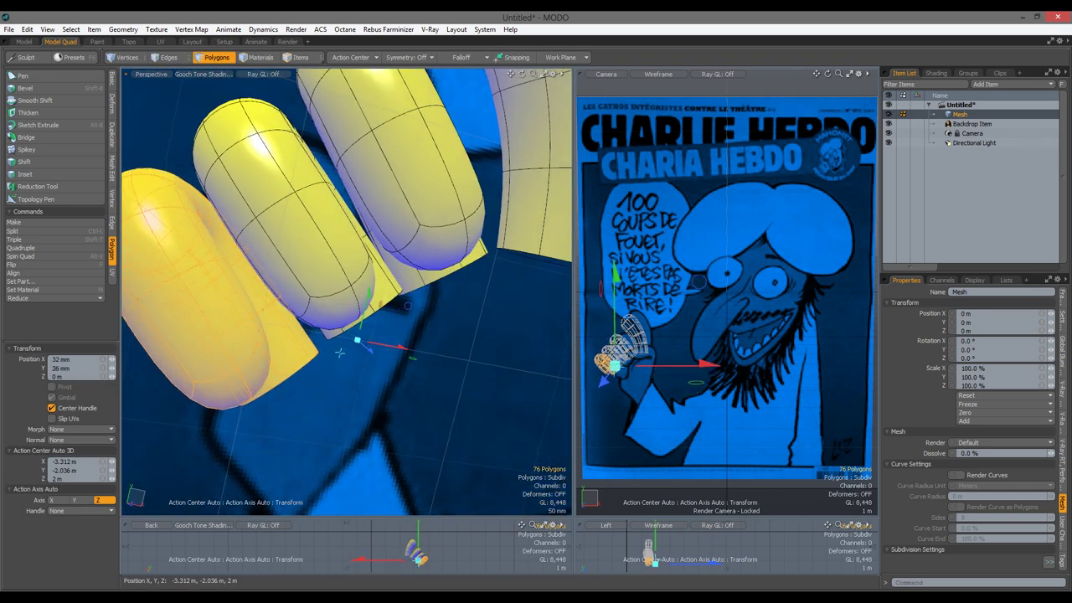
Scale down the outermost finger copy and reposition it next to the ring finger.
{"action": "key", "text": "r"}
{"action": "left_click", "coordinate": [283, 390]}
{"action": "key", "text": "y"}
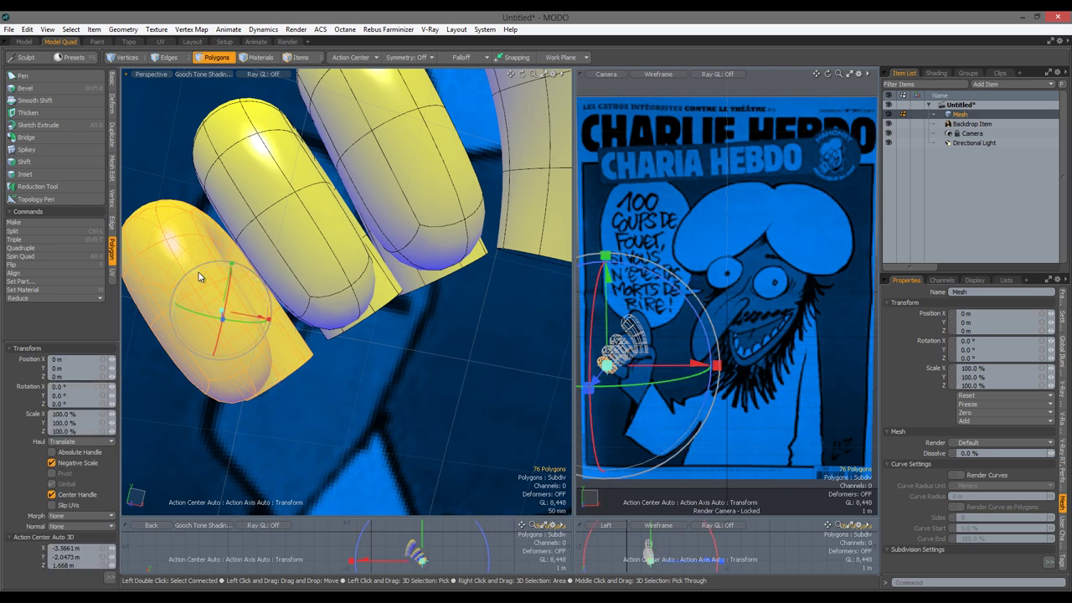
{"action": "key", "text": "w"}
{"action": "left_click_drag", "start_coordinate": [282, 385], "coordinate": [402, 343], "text": "alt"}
{"action": "key", "text": "space"}
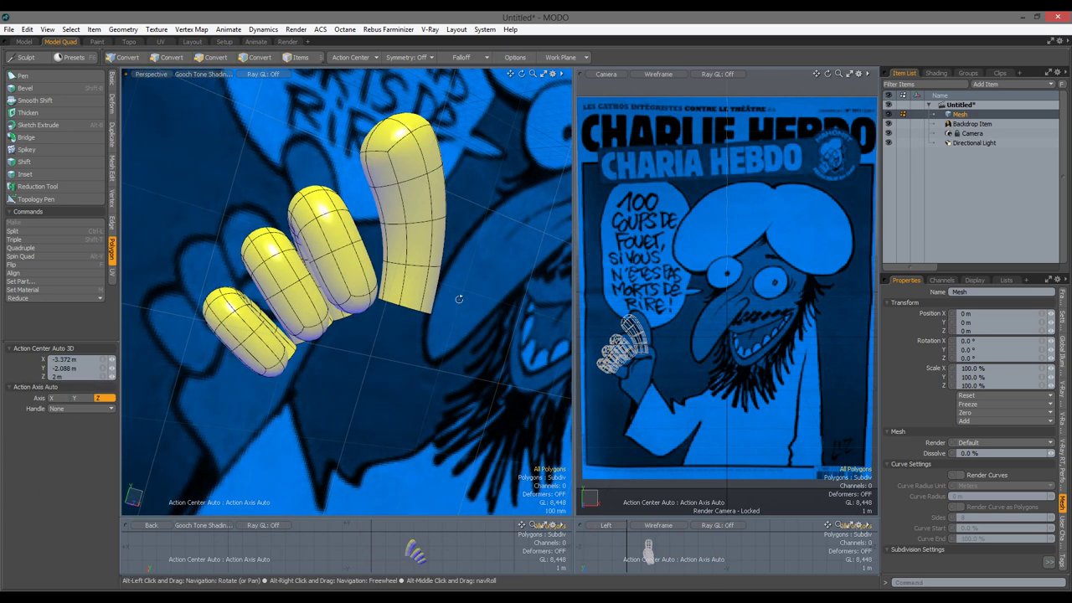
Move the little finger onto the lowest drawn finger, scale it to about 136.5%, and trim the last polygon ring from its base.
{"action": "scroll", "coordinate": [401, 344], "scroll_direction": "up", "scroll_amount": 5}
{"action": "scroll", "coordinate": [401, 344], "scroll_direction": "down", "scroll_amount": 3}
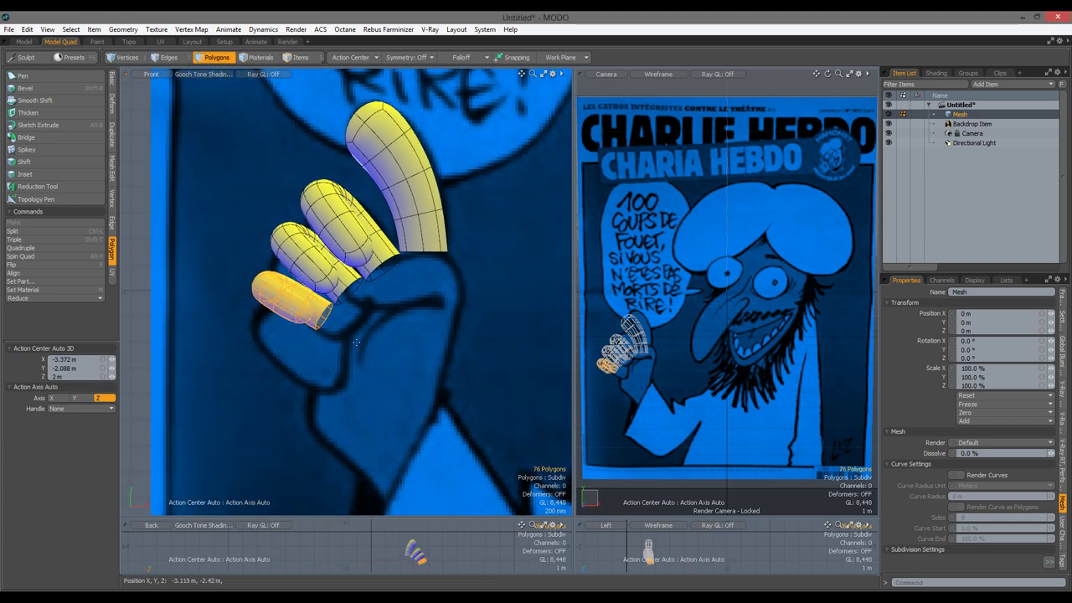
{"action": "key", "text": "y"}
{"action": "key", "text": "r"}
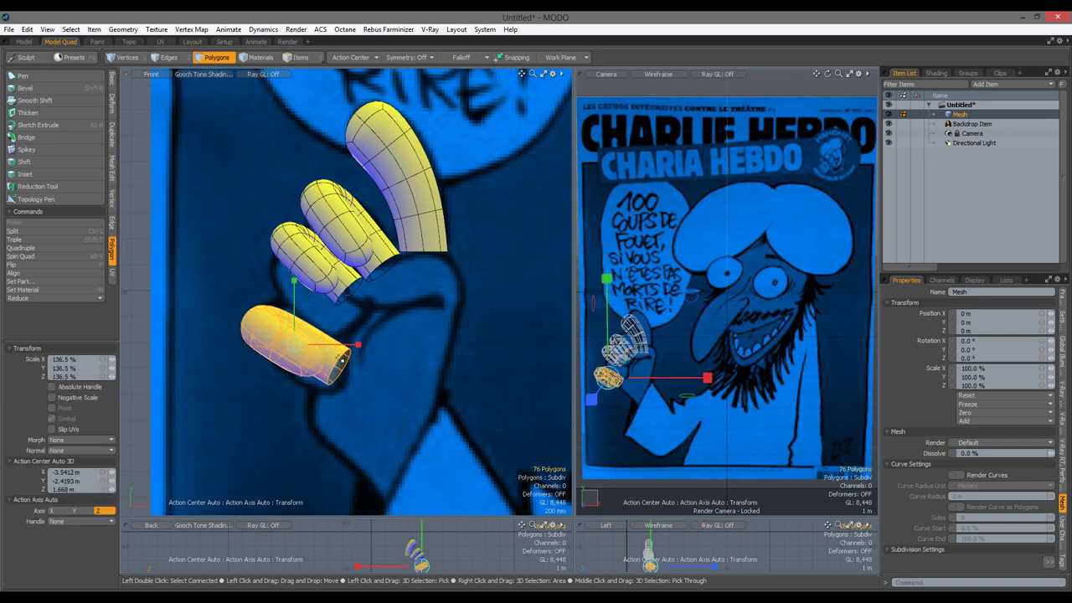
{"action": "key", "text": "space"}
{"action": "left_click", "coordinate": [334, 365]}
Select the ring finger and move it down onto its drawn outline in the front view.
{"action": "scroll", "coordinate": [332, 363], "scroll_direction": "up", "scroll_amount": 3}
{"action": "key", "text": "y"}
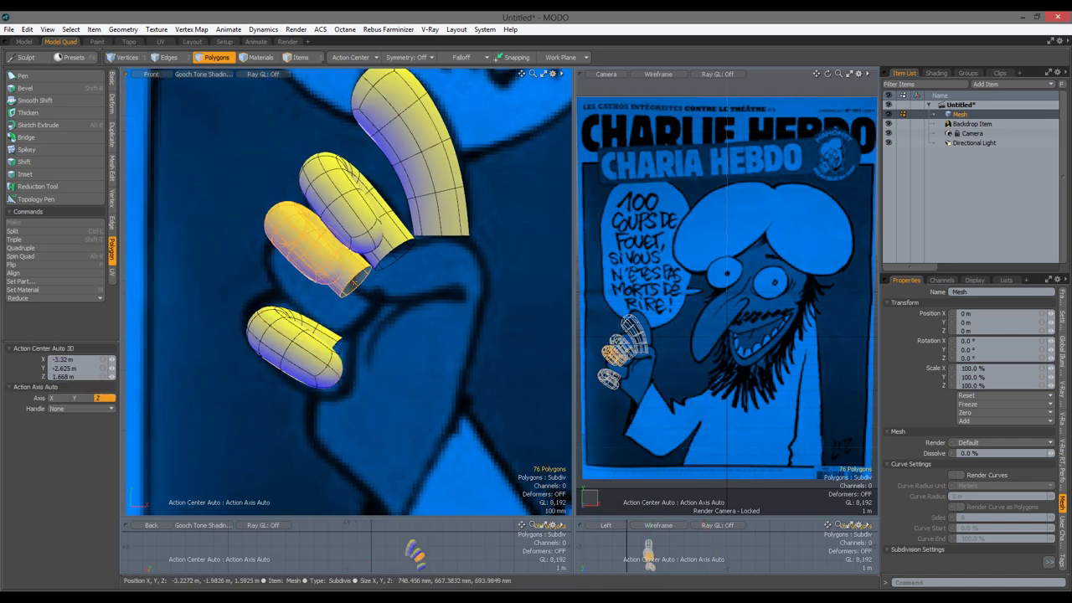
{"action": "double_click", "coordinate": [319, 291]}
{"action": "left_click_drag", "start_coordinate": [319, 290], "coordinate": [394, 335]}
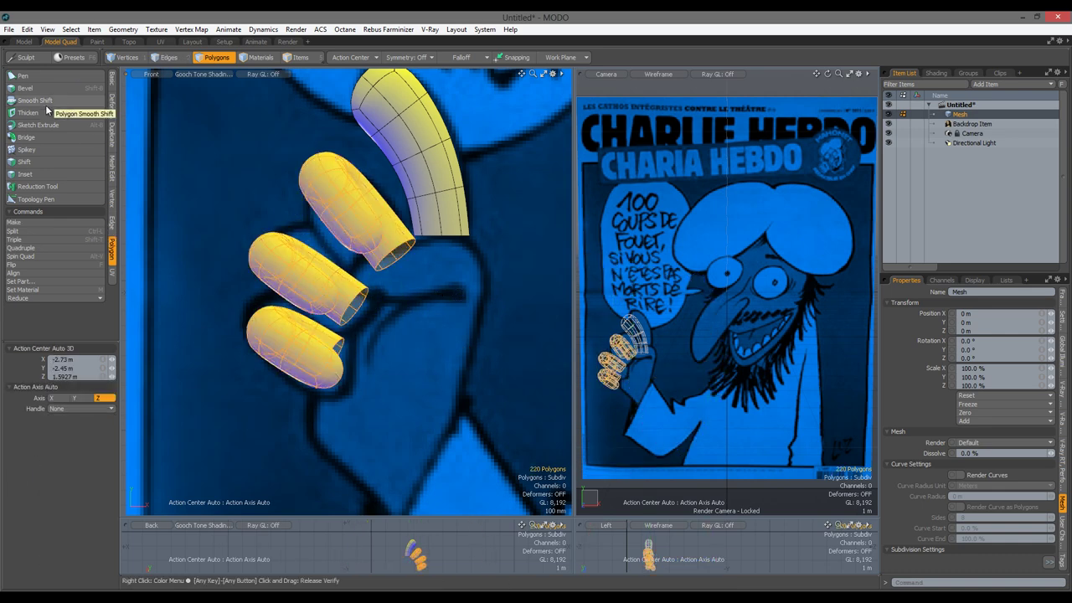
Thicken the three curled fingers slightly with Push and move the ring finger about 20 mm in X and 30 mm in Y.
{"action": "left_click", "coordinate": [114, 172]}
{"action": "left_click", "coordinate": [111, 99]}
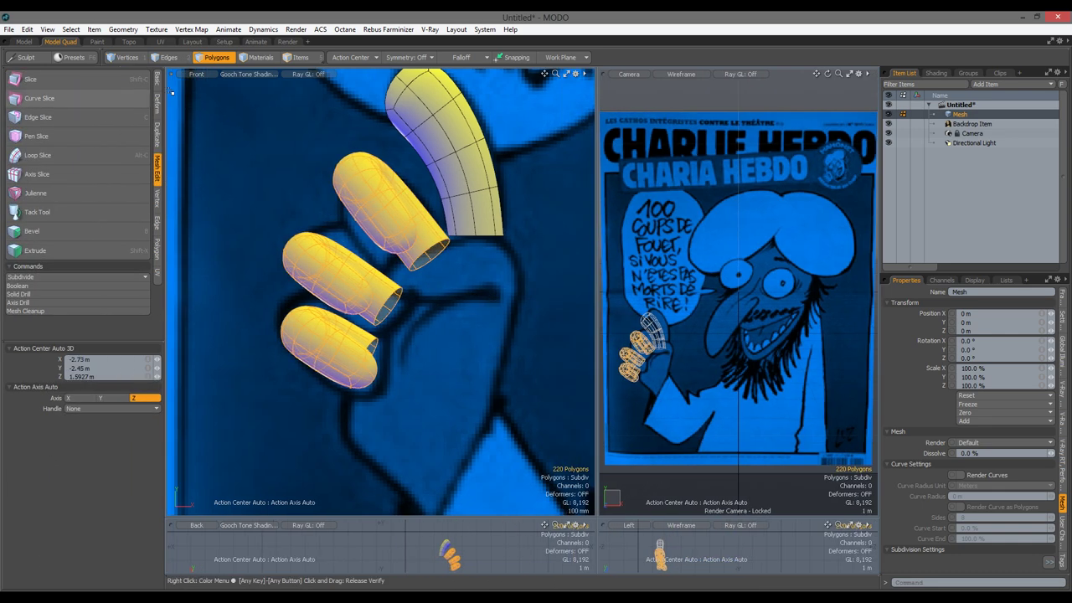
{"action": "left_click", "coordinate": [25, 237]}
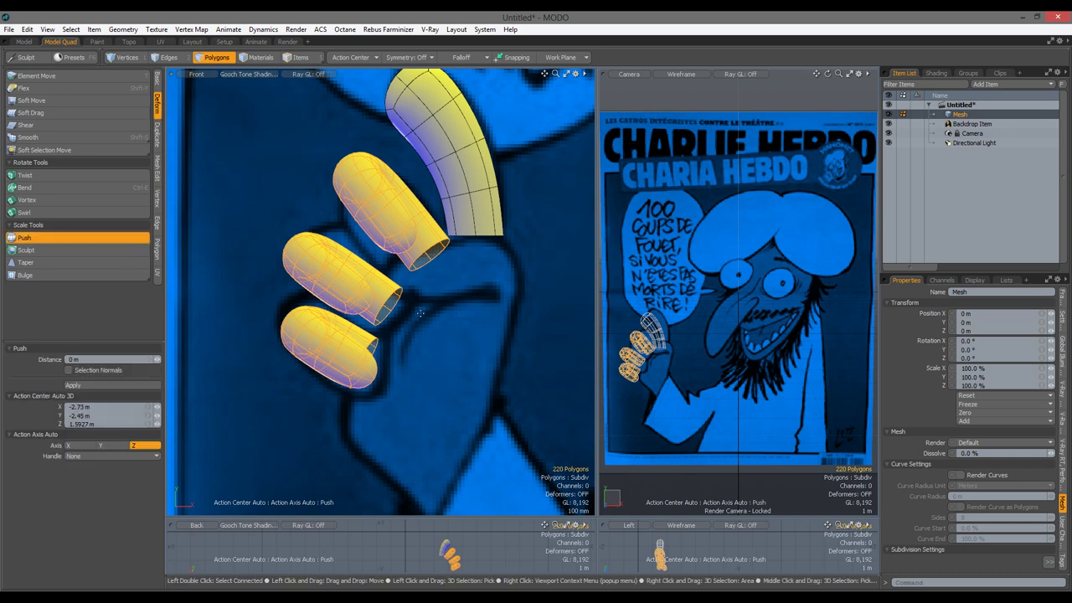
{"action": "double_click", "coordinate": [318, 255]}
{"action": "key", "text": "y"}
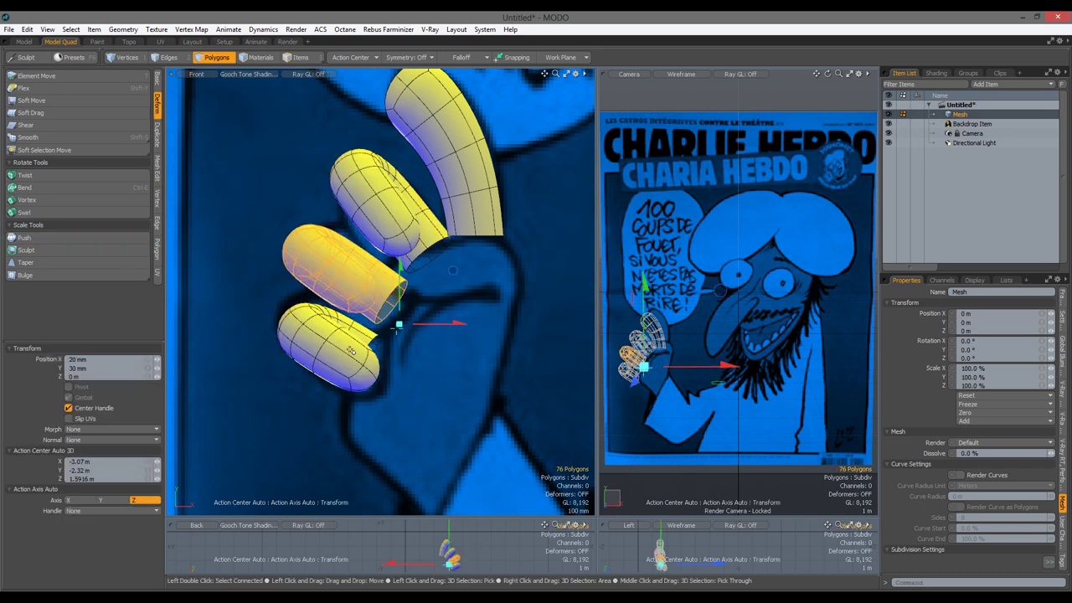
Draw a bent thumb tube over the drawn thumb with 8 sides, 3 segments and 189 mm radius.
{"action": "scroll", "coordinate": [351, 350], "scroll_direction": "down", "scroll_amount": 2}
{"action": "left_click", "coordinate": [157, 80]}
{"action": "left_click", "coordinate": [58, 99]}
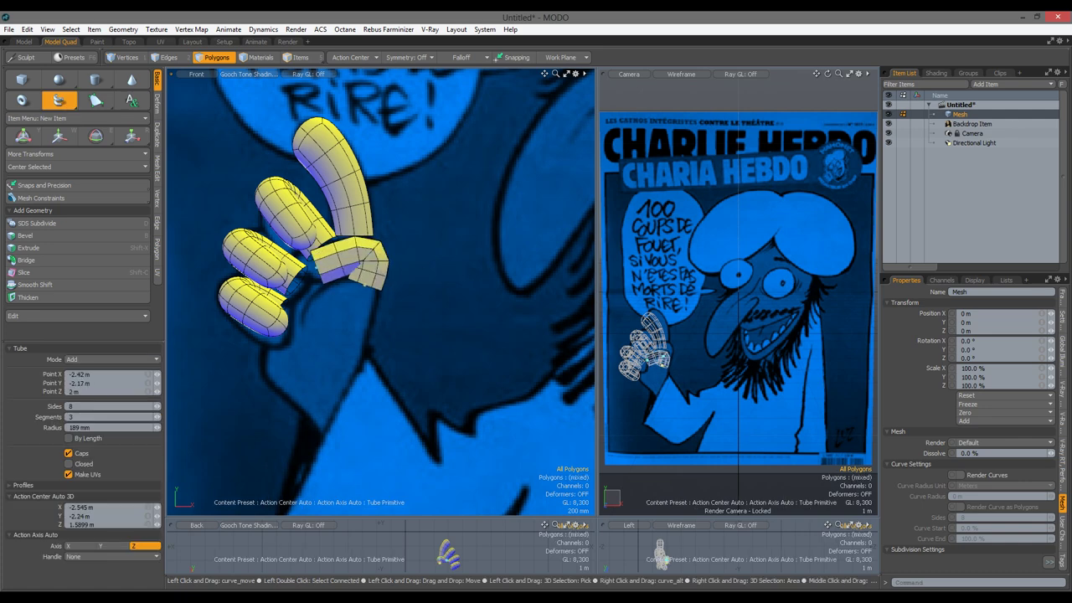
{"action": "key", "text": "space"}
Split the thumb's tip cap with Spikey and merge the triangles into four quads.
{"action": "key", "text": "ctrl+space"}
{"action": "left_click", "coordinate": [376, 259]}
{"action": "key", "text": "shift+a"}
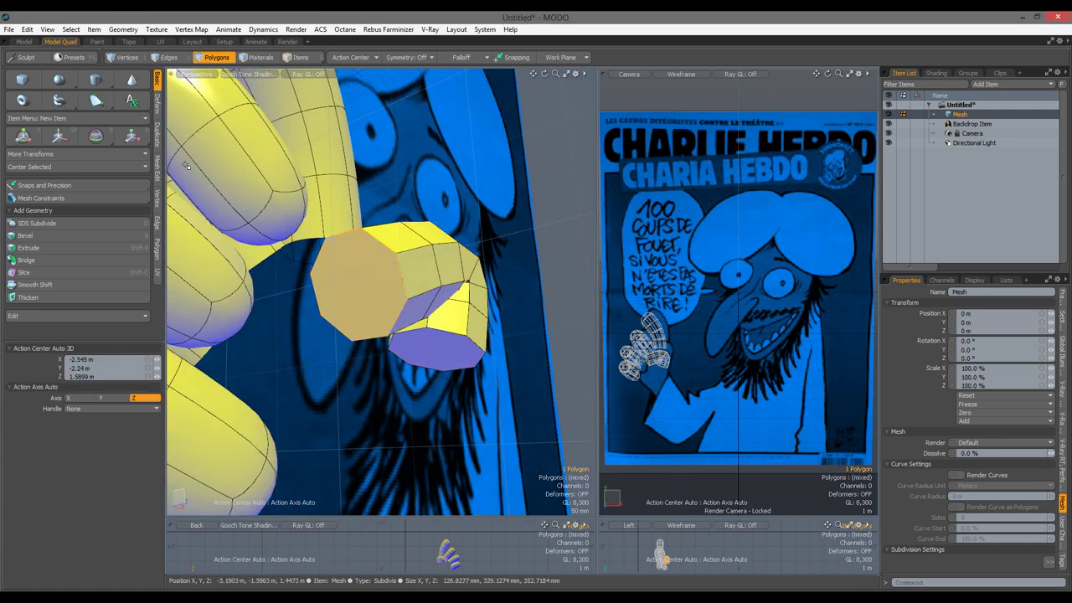
{"action": "left_click", "coordinate": [156, 251]}
{"action": "left_click", "coordinate": [27, 149]}
{"action": "key", "text": "space"}
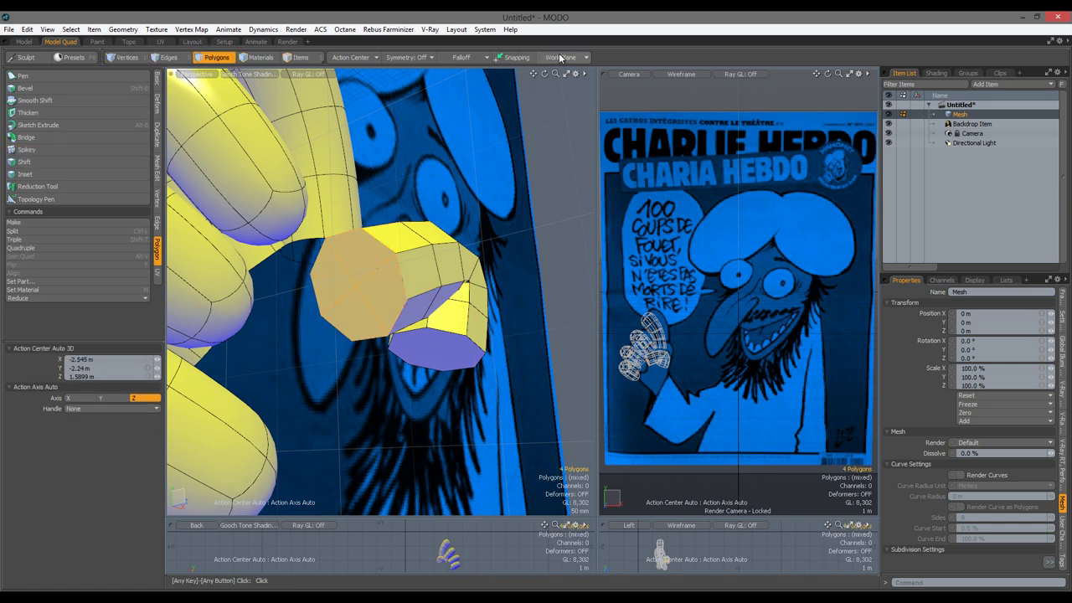
Pull the thumb's tip centre outward, then select the whole thumb and shift it in depth in front of the fingers.
{"action": "left_click_drag", "start_coordinate": [400, 312], "coordinate": [378, 276], "text": "alt"}
{"action": "key", "text": "3"}
{"action": "double_click", "coordinate": [378, 289]}
{"action": "key", "text": "y"}
{"action": "left_click", "coordinate": [444, 342]}
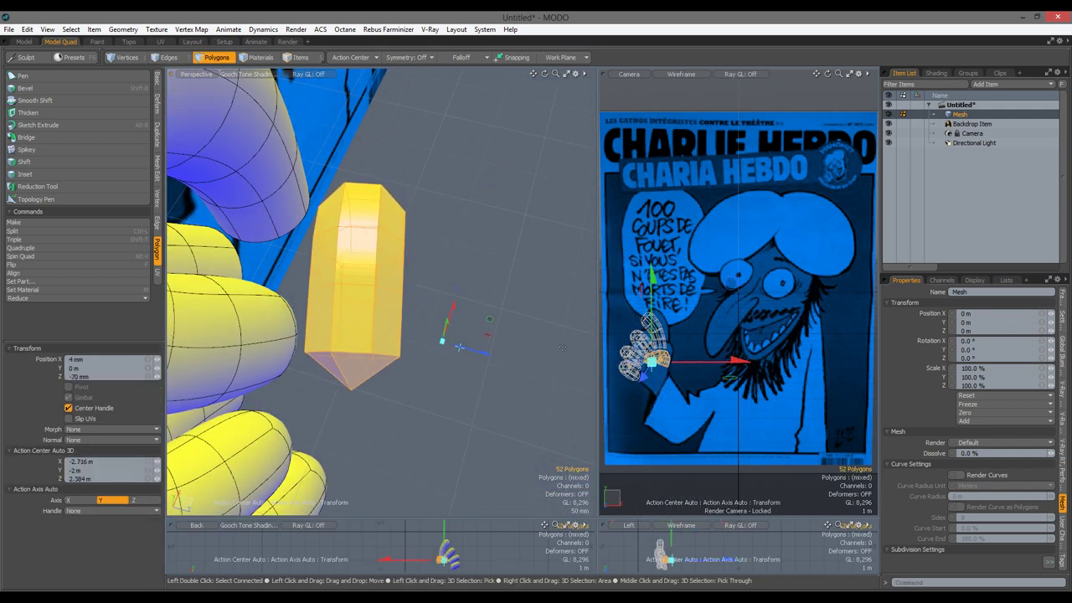
Scale the thumb to about 112% over the drawn thumb in the front view and convert it to a subdivision surface.
{"action": "key", "text": "KP_1"}
{"action": "key", "text": "r"}
{"action": "left_click_drag", "start_coordinate": [456, 260], "coordinate": [476, 241]}
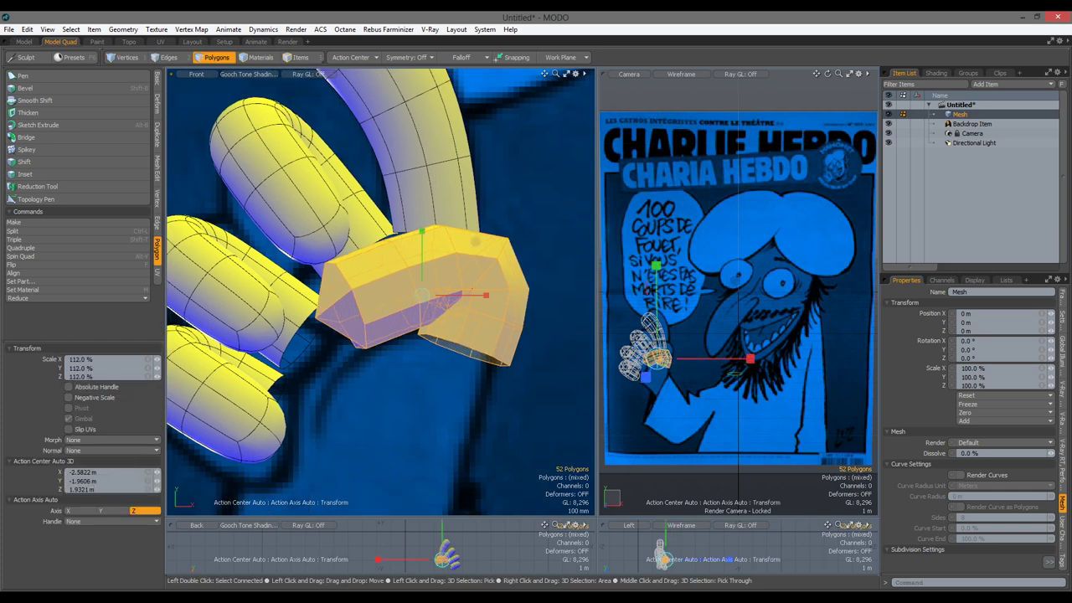
{"action": "key", "text": "space"}
{"action": "scroll", "coordinate": [360, 286], "scroll_direction": "down", "scroll_amount": 3}
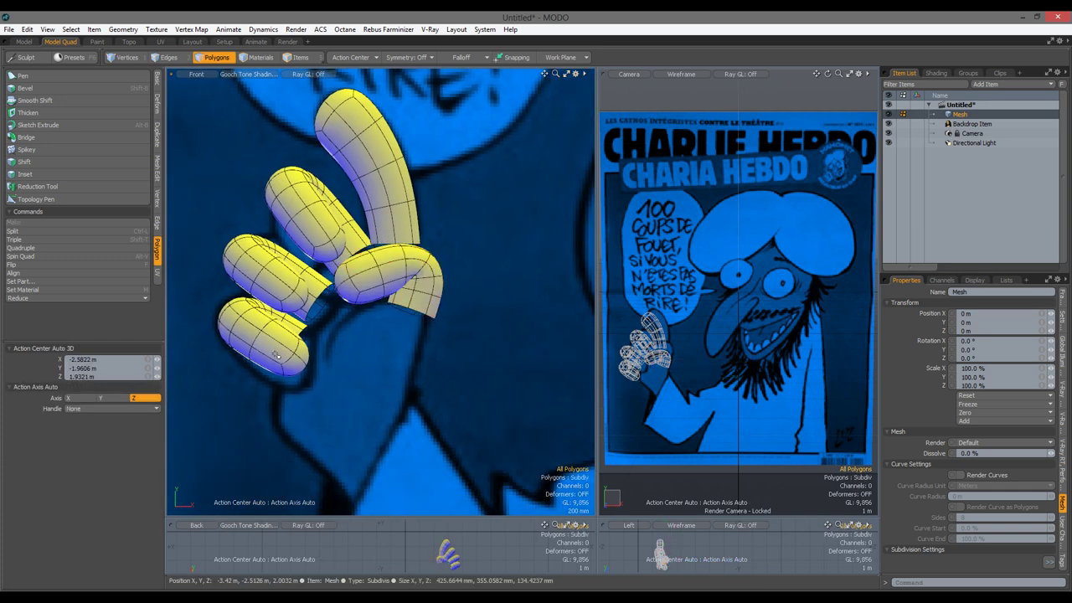
Select the little finger and adjust its position against the drawn hand.
{"action": "double_click", "coordinate": [276, 356]}
{"action": "key", "text": "w"}
{"action": "key", "text": "space"}
{"action": "left_click_drag", "start_coordinate": [342, 425], "coordinate": [333, 394], "text": "alt+shift"}
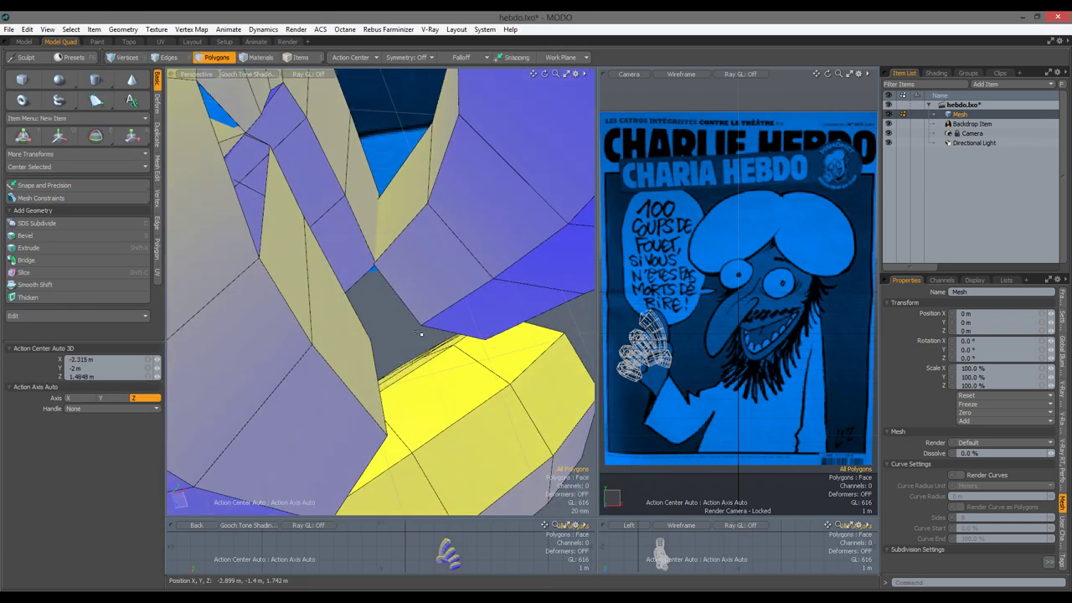
Bridge the facing base edges of neighbouring fingers to join them.
{"action": "left_click_drag", "start_coordinate": [371, 238], "coordinate": [352, 193], "text": "alt"}
{"action": "right_click", "coordinate": [348, 188]}
{"action": "mouse_move", "coordinate": [435, 192]}
{"action": "left_click", "coordinate": [475, 191]}
{"action": "left_click_drag", "start_coordinate": [435, 251], "coordinate": [444, 357], "text": "alt"}
{"action": "left_click_drag", "start_coordinate": [380, 410], "coordinate": [220, 158], "text": "alt"}
{"action": "right_click", "coordinate": [220, 158]}
{"action": "left_click", "coordinate": [343, 198]}
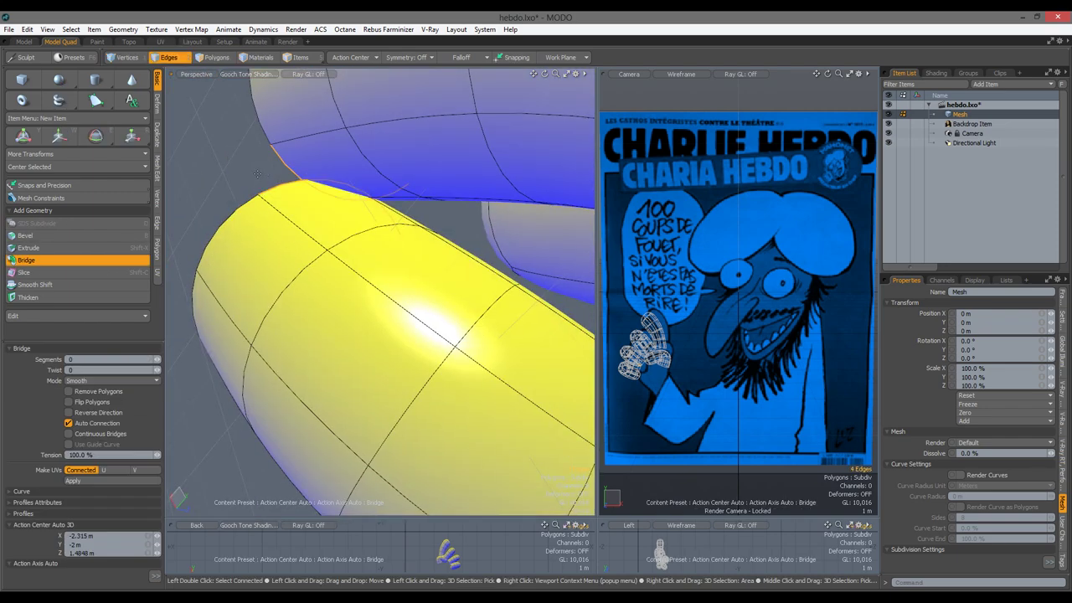
Draw a flat disc below the hand with the Sphere primitive, with radii of 380 mm in X, 0 in Y and 360 mm in Z.
{"action": "left_click_drag", "start_coordinate": [343, 198], "coordinate": [391, 420], "text": "alt"}
{"action": "left_click", "coordinate": [59, 78]}
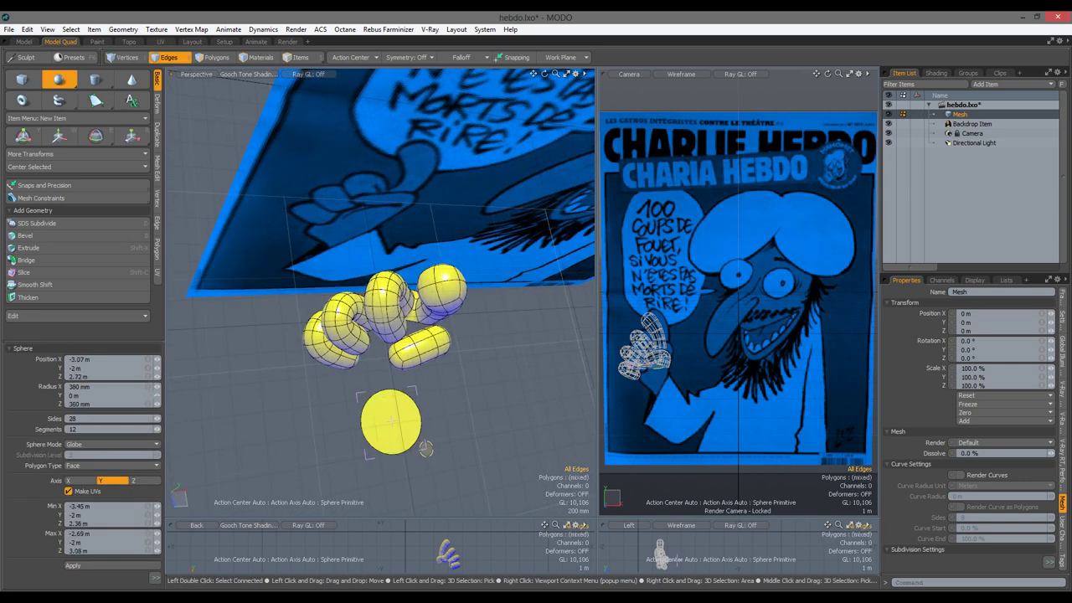
{"action": "key", "text": "space"}
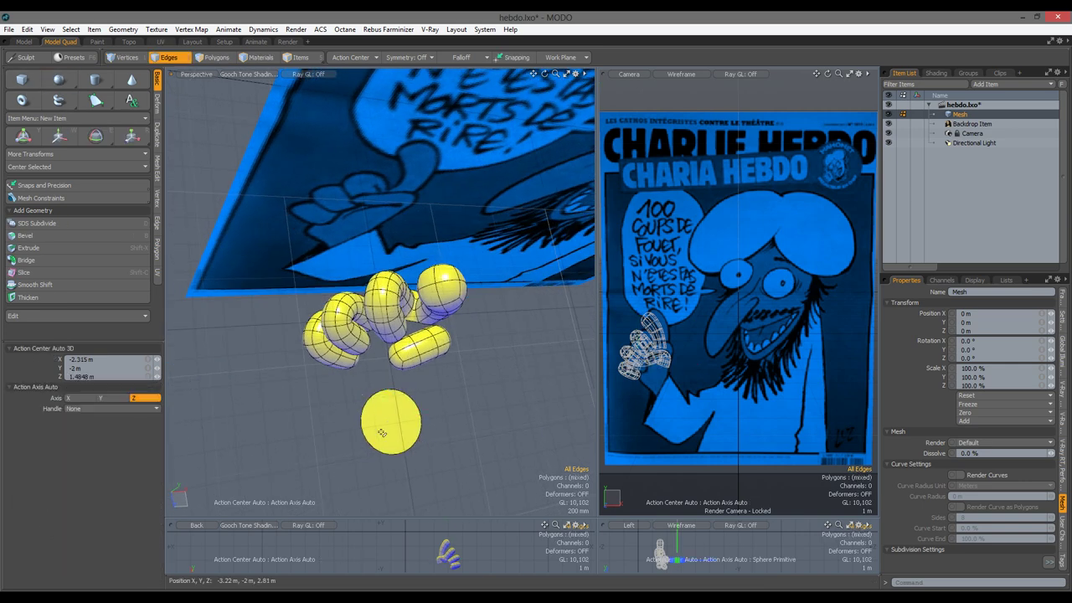
Move the disc about 470 mm in X and -1.21 m in Y and adjust it at the drawn wrist.
{"action": "key", "text": "3"}
{"action": "key", "text": "w"}
{"action": "scroll", "coordinate": [393, 348], "scroll_direction": "up", "scroll_amount": 3}
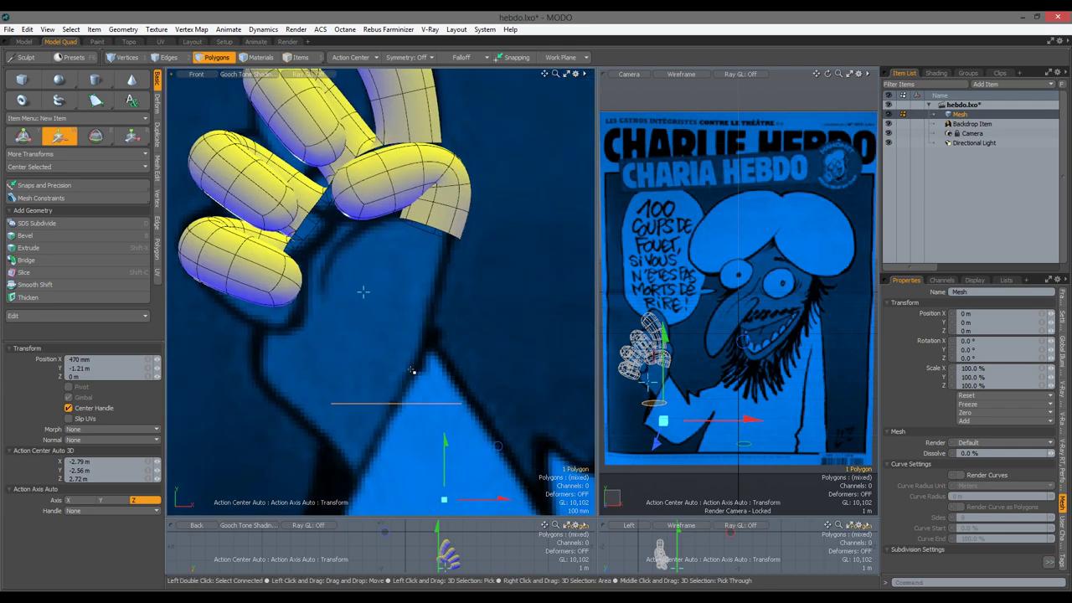
{"action": "left_click", "coordinate": [395, 402]}
{"action": "left_click_drag", "start_coordinate": [406, 421], "coordinate": [501, 282], "text": "alt"}
{"action": "key", "text": "space"}
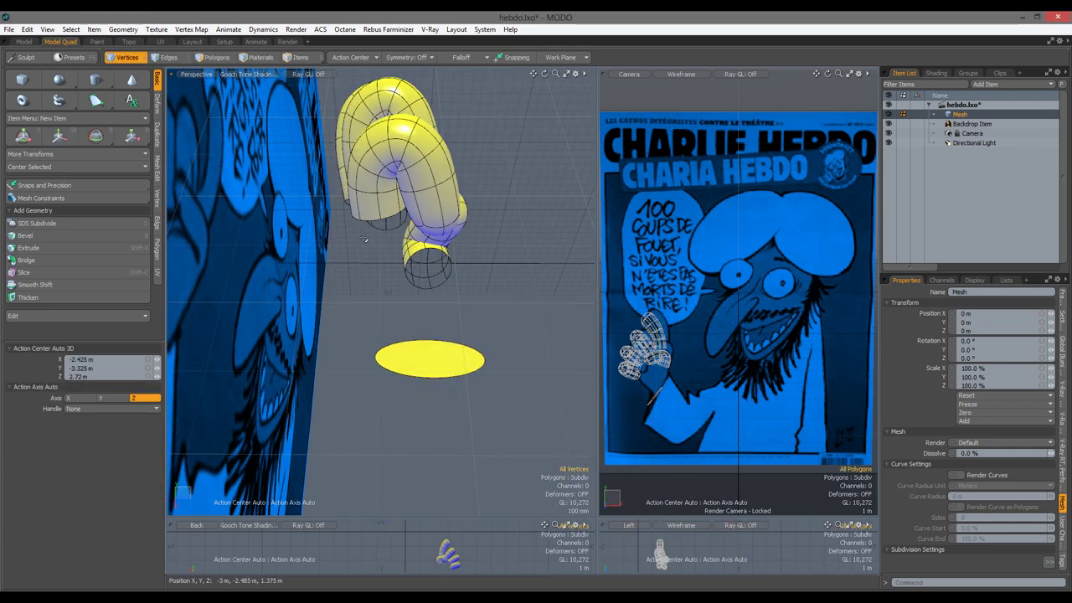
Bridge the open finger-base edges to the wrist disc to form the palm, and display the mesh without subdivision.
{"action": "left_click_drag", "start_coordinate": [394, 372], "coordinate": [411, 305], "text": "alt"}
{"action": "key", "text": "3"}
{"action": "key", "text": "Tab"}
{"action": "scroll", "coordinate": [416, 304], "scroll_direction": "up", "scroll_amount": 3}
Add three loop slices across the palm and scale the new edge loops to follow the drawn outline of the hand.
{"action": "key", "text": "2"}
{"action": "key", "text": "alt+c"}
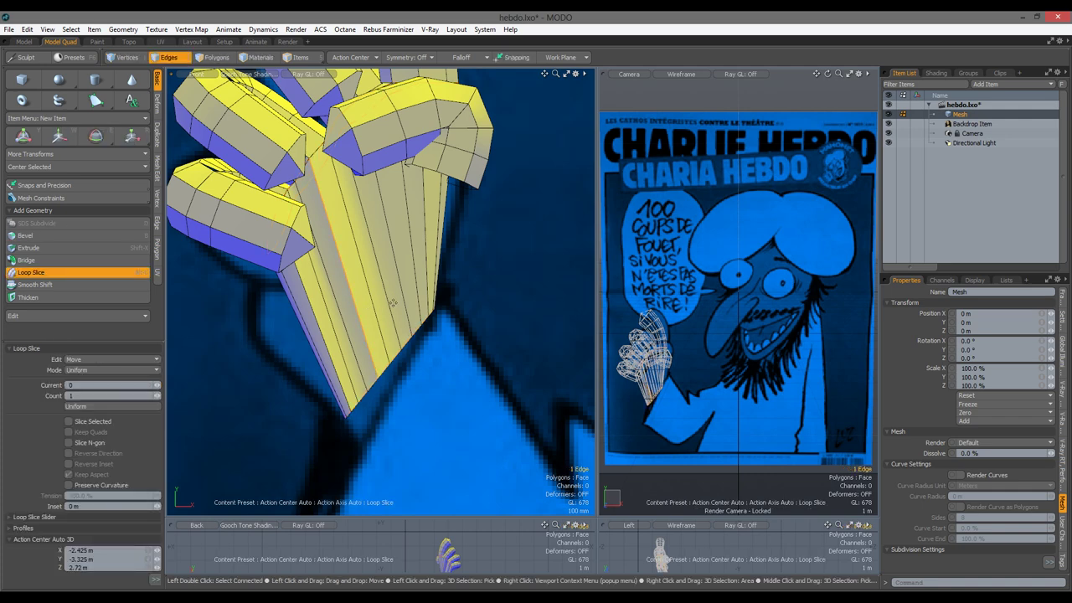
{"action": "left_click", "coordinate": [390, 300]}
{"action": "key", "text": "w"}
{"action": "key", "text": "ctrl+z"}
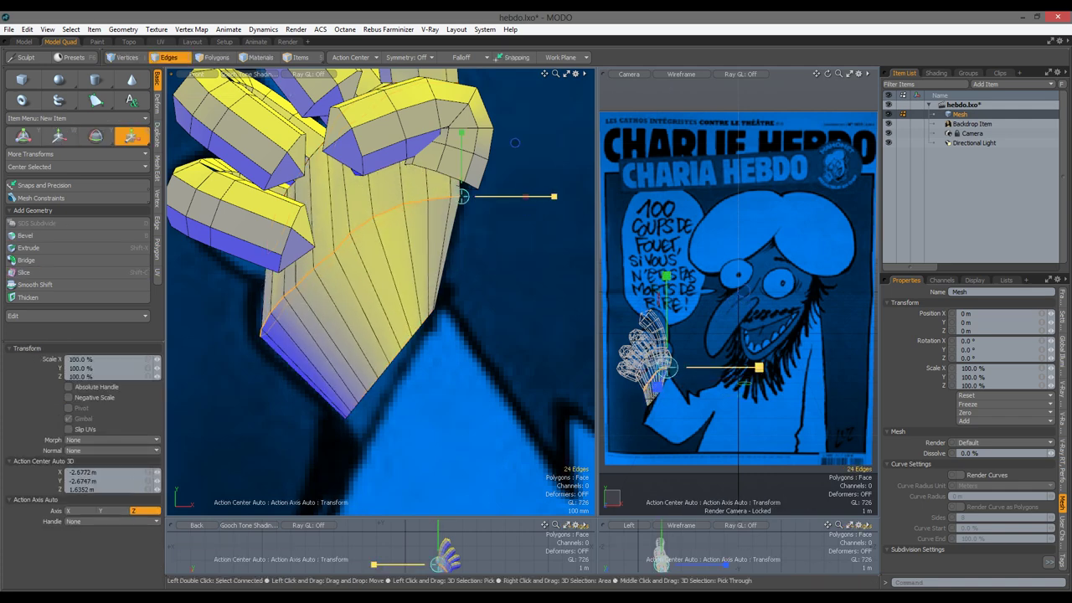
{"action": "key", "text": "r"}
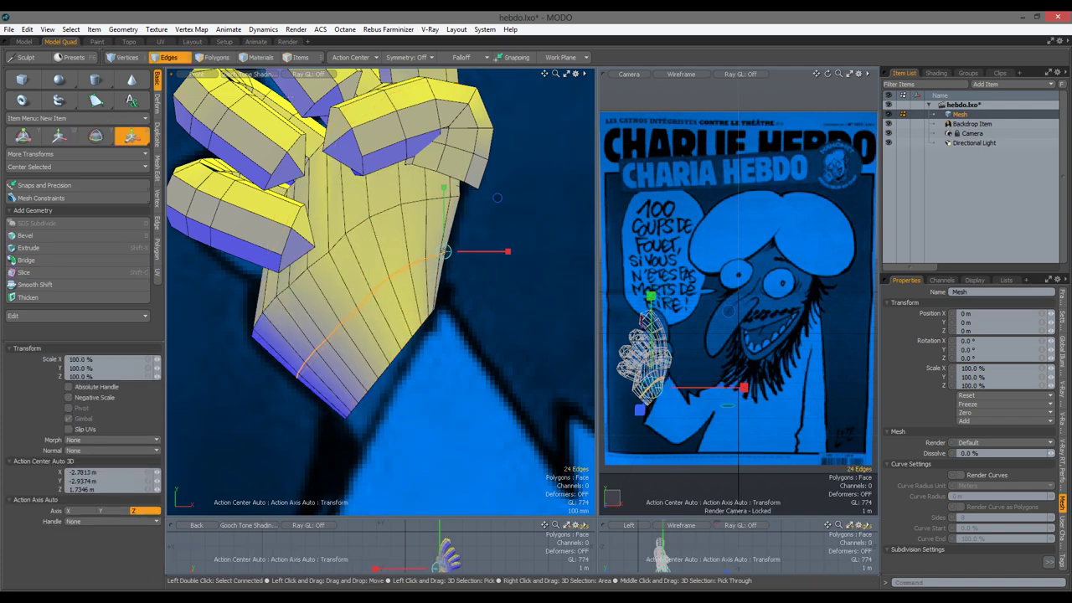
{"action": "key", "text": "alt+c"}
{"action": "left_click", "coordinate": [460, 156]}
{"action": "key", "text": "r"}
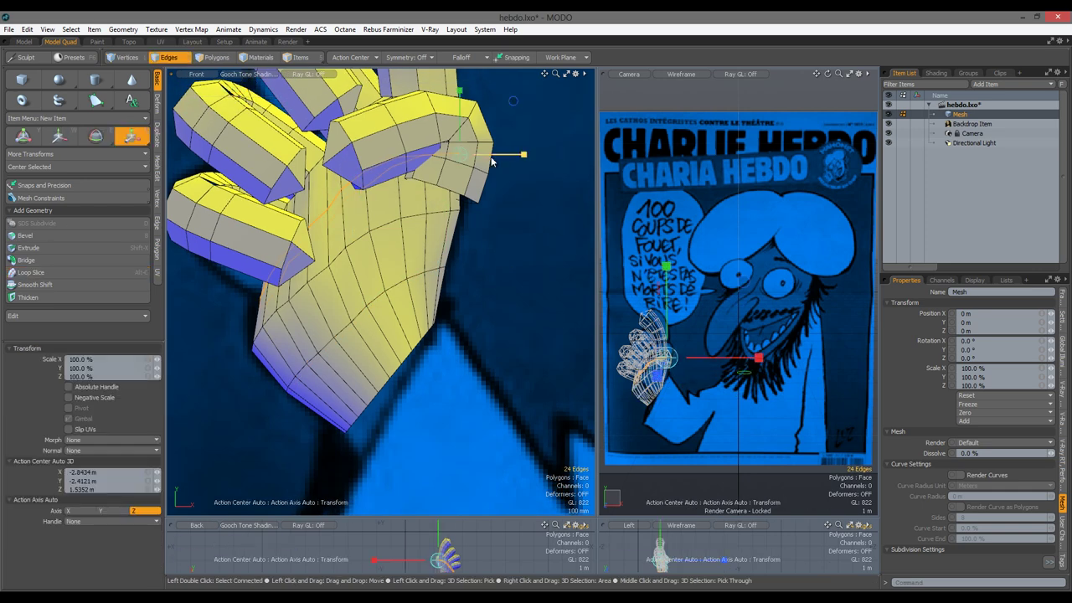
Extend the wrist's end edges down along the drawn forearm and scale the new end to about 153% in Y.
{"action": "key", "text": "shift+x"}
{"action": "scroll", "coordinate": [513, 101], "scroll_direction": "down", "scroll_amount": 2}
{"action": "left_click_drag", "start_coordinate": [469, 352], "coordinate": [469, 252], "text": "alt+shift"}
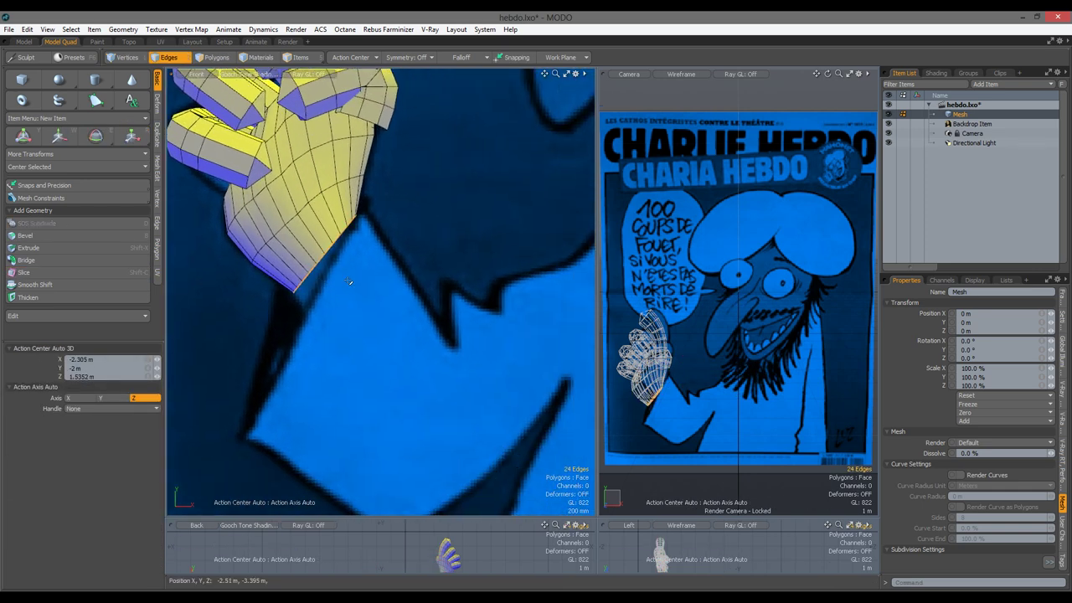
{"action": "left_click_drag", "start_coordinate": [419, 276], "coordinate": [461, 329]}
{"action": "key", "text": "r"}
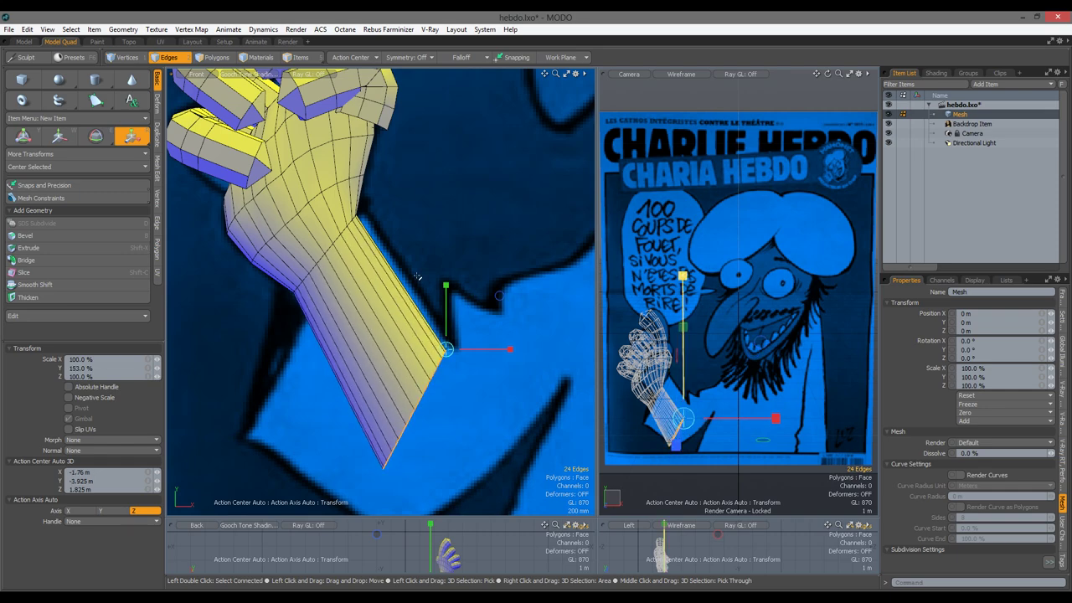
Bevel the edge loop at the wrist with a 28 mm inset and check the hand in subdivision mode.
{"action": "key", "text": "space"}
{"action": "scroll", "coordinate": [341, 262], "scroll_direction": "up", "scroll_amount": 2}
{"action": "key", "text": "b"}
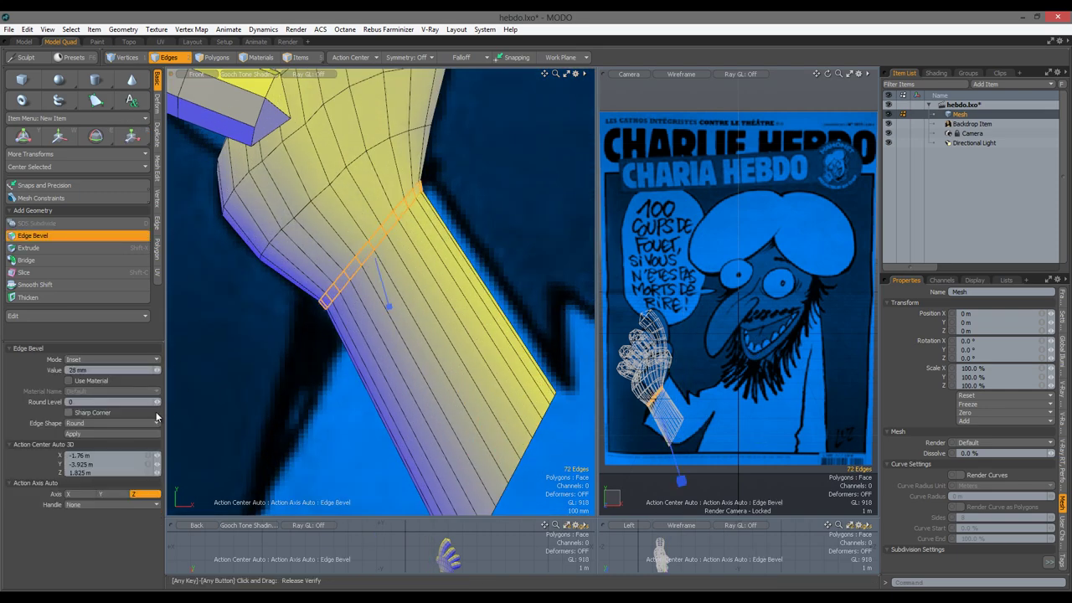
{"action": "key", "text": "space"}
{"action": "key", "text": "Tab"}
{"action": "scroll", "coordinate": [368, 276], "scroll_direction": "down", "scroll_amount": 3}
{"action": "left_click_drag", "start_coordinate": [369, 276], "coordinate": [375, 323], "text": "alt"}
{"action": "key", "text": "Tab"}
{"action": "scroll", "coordinate": [368, 301], "scroll_direction": "up", "scroll_amount": 2}
{"action": "key", "text": "3"}
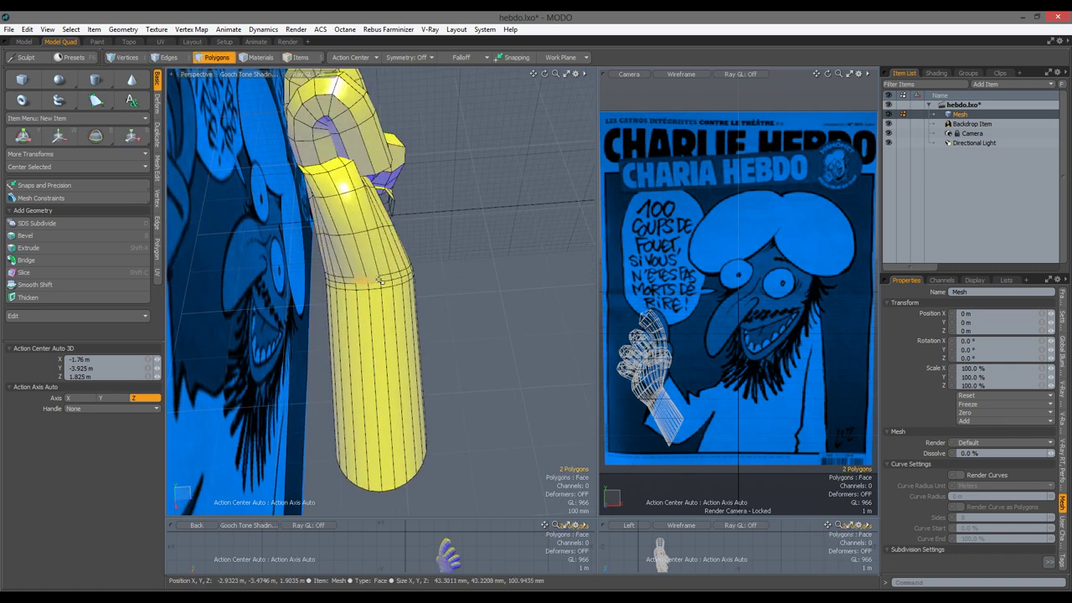
Bevel a group of eight polygons on the thumb side of the palm.
{"action": "key", "text": "2"}
{"action": "left_click_drag", "start_coordinate": [447, 305], "coordinate": [364, 295], "text": "alt"}
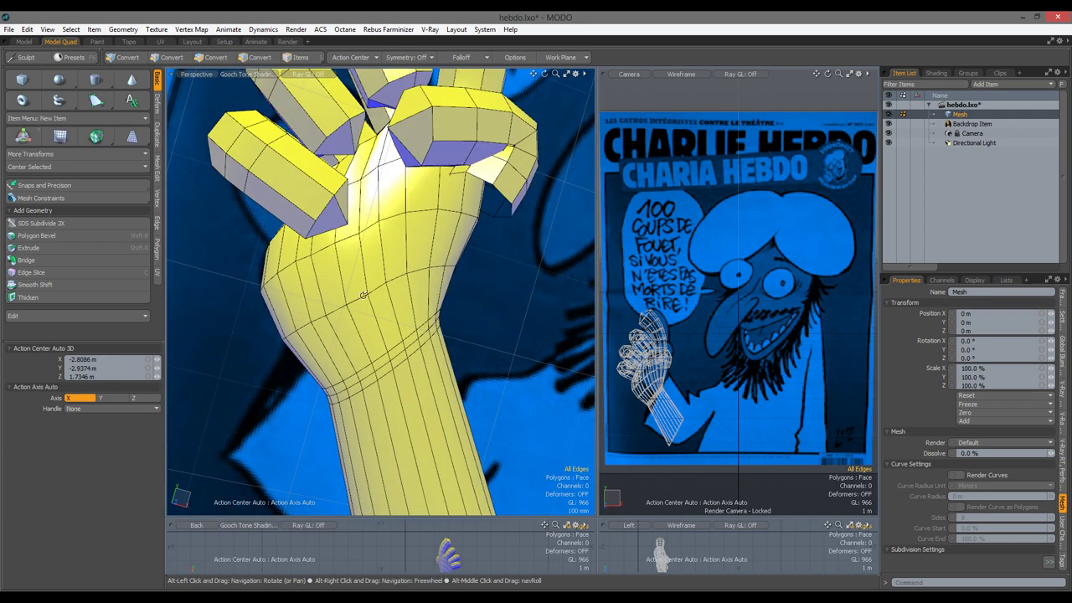
{"action": "key", "text": "3"}
{"action": "left_click_drag", "start_coordinate": [392, 246], "coordinate": [427, 229], "text": "alt"}
{"action": "key", "text": "b"}
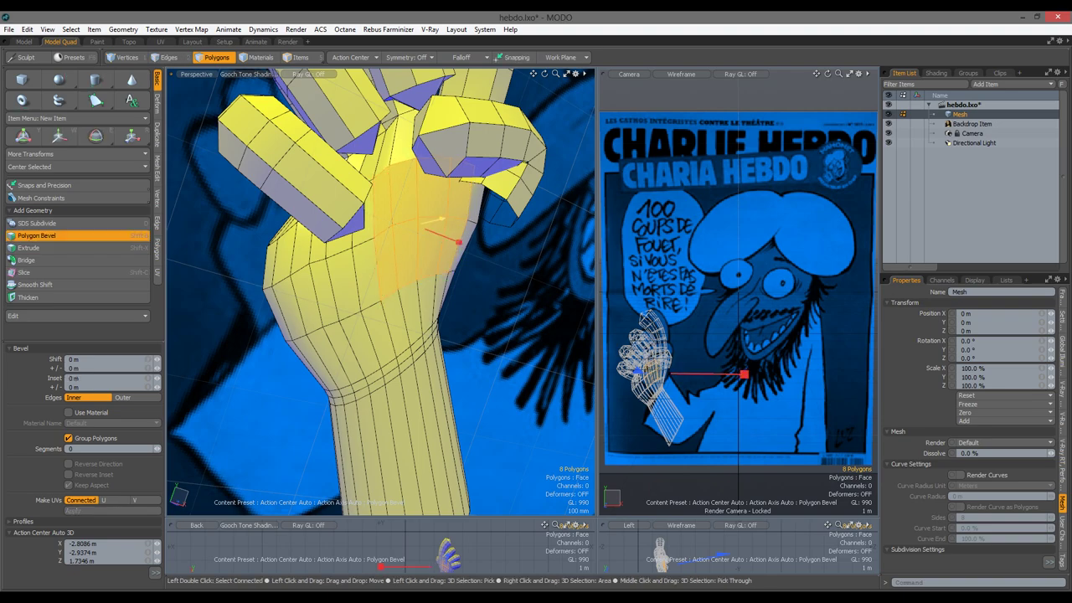
{"action": "key", "text": "space"}
Hide the backdrop and adjust the edges around the palm area beneath the thumb.
{"action": "left_click_drag", "start_coordinate": [443, 223], "coordinate": [457, 242], "text": "alt"}
{"action": "left_click", "coordinate": [888, 123]}
{"action": "key", "text": "2"}
{"action": "left_click_drag", "start_coordinate": [321, 238], "coordinate": [330, 257], "text": "alt"}
{"action": "left_click_drag", "start_coordinate": [412, 237], "coordinate": [362, 280], "text": "alt"}
{"action": "key", "text": "w"}
{"action": "key", "text": "r"}
{"action": "key", "text": "Escape"}
{"action": "key", "text": "Tab"}
{"action": "key", "text": "3"}
{"action": "scroll", "coordinate": [463, 309], "scroll_direction": "down", "scroll_amount": 5}
{"action": "scroll", "coordinate": [402, 244], "scroll_direction": "up", "scroll_amount": 5}
Bridge the thumb's open base edges to the border of the opening in the side of the palm.
{"action": "key", "text": "2"}
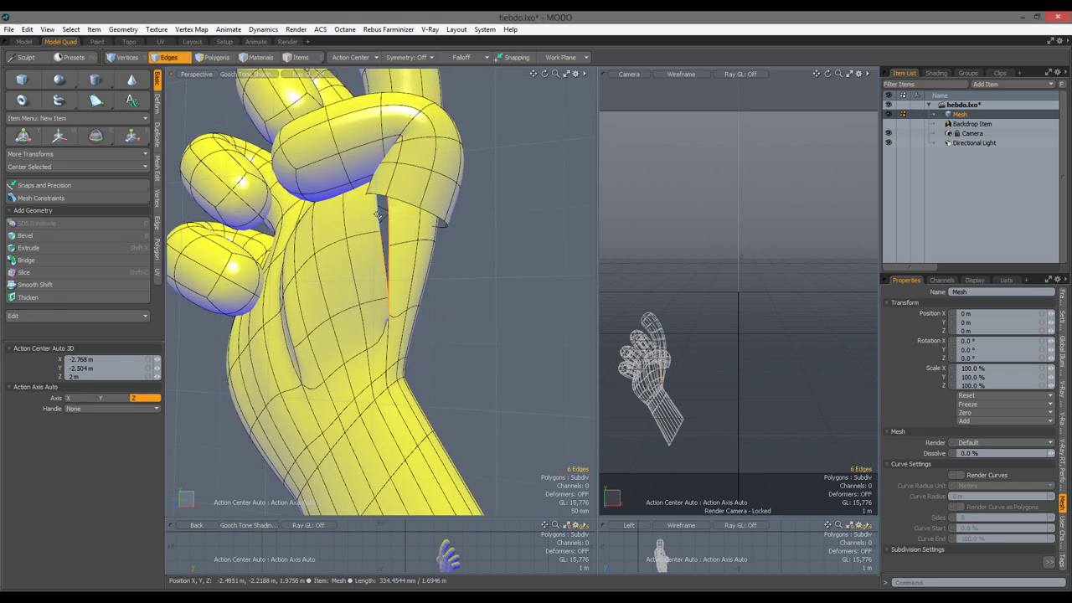
{"action": "key", "text": "Tab"}
{"action": "left_click_drag", "start_coordinate": [427, 262], "coordinate": [418, 167], "text": "alt"}
{"action": "double_click", "coordinate": [376, 245]}
{"action": "left_click_drag", "start_coordinate": [376, 244], "coordinate": [360, 284], "text": "alt"}
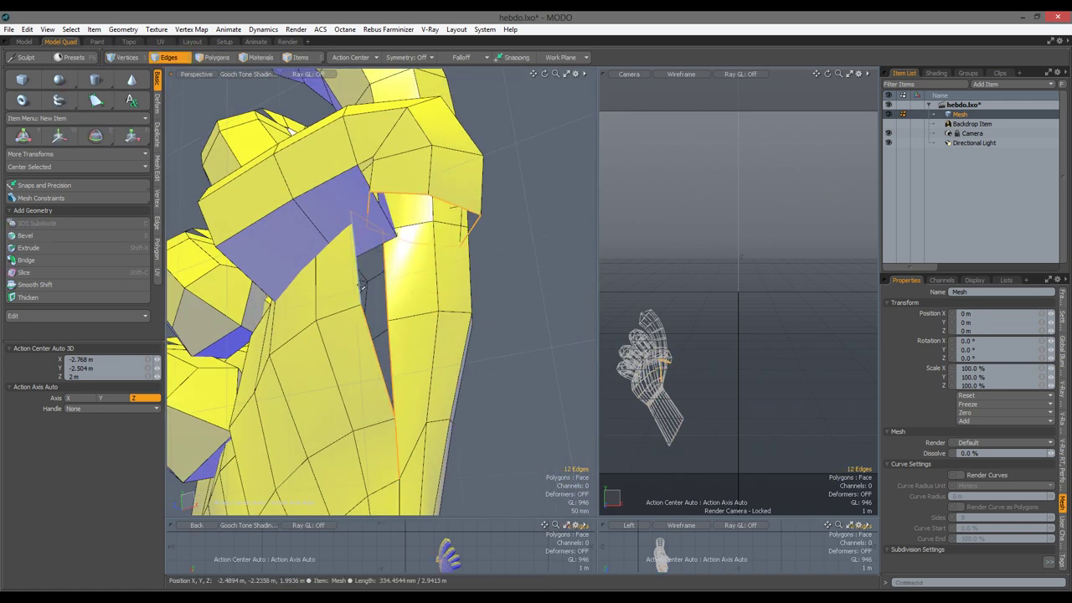
{"action": "right_click", "coordinate": [360, 285]}
{"action": "left_click", "coordinate": [440, 321]}
{"action": "left_click", "coordinate": [506, 297]}
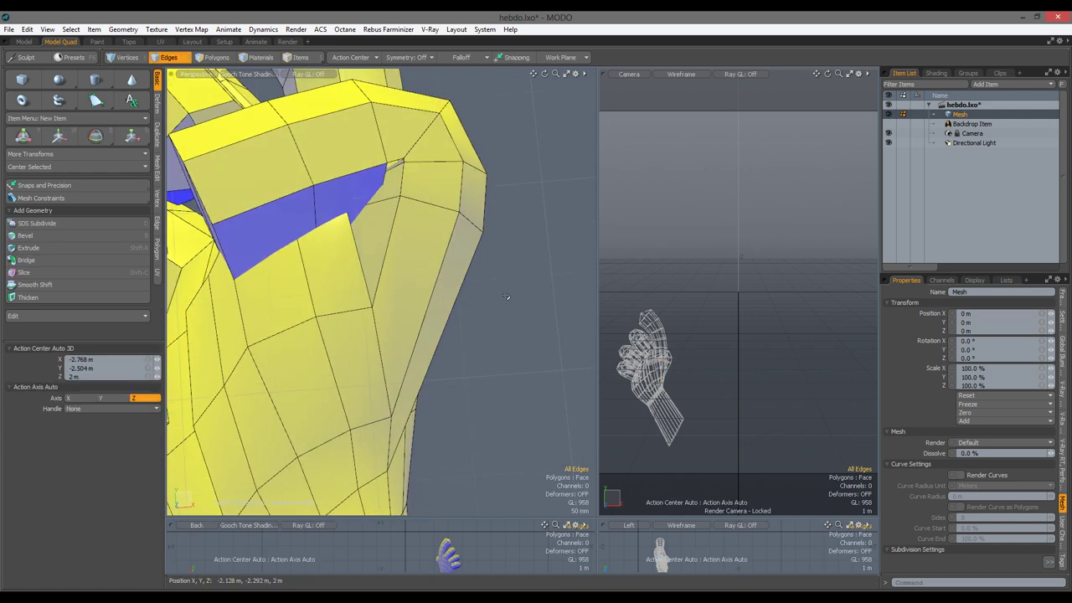
Turn subdivision back on for the hand and make the backdrop visible again.
{"action": "key", "text": "Tab"}
{"action": "scroll", "coordinate": [506, 297], "scroll_direction": "down", "scroll_amount": 6}
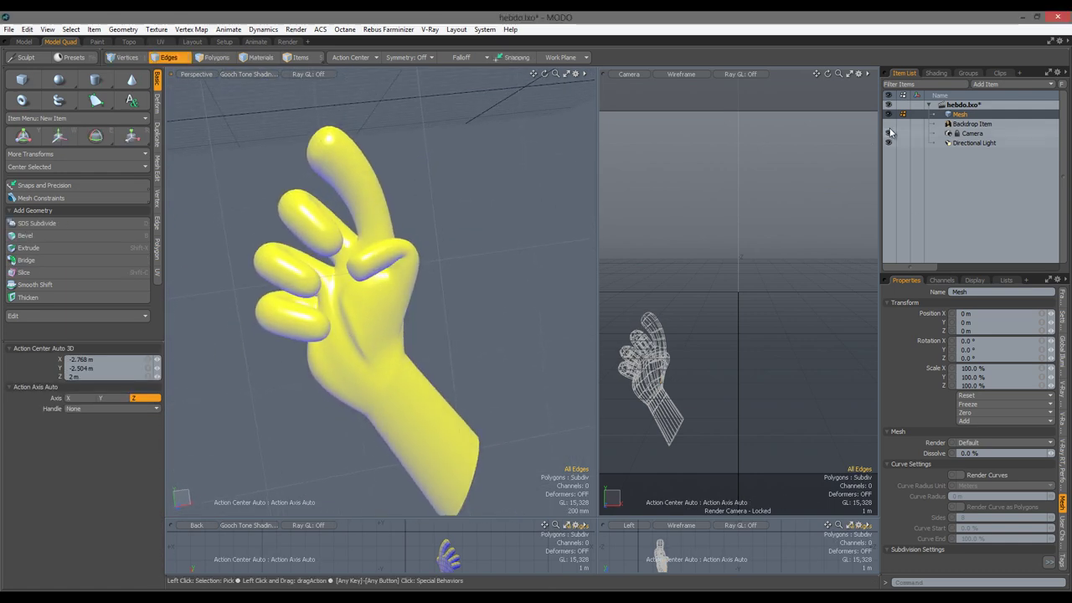
{"action": "left_click", "coordinate": [888, 124]}
{"action": "scroll", "coordinate": [412, 356], "scroll_direction": "down", "scroll_amount": 3}
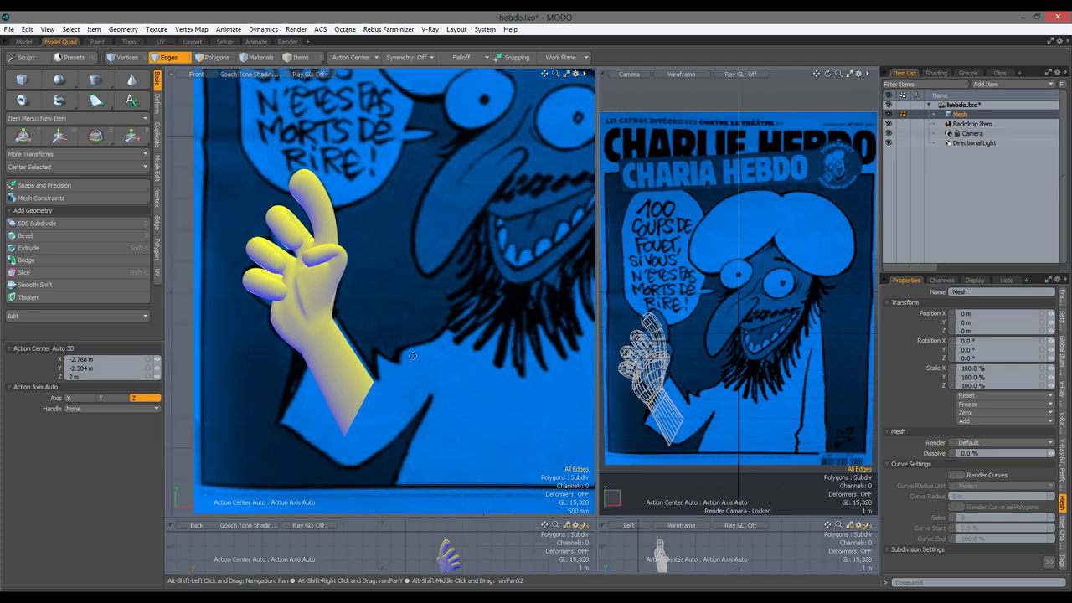
Add a new mesh item and draw a flat disc with the Sphere primitive, with radii of 0 in X, 2.05 m in Y and 540 mm in Z.
{"action": "left_click", "coordinate": [994, 84]}
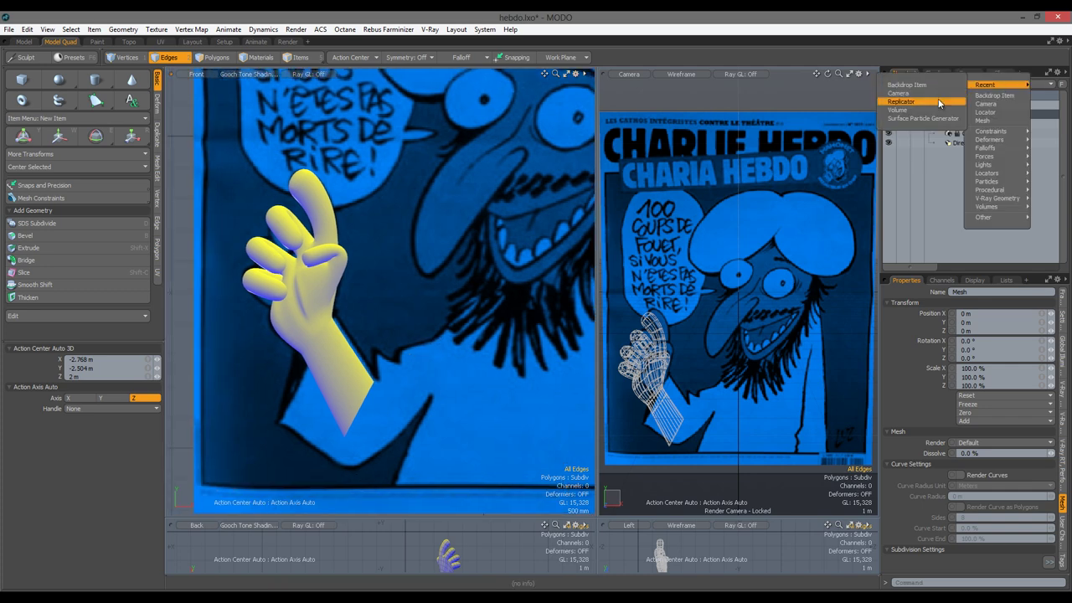
{"action": "left_click", "coordinate": [981, 121]}
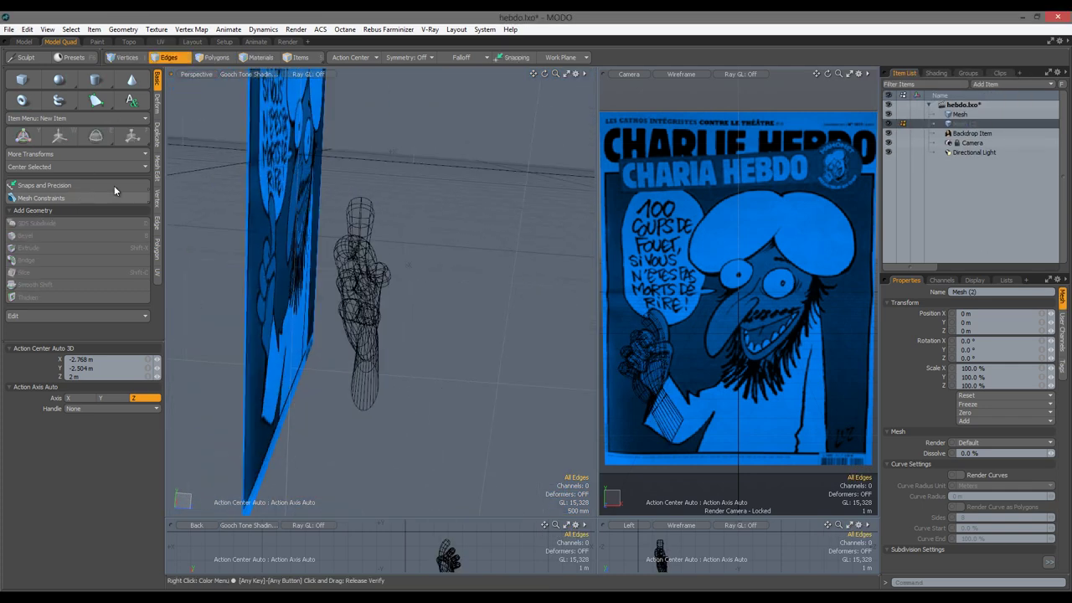
{"action": "left_click", "coordinate": [58, 79]}
{"action": "left_click_drag", "start_coordinate": [444, 287], "coordinate": [452, 204]}
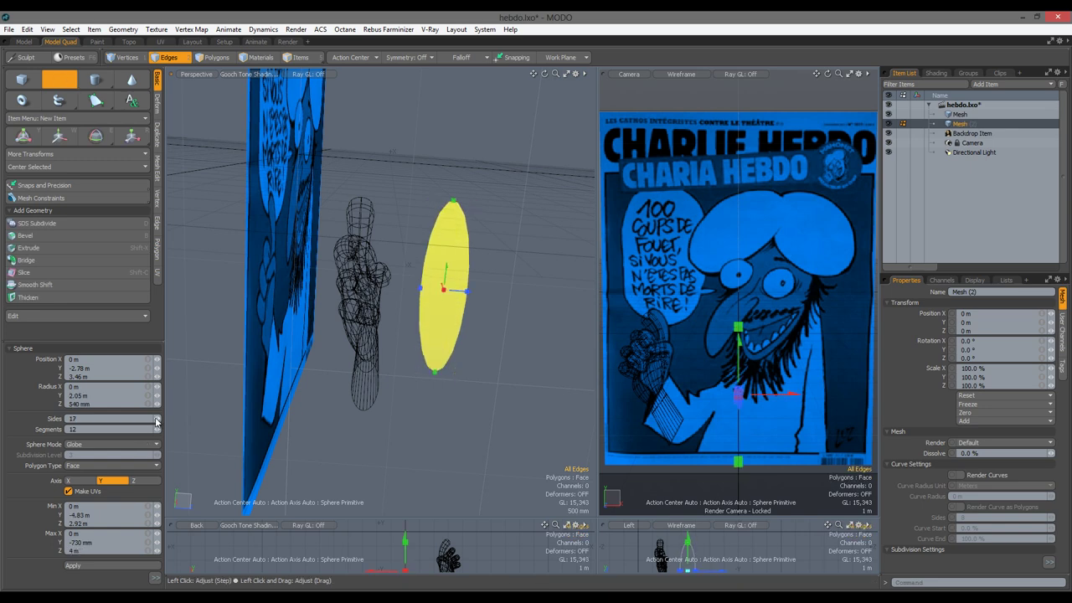
{"action": "key", "text": "space"}
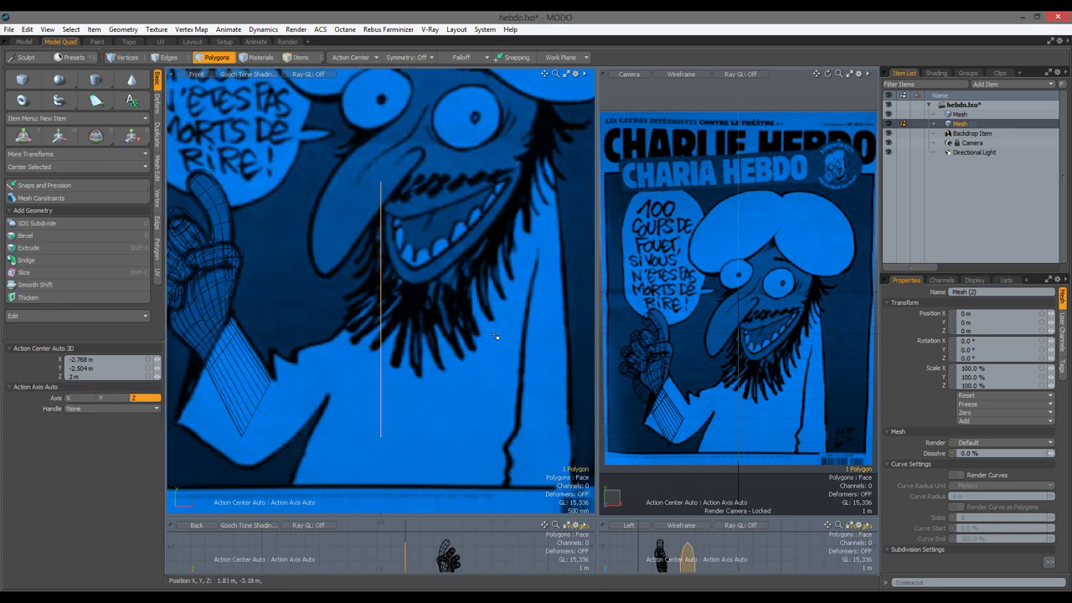
Move the disc to the drawn sleeve opening, rotate it about -19° around Z and scale it to about 42.5% in X and 48.5% in Y.
{"action": "key", "text": "3"}
{"action": "key", "text": "w"}
{"action": "key", "text": "y"}
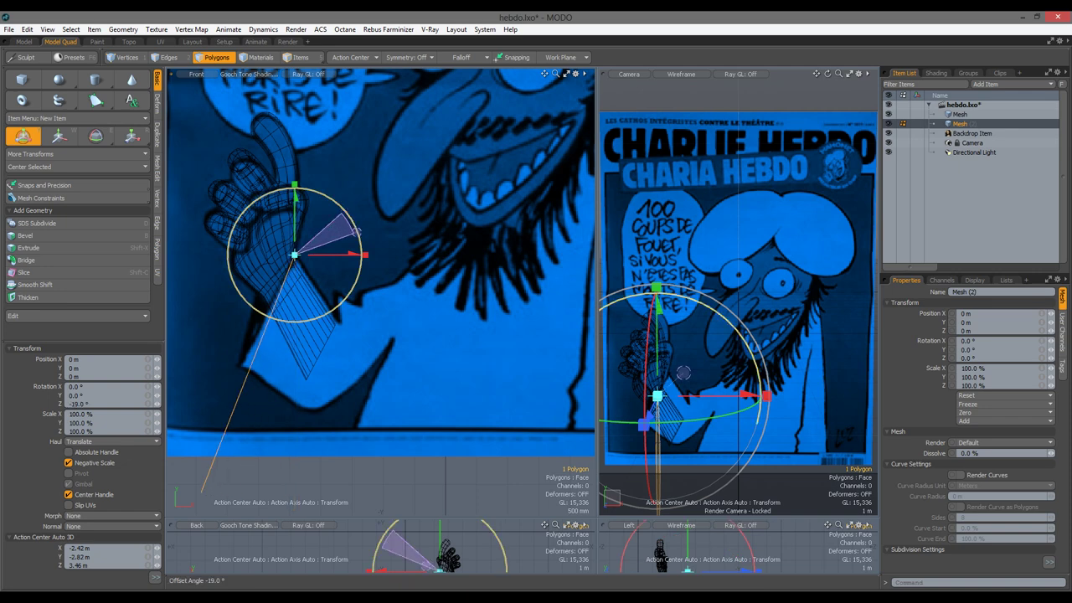
{"action": "key", "text": "r"}
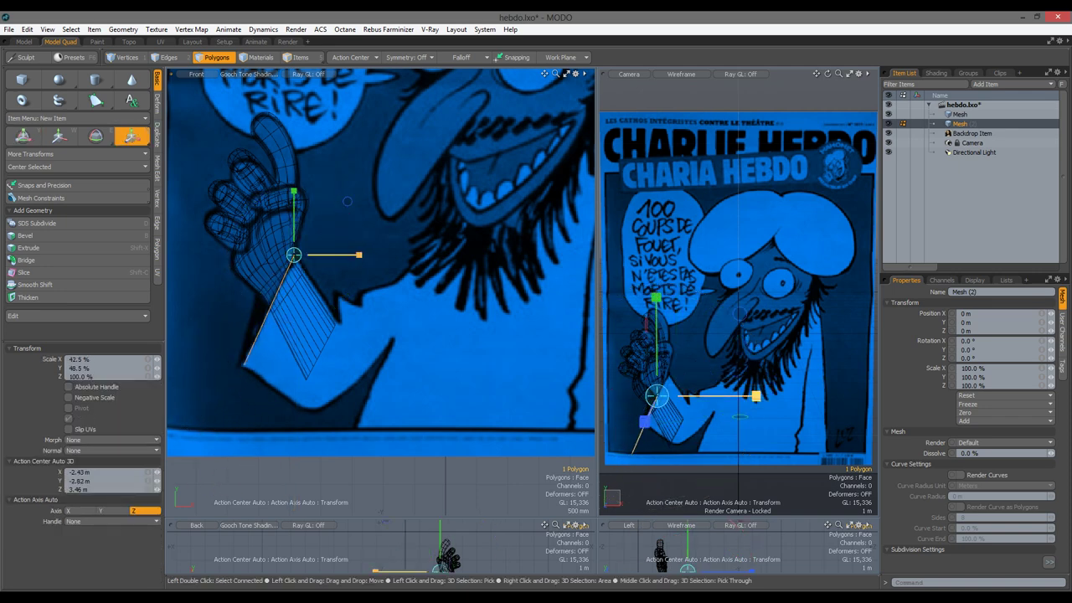
Extend the disc's edges about 710 mm in X and -1.07 m in Y to the elbow, and scale the end to about 47% by 70.5%.
{"action": "key", "text": "ctrl+space"}
{"action": "left_click", "coordinate": [356, 237]}
{"action": "left_click_drag", "start_coordinate": [356, 279], "coordinate": [301, 317], "text": "alt"}
{"action": "key", "text": "w"}
{"action": "key", "text": "ctrl+z"}
{"action": "key", "text": "shift+x"}
{"action": "left_click_drag", "start_coordinate": [324, 289], "coordinate": [331, 259], "text": "alt+shift"}
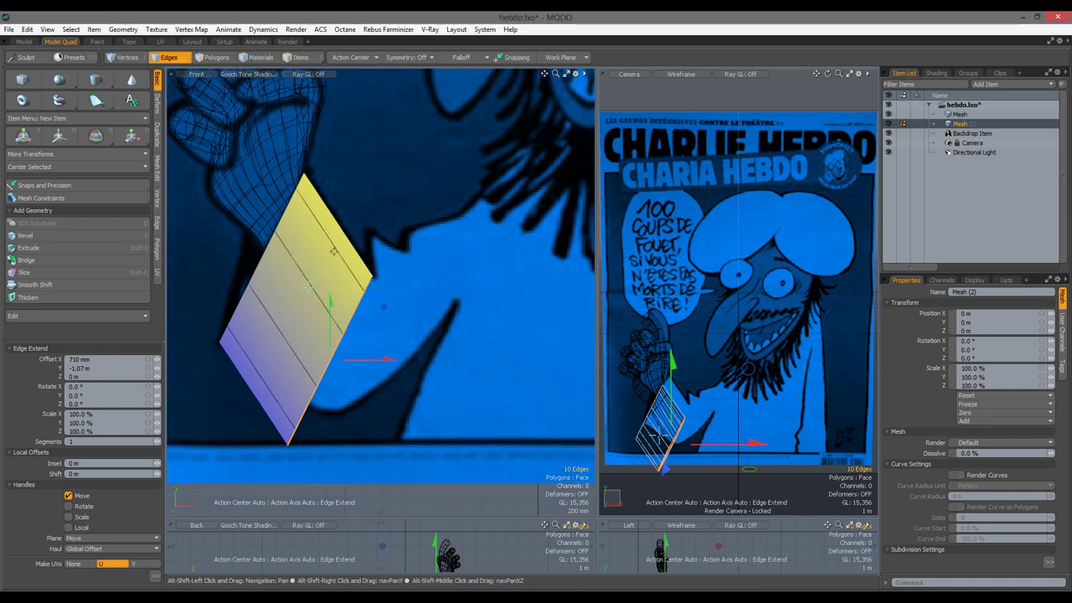
{"action": "key", "text": "ctrl+w"}
{"action": "key", "text": "r"}
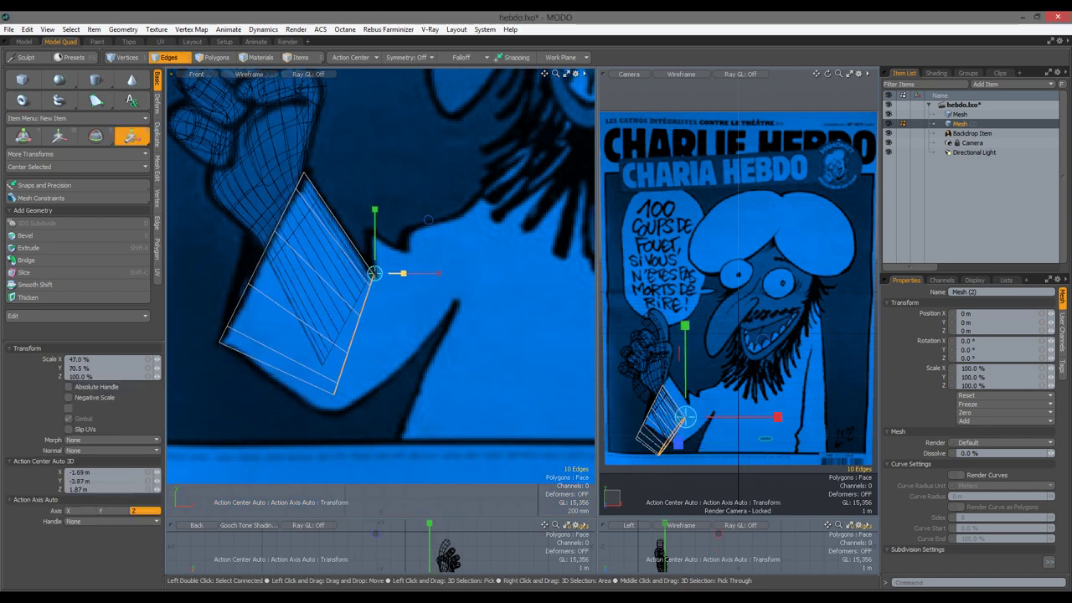
Extend the sleeve's elbow edges about 1.23 m in X and 1.11 m in Y towards the shoulder, and rotate and scale the new end.
{"action": "key", "text": "shift+x"}
{"action": "left_click_drag", "start_coordinate": [405, 385], "coordinate": [302, 445], "text": "alt+shift"}
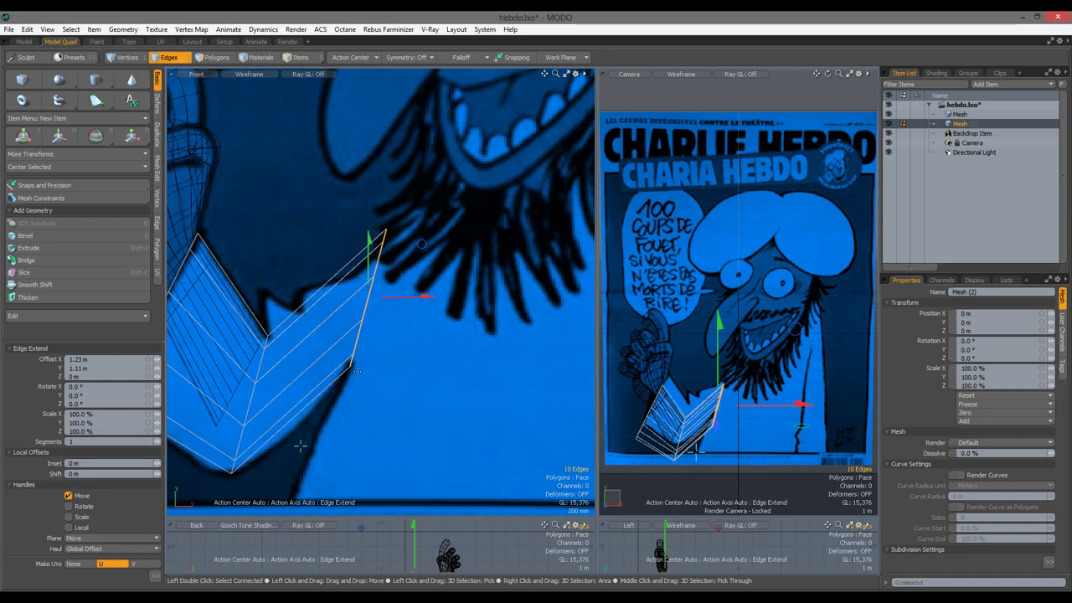
{"action": "key", "text": "y"}
{"action": "left_click_drag", "start_coordinate": [352, 368], "coordinate": [381, 256], "text": "alt"}
{"action": "key", "text": "r"}
Bevel the elbow edge loop with a 234 mm inset and round level 1, and adjust the resulting loop nearest the upper arm.
{"action": "key", "text": "KP_1"}
{"action": "scroll", "coordinate": [443, 370], "scroll_direction": "up", "scroll_amount": 5}
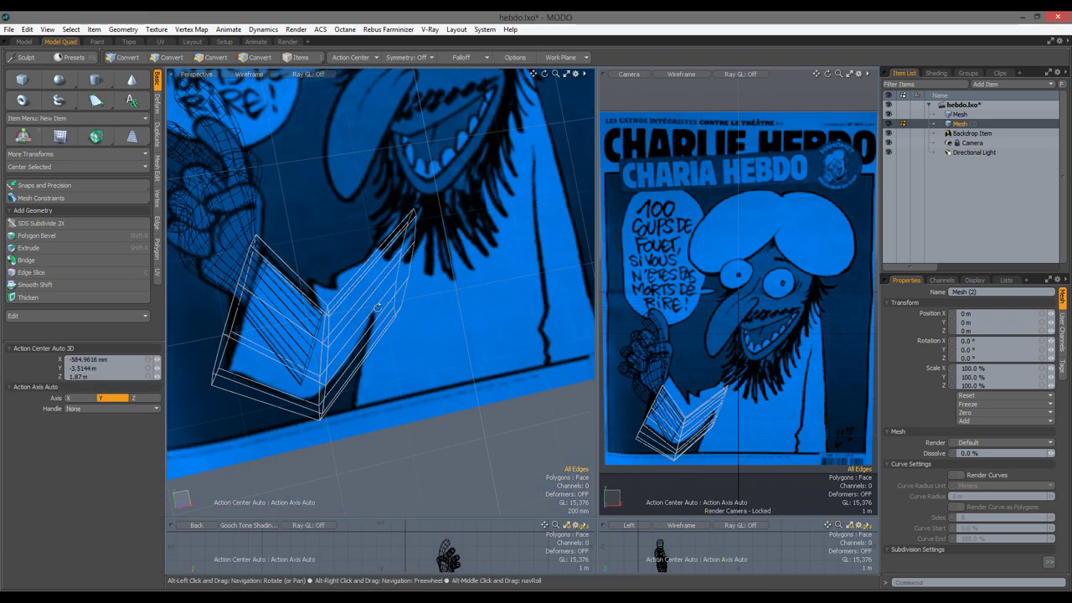
{"action": "key", "text": "b"}
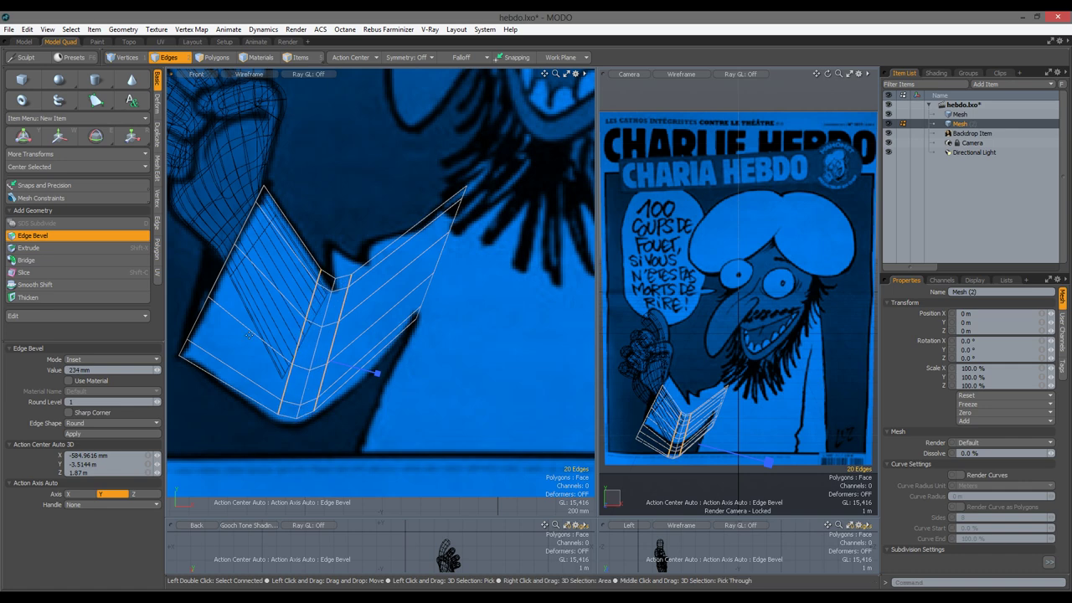
{"action": "key", "text": "w"}
{"action": "double_click", "coordinate": [344, 305]}
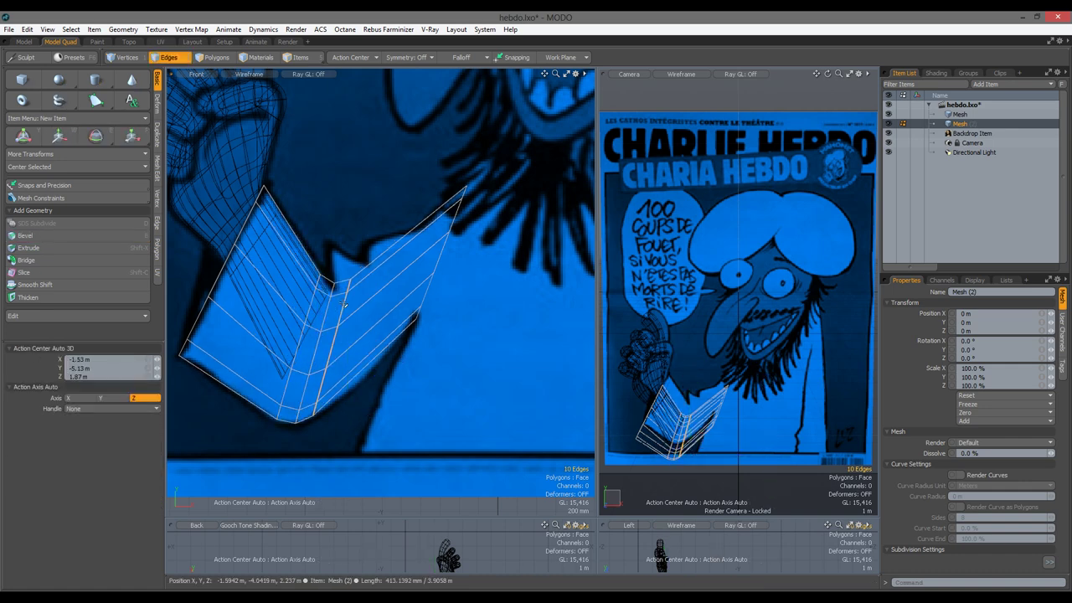
Slice across the upper-arm part of the sleeve at two places between the elbow and the shoulder end.
{"action": "key", "text": "shift+c"}
{"action": "left_click_drag", "start_coordinate": [360, 249], "coordinate": [397, 436]}
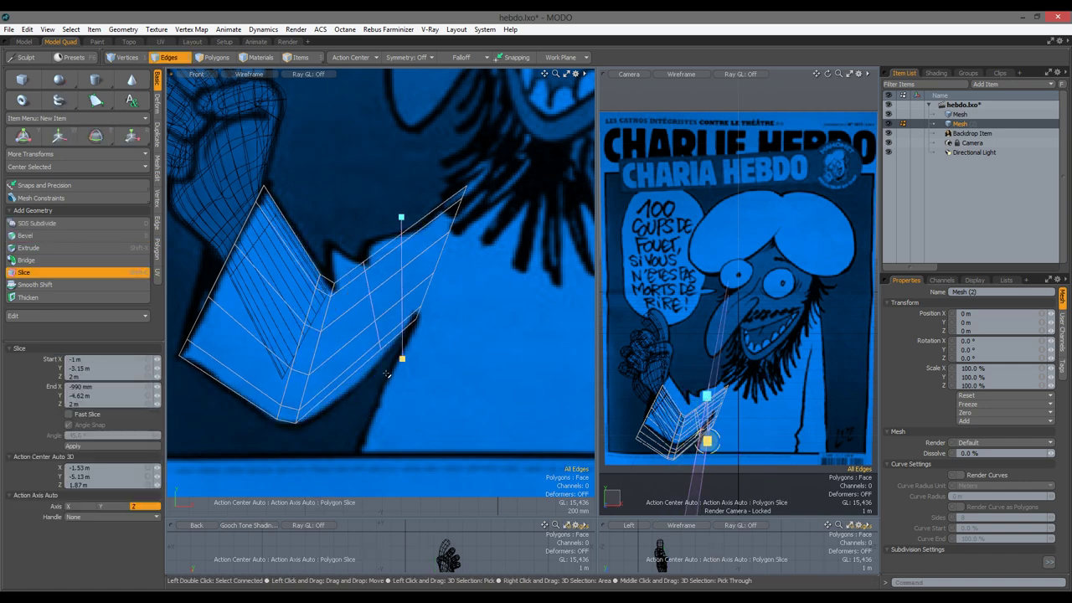
{"action": "key", "text": "space"}
Adjust the edge loops of the elbow and upper arm to fit the drawn sleeve outline.
{"action": "key", "text": "w"}
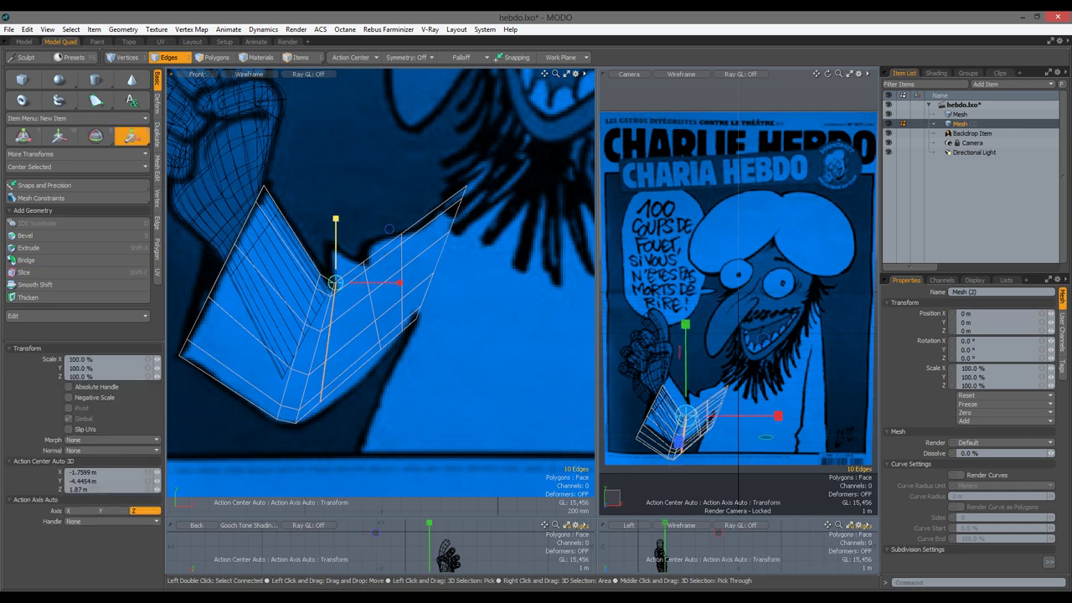
{"action": "left_click", "coordinate": [366, 266]}
{"action": "key", "text": "w"}
{"action": "left_click", "coordinate": [403, 233]}
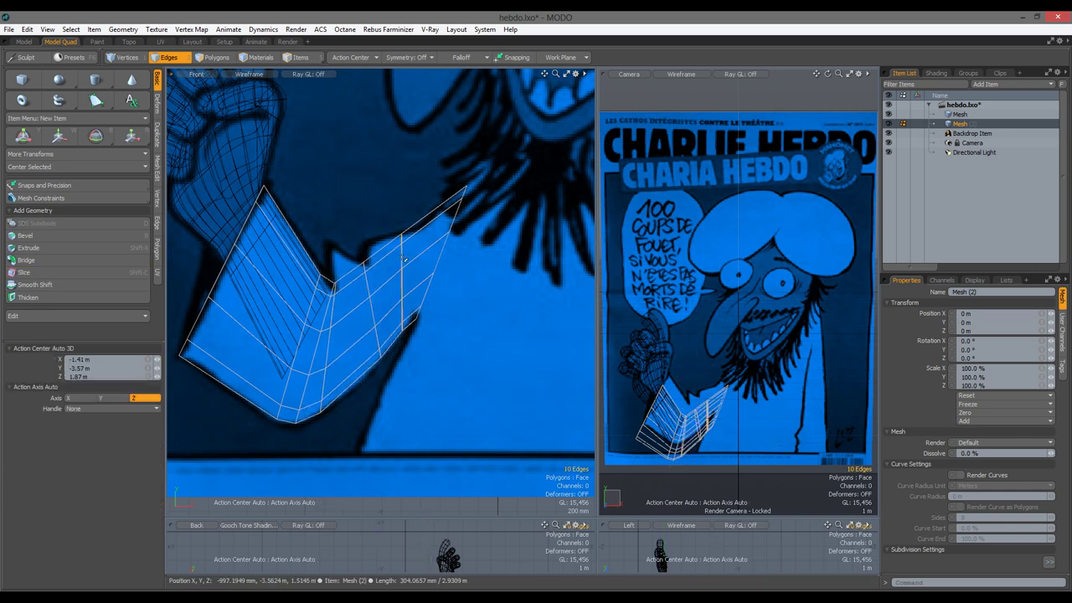
{"action": "key", "text": "space"}
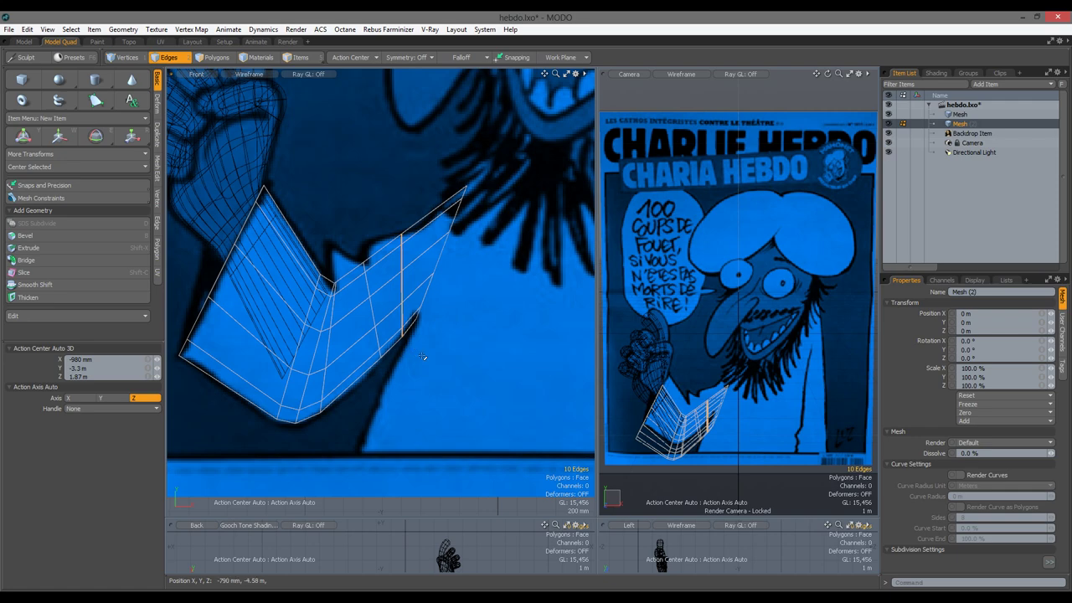
Bevel four polygons at the inner elbow with a shift of 370 mm and an inset of 58 mm to raise a sleeve fold.
{"action": "key", "text": "3"}
{"action": "scroll", "coordinate": [342, 255], "scroll_direction": "up", "scroll_amount": 2}
{"action": "left_click_drag", "start_coordinate": [351, 287], "coordinate": [402, 287], "text": "alt"}
{"action": "key", "text": "b"}
{"action": "mouse_move", "coordinate": [349, 316]}
{"action": "left_mouse_down", "text": "alt"}
{"action": "mouse_move", "coordinate": [327, 279]}
{"action": "mouse_move", "coordinate": [363, 303]}
{"action": "left_mouse_up", "text": "alt"}
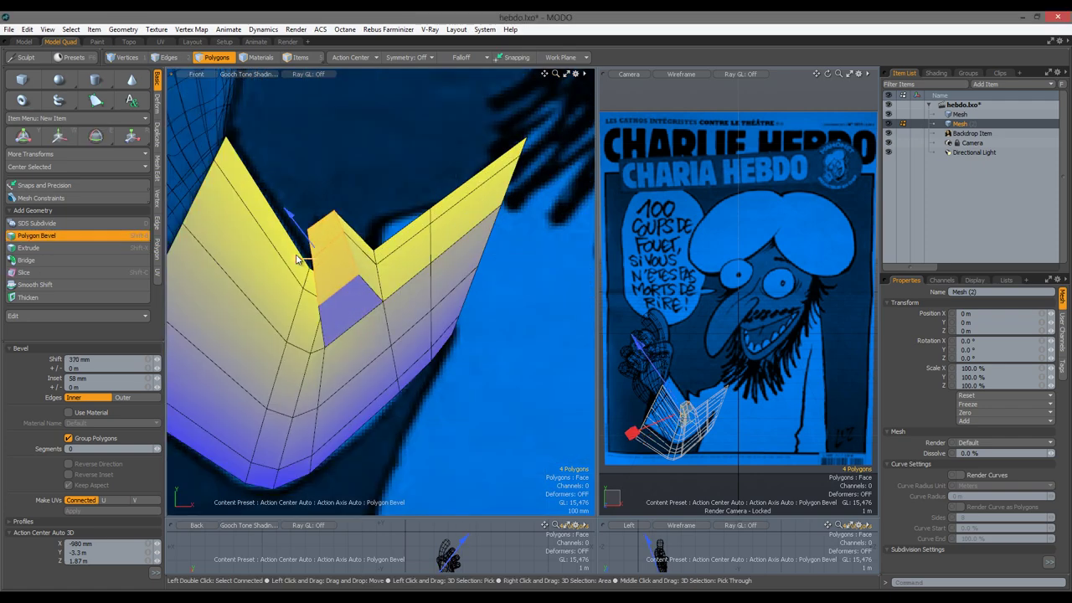
Transform the raised fold polygons to match the pointed crease drawn at the inner elbow.
{"action": "scroll", "coordinate": [474, 421], "scroll_direction": "down", "scroll_amount": 3}
{"action": "left_click_drag", "start_coordinate": [474, 421], "coordinate": [368, 414], "text": "alt"}
{"action": "key", "text": "y"}
{"action": "left_click_drag", "start_coordinate": [351, 317], "coordinate": [329, 350], "text": "alt"}
{"action": "left_click", "coordinate": [401, 364], "text": "shift"}
{"action": "key", "text": "space"}
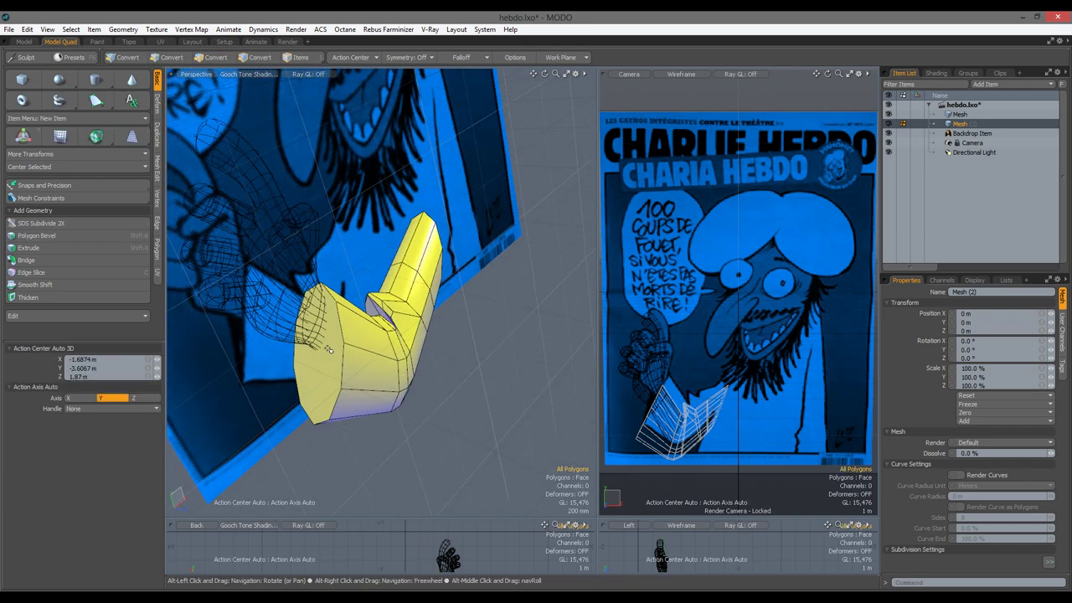
Bevel four polygons on the upper arm beside the first fold to raise a second fold, and transform its tip.
{"action": "left_click_drag", "start_coordinate": [421, 484], "coordinate": [327, 335], "text": "alt"}
{"action": "left_click", "coordinate": [435, 312]}
{"action": "key", "text": "b"}
{"action": "left_click_drag", "start_coordinate": [381, 243], "coordinate": [365, 59]}
{"action": "key", "text": "y"}
{"action": "key", "text": "q"}
{"action": "key", "text": "y"}
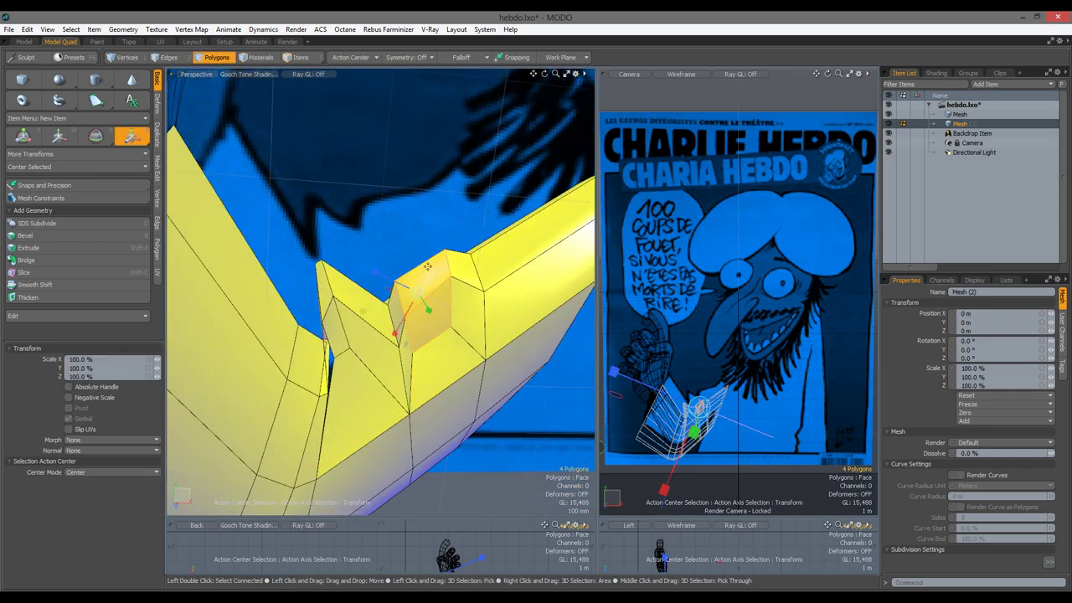
Add an edge loop around the upper arm beside the second sleeve fold.
{"action": "left_click_drag", "start_coordinate": [343, 205], "coordinate": [459, 416], "text": "alt"}
{"action": "key", "text": "2"}
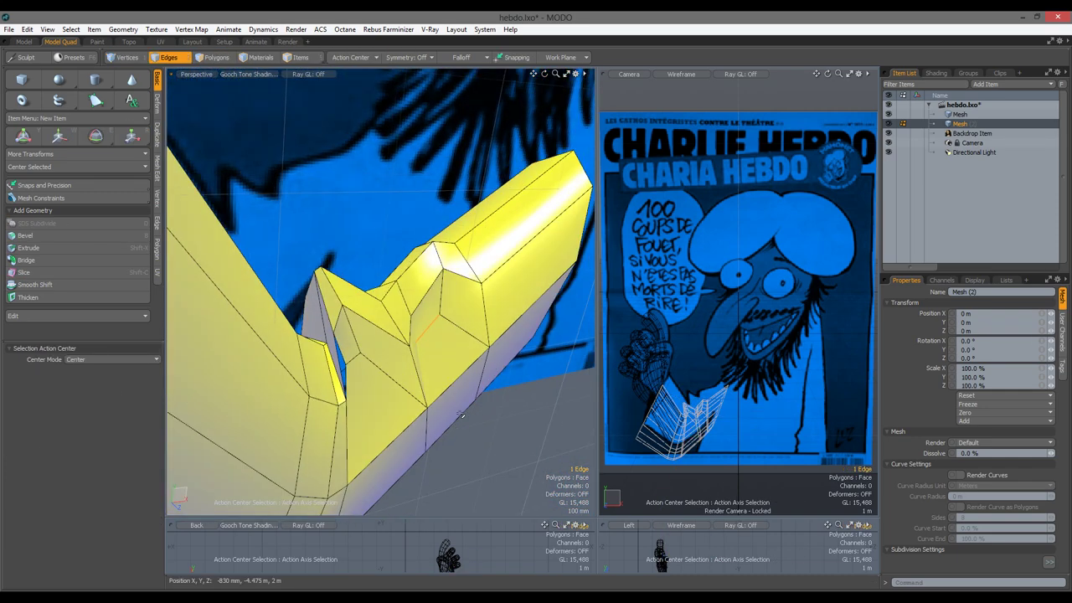
{"action": "left_click_drag", "start_coordinate": [375, 341], "coordinate": [429, 370], "text": "alt"}
{"action": "key", "text": "q"}
{"action": "key", "text": "Tab"}
{"action": "key", "text": "Tab"}
{"action": "key", "text": "alt+c"}
{"action": "key", "text": "q"}
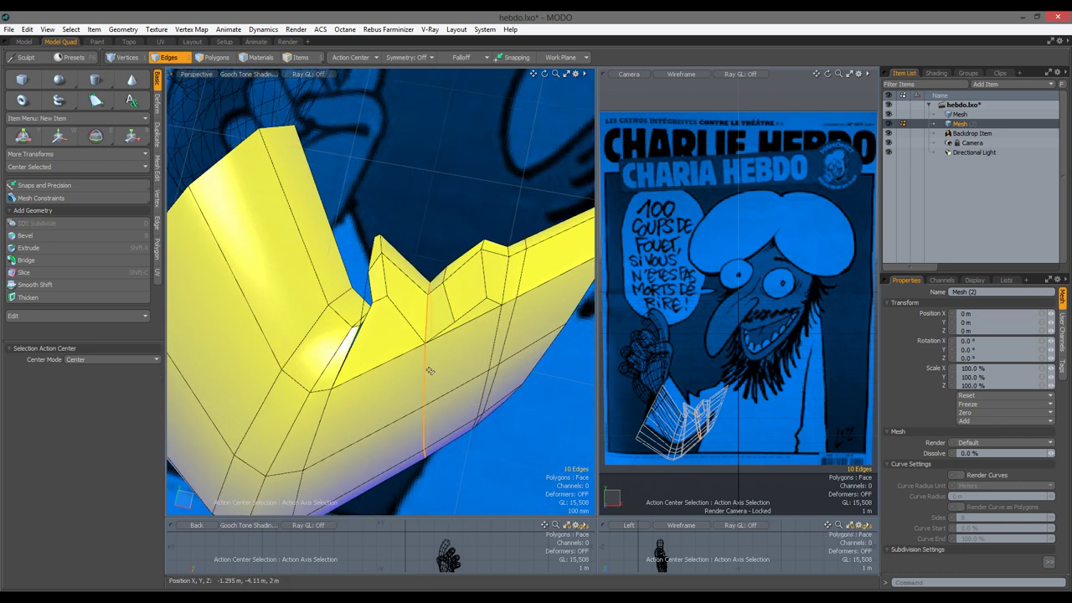
Bevel the edge loop between the two sleeve folds and join the doubled vertices with Join Averaged.
{"action": "key", "text": "b"}
{"action": "left_click_drag", "start_coordinate": [479, 429], "coordinate": [416, 348], "text": "alt"}
{"action": "key", "text": "q"}
{"action": "key", "text": "1"}
{"action": "left_click", "coordinate": [157, 213]}
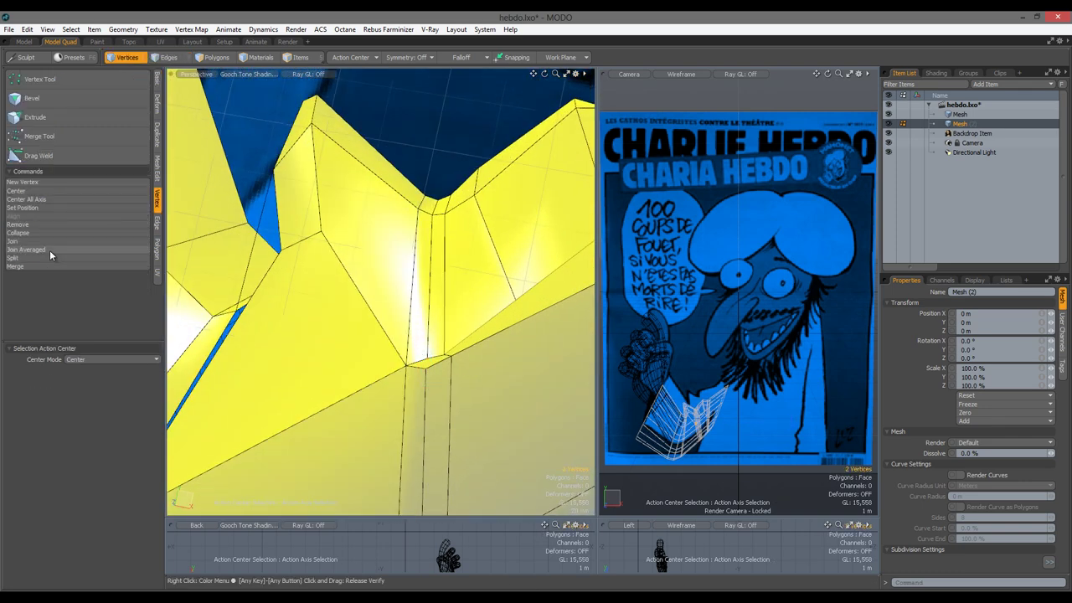
{"action": "left_click_drag", "start_coordinate": [490, 389], "coordinate": [445, 326], "text": "alt"}
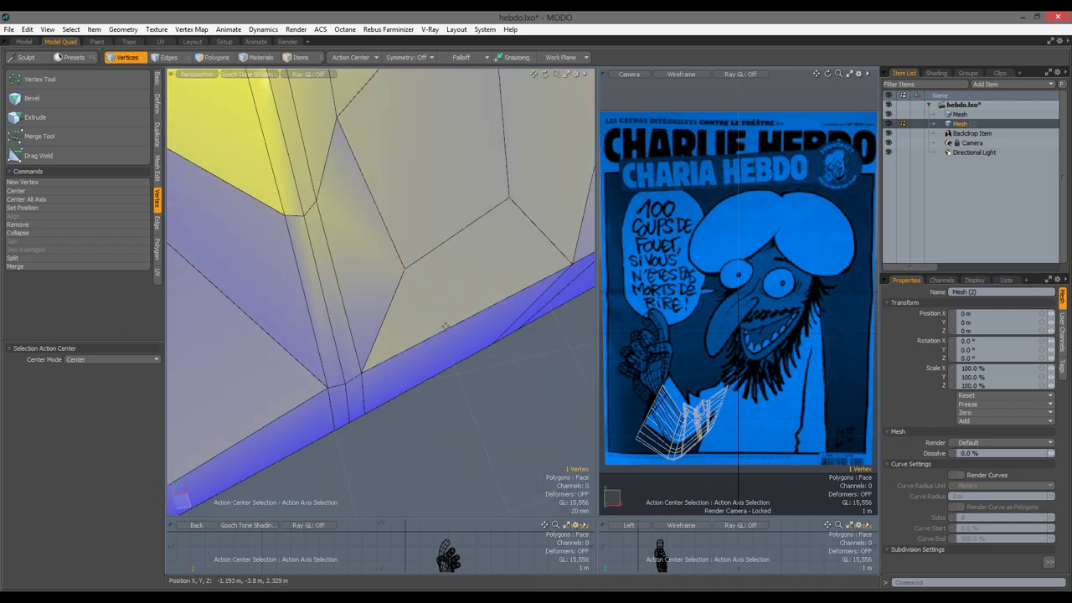
Move the edge at the base of the crease between the two sleeve folds.
{"action": "left_click_drag", "start_coordinate": [509, 272], "coordinate": [502, 351], "text": "alt"}
{"action": "key", "text": "2"}
{"action": "left_click", "coordinate": [497, 318]}
{"action": "key", "text": "w"}
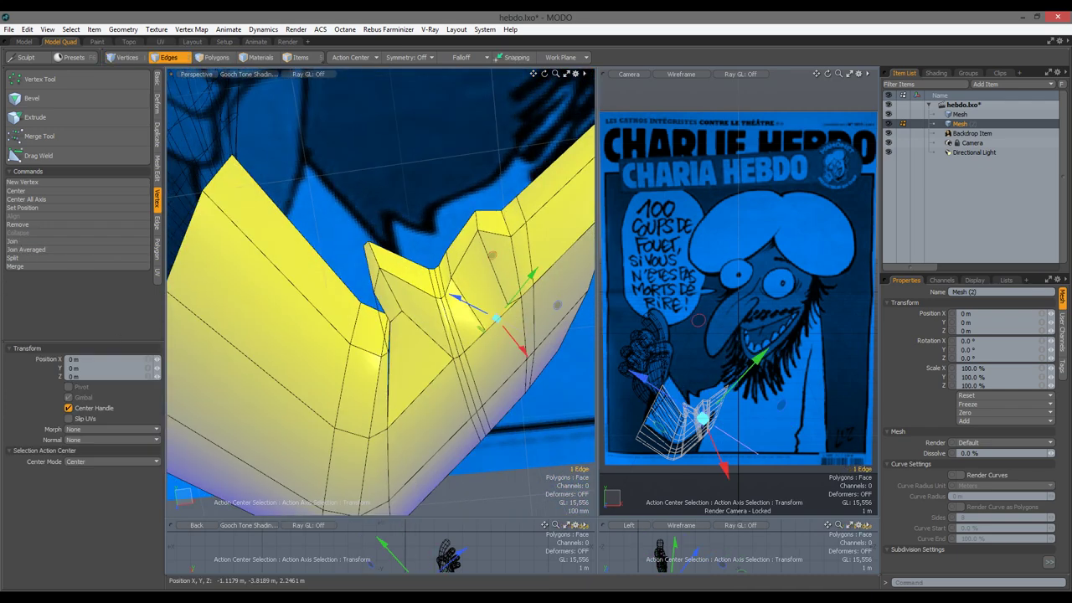
{"action": "left_click_drag", "start_coordinate": [407, 233], "coordinate": [358, 304], "text": "alt"}
Hide the backdrop and join the doubled crease vertices on the other side of the sleeve with Join Averaged.
{"action": "left_click", "coordinate": [888, 133]}
{"action": "left_click_drag", "start_coordinate": [306, 352], "coordinate": [218, 168]}
{"action": "left_click", "coordinate": [25, 249]}
{"action": "key", "text": "w"}
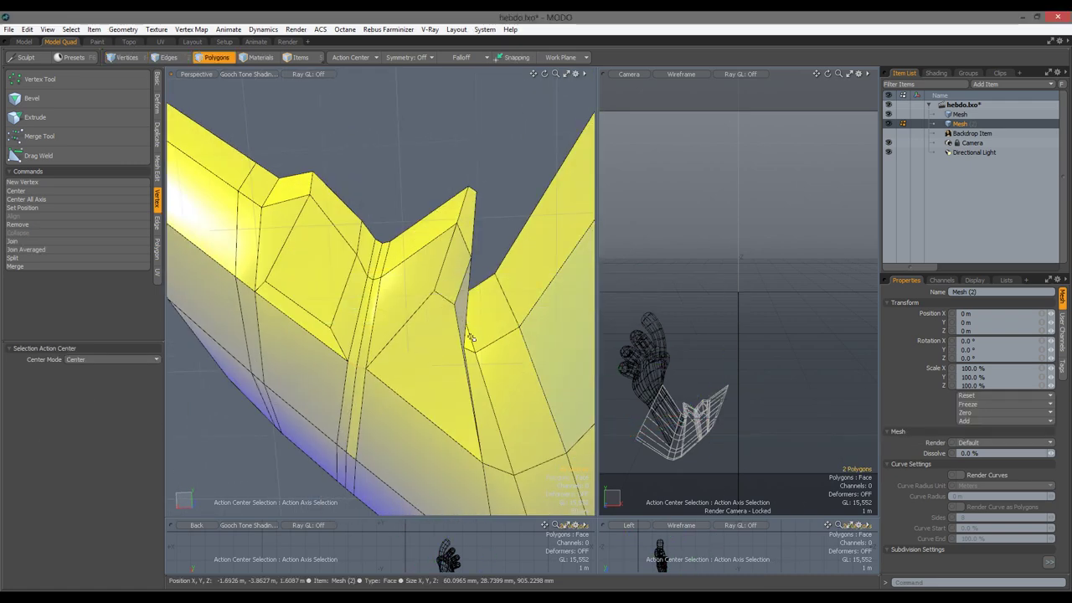
Accept selecting the problematic polygon and convert the sleeve mesh to subdivision surfaces.
{"action": "left_click", "coordinate": [216, 57]}
{"action": "left_click", "coordinate": [123, 29]}
{"action": "left_click", "coordinate": [50, 136]}
{"action": "left_click", "coordinate": [627, 253]}
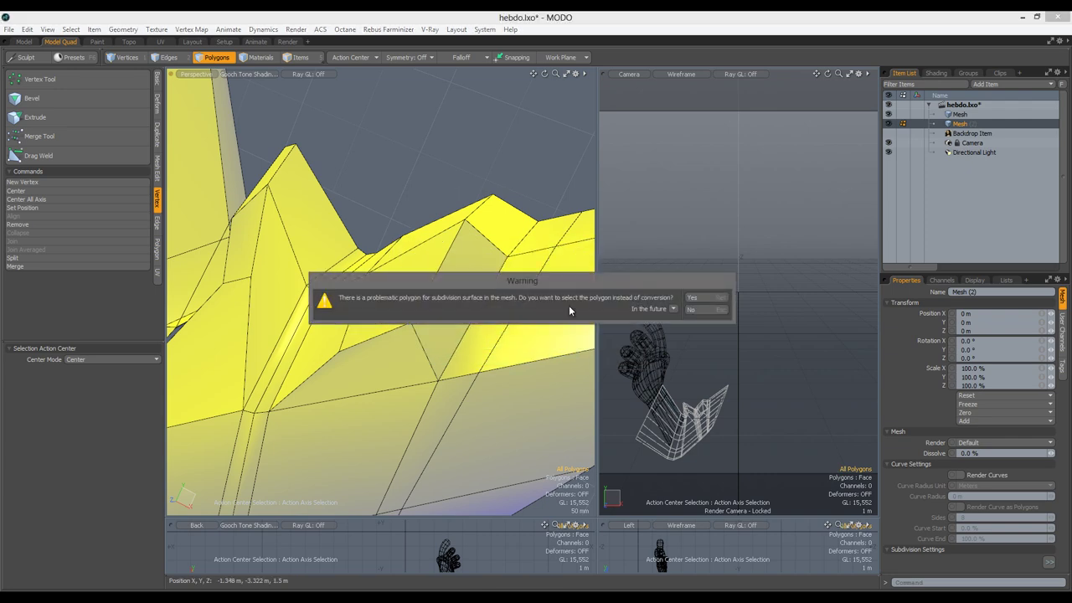
{"action": "left_click", "coordinate": [702, 297]}
{"action": "left_click_drag", "start_coordinate": [402, 376], "coordinate": [402, 369], "text": "ctrl+alt"}
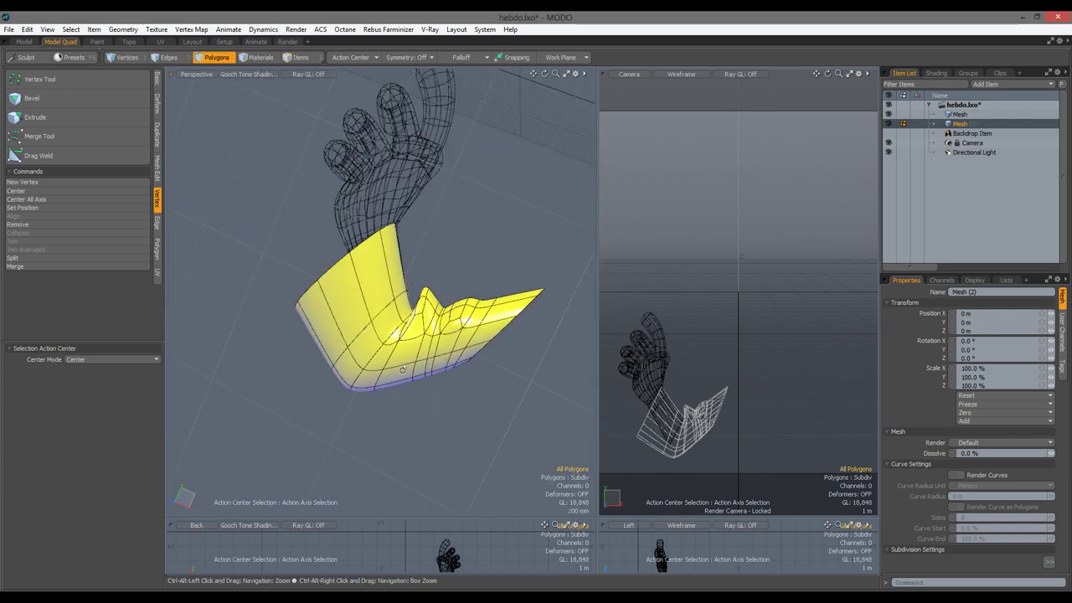
Reposition the smoothed sleeve slightly around the forearm in the front view and save the scene.
{"action": "key", "text": "KP_1"}
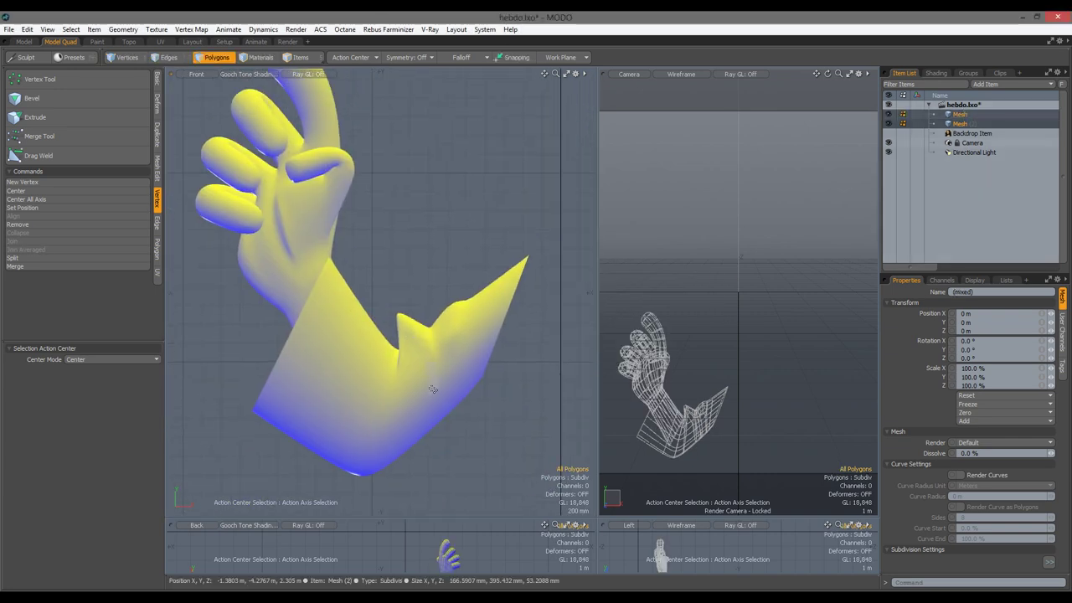
{"action": "double_click", "coordinate": [328, 292]}
{"action": "key", "text": "w"}
{"action": "scroll", "coordinate": [327, 292], "scroll_direction": "up", "scroll_amount": 1}
{"action": "key", "text": "space"}
{"action": "scroll", "coordinate": [436, 385], "scroll_direction": "down", "scroll_amount": 5}
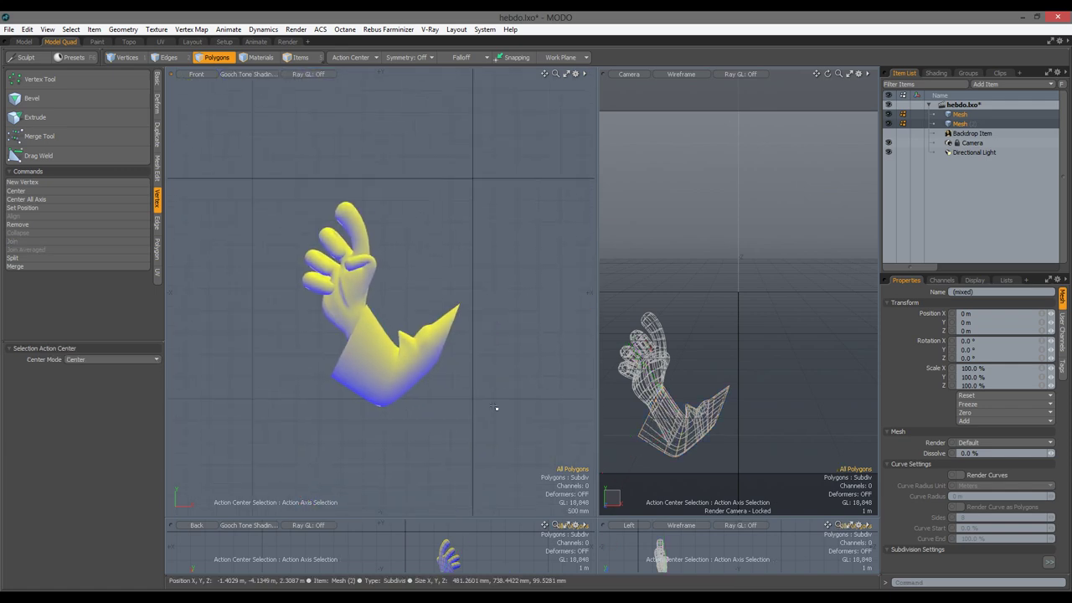
{"action": "scroll", "coordinate": [510, 427], "scroll_direction": "up", "scroll_amount": 3}
{"action": "key", "text": "ctrl+s"}
Scale the thumb's polygons to 166% using a linear falloff along the thumb with the Ease-Out shape.
{"action": "left_click_drag", "start_coordinate": [345, 230], "coordinate": [402, 352], "text": "alt"}
{"action": "scroll", "coordinate": [335, 228], "scroll_direction": "up", "scroll_amount": 5}
{"action": "double_click", "coordinate": [329, 226]}
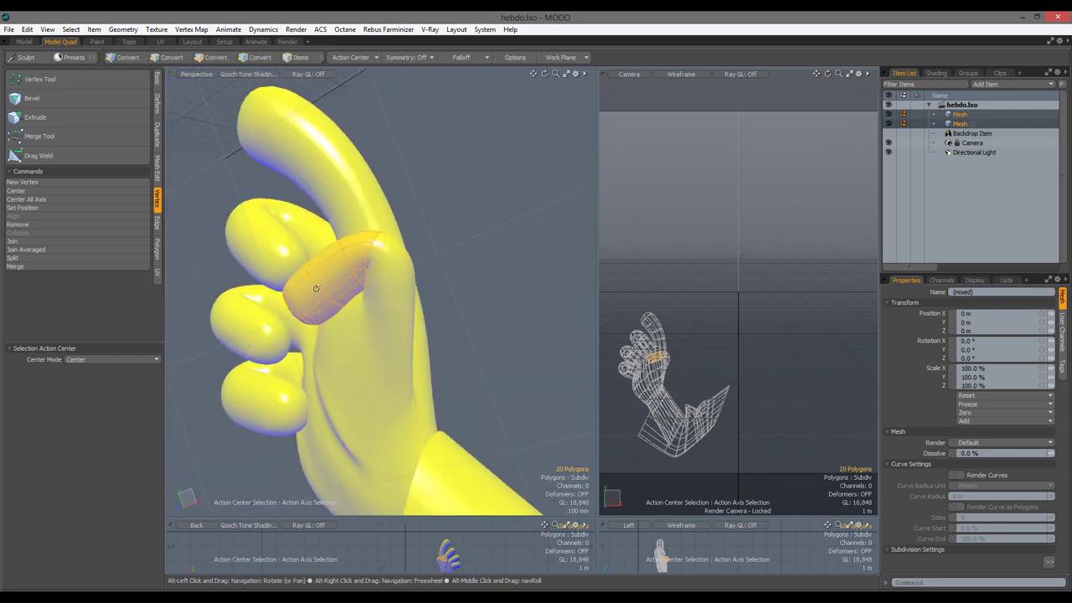
{"action": "scroll", "coordinate": [394, 347], "scroll_direction": "up", "scroll_amount": 4}
{"action": "scroll", "coordinate": [394, 346], "scroll_direction": "down", "scroll_amount": 2}
{"action": "left_click", "coordinate": [461, 57]}
{"action": "left_click", "coordinate": [461, 74]}
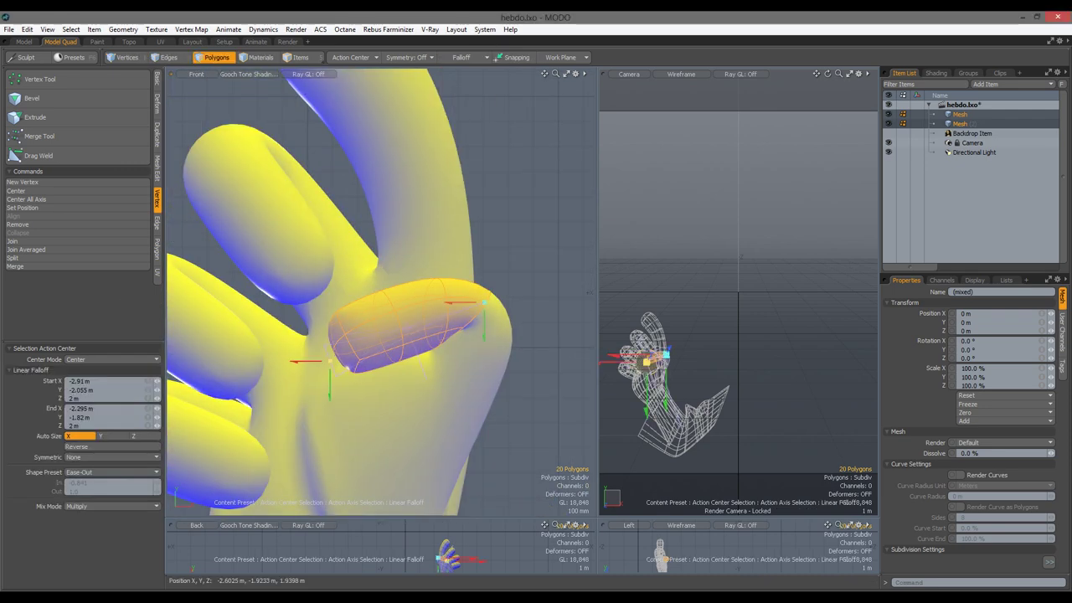
{"action": "key", "text": "r"}
{"action": "scroll", "coordinate": [402, 326], "scroll_direction": "down", "scroll_amount": 3}
{"action": "left_click_drag", "start_coordinate": [402, 326], "coordinate": [435, 318], "text": "alt"}
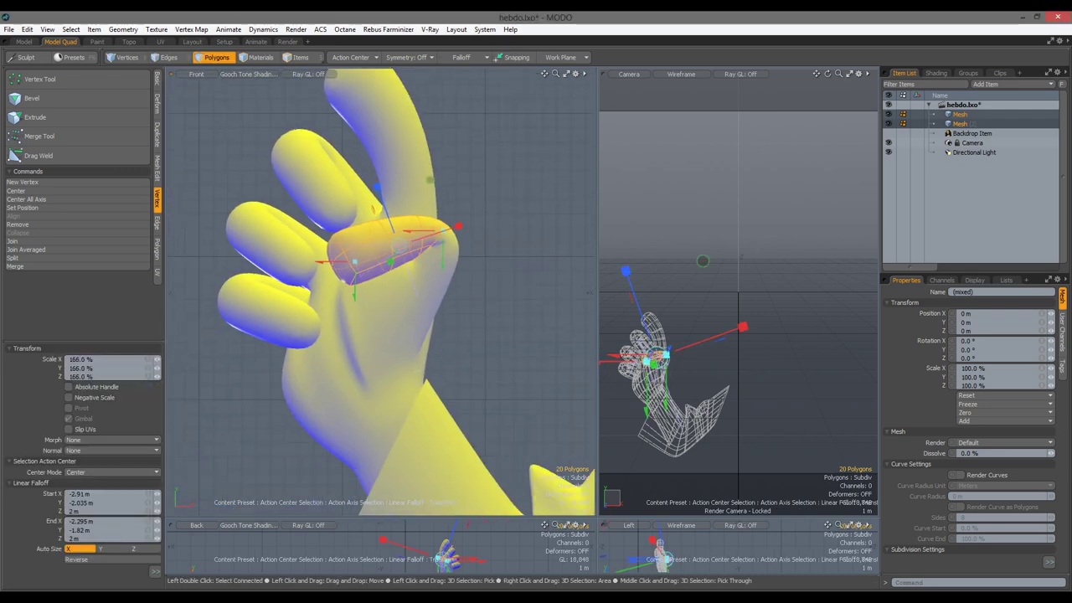
{"action": "key", "text": "space"}
Show the backdrop and place the upper arm's end-cap polygon at the opposite shoulder, scaling it to 96.5% in X and 142.5% in Y.
{"action": "left_click_drag", "start_coordinate": [512, 290], "coordinate": [455, 316], "text": "alt"}
{"action": "key", "text": "space"}
{"action": "key", "text": "1"}
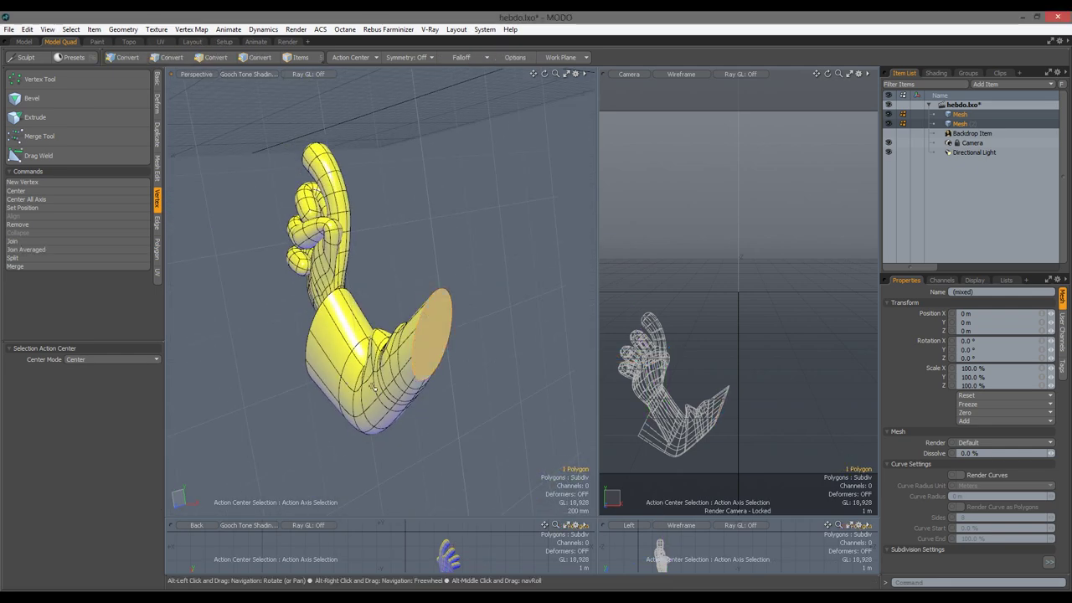
{"action": "key", "text": "3"}
{"action": "left_click", "coordinate": [888, 133]}
{"action": "key", "text": "w"}
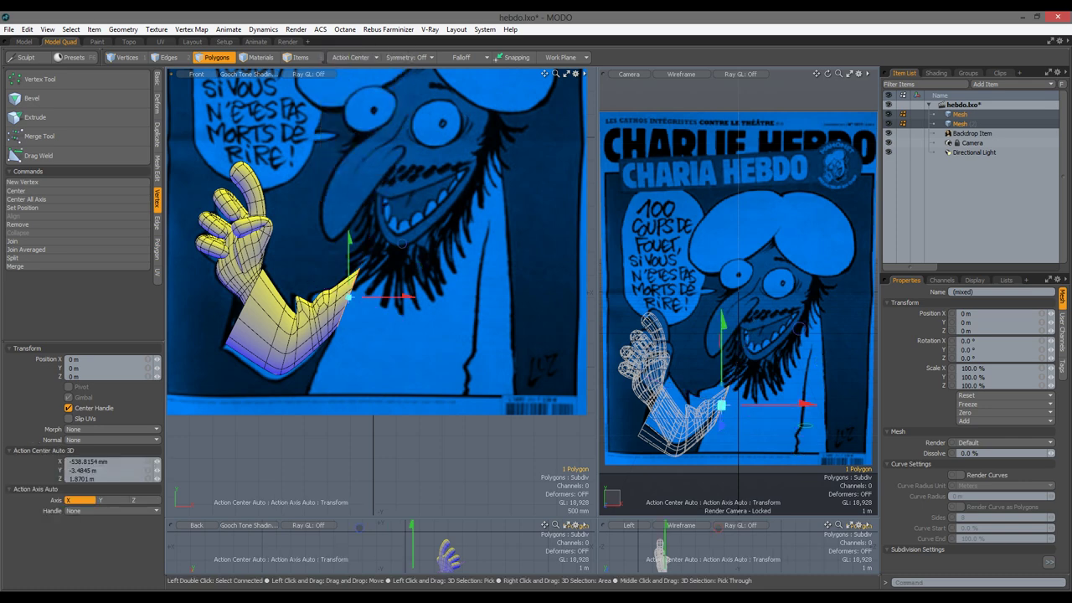
{"action": "key", "text": "r"}
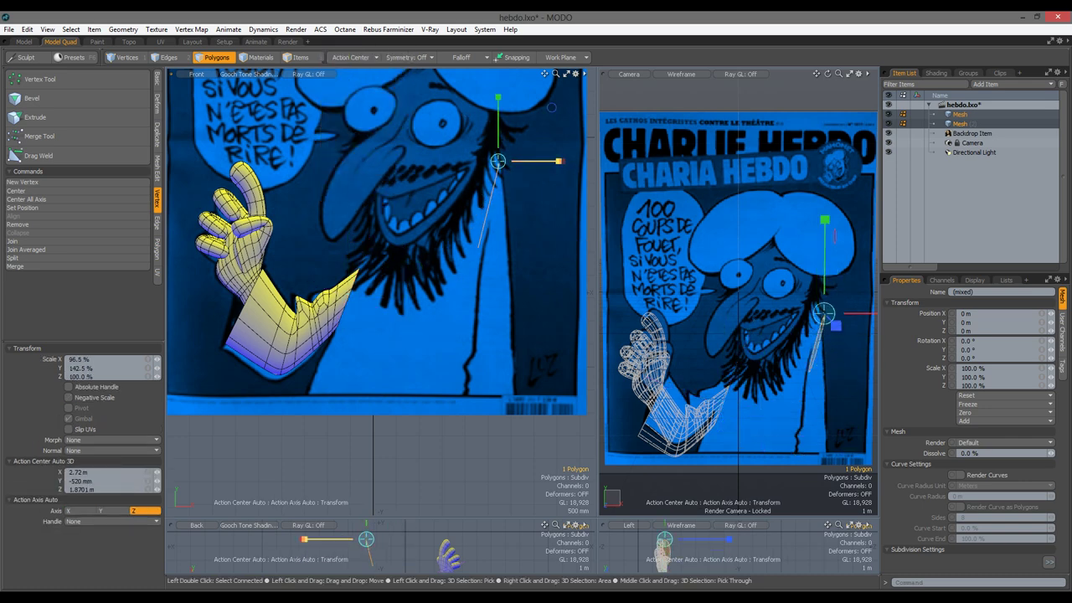
{"action": "key", "text": "space"}
Extrude the placed shoulder polygon into a block for the second arm over the drawn sleeve.
{"action": "scroll", "coordinate": [466, 273], "scroll_direction": "up", "scroll_amount": 2}
{"action": "right_click_drag", "start_coordinate": [494, 381], "coordinate": [365, 159]}
{"action": "key", "text": "shift+x"}
{"action": "key", "text": "space"}
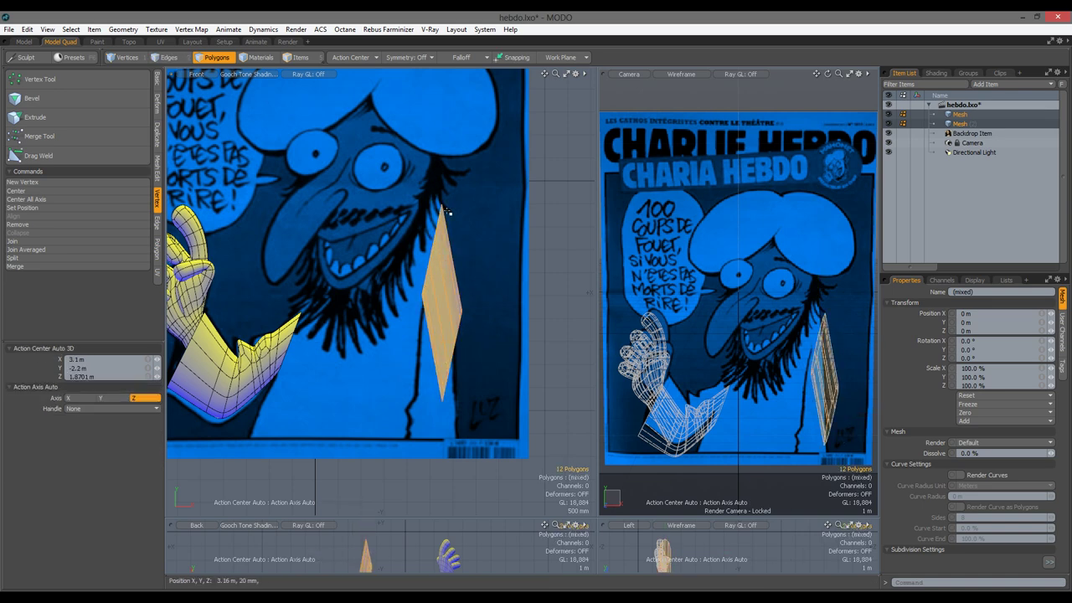
Transform the second arm's lower vertices down past the drawing's bottom line and scale them to 62.5% in X.
{"action": "left_click_drag", "start_coordinate": [477, 301], "coordinate": [467, 226], "text": "alt+shift"}
{"action": "key", "text": "y"}
{"action": "left_click_drag", "start_coordinate": [452, 368], "coordinate": [495, 347]}
{"action": "key", "text": "r"}
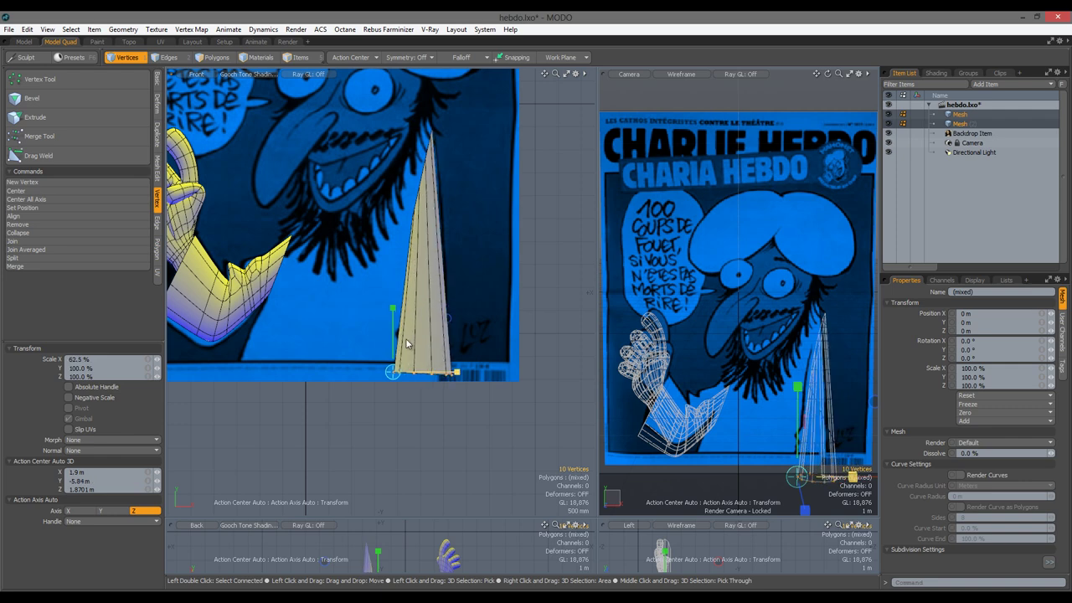
{"action": "key", "text": "space"}
Slice the second arm near its lower end with one diagonal cut and two roughly horizontal cuts below it.
{"action": "scroll", "coordinate": [406, 343], "scroll_direction": "up", "scroll_amount": 3}
{"action": "key", "text": "2"}
{"action": "scroll", "coordinate": [411, 362], "scroll_direction": "up", "scroll_amount": 2}
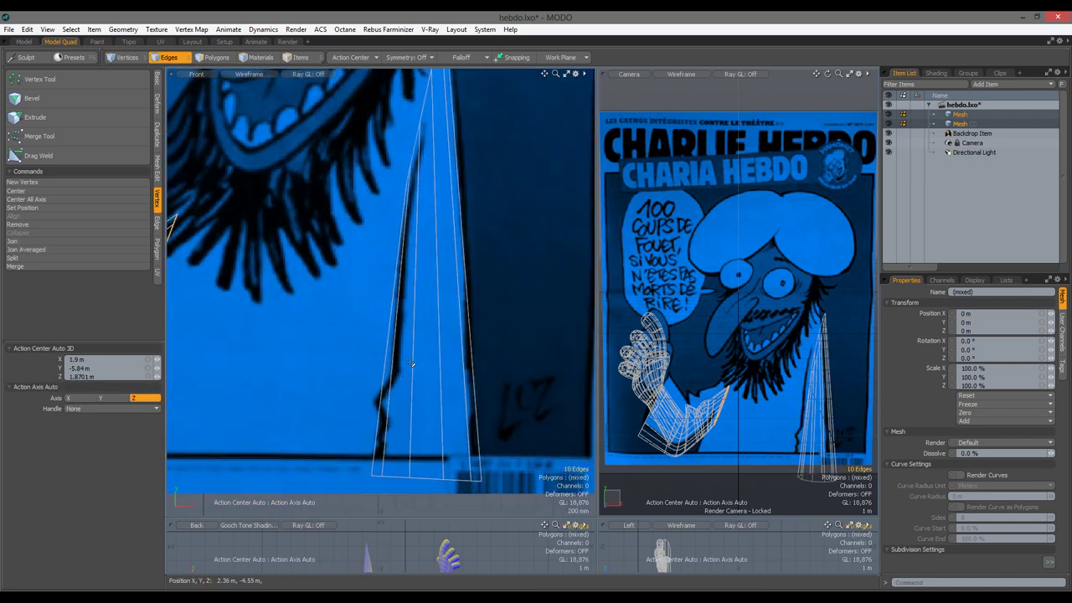
{"action": "key", "text": "alt+c"}
{"action": "left_click", "coordinate": [371, 415]}
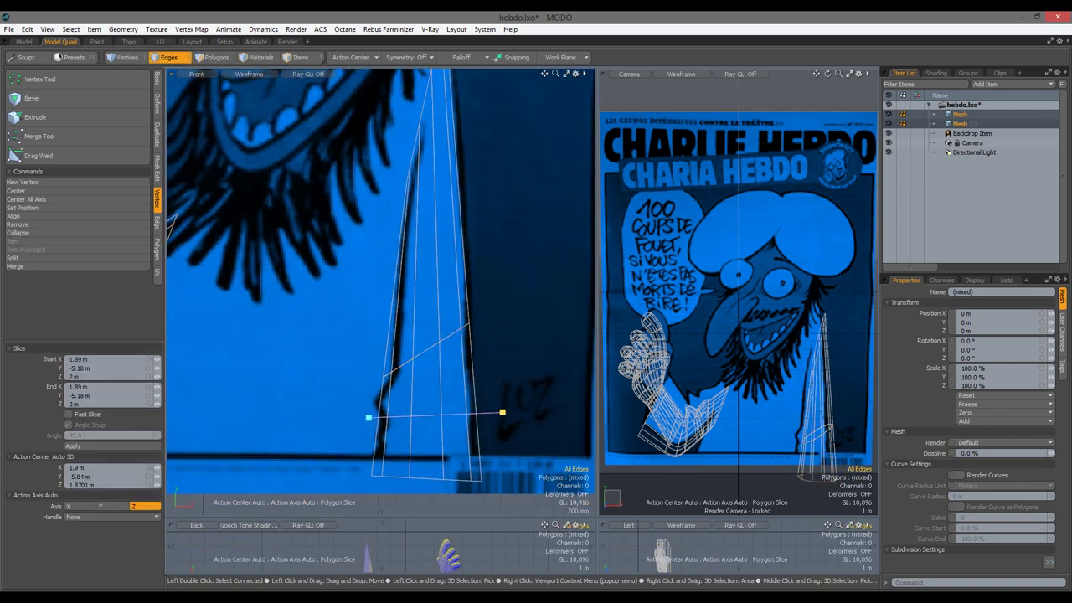
{"action": "left_click", "coordinate": [360, 441]}
{"action": "key", "text": "space"}
Bevel the four inner-side polygons below the diagonal cut and shape them into the drawn sleeve fold.
{"action": "key", "text": "3"}
{"action": "left_click", "coordinate": [384, 401]}
{"action": "key", "text": "b"}
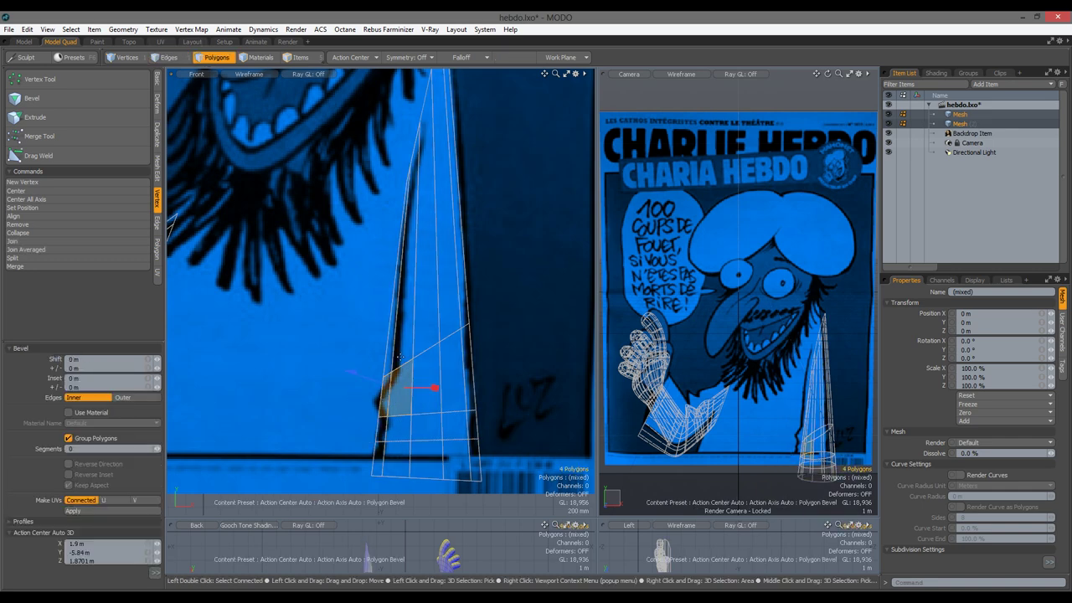
{"action": "key", "text": "w"}
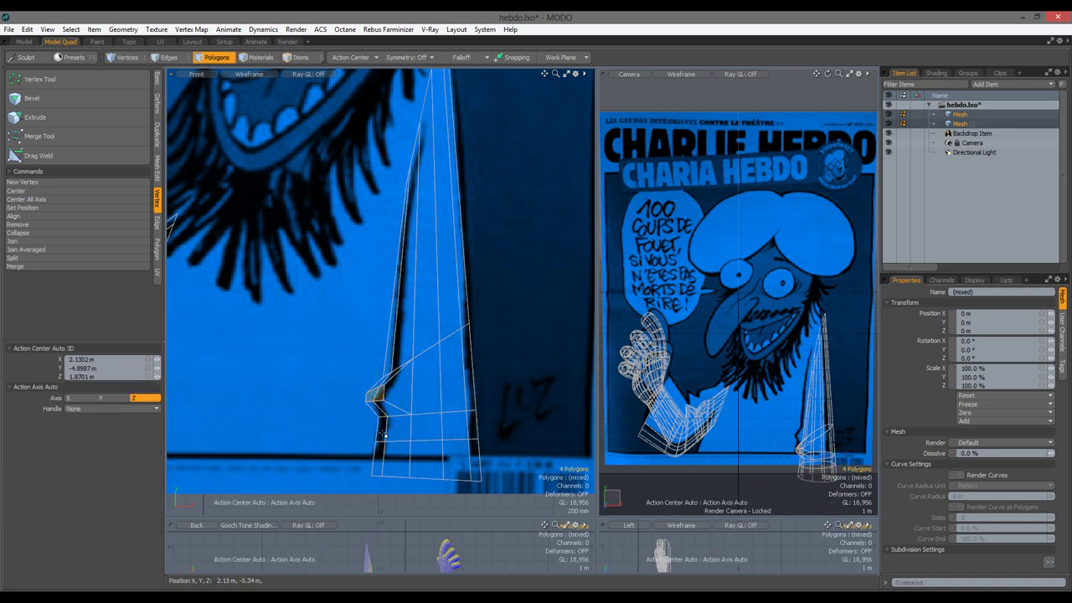
Raise a smaller fold from the four polygons in the band below and scale its tip to 69% in Y.
{"action": "left_click_drag", "start_coordinate": [391, 390], "coordinate": [398, 429]}
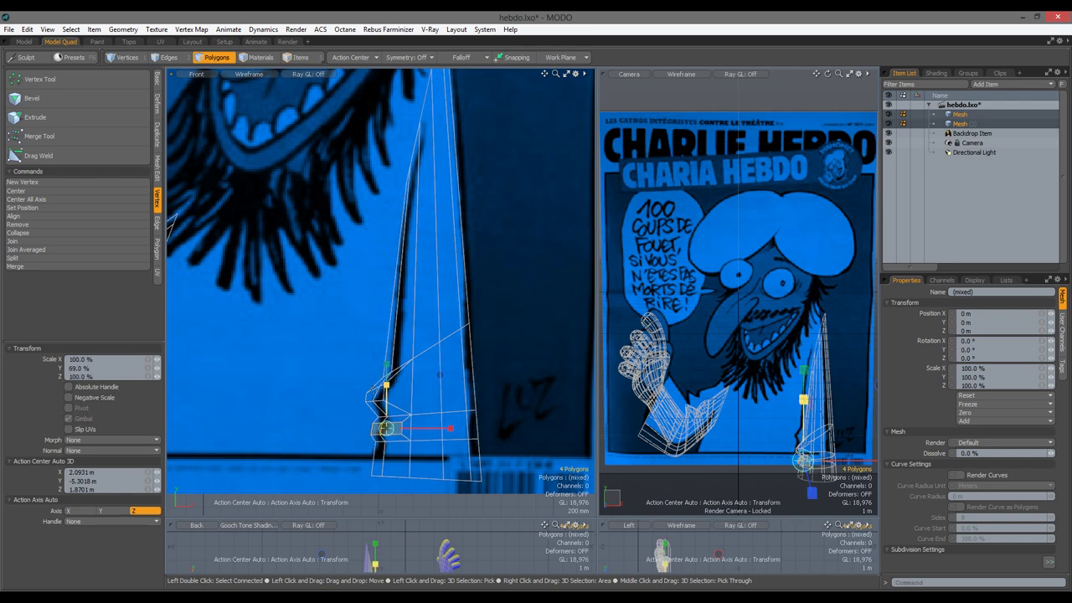
{"action": "key", "text": "space"}
{"action": "middle_click_drag", "start_coordinate": [384, 427], "coordinate": [400, 374]}
Bevel the edge loop between the second arm's two folds into a narrow band.
{"action": "key", "text": "2"}
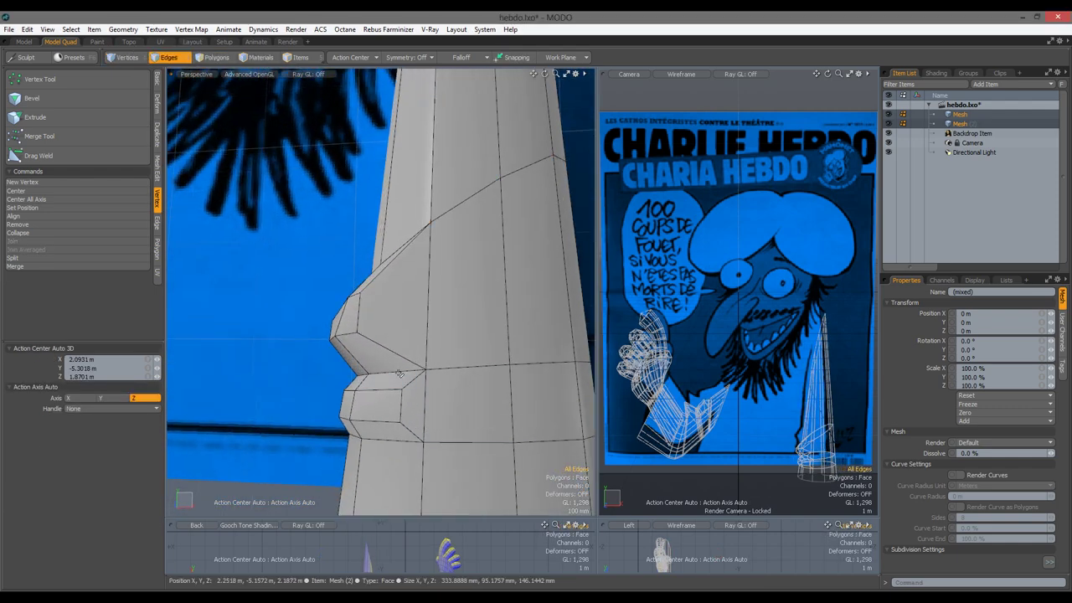
{"action": "double_click", "coordinate": [396, 374]}
{"action": "key", "text": "b"}
{"action": "left_click_drag", "start_coordinate": [397, 374], "coordinate": [402, 368]}
{"action": "key", "text": "space"}
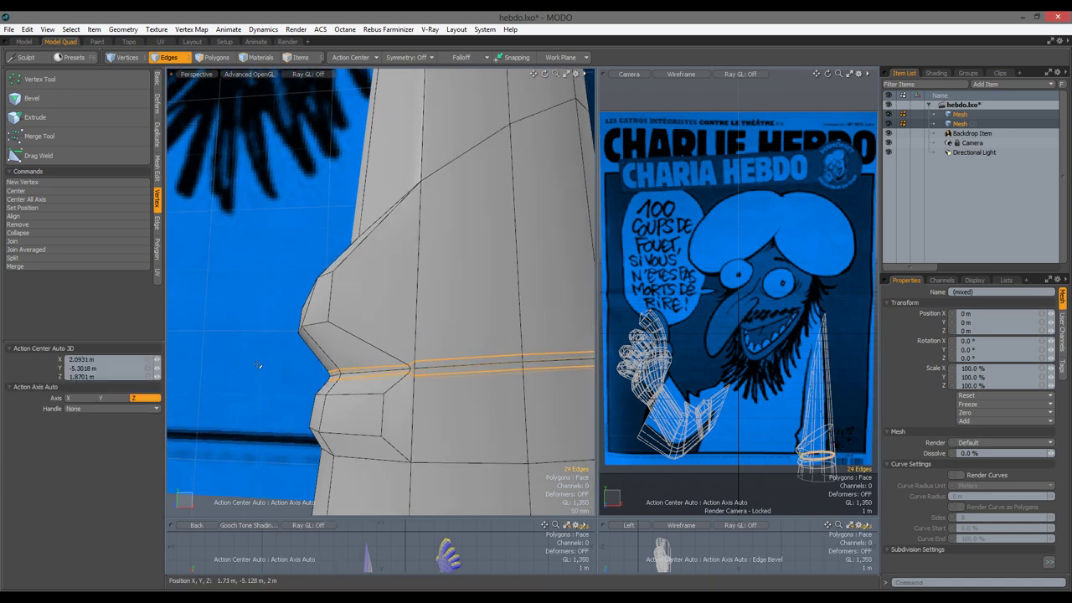
Join the doubled vertices at the corners of the beveled crease with Join Averaged on both sides of the second arm.
{"action": "scroll", "coordinate": [402, 357], "scroll_direction": "up", "scroll_amount": 5}
{"action": "key", "text": "1"}
{"action": "middle_click_drag", "start_coordinate": [402, 357], "coordinate": [409, 362]}
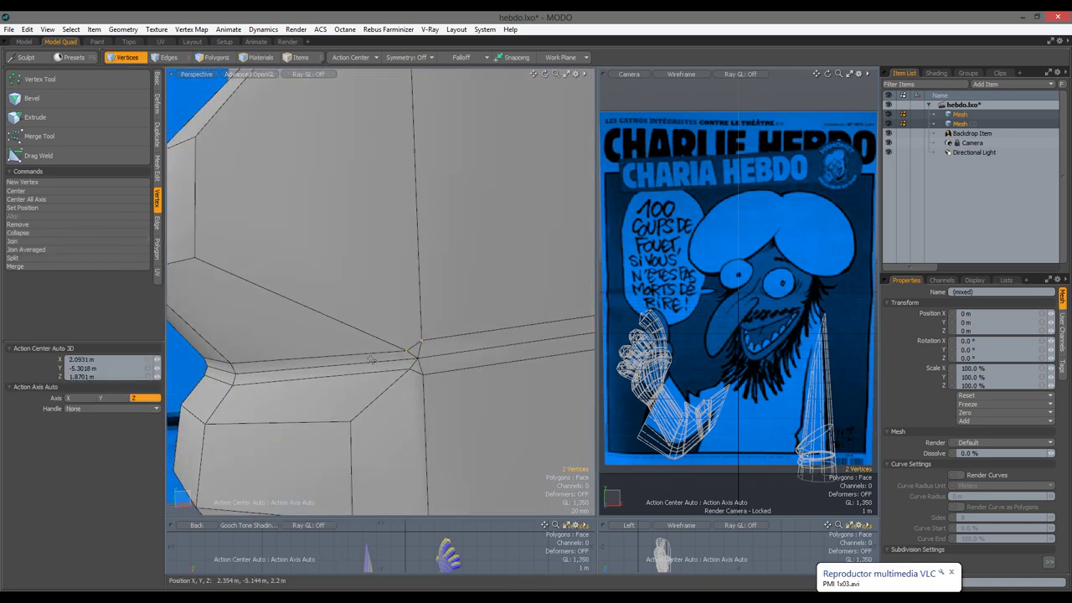
{"action": "left_click", "coordinate": [60, 250]}
{"action": "left_click_drag", "start_coordinate": [287, 288], "coordinate": [461, 355], "text": "ctrl+alt"}
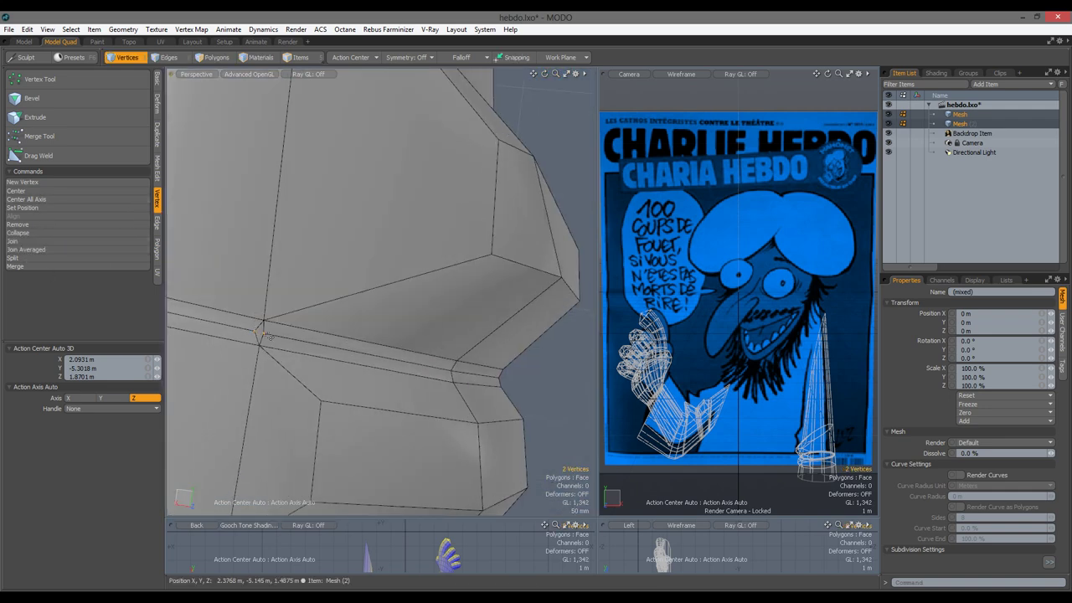
Preview the meshes as smoothed subdivision surfaces and return them to plain polygons.
{"action": "key", "text": "3"}
{"action": "key", "text": "Tab"}
{"action": "key", "text": "Home"}
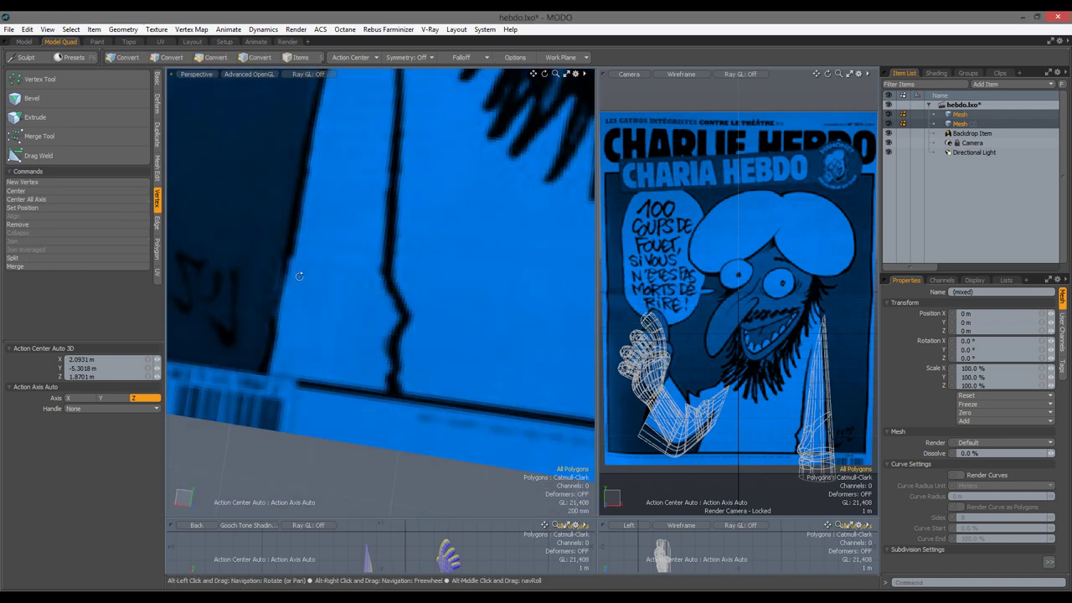
{"action": "key", "text": "Tab"}
Bridge two top edges of the first arm's open end to two edges at the top of the second arm.
{"action": "left_click_drag", "start_coordinate": [384, 311], "coordinate": [423, 251], "text": "ctrl+alt"}
{"action": "key", "text": "2"}
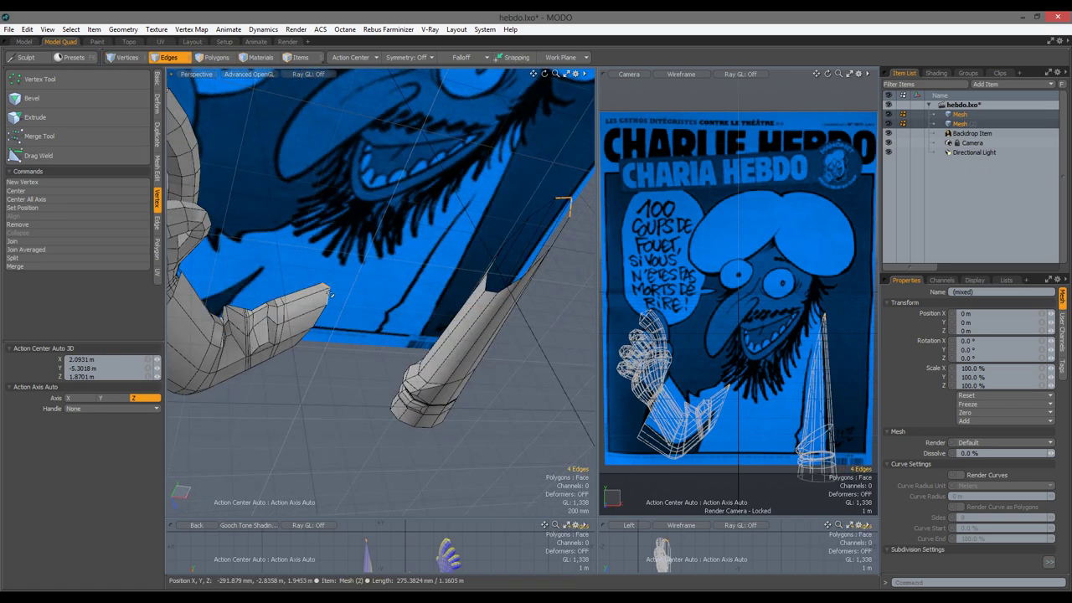
{"action": "key", "text": "b"}
{"action": "key", "text": "ctrl+space"}
{"action": "left_click", "coordinate": [418, 244]}
{"action": "key", "text": "space"}
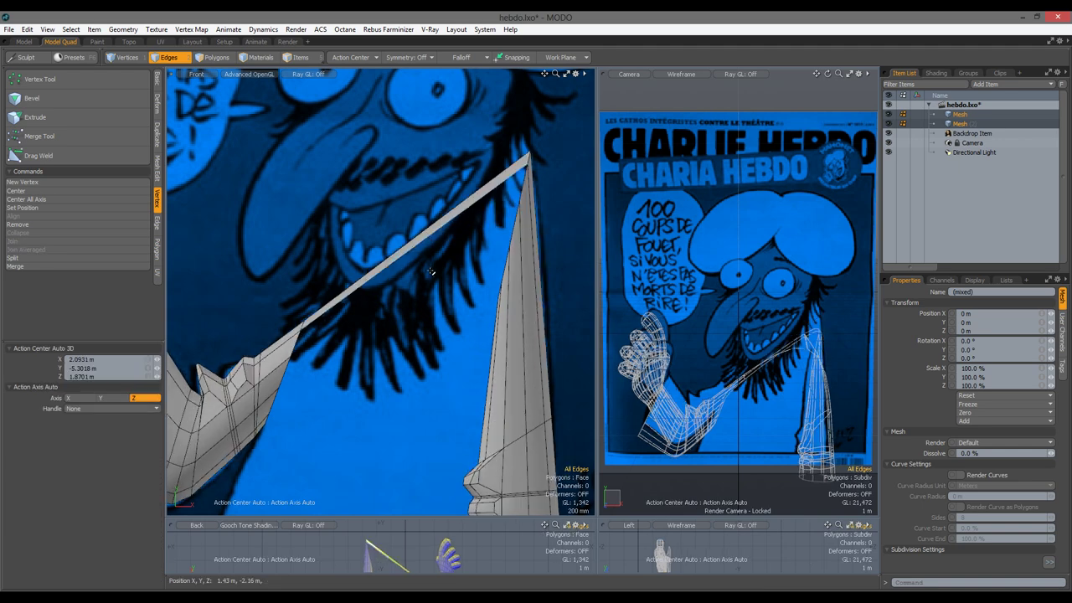
Divide the bridging strip into segments and raise its edges into a shoulder arch.
{"action": "left_click", "coordinate": [417, 248]}
{"action": "key", "text": "w"}
{"action": "left_click_drag", "start_coordinate": [417, 249], "coordinate": [494, 138]}
{"action": "key", "text": "shift+x"}
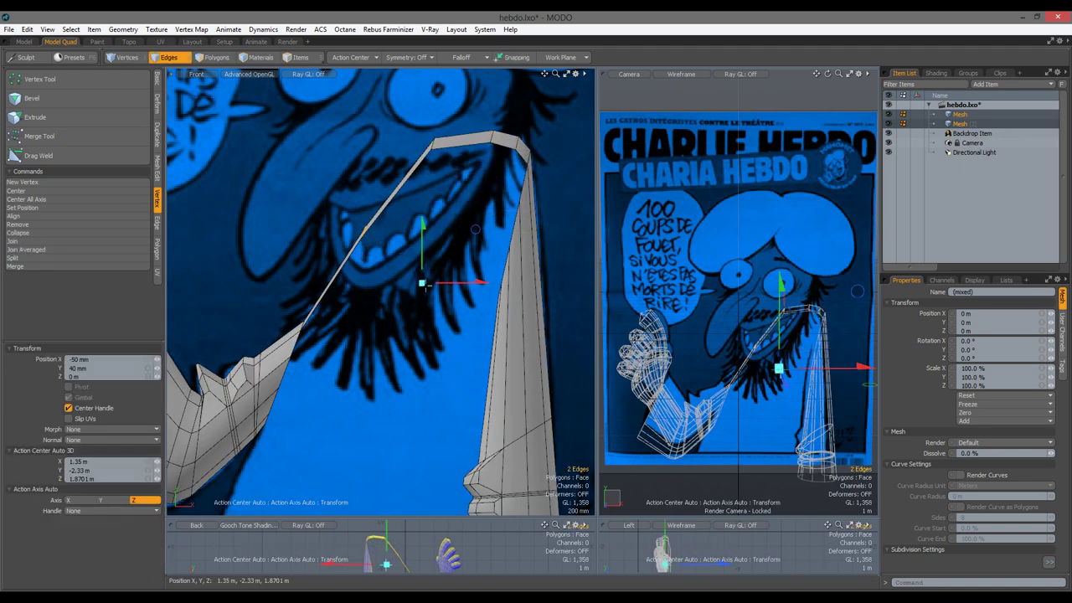
Bridge one lower edge of each arm's open end with a Smooth strip of 5 segments.
{"action": "scroll", "coordinate": [411, 277], "scroll_direction": "down", "scroll_amount": 5}
{"action": "left_click_drag", "start_coordinate": [412, 278], "coordinate": [394, 402], "text": "alt"}
{"action": "scroll", "coordinate": [385, 328], "scroll_direction": "up", "scroll_amount": 5}
{"action": "double_click", "coordinate": [360, 339]}
{"action": "scroll", "coordinate": [358, 342], "scroll_direction": "up", "scroll_amount": 3}
{"action": "left_click", "coordinate": [499, 224], "text": "shift"}
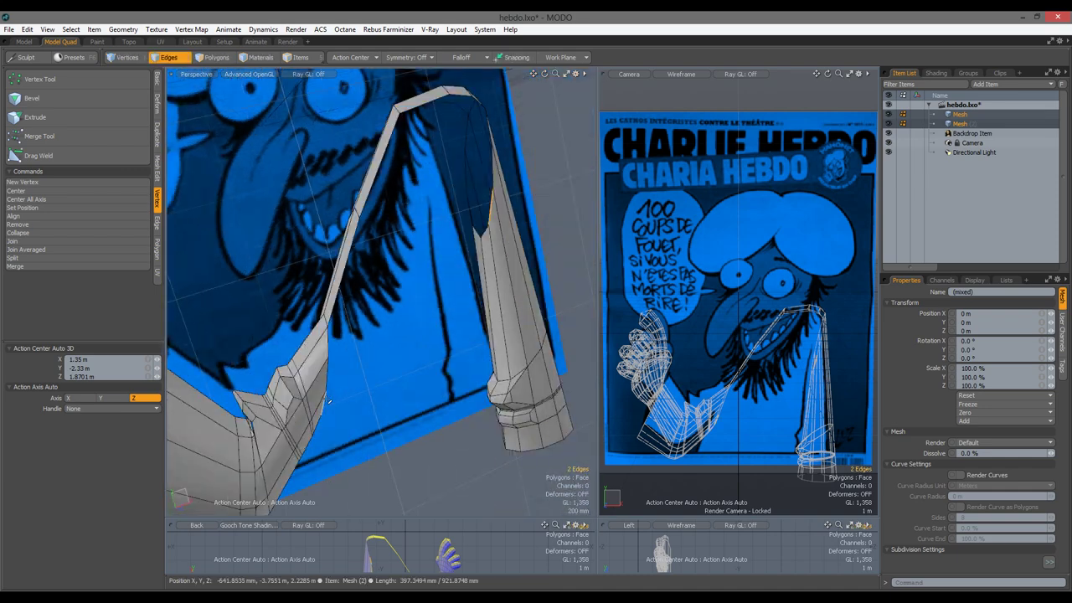
{"action": "right_click", "coordinate": [393, 402]}
{"action": "left_click", "coordinate": [419, 469]}
{"action": "left_click_drag", "start_coordinate": [418, 468], "coordinate": [368, 385], "text": "alt"}
{"action": "left_click", "coordinate": [159, 360]}
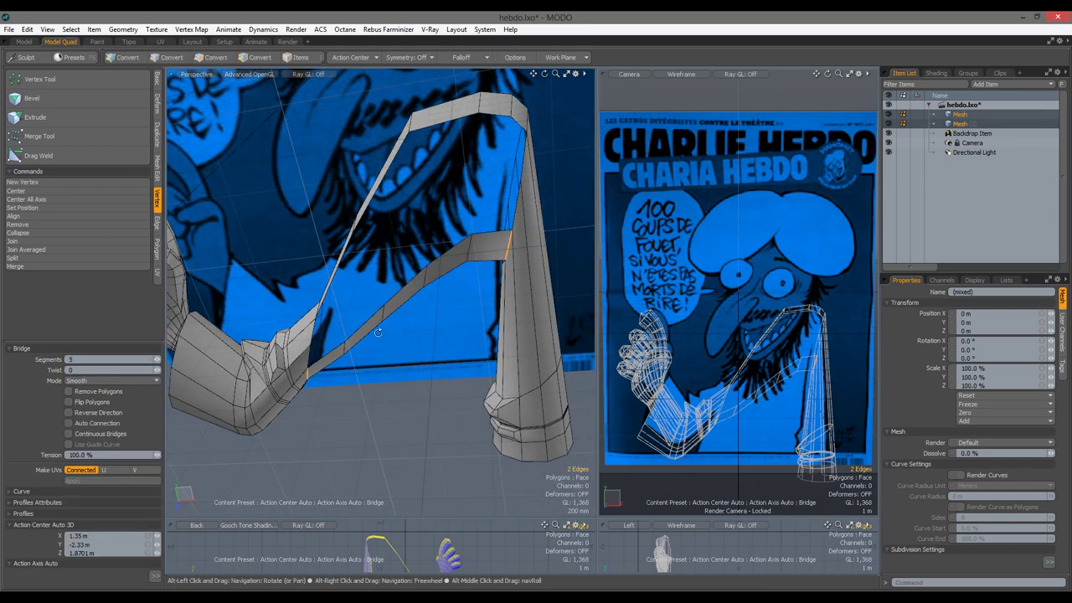
Move the edges of the lower bridging strip outward, shifting the one nearest the second arm 770 mm in Z.
{"action": "left_click_drag", "start_coordinate": [379, 333], "coordinate": [345, 315], "text": "alt"}
{"action": "key", "text": "3"}
{"action": "left_click", "coordinate": [393, 293]}
{"action": "key", "text": "2"}
{"action": "left_click", "coordinate": [340, 328]}
{"action": "key", "text": "w"}
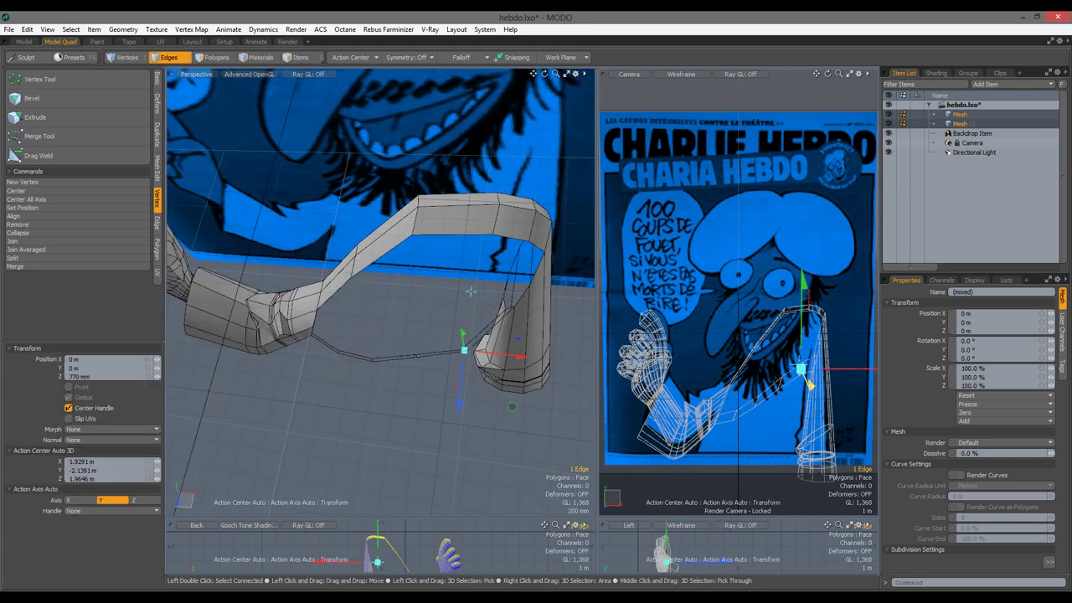
{"action": "key", "text": "space"}
Hide the backdrop and bridge a further segmented strip between the open ends of the two arms.
{"action": "left_click_drag", "start_coordinate": [471, 290], "coordinate": [390, 303], "text": "alt"}
{"action": "left_click_drag", "start_coordinate": [327, 295], "coordinate": [301, 293], "text": "alt"}
{"action": "left_click", "coordinate": [888, 133]}
{"action": "left_click", "coordinate": [286, 289]}
{"action": "left_click", "coordinate": [355, 324]}
{"action": "left_click_drag", "start_coordinate": [355, 324], "coordinate": [452, 236], "text": "alt"}
Adjust the lower bridging strip's vertices and bridge the facing edges of the upper and lower strips to close the shoulder surface.
{"action": "key", "text": "3"}
{"action": "key", "text": "w"}
{"action": "key", "text": "1"}
{"action": "left_click", "coordinate": [408, 360]}
{"action": "key", "text": "2"}
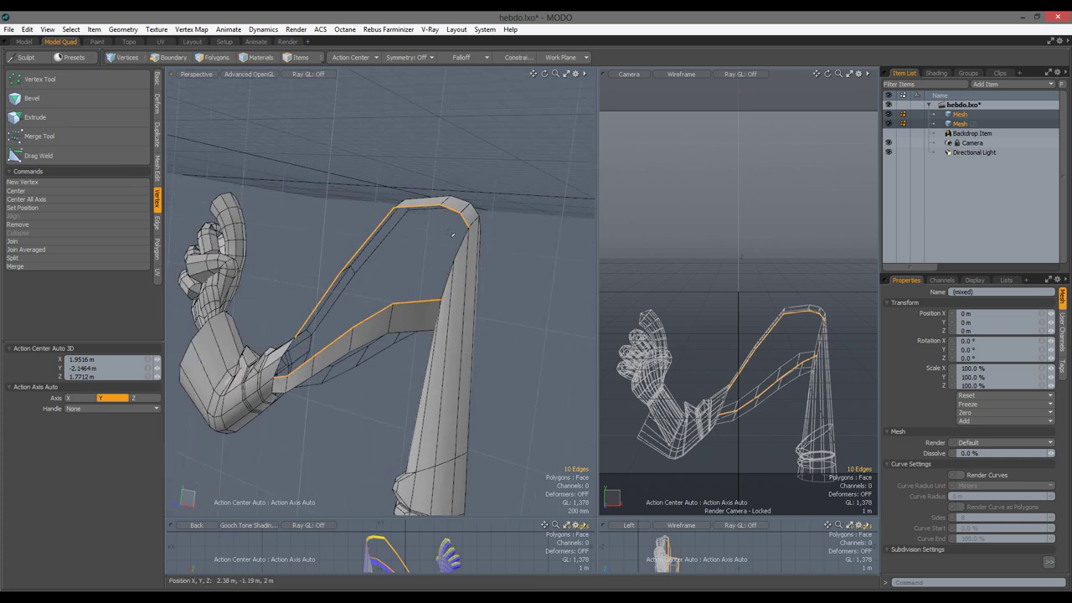
{"action": "left_click", "coordinate": [536, 244]}
{"action": "left_click_drag", "start_coordinate": [393, 352], "coordinate": [449, 294], "text": "alt"}
{"action": "left_click_drag", "start_coordinate": [297, 306], "coordinate": [391, 210], "text": "alt"}
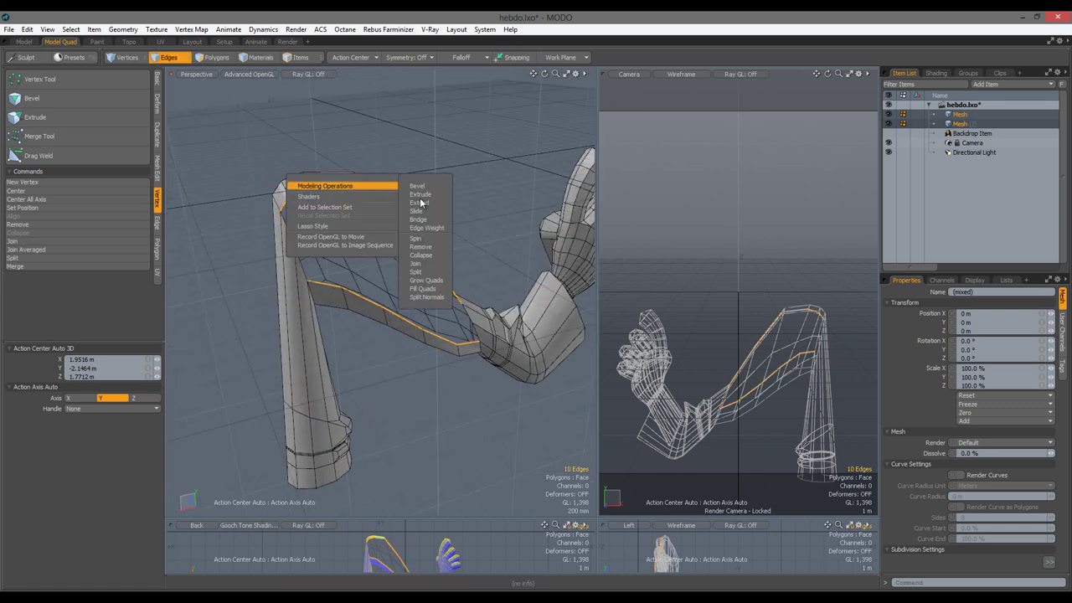
{"action": "left_click_drag", "start_coordinate": [448, 441], "coordinate": [393, 318], "text": "alt"}
In the front view, extend the bottom opening's edge loop down to the cover's lower edge and flatten it into a torso hem.
{"action": "key", "text": "ctrl+space"}
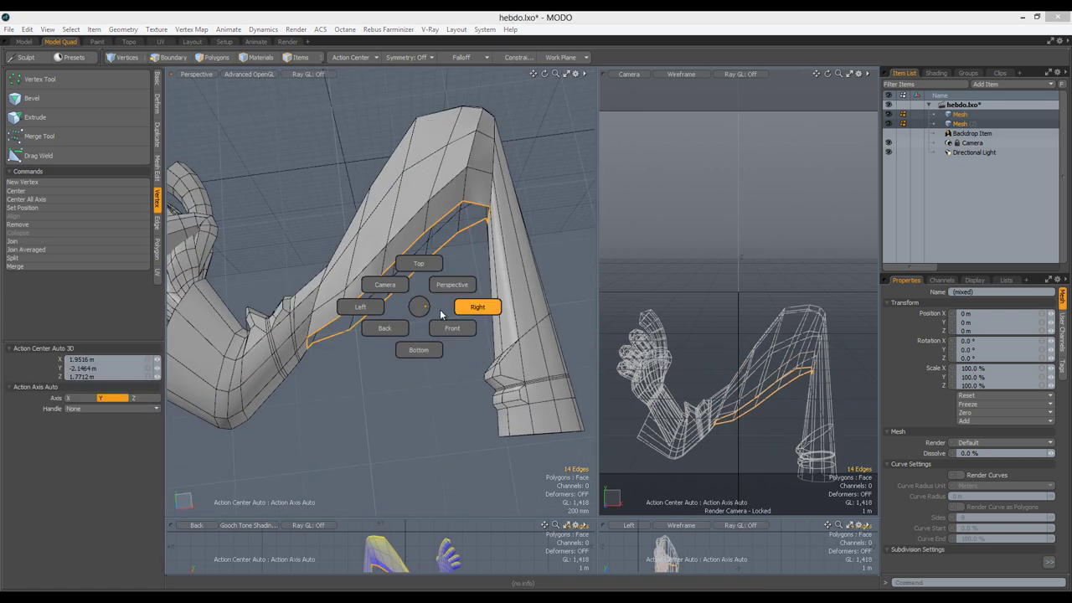
{"action": "left_click", "coordinate": [464, 329]}
{"action": "key", "text": "r"}
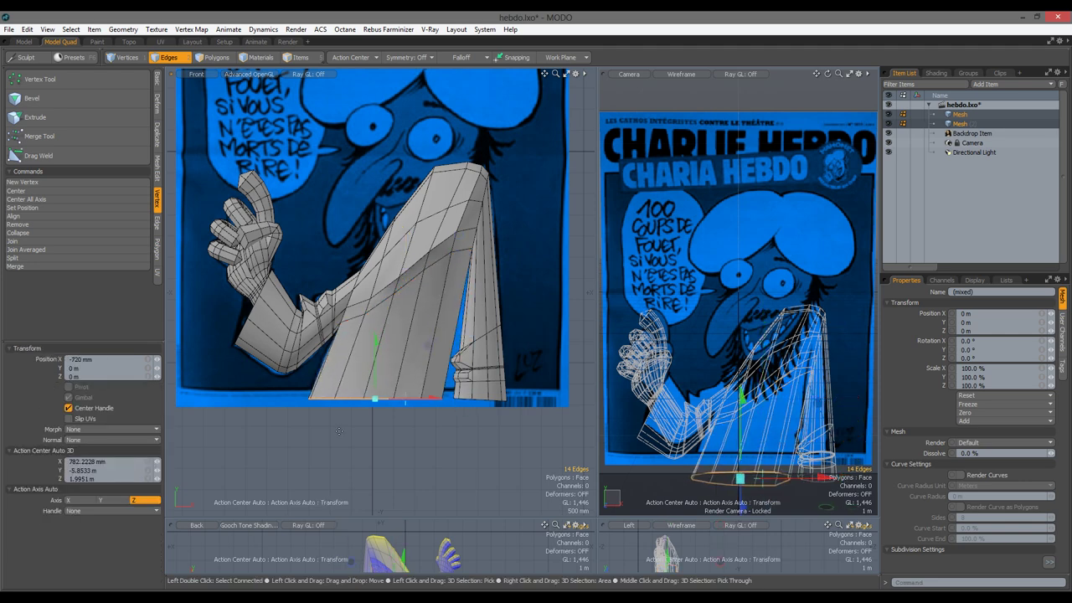
Smooth the body with subdivision and slice an extra edge loop around the middle of the torso.
{"action": "key", "text": "alt+c"}
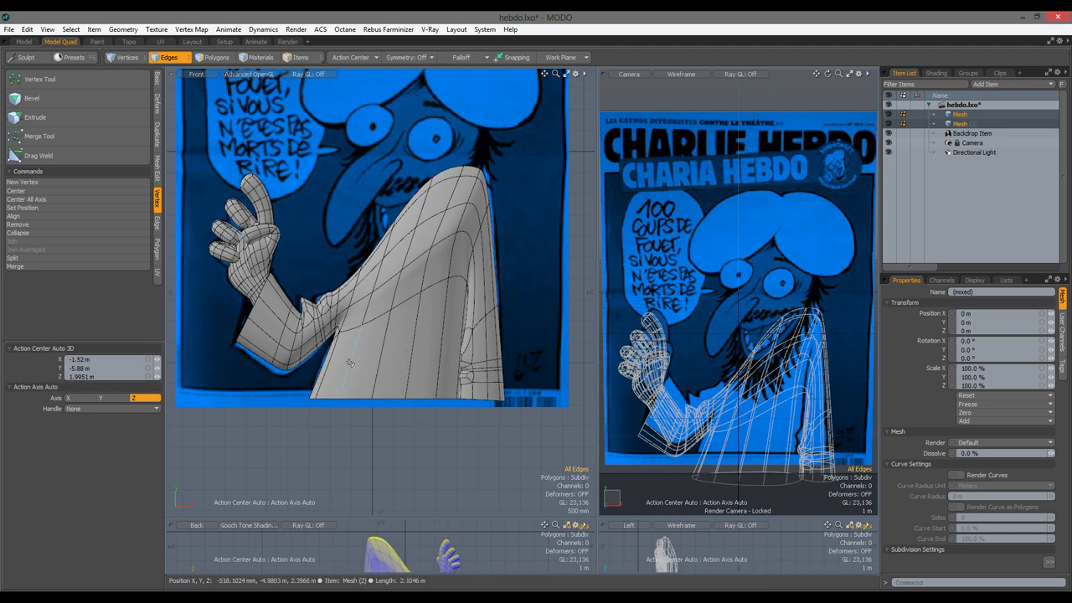
{"action": "left_click_drag", "start_coordinate": [524, 272], "coordinate": [392, 401], "text": "alt"}
{"action": "key", "text": "w"}
{"action": "left_click_drag", "start_coordinate": [381, 334], "coordinate": [341, 396], "text": "alt"}
Select the second arm's hanging polygons up to the shoulder and transform them to swing the sleeve away from the torso.
{"action": "key", "text": "3"}
{"action": "double_click", "coordinate": [422, 316]}
{"action": "left_click", "coordinate": [422, 316]}
{"action": "key", "text": "l"}
{"action": "left_click_drag", "start_coordinate": [208, 363], "coordinate": [467, 333], "text": "alt"}
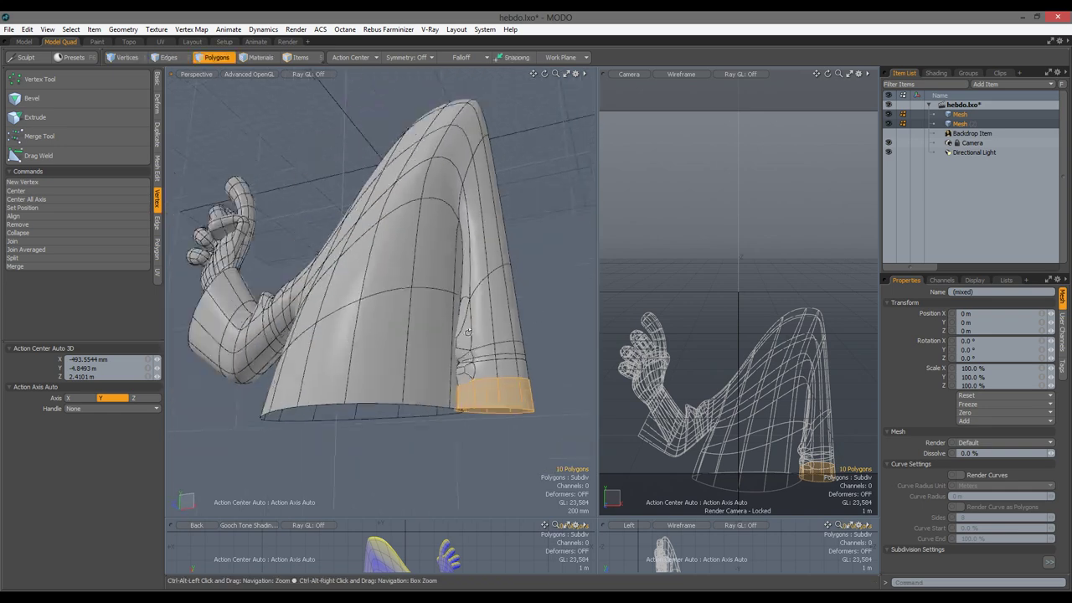
{"action": "left_click_drag", "start_coordinate": [367, 287], "coordinate": [393, 276], "text": "alt"}
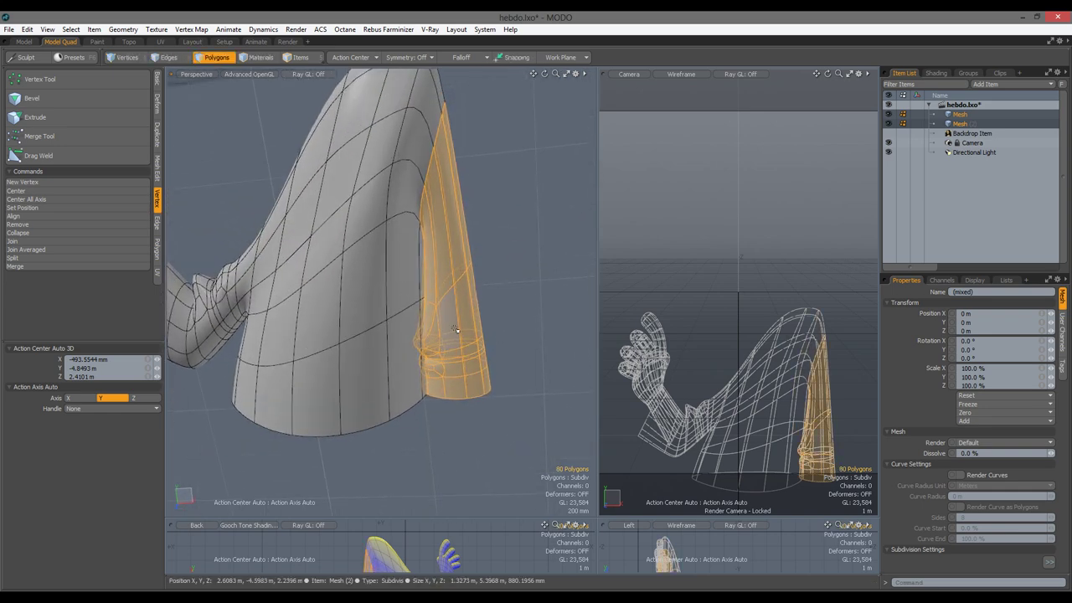
{"action": "key", "text": "y"}
{"action": "left_click_drag", "start_coordinate": [447, 189], "coordinate": [444, 231], "text": "alt"}
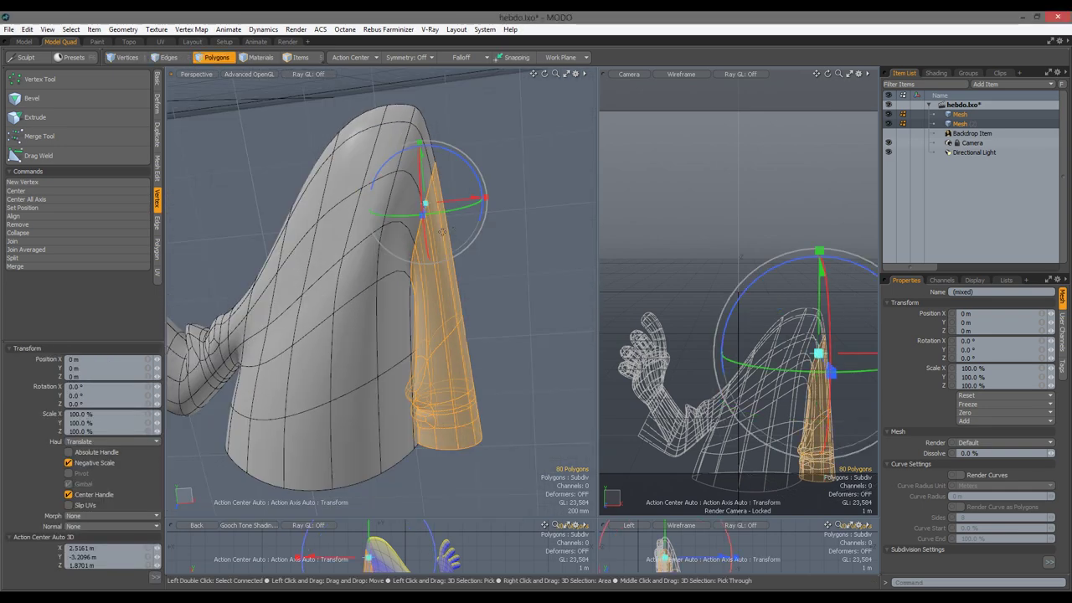
{"action": "key", "text": "space"}
{"action": "left_click_drag", "start_coordinate": [469, 327], "coordinate": [389, 327], "text": "alt"}
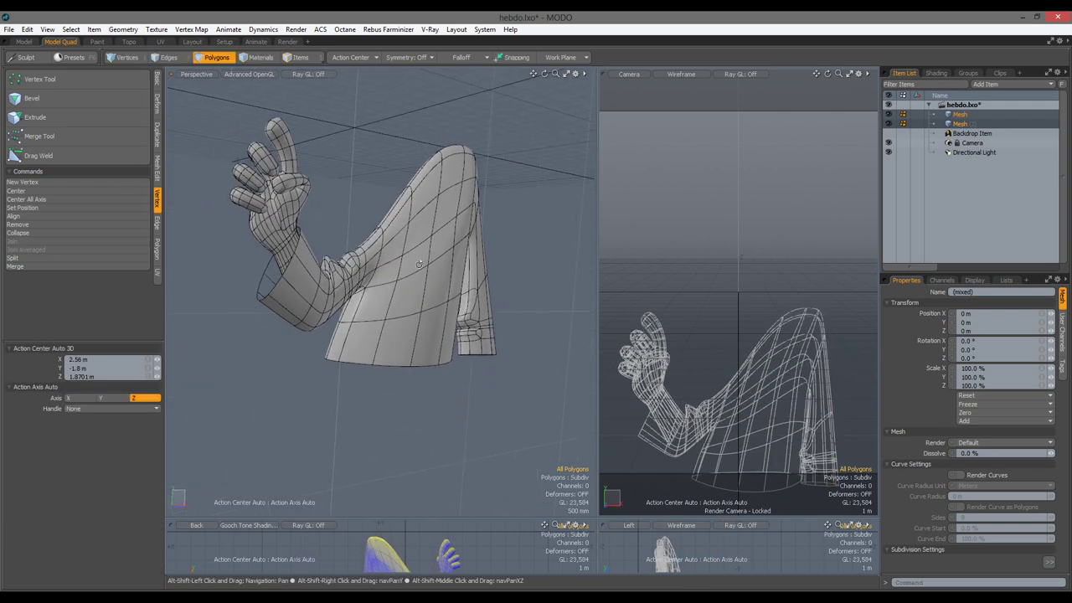
Hide the hand, turn off subdivision and thicken the garment's open shell.
{"action": "double_click", "coordinate": [324, 319]}
{"action": "key", "text": "shift+h"}
{"action": "left_click", "coordinate": [156, 248]}
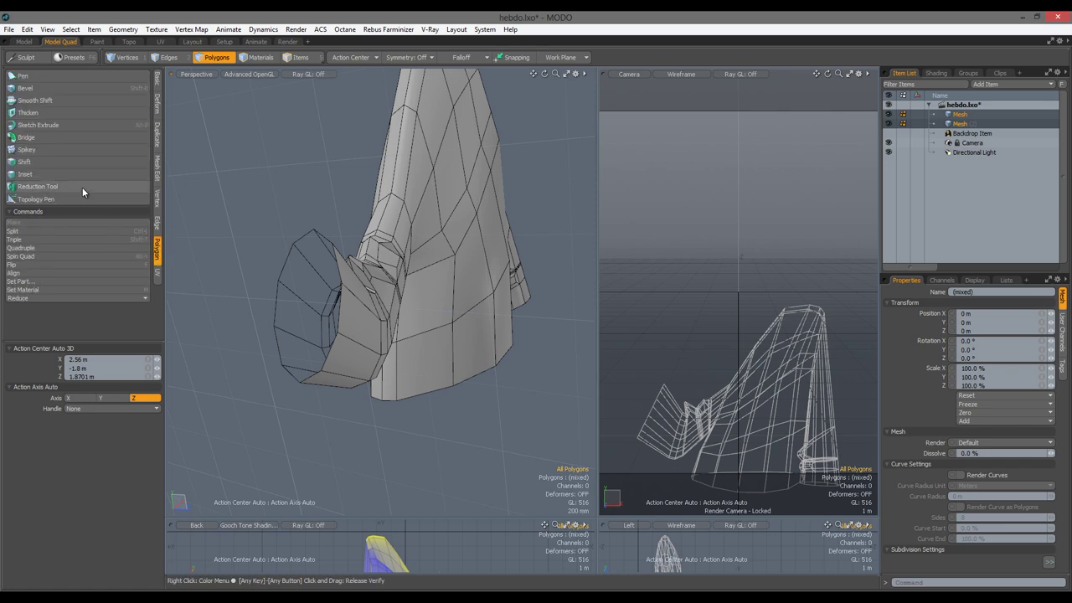
{"action": "left_click", "coordinate": [27, 112]}
{"action": "left_click_drag", "start_coordinate": [360, 276], "coordinate": [408, 310], "text": "alt"}
{"action": "key", "text": "space"}
{"action": "key", "text": "Tab"}
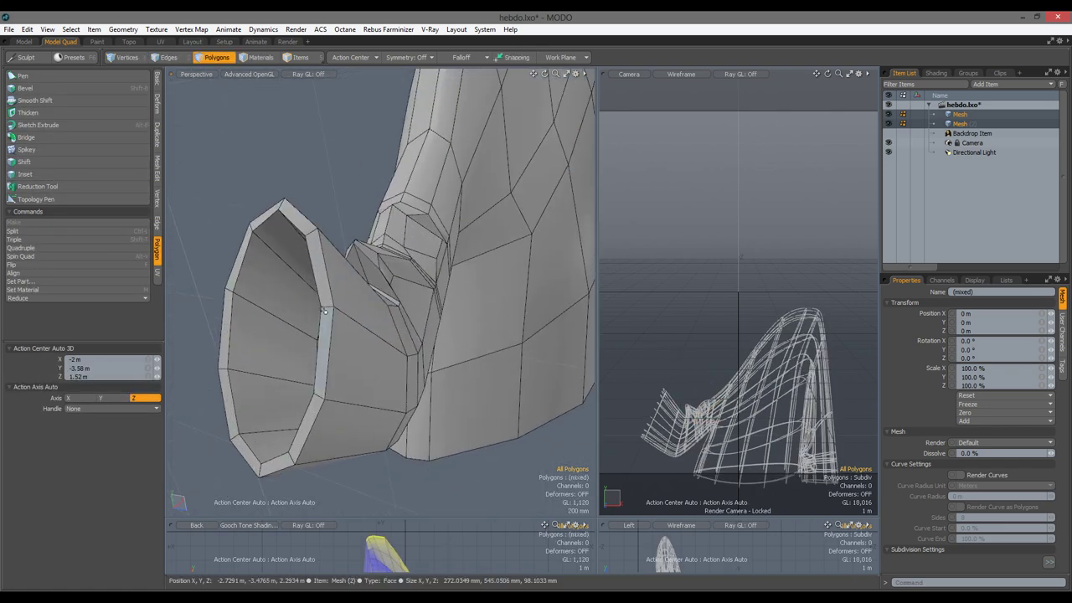
Bevel the rim edges of the raised sleeve's cuff by 23.5 mm and sharpen the other openings' rims with the same edge bevel.
{"action": "key", "text": "2"}
{"action": "key", "text": "b"}
{"action": "left_click", "coordinate": [101, 436]}
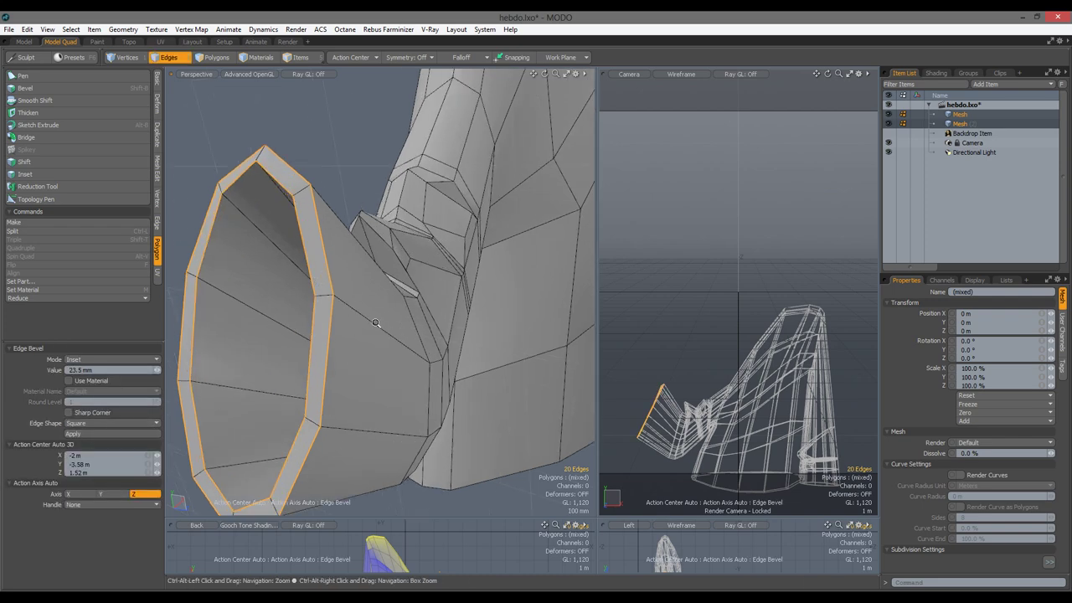
{"action": "key", "text": "space"}
{"action": "left_click_drag", "start_coordinate": [393, 268], "coordinate": [403, 204], "text": "alt"}
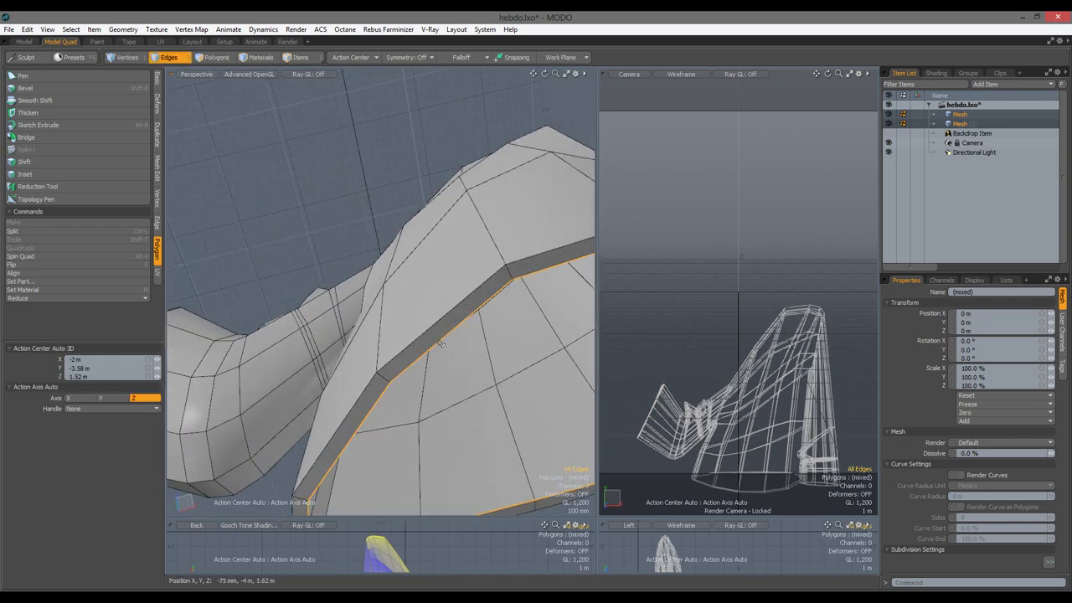
{"action": "key", "text": "b"}
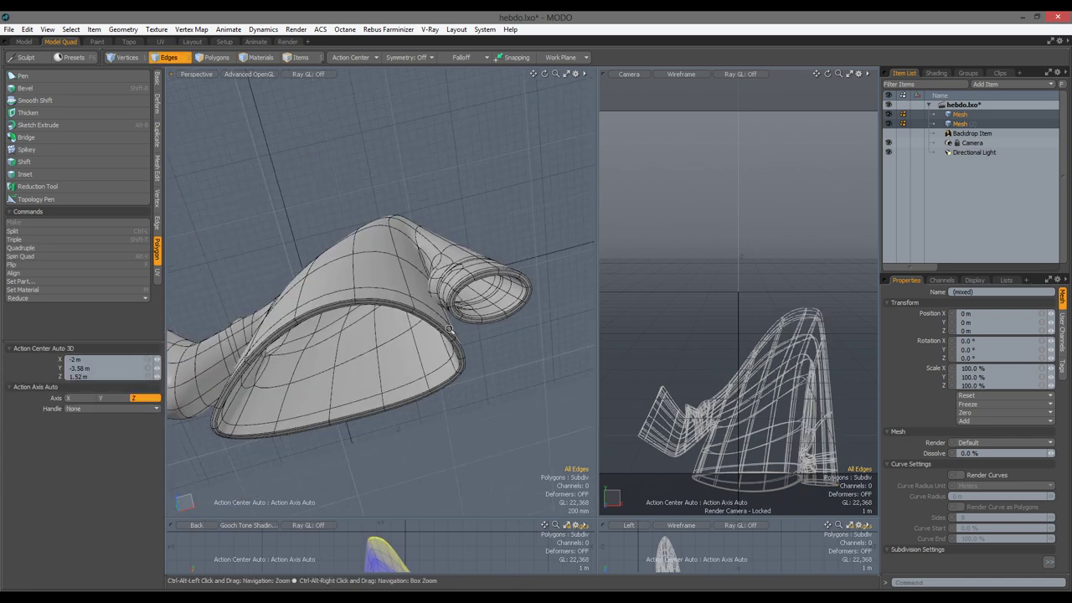
{"action": "left_click_drag", "start_coordinate": [377, 251], "coordinate": [354, 301], "text": "alt"}
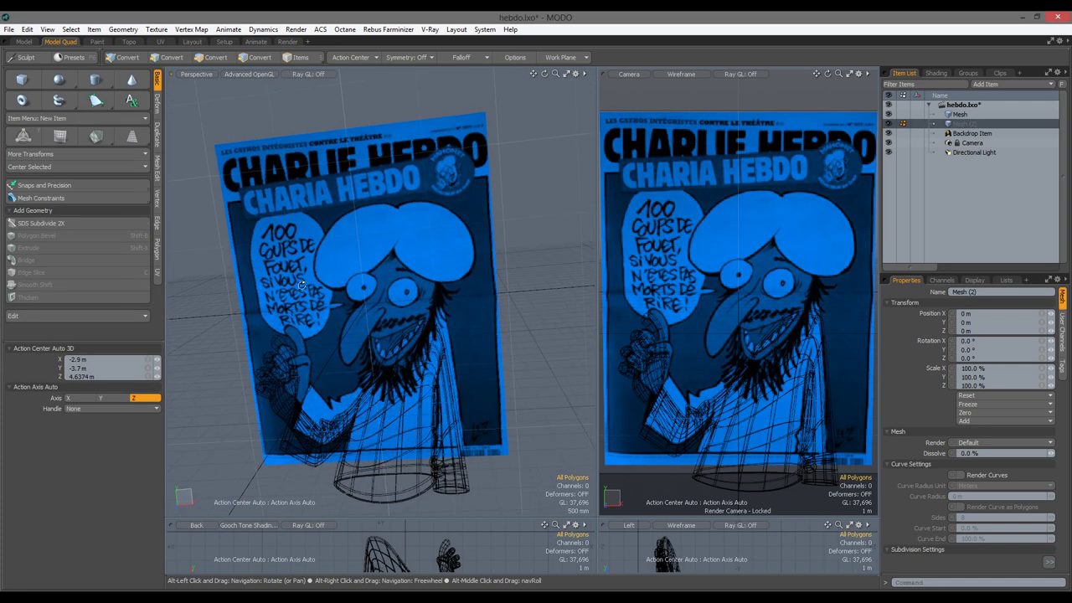
Create a Quadball sphere of 1.62 m radius and subdivision level 2 in the second mesh, and move it down over the face.
{"action": "left_click", "coordinate": [57, 79]}
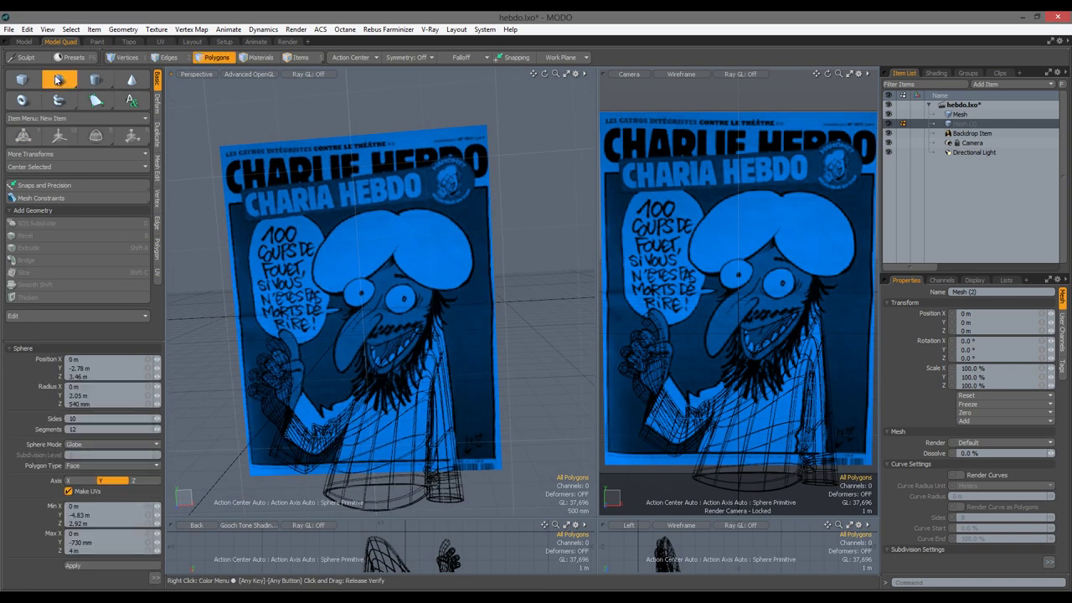
{"action": "left_click_drag", "start_coordinate": [391, 267], "coordinate": [435, 270]}
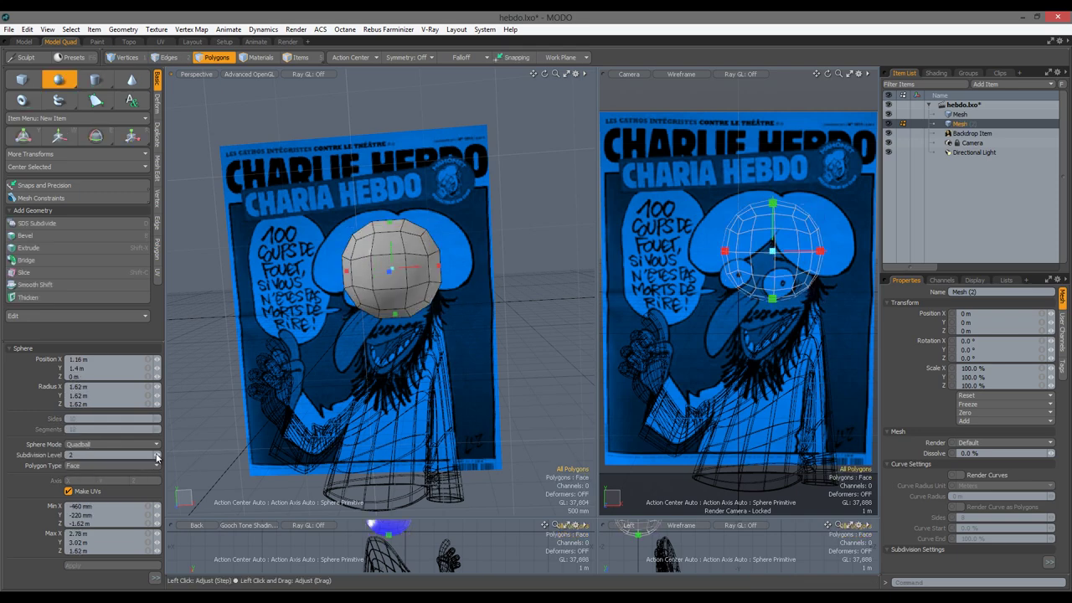
{"action": "key", "text": "w"}
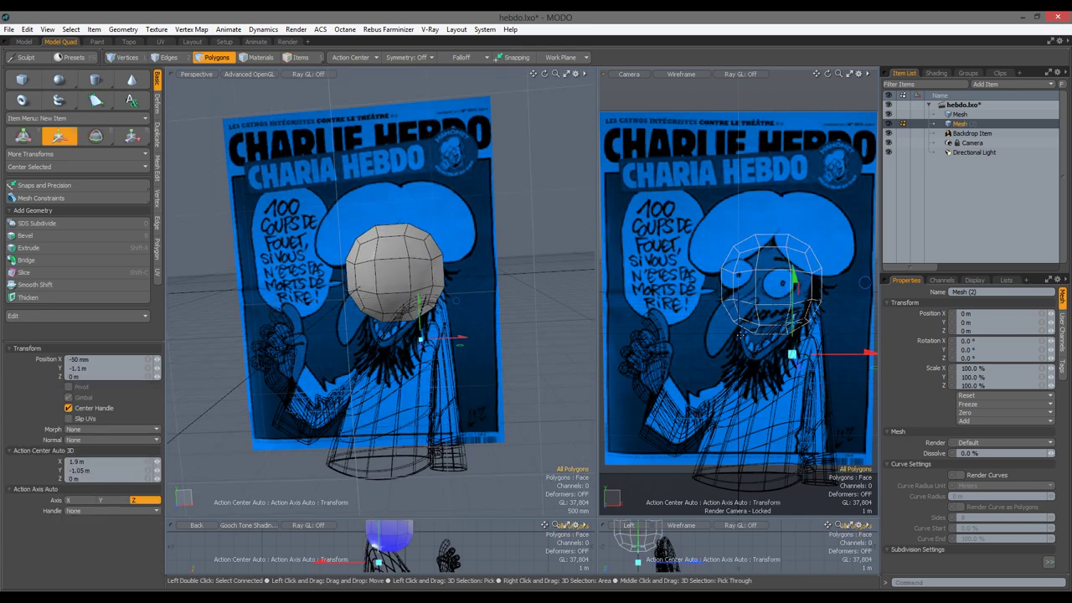
{"action": "key", "text": "q"}
Pull the head's six bottom polygons down to the beard and scale them to 35% to form a narrow chin.
{"action": "left_click_drag", "start_coordinate": [394, 251], "coordinate": [381, 352], "text": "alt"}
{"action": "left_click_drag", "start_coordinate": [449, 371], "coordinate": [791, 375], "text": "alt"}
{"action": "key", "text": "w"}
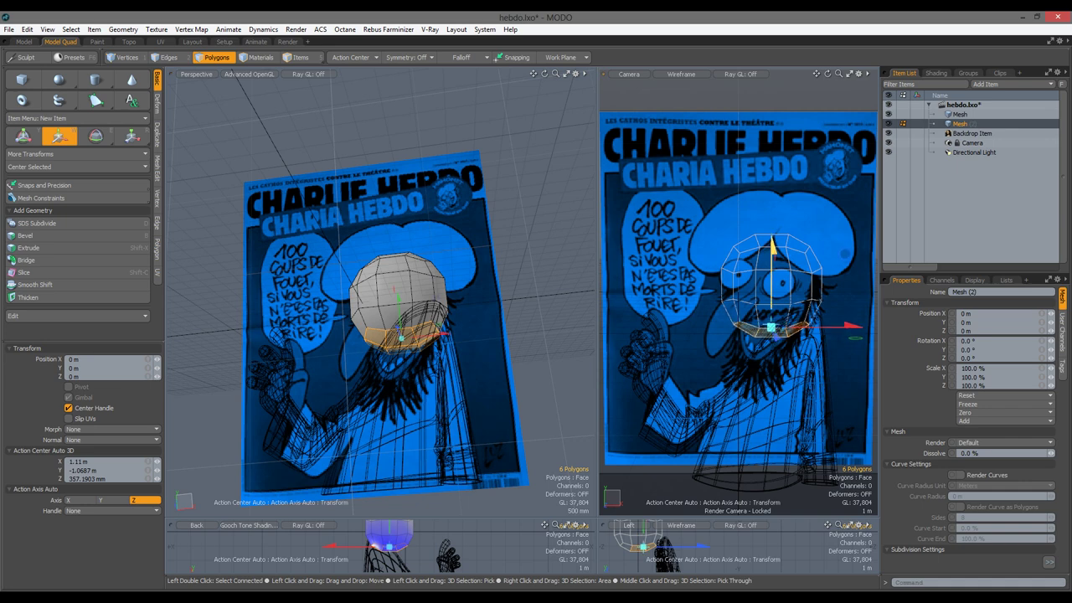
{"action": "left_click_drag", "start_coordinate": [772, 248], "coordinate": [771, 288]}
{"action": "key", "text": "r"}
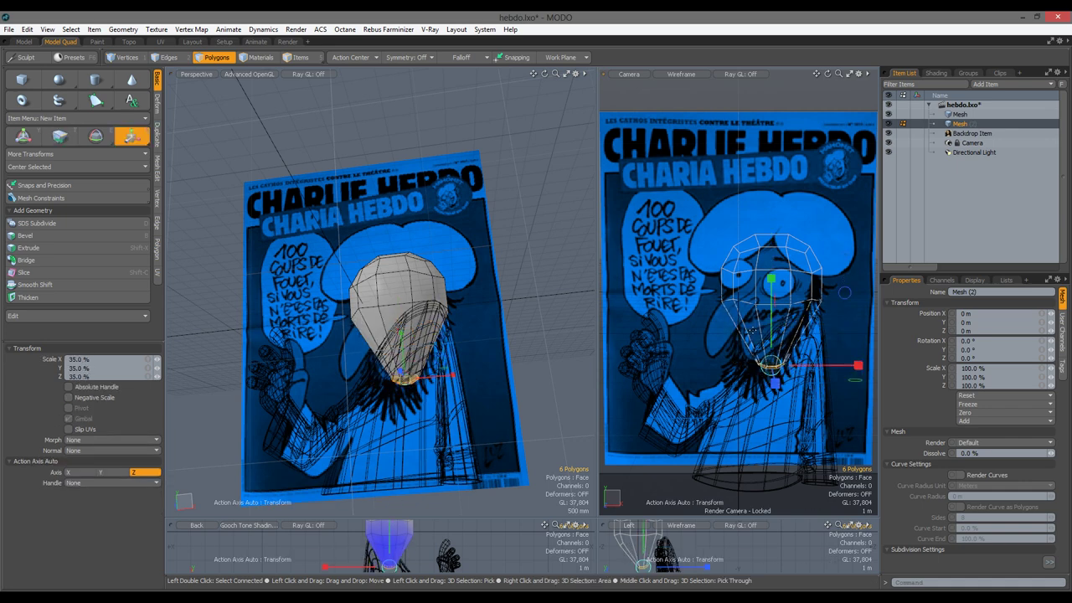
Add an edge loop around the tapered jaw and scale it to round out the lower face.
{"action": "key", "text": "2"}
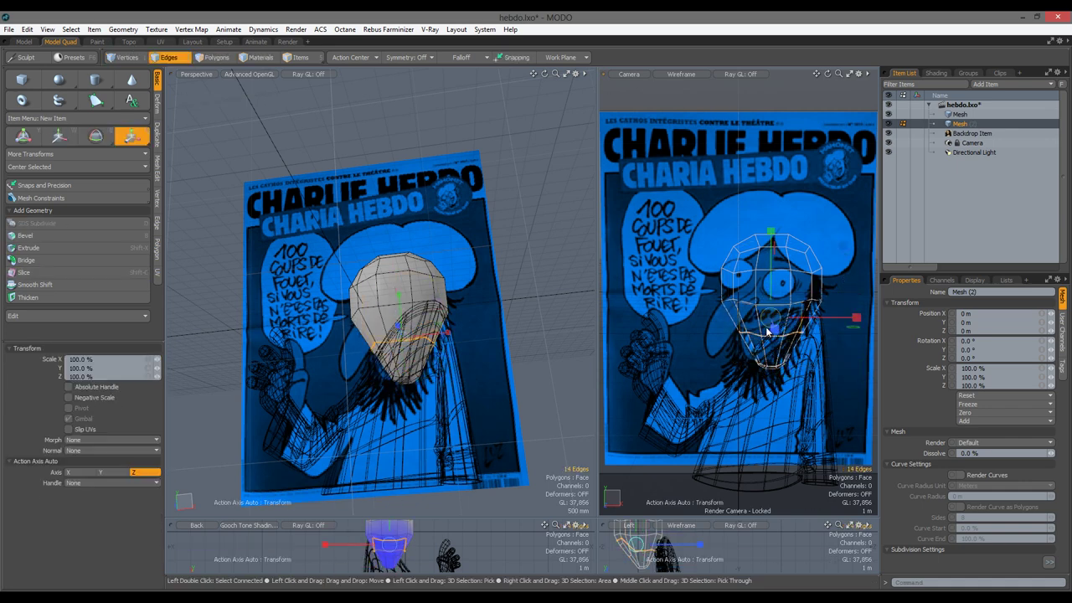
{"action": "key", "text": "space"}
{"action": "left_click_drag", "start_coordinate": [402, 335], "coordinate": [444, 180], "text": "alt"}
Flatten the head's nine top polygons and preview the head with subdivision.
{"action": "key", "text": "3"}
{"action": "key", "text": "r"}
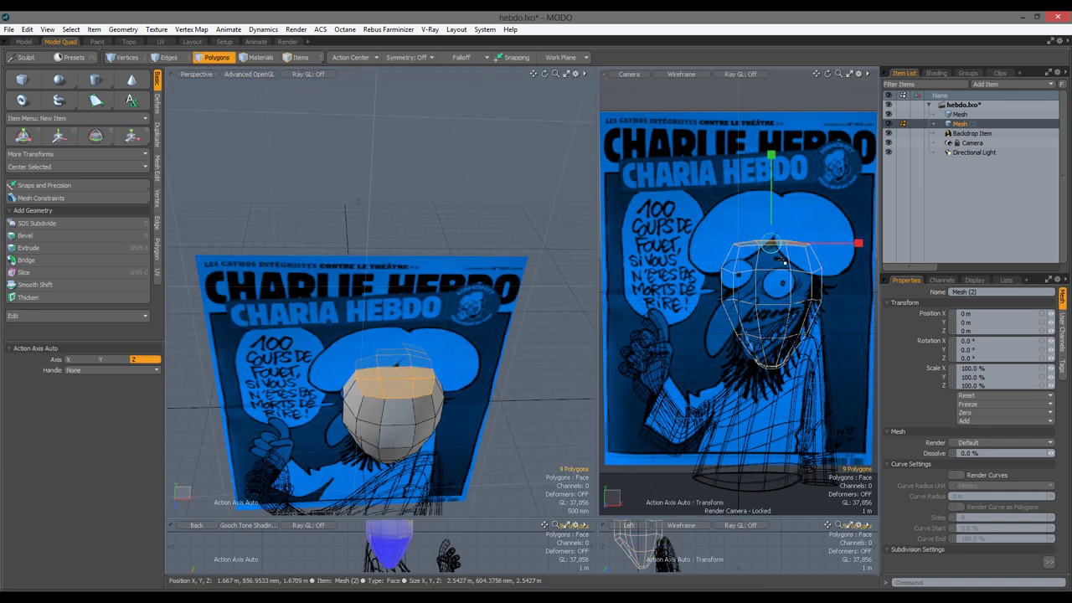
{"action": "key", "text": "space"}
{"action": "left_click", "coordinate": [670, 285]}
{"action": "key", "text": "Tab"}
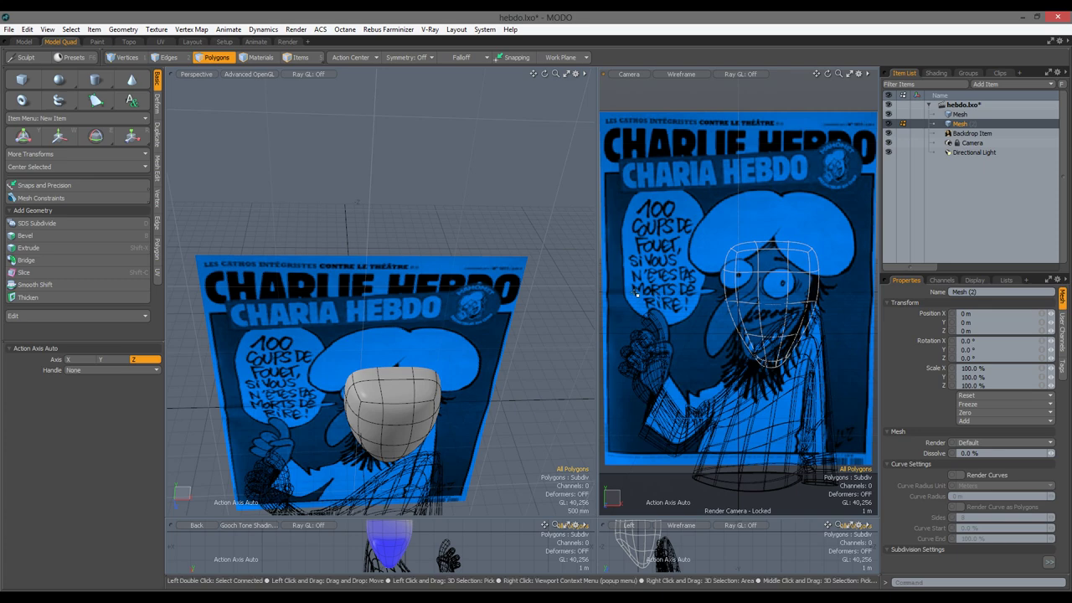
Turn off subdivision, then bevel the four polygons over one eye and scale them to 93.5%.
{"action": "scroll", "coordinate": [377, 335], "scroll_direction": "up", "scroll_amount": 3}
{"action": "key", "text": "Tab"}
{"action": "left_click_drag", "start_coordinate": [377, 302], "coordinate": [401, 300], "text": "alt"}
{"action": "scroll", "coordinate": [377, 270], "scroll_direction": "up", "scroll_amount": 1}
{"action": "key", "text": "3"}
{"action": "left_click", "coordinate": [413, 303]}
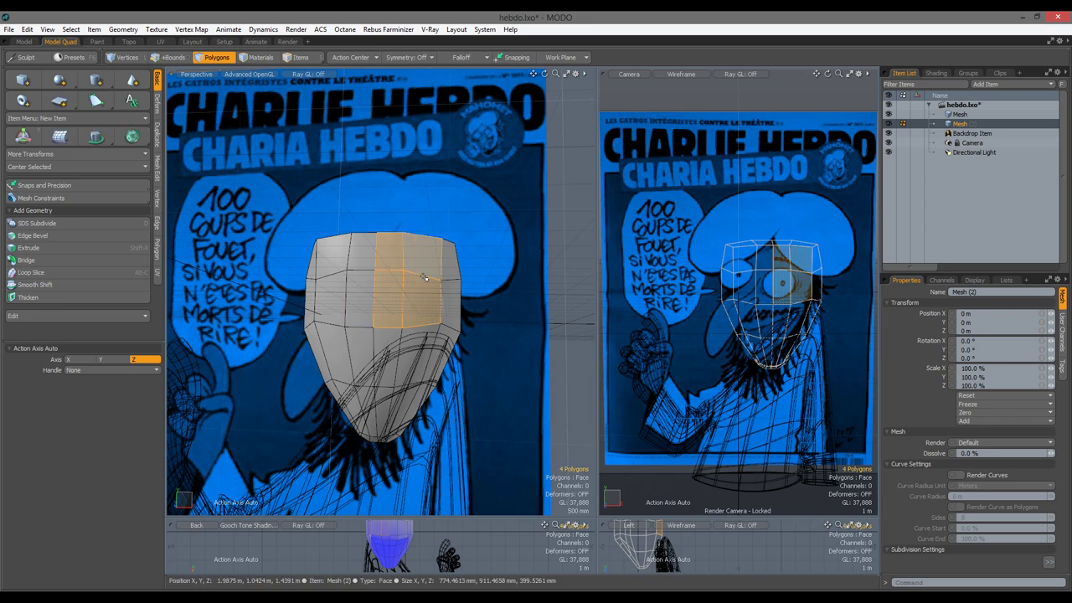
{"action": "key", "text": "r"}
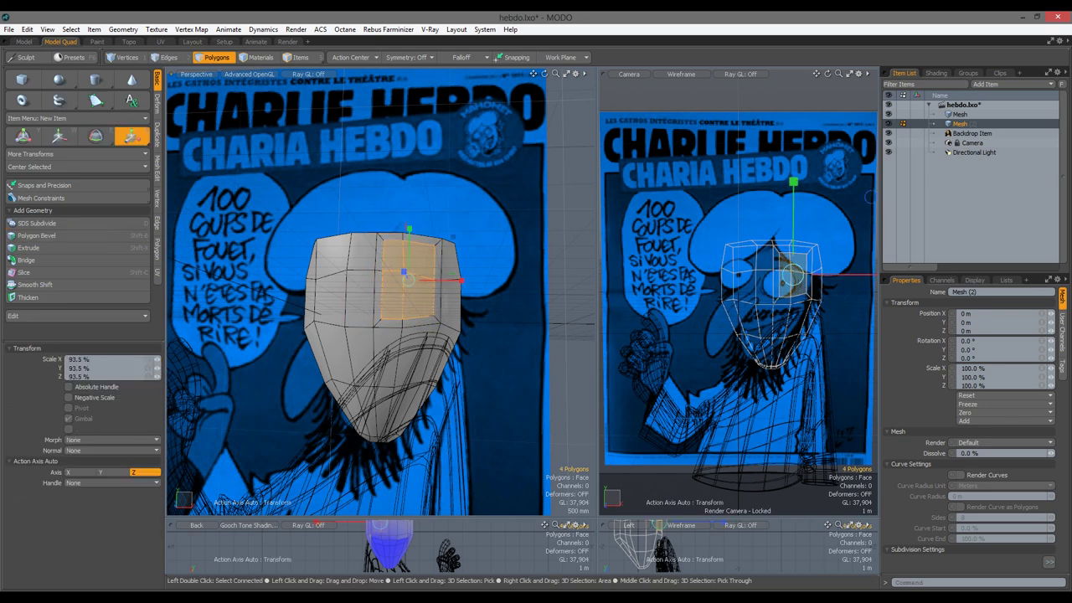
Reshape the eye polygons with a screen falloff move and bevel them inward into an eye socket.
{"action": "scroll", "coordinate": [360, 245], "scroll_direction": "up", "scroll_amount": 3}
{"action": "key", "text": "w"}
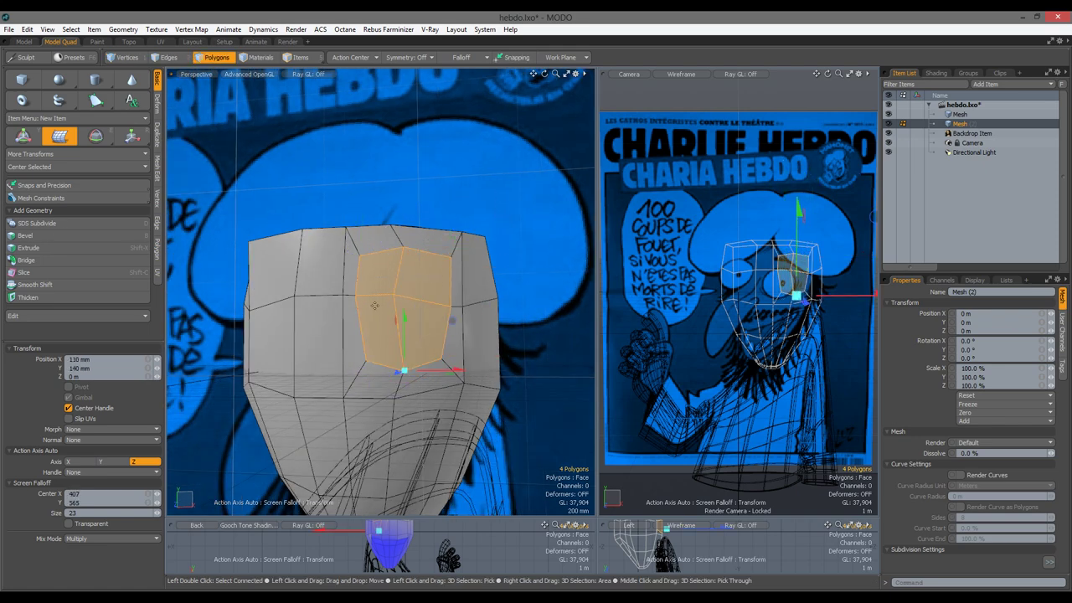
{"action": "left_click_drag", "start_coordinate": [421, 306], "coordinate": [385, 261], "text": "alt"}
{"action": "key", "text": "b"}
{"action": "key", "text": "space"}
Keep only the half of the head with the eye socket and mirror it across X at the face's centre line.
{"action": "key", "text": "Tab"}
{"action": "key", "text": "Tab"}
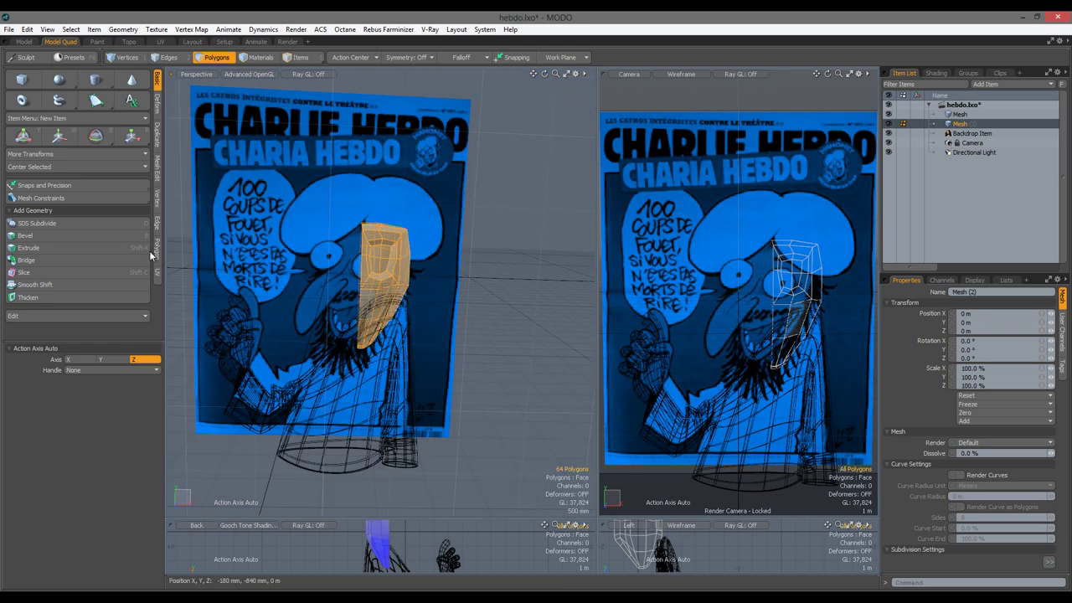
{"action": "left_click", "coordinate": [157, 134]}
{"action": "left_click", "coordinate": [32, 98]}
{"action": "scroll", "coordinate": [335, 354], "scroll_direction": "down", "scroll_amount": 3}
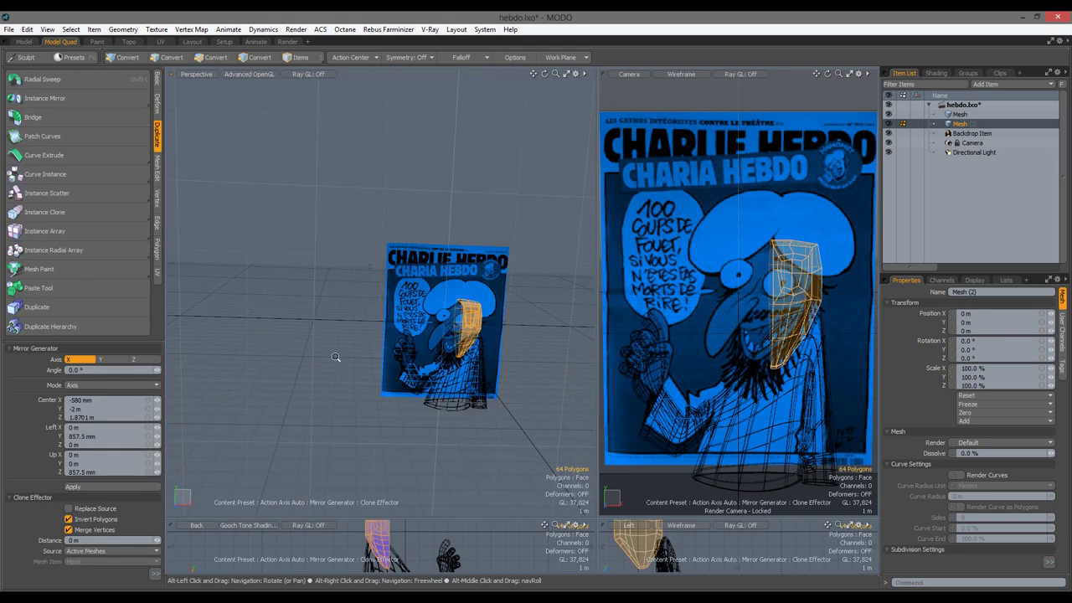
{"action": "scroll", "coordinate": [400, 360], "scroll_direction": "up", "scroll_amount": 6}
{"action": "left_click", "coordinate": [113, 488]}
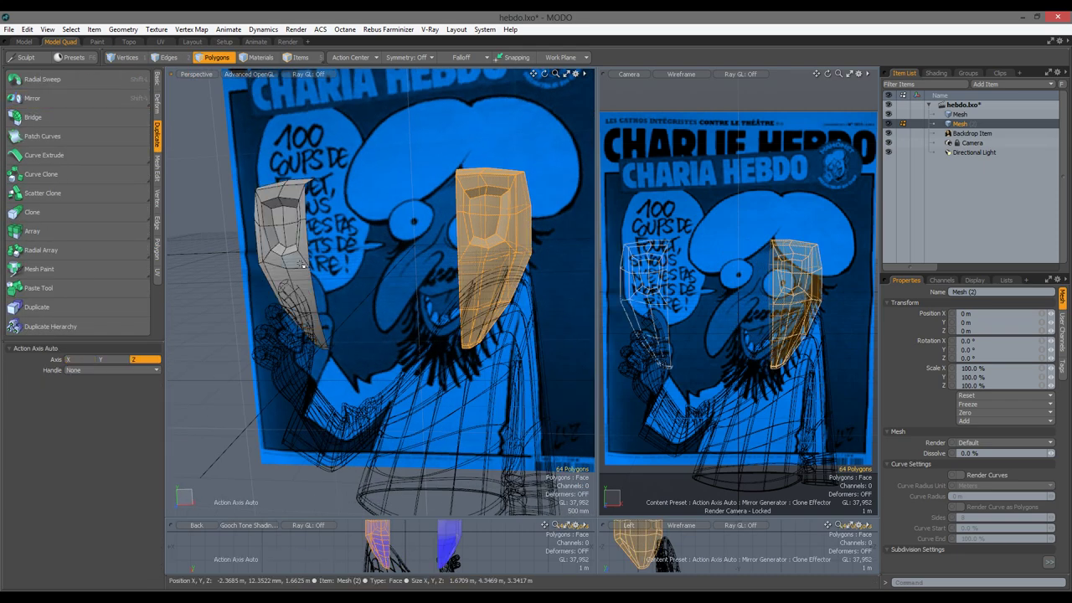
{"action": "left_click_drag", "start_coordinate": [391, 259], "coordinate": [456, 259]}
Flatten the edges along the head's centre seam and run Mesh Cleanup.
{"action": "key", "text": "2"}
{"action": "double_click", "coordinate": [459, 232]}
{"action": "key", "text": "shift+Up"}
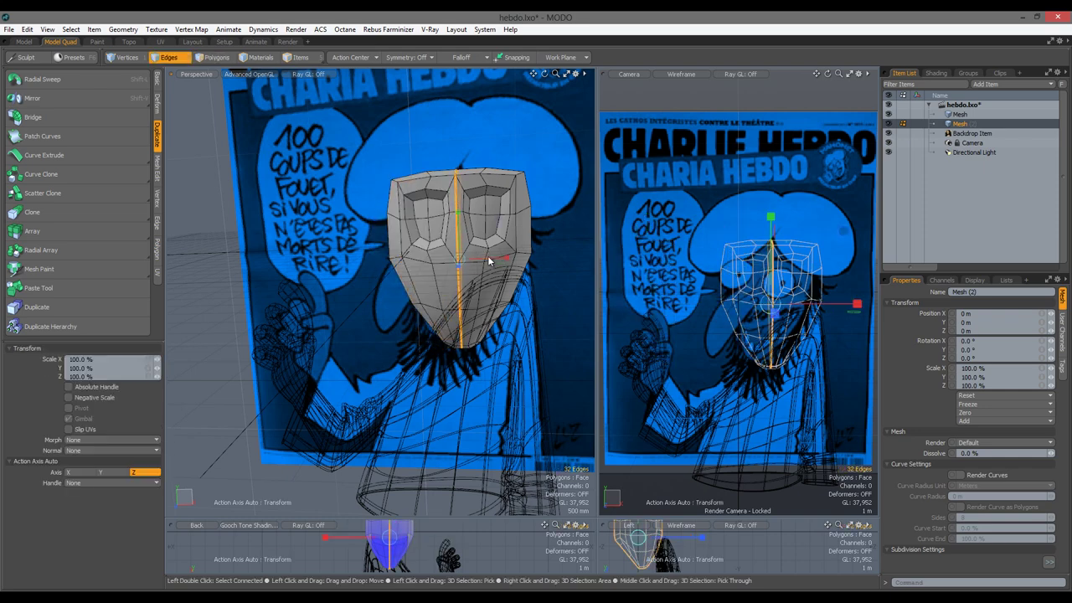
{"action": "left_click", "coordinate": [123, 29]}
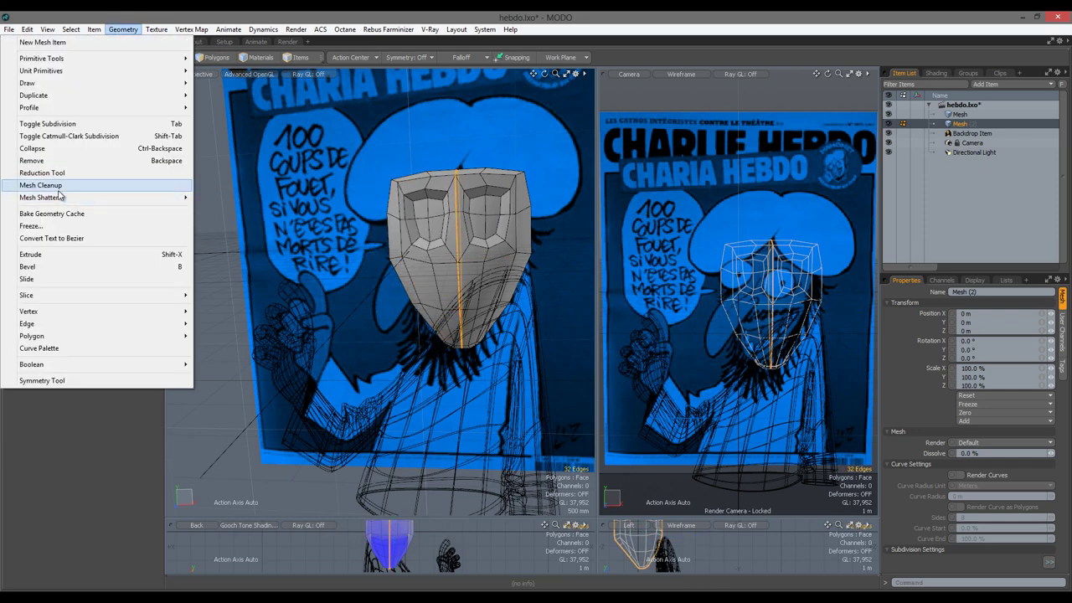
{"action": "left_click", "coordinate": [50, 169]}
Select the twelve polygons of the lower face and bevel them to outline the mouth area.
{"action": "scroll", "coordinate": [396, 216], "scroll_direction": "up", "scroll_amount": 4}
{"action": "key", "text": "3"}
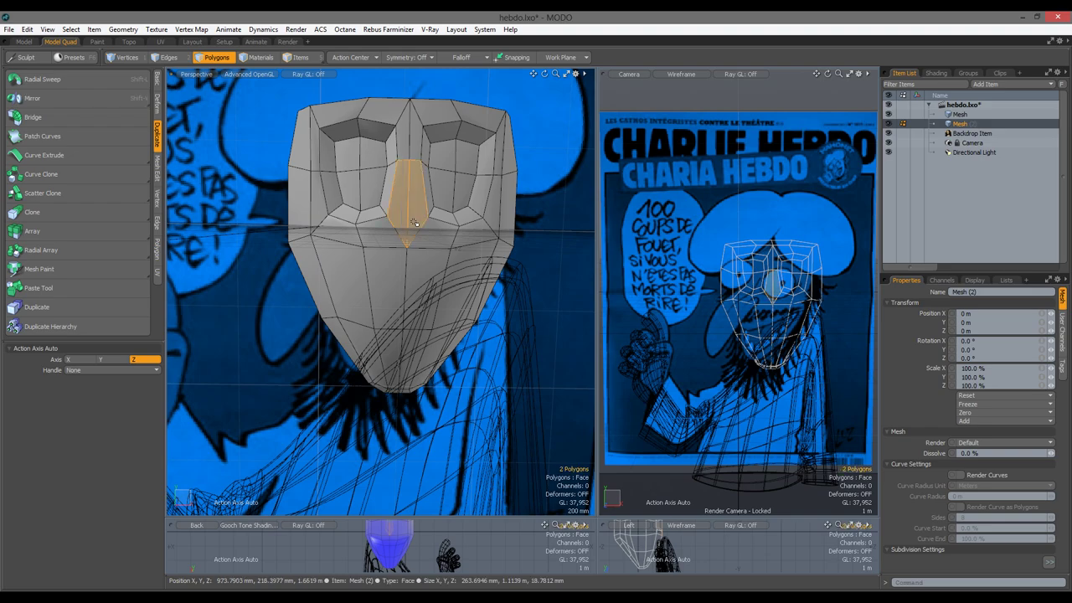
{"action": "left_click_drag", "start_coordinate": [318, 252], "coordinate": [468, 376]}
{"action": "left_click_drag", "start_coordinate": [360, 276], "coordinate": [401, 273], "text": "alt"}
{"action": "key", "text": "b"}
{"action": "key", "text": "space"}
Reshape the twelve mouth polygons with a screen falloff move under X symmetry and delete them to open the mouth.
{"action": "key", "text": "KP_1"}
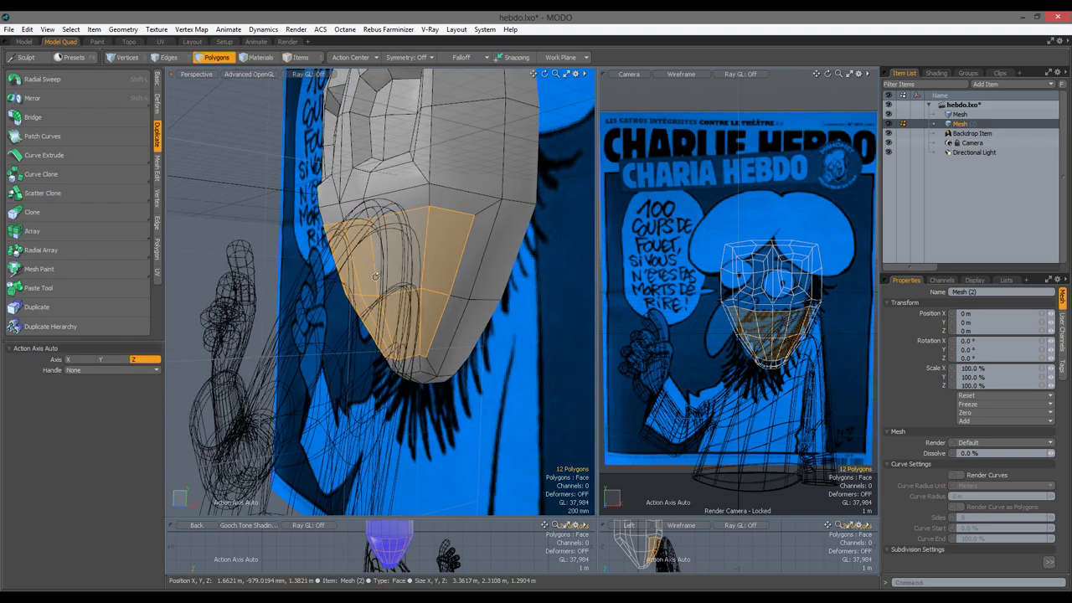
{"action": "left_click", "coordinate": [421, 57]}
{"action": "key", "text": "w"}
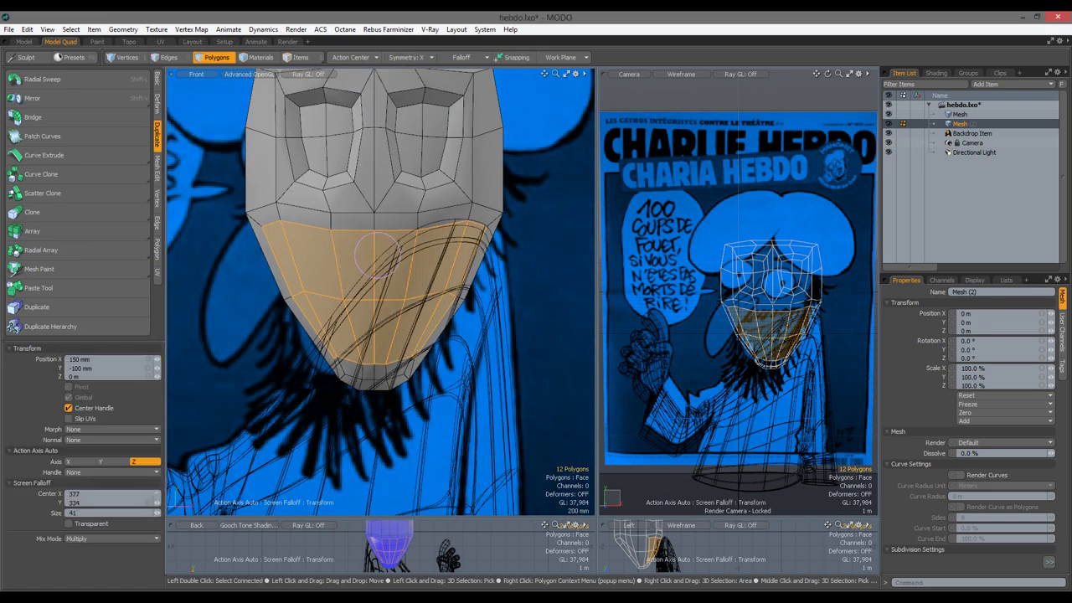
{"action": "left_click_drag", "start_coordinate": [416, 226], "coordinate": [350, 222], "text": "alt+shift"}
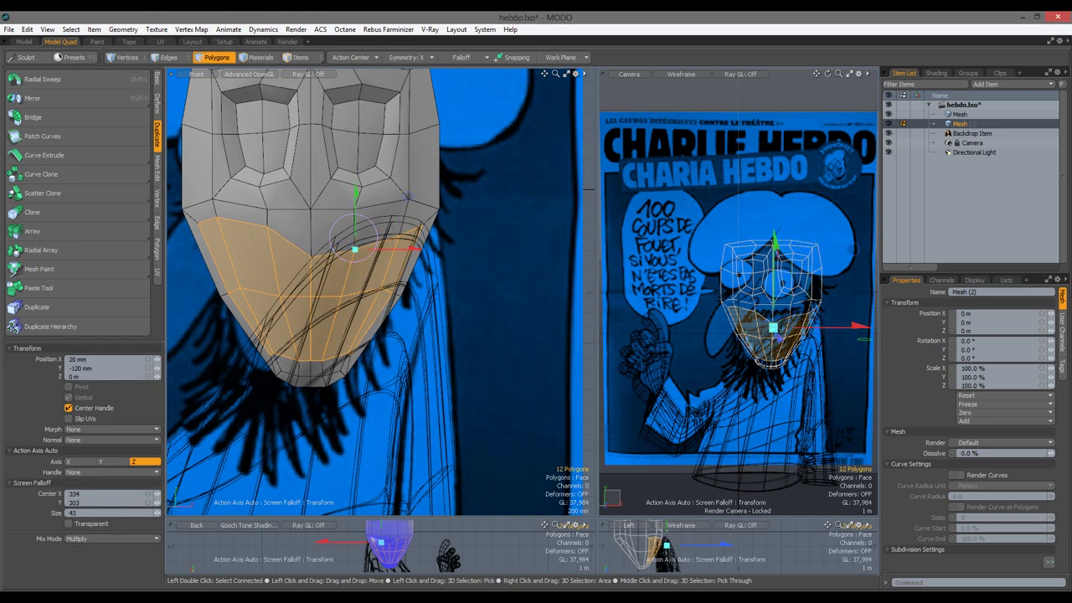
{"action": "left_click_drag", "start_coordinate": [371, 350], "coordinate": [385, 268], "text": "alt"}
{"action": "left_click", "coordinate": [385, 227]}
{"action": "key", "text": "space"}
{"action": "key", "text": "Delete"}
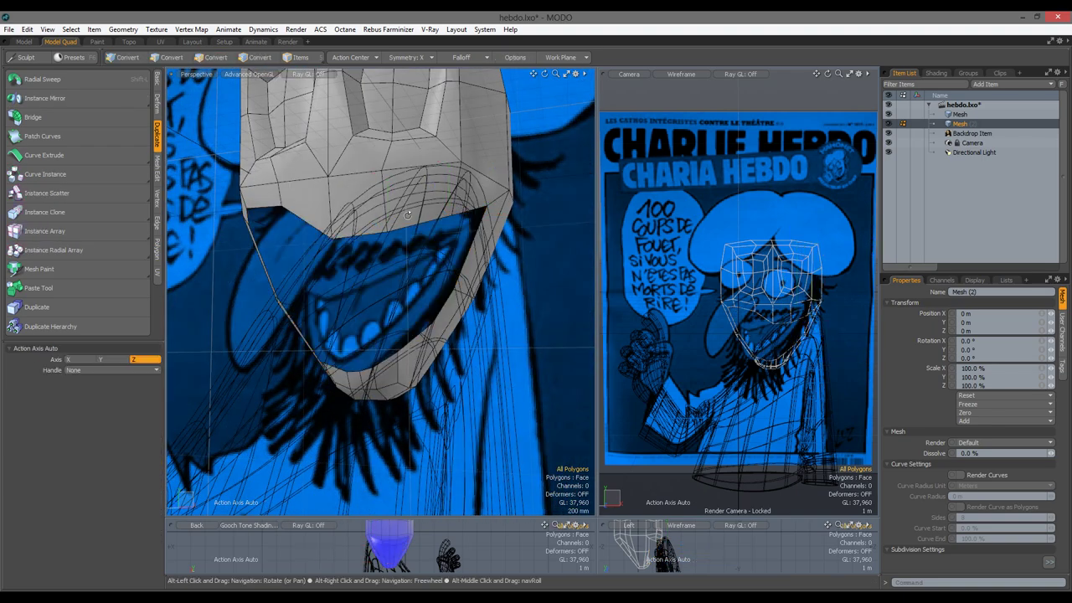
Isolate the face from the body, keep only one half of it and mirror that half across X.
{"action": "left_click_drag", "start_coordinate": [401, 214], "coordinate": [336, 254], "text": "alt"}
{"action": "left_click", "coordinate": [337, 254]}
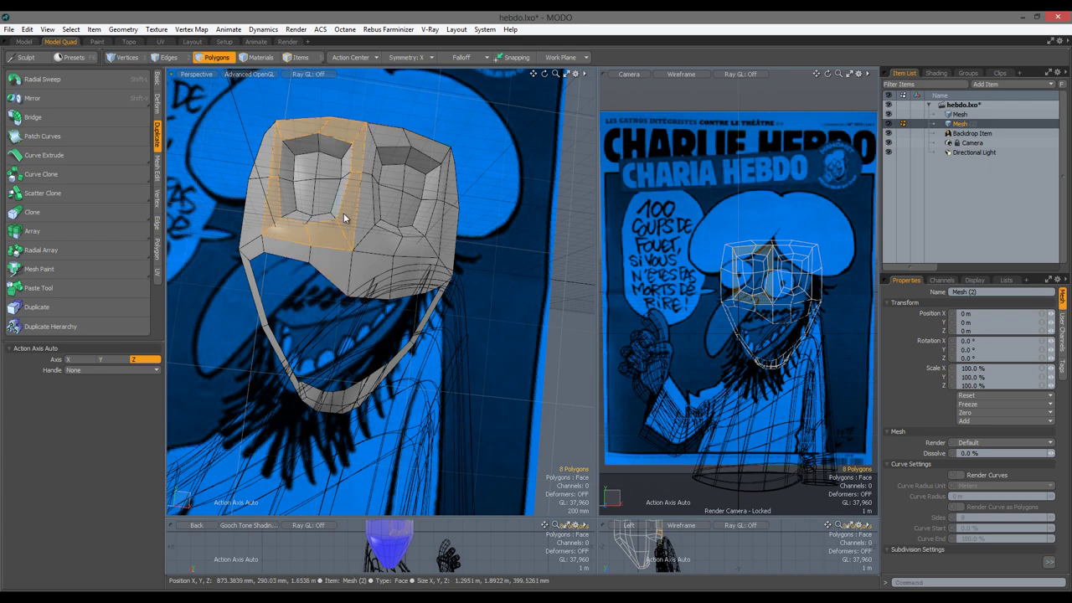
{"action": "left_click_drag", "start_coordinate": [344, 218], "coordinate": [390, 384], "text": "alt"}
{"action": "key", "text": "shift+h"}
{"action": "key", "text": "2"}
{"action": "scroll", "coordinate": [396, 366], "scroll_direction": "up", "scroll_amount": 3}
{"action": "key", "text": "1"}
{"action": "left_click", "coordinate": [416, 368]}
{"action": "key", "text": "y"}
{"action": "left_click", "coordinate": [38, 100]}
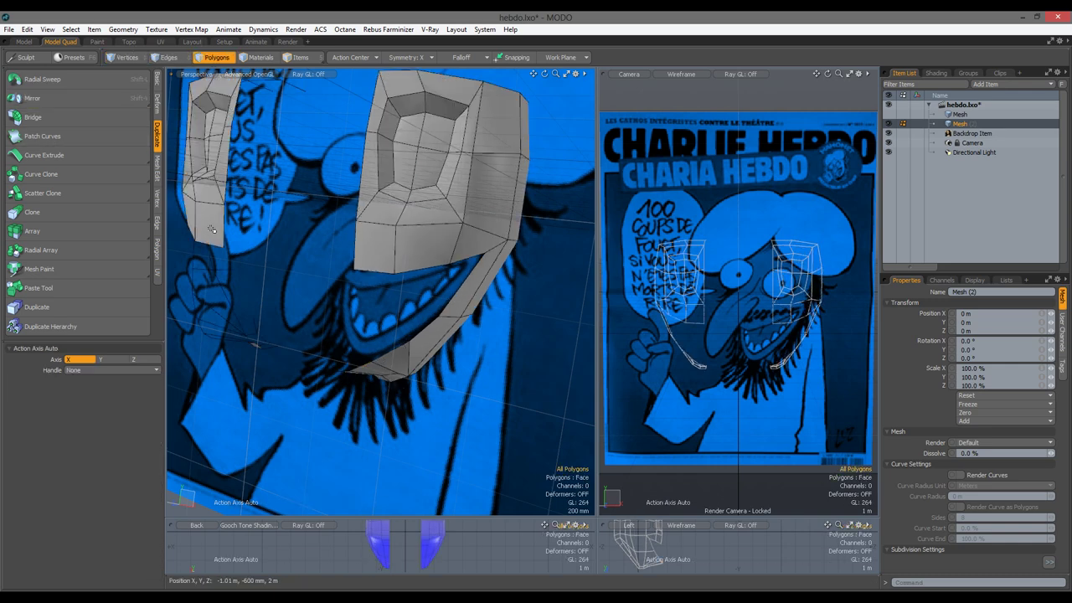
Select the mirrored half of the face and move it until its centre edge meets the other half.
{"action": "key", "text": "3"}
{"action": "left_click_drag", "start_coordinate": [212, 210], "coordinate": [229, 261]}
{"action": "scroll", "coordinate": [229, 261], "scroll_direction": "up", "scroll_amount": 3}
{"action": "left_click", "coordinate": [157, 77]}
{"action": "left_click", "coordinate": [131, 136]}
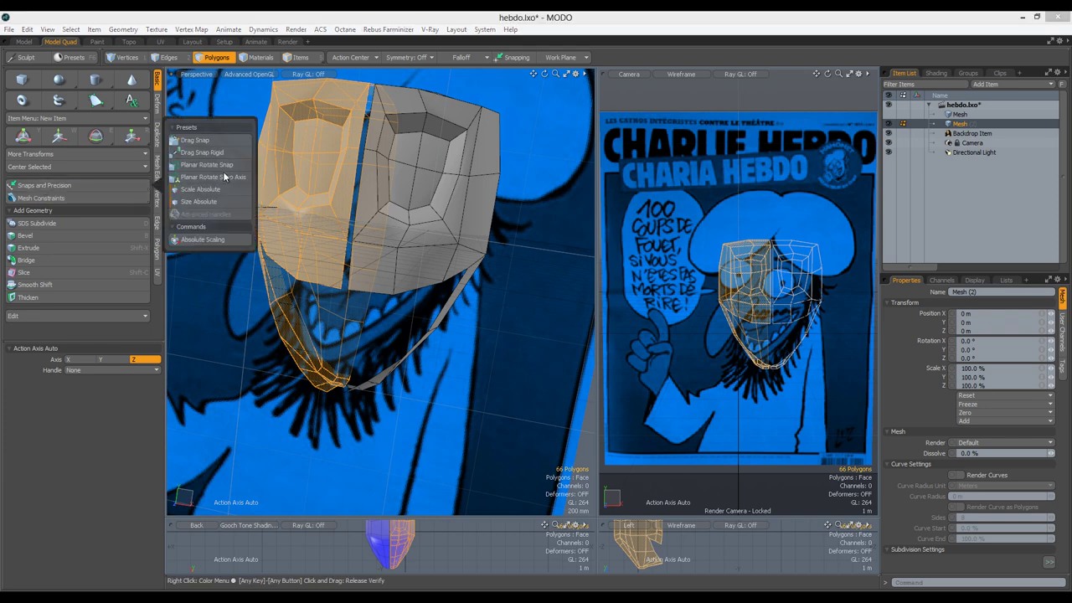
{"action": "left_click", "coordinate": [226, 179]}
{"action": "scroll", "coordinate": [299, 275], "scroll_direction": "up", "scroll_amount": 5}
{"action": "scroll", "coordinate": [299, 275], "scroll_direction": "down", "scroll_amount": 5}
{"action": "left_click_drag", "start_coordinate": [299, 275], "coordinate": [352, 343], "text": "alt"}
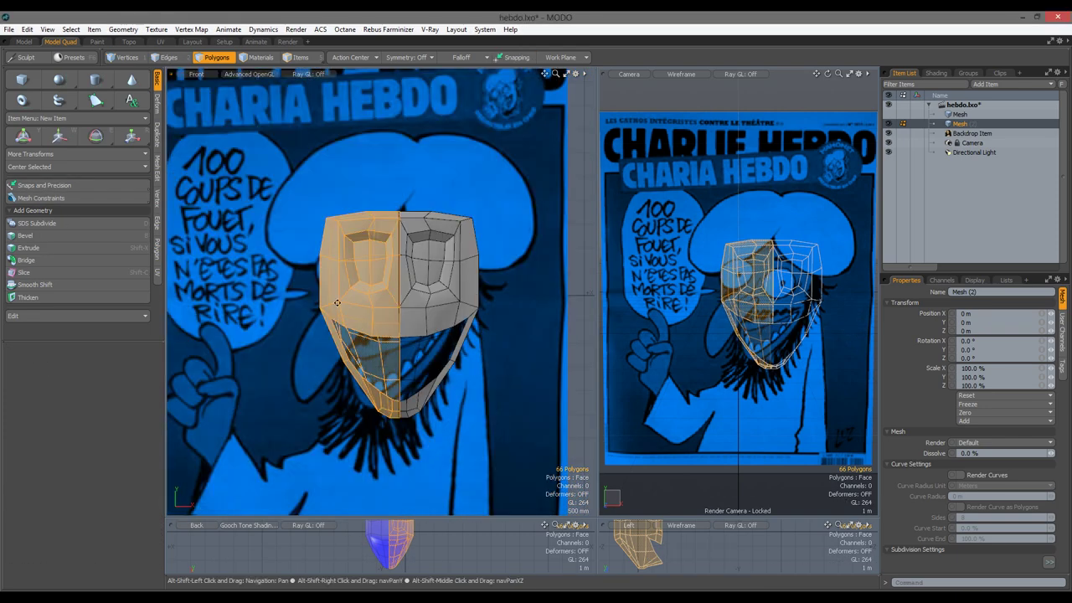
Merge the overlapping vertices along the face's centre seam.
{"action": "key", "text": "1"}
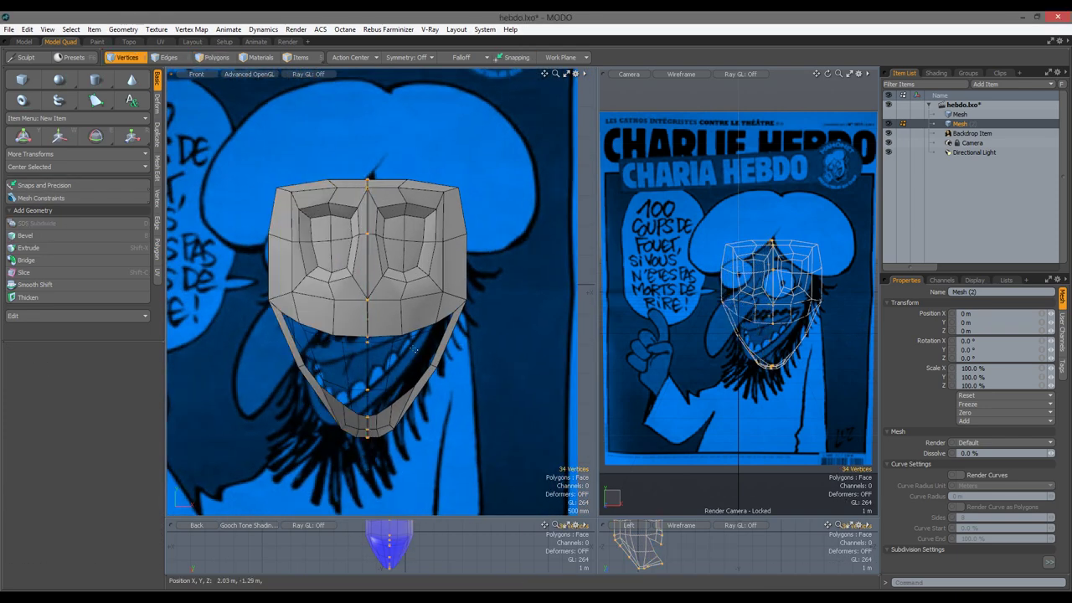
{"action": "left_click", "coordinate": [157, 199]}
{"action": "left_click", "coordinate": [50, 267]}
{"action": "left_click", "coordinate": [621, 288]}
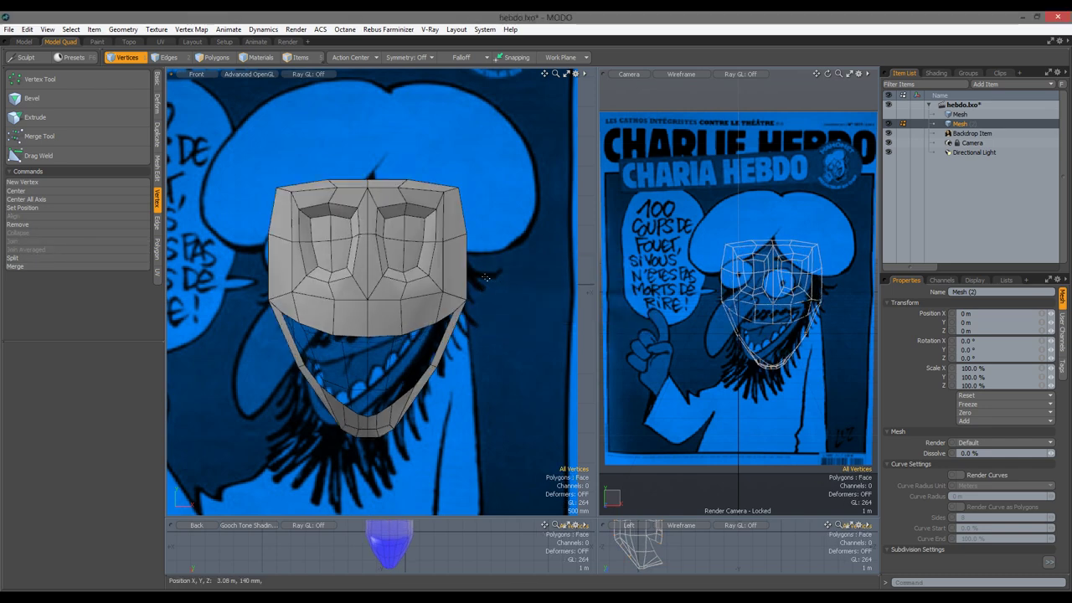
Select the six polygons of the nose area, bevel them with a 98 mm inset and pull them outward.
{"action": "scroll", "coordinate": [334, 277], "scroll_direction": "up", "scroll_amount": 2}
{"action": "key", "text": "3"}
{"action": "left_click_drag", "start_coordinate": [324, 220], "coordinate": [376, 323]}
{"action": "scroll", "coordinate": [320, 268], "scroll_direction": "up", "scroll_amount": 2}
{"action": "key", "text": "b"}
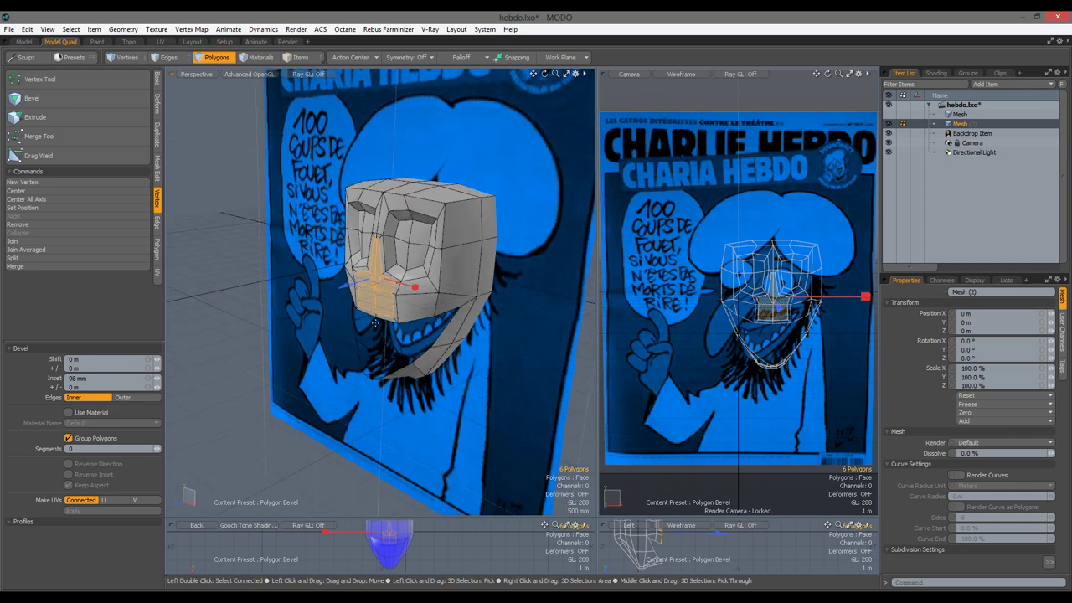
{"action": "left_click_drag", "start_coordinate": [408, 289], "coordinate": [459, 396]}
{"action": "key", "text": "space"}
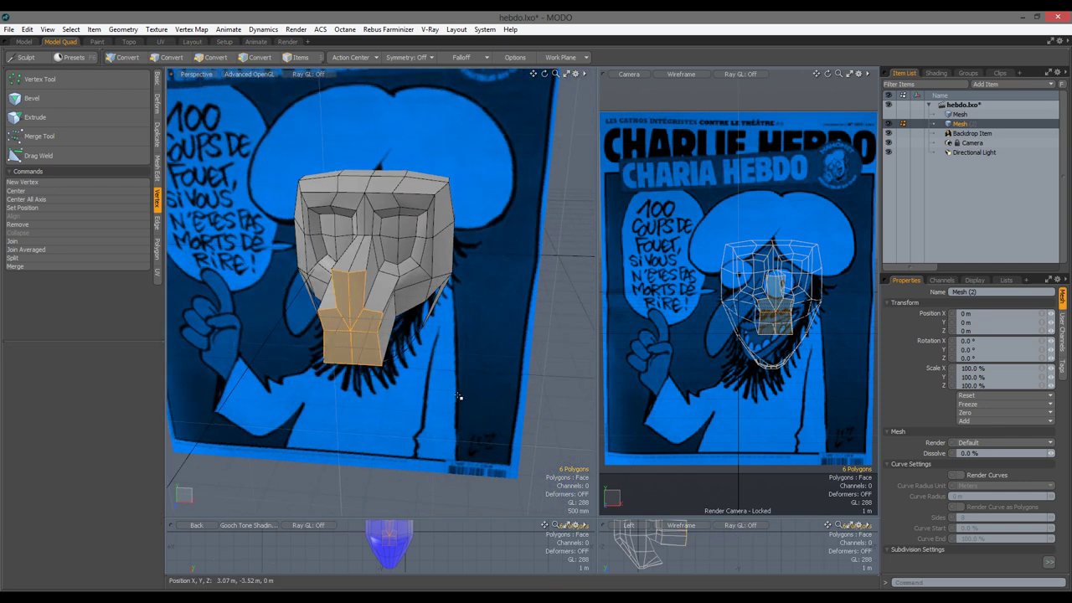
Remove the six end polygons of the nose, create a flat disc and move it in front of the opening.
{"action": "left_click", "coordinate": [158, 79]}
{"action": "left_click", "coordinate": [58, 78]}
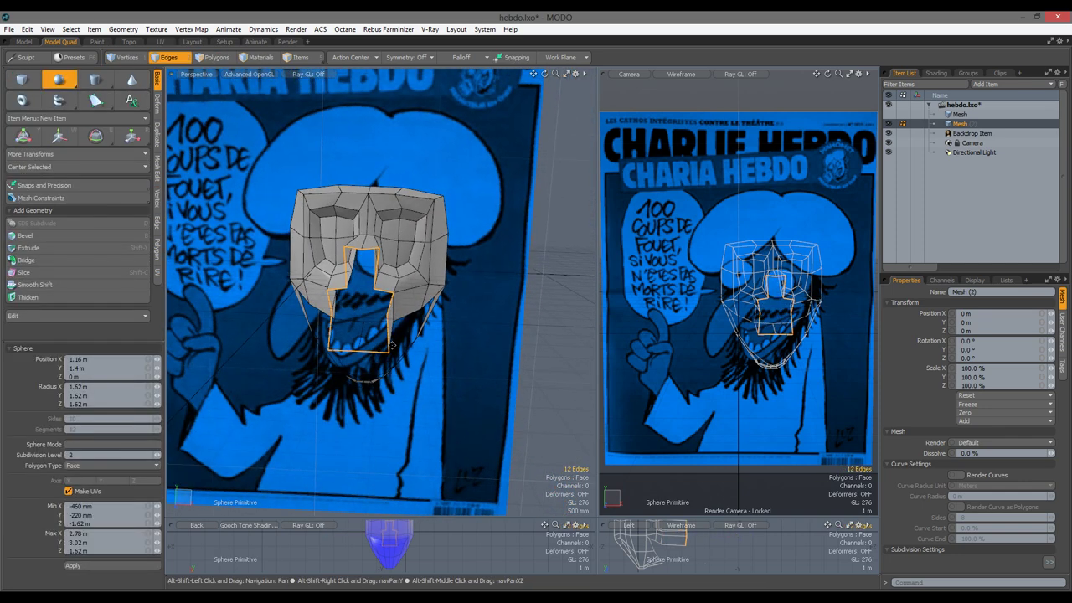
{"action": "left_click_drag", "start_coordinate": [419, 325], "coordinate": [443, 326]}
{"action": "key", "text": "space"}
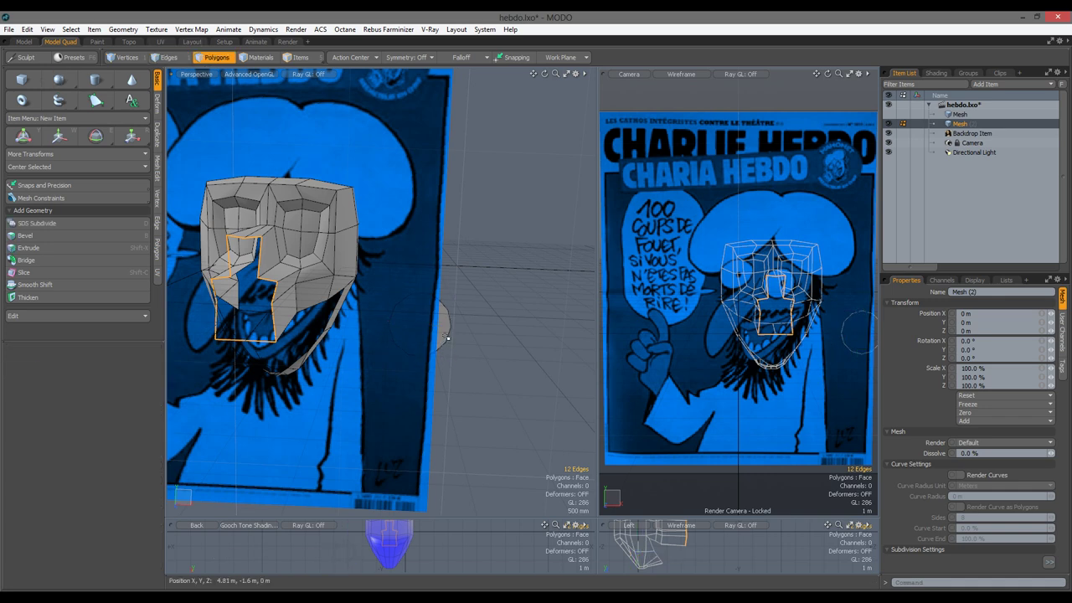
{"action": "key", "text": "3"}
{"action": "key", "text": "w"}
{"action": "left_click_drag", "start_coordinate": [386, 350], "coordinate": [352, 335], "text": "alt"}
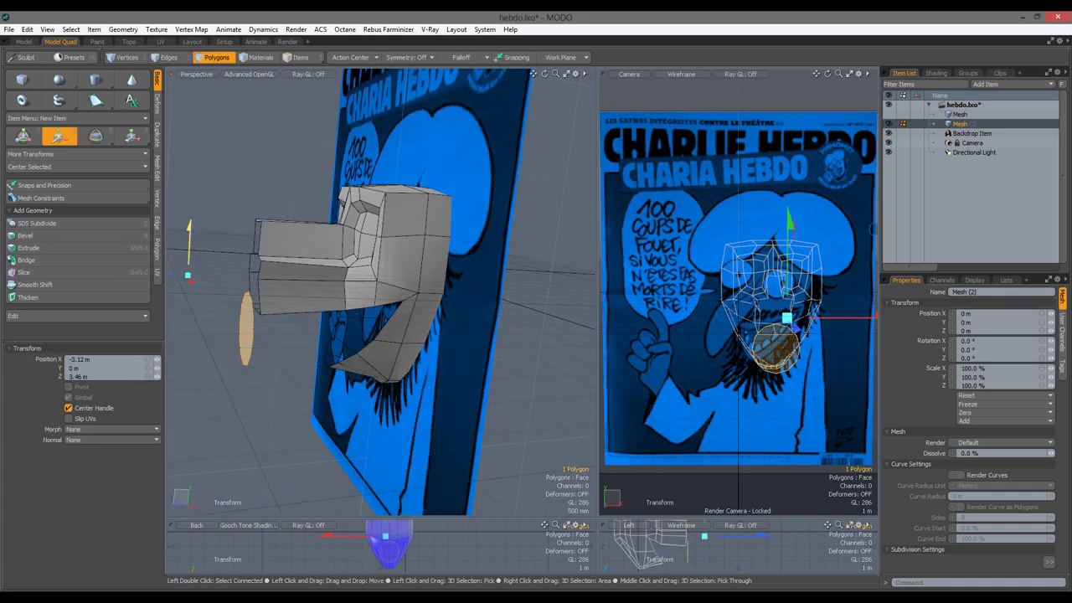
Try to bridge the disc's edges to the nose opening with Auto Connection.
{"action": "scroll", "coordinate": [352, 335], "scroll_direction": "up", "scroll_amount": 3}
{"action": "key", "text": "2"}
{"action": "right_click", "coordinate": [268, 241]}
{"action": "mouse_move", "coordinate": [318, 241]}
{"action": "left_click", "coordinate": [379, 274]}
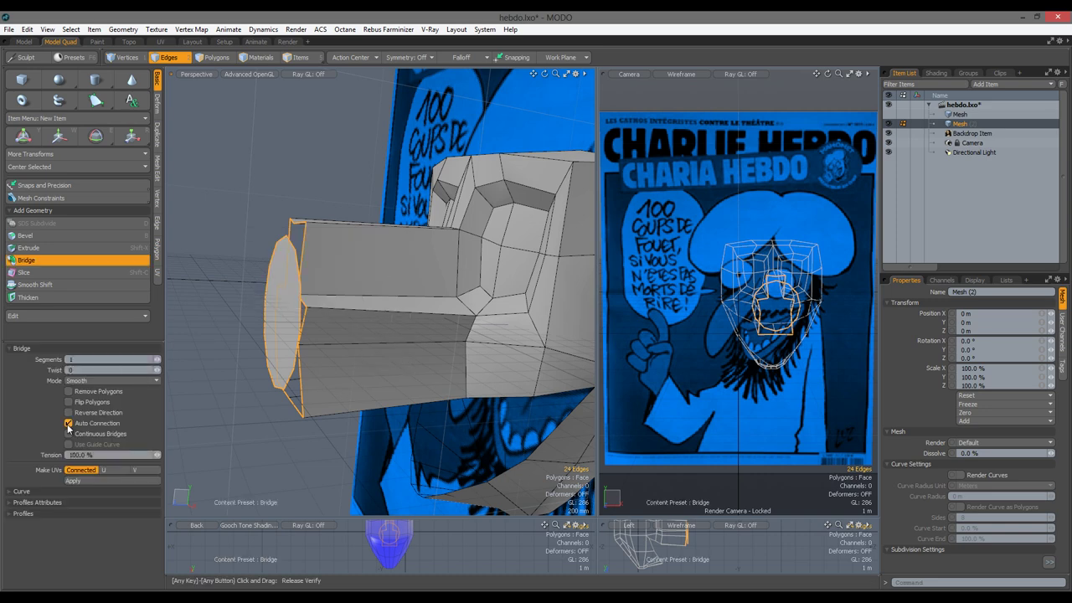
{"action": "key", "text": "space"}
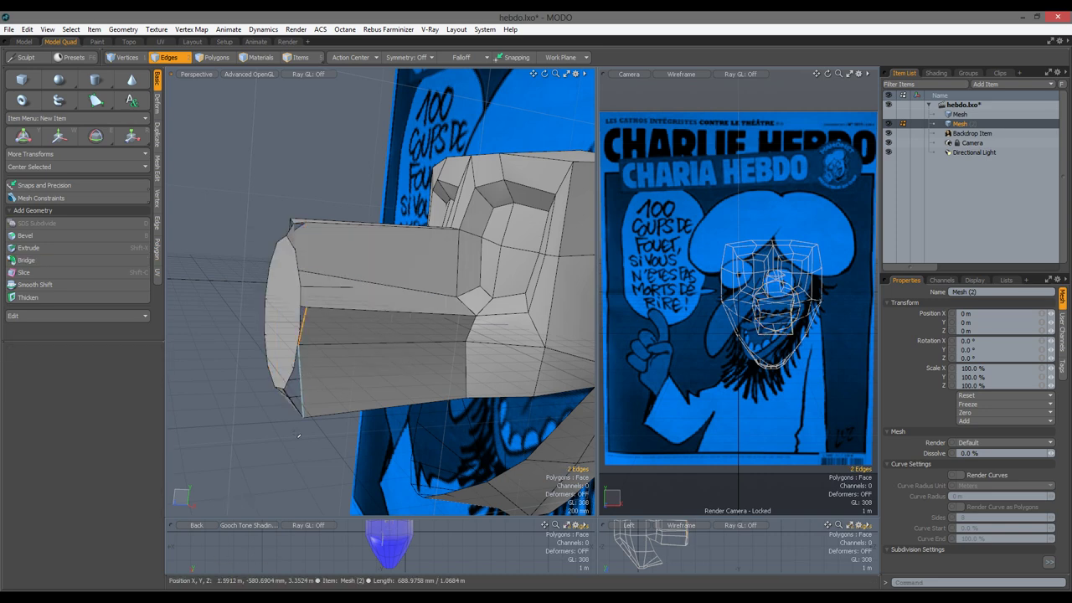
Move the disc about 590 mm forward along Z and try again to bridge it to the nose opening.
{"action": "key", "text": "3"}
{"action": "key", "text": "w"}
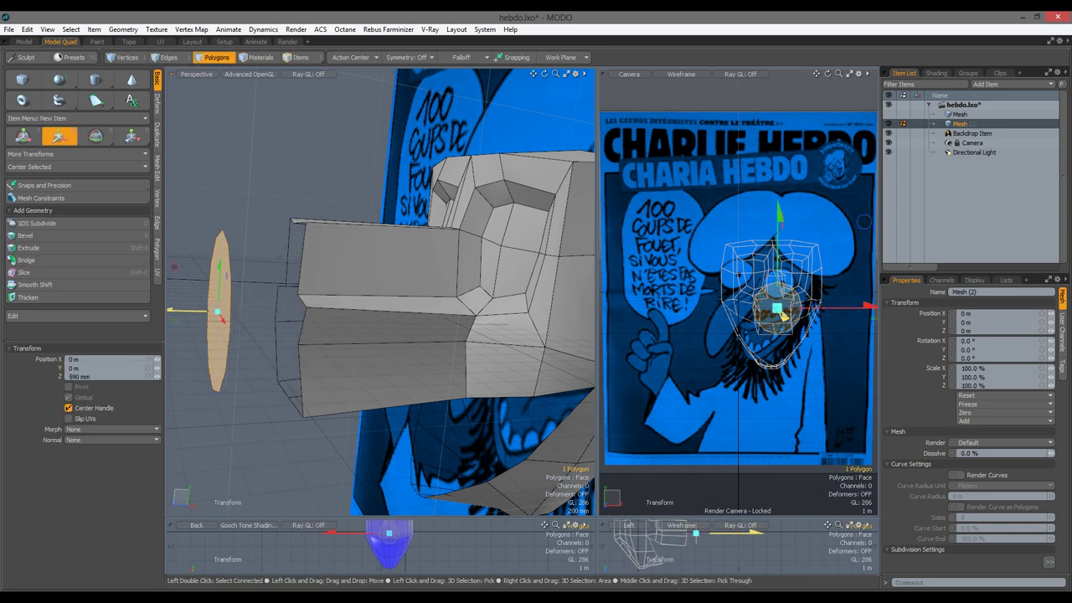
{"action": "right_click", "coordinate": [239, 300]}
{"action": "left_click", "coordinate": [358, 330]}
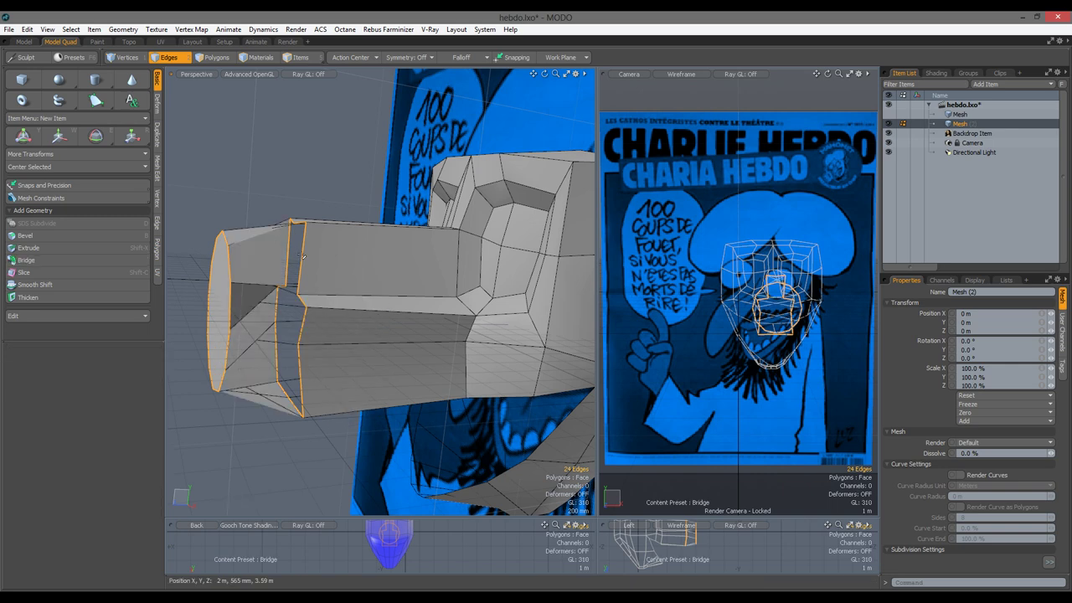
{"action": "left_click_drag", "start_coordinate": [401, 266], "coordinate": [395, 457], "text": "alt"}
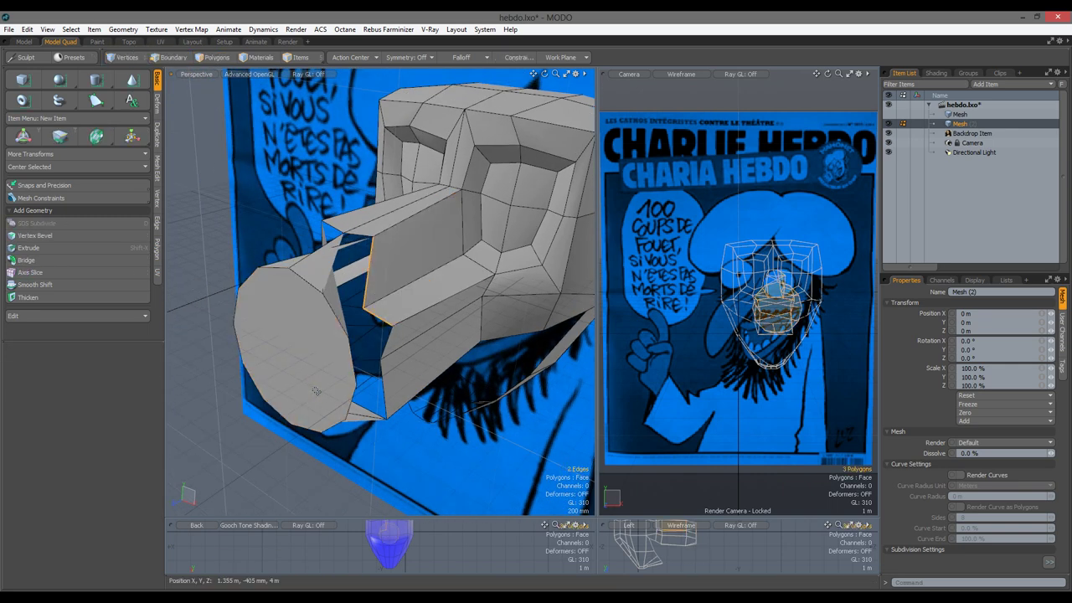
{"action": "key", "text": "ctrl+z"}
Round the nose opening's edge loop with a screen falloff move and bridge it to the smaller disc.
{"action": "left_click_drag", "start_coordinate": [274, 409], "coordinate": [385, 276], "text": "alt"}
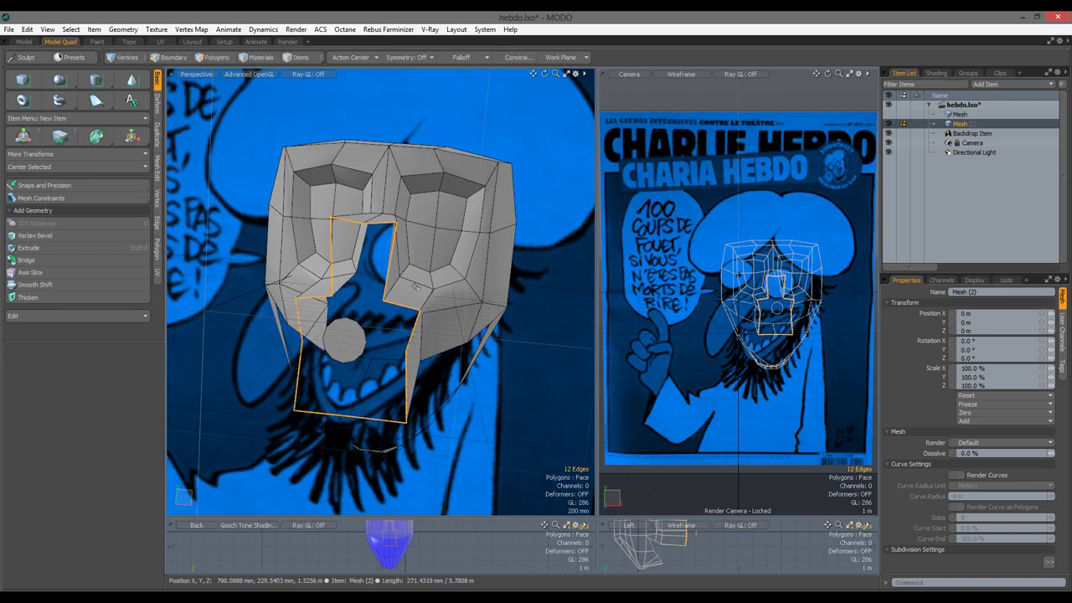
{"action": "key", "text": "t"}
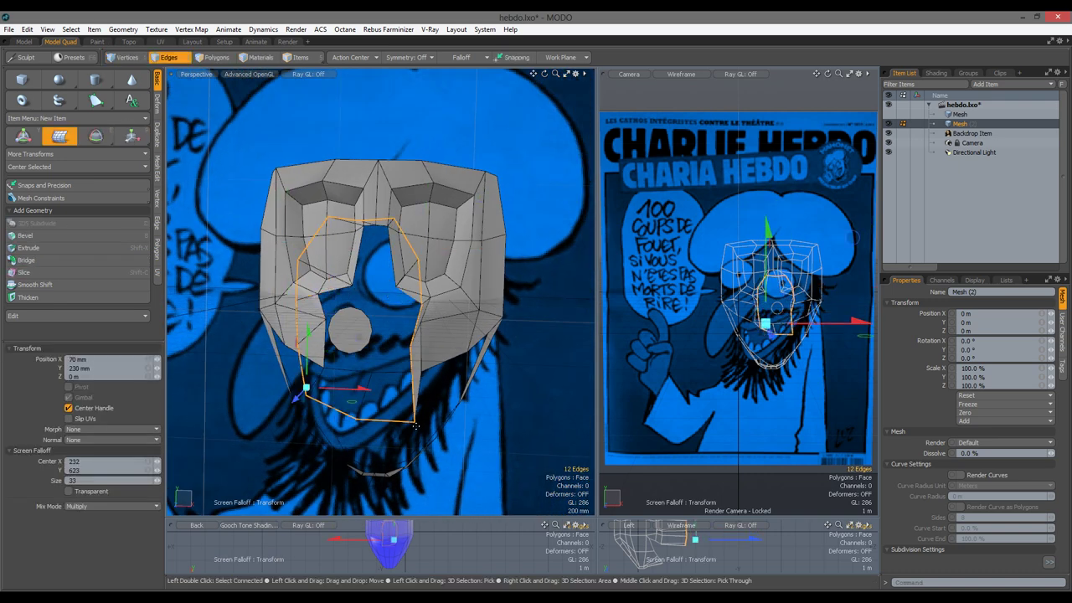
{"action": "key", "text": "space"}
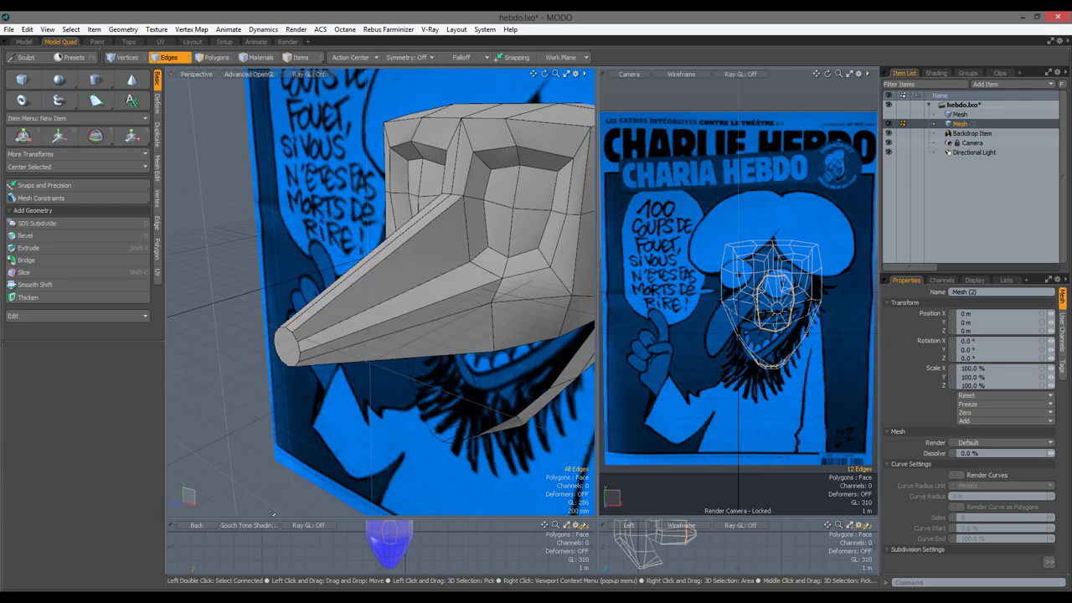
Bevel the nose's end polygon outward by 2.15 m and rotate the new tip about 19° around X.
{"action": "left_click_drag", "start_coordinate": [352, 293], "coordinate": [524, 419], "text": "alt"}
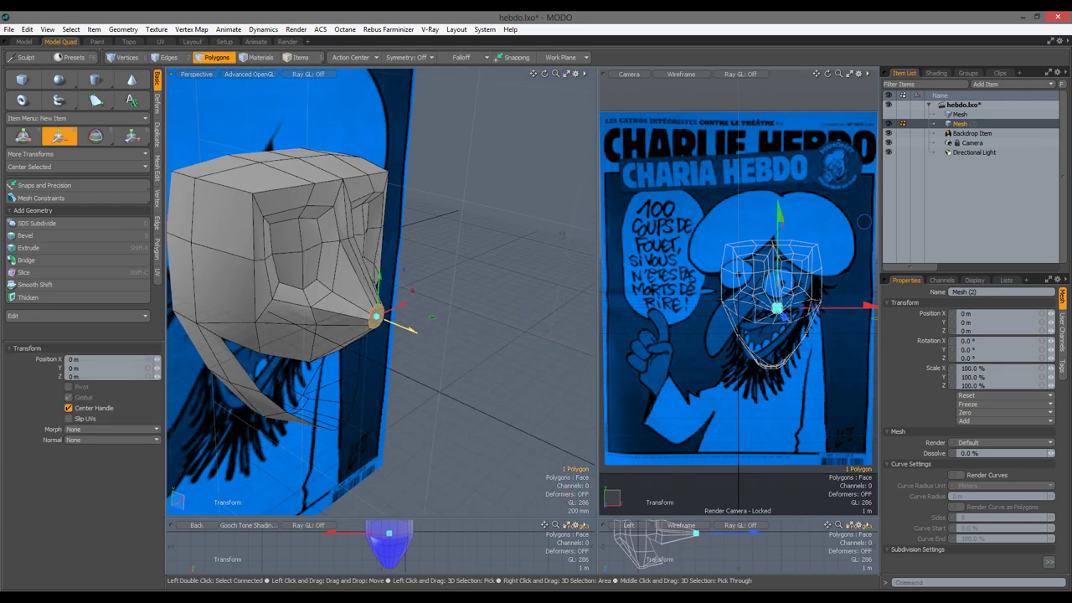
{"action": "left_click_drag", "start_coordinate": [385, 318], "coordinate": [494, 377], "text": "alt"}
{"action": "key", "text": "y"}
{"action": "key", "text": "b"}
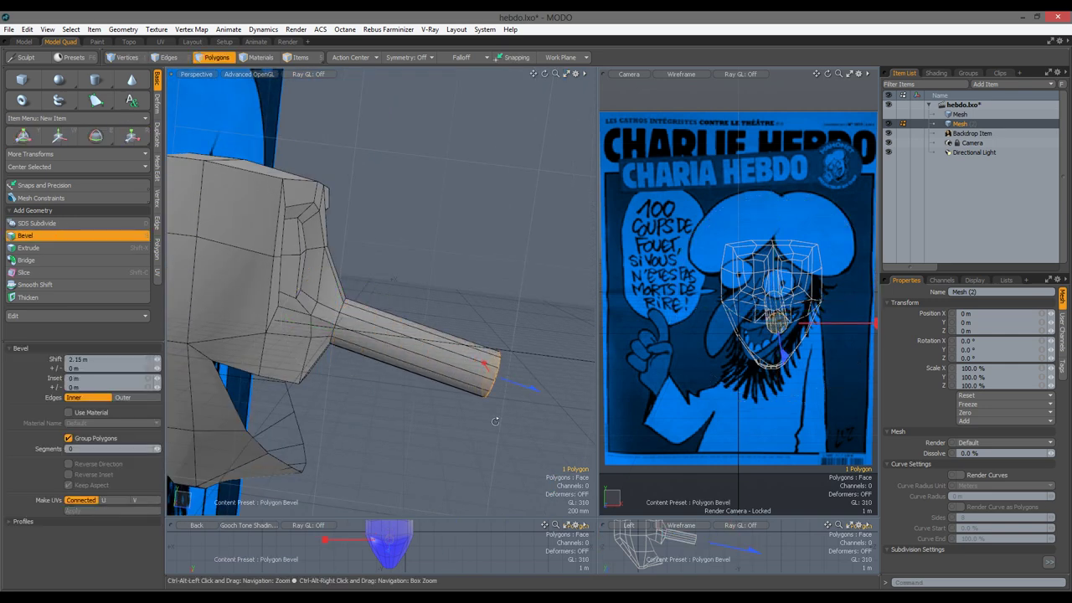
{"action": "key", "text": "y"}
{"action": "left_click_drag", "start_coordinate": [495, 421], "coordinate": [419, 360], "text": "alt"}
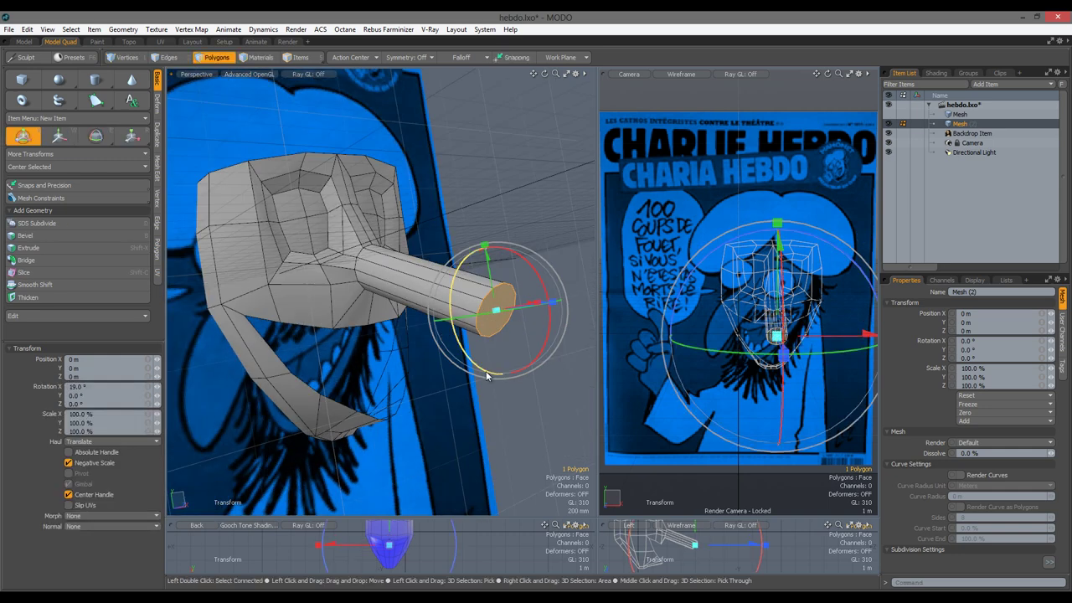
{"action": "key", "text": "q"}
Cut the nose along its length with a uniform Loop Slice of three slices.
{"action": "key", "text": "ctrl+space"}
{"action": "left_click", "coordinate": [419, 361]}
{"action": "key", "text": "2"}
{"action": "key", "text": "alt+c"}
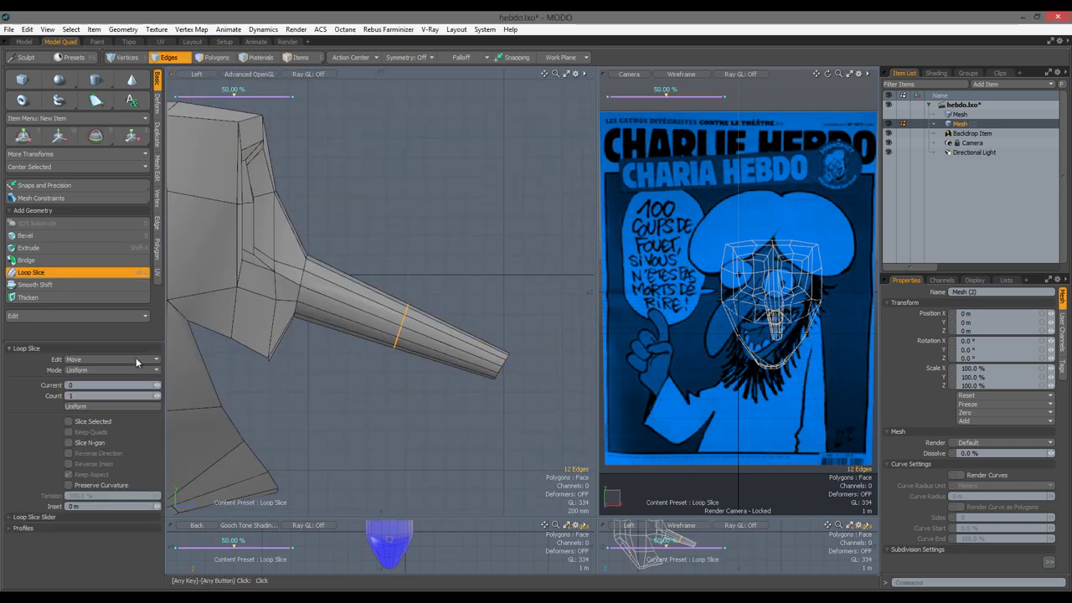
{"action": "left_click", "coordinate": [158, 395]}
{"action": "left_click", "coordinate": [158, 396]}
{"action": "key", "text": "q"}
Move the nose's edge loops to bend it into a hooked curve and scale the loops in profile.
{"action": "double_click", "coordinate": [449, 352]}
{"action": "key", "text": "w"}
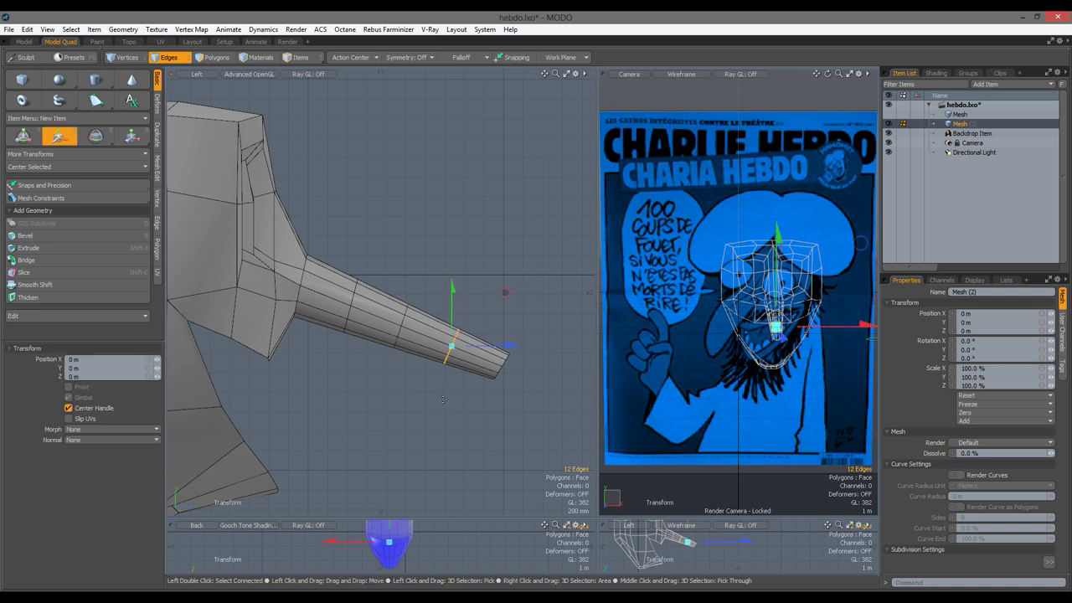
{"action": "double_click", "coordinate": [400, 329]}
{"action": "key", "text": "r"}
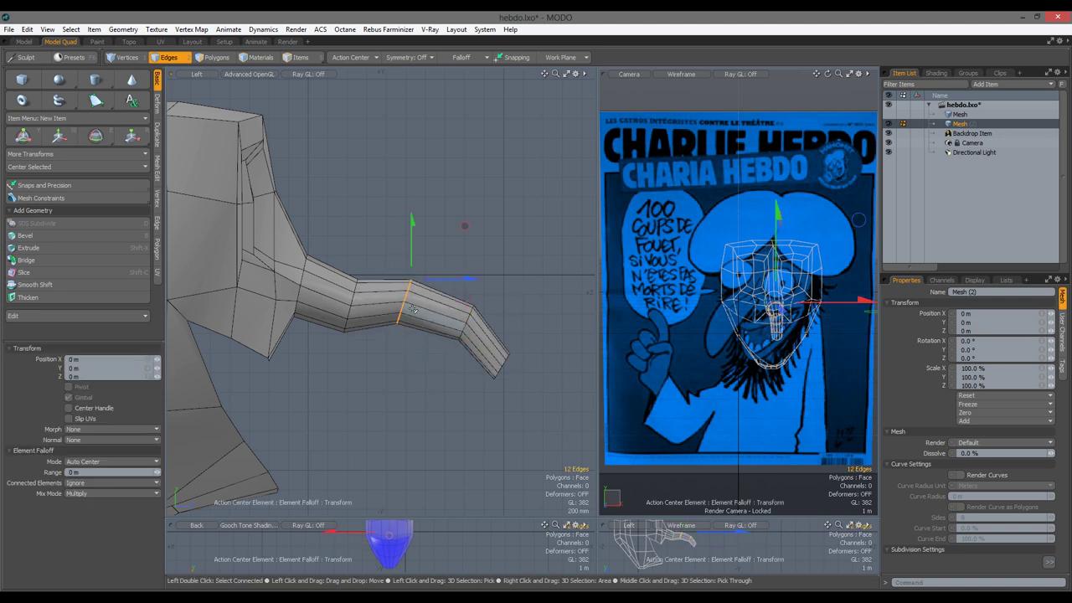
{"action": "double_click", "coordinate": [471, 317]}
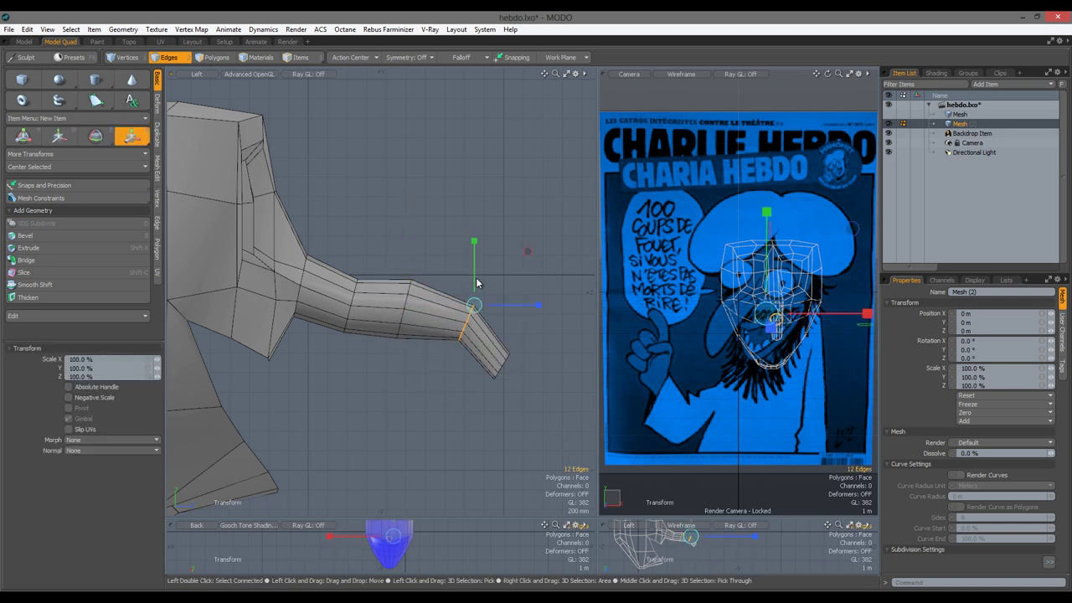
{"action": "double_click", "coordinate": [351, 304]}
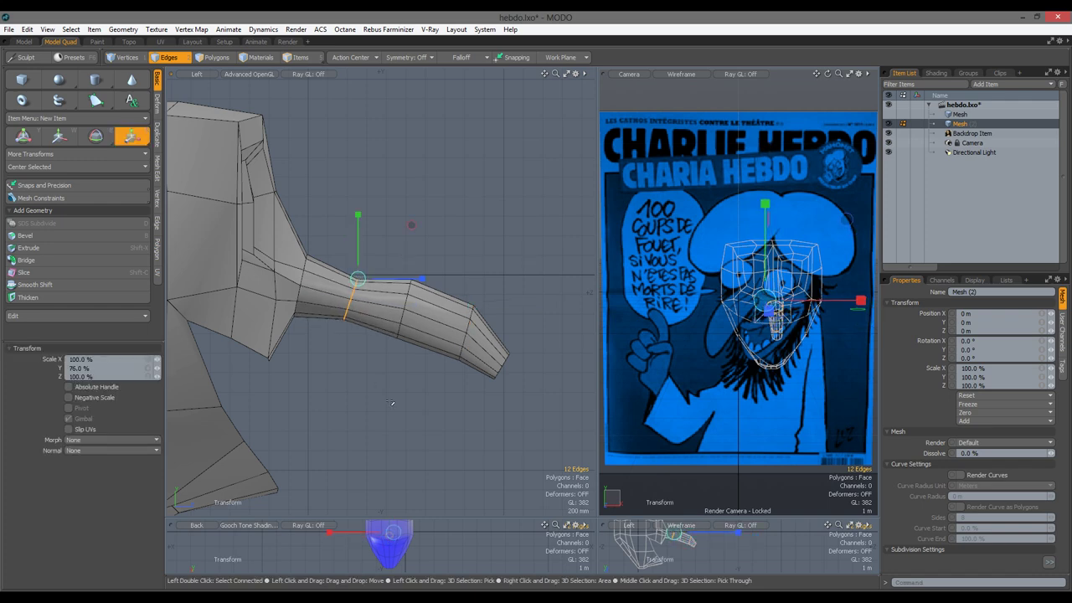
Preview the head as a subdivision surface, adjust the width of the nose loops and switch back to plain faces.
{"action": "left_click_drag", "start_coordinate": [390, 403], "coordinate": [356, 340], "text": "alt"}
{"action": "key", "text": "Tab"}
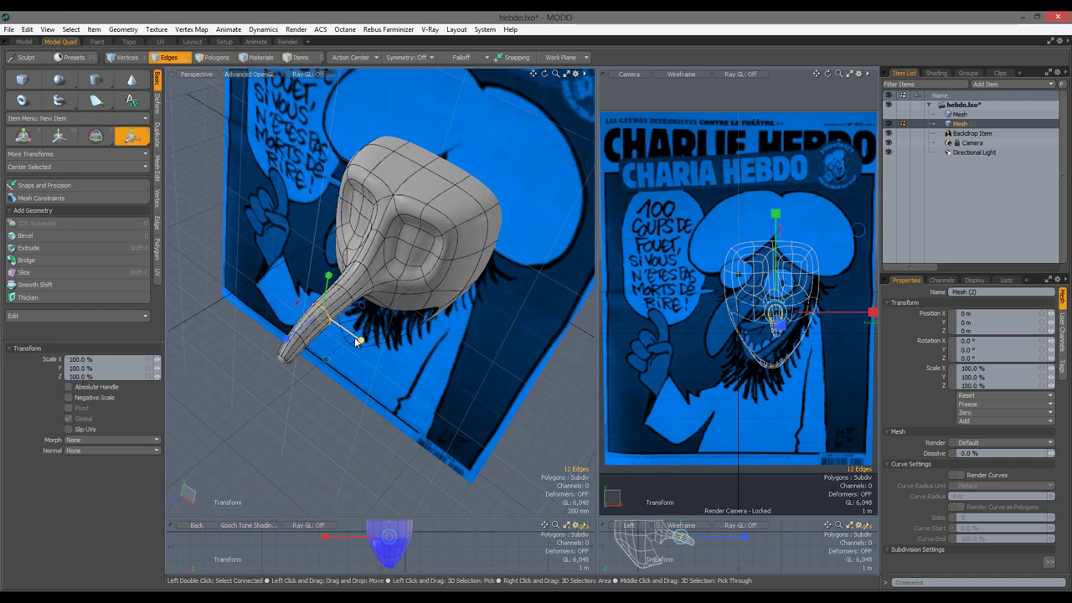
{"action": "left_click", "coordinate": [285, 330]}
{"action": "left_click_drag", "start_coordinate": [284, 331], "coordinate": [390, 320], "text": "alt"}
{"action": "key", "text": "Tab"}
Select the two polygons low on the side of the nose's base and bevel them outward 150 mm for a nostril.
{"action": "key", "text": "3"}
{"action": "scroll", "coordinate": [377, 301], "scroll_direction": "up", "scroll_amount": 5}
{"action": "key", "text": "b"}
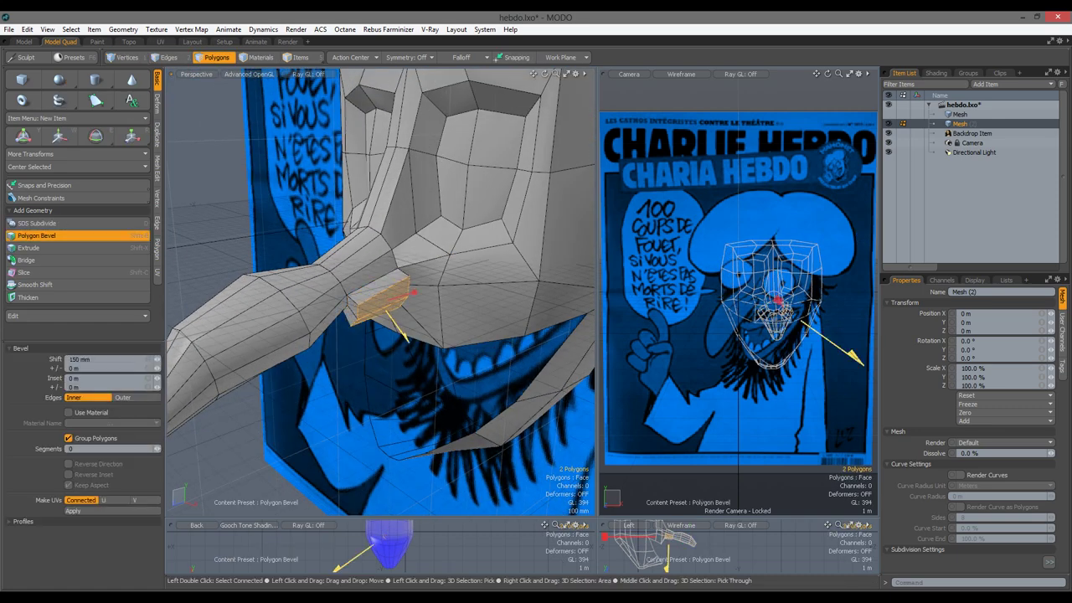
{"action": "key", "text": "space"}
Weld the nostril block's corner vertices to the nose with Join Averaged to taper the block.
{"action": "scroll", "coordinate": [355, 313], "scroll_direction": "up", "scroll_amount": 3}
{"action": "key", "text": "space"}
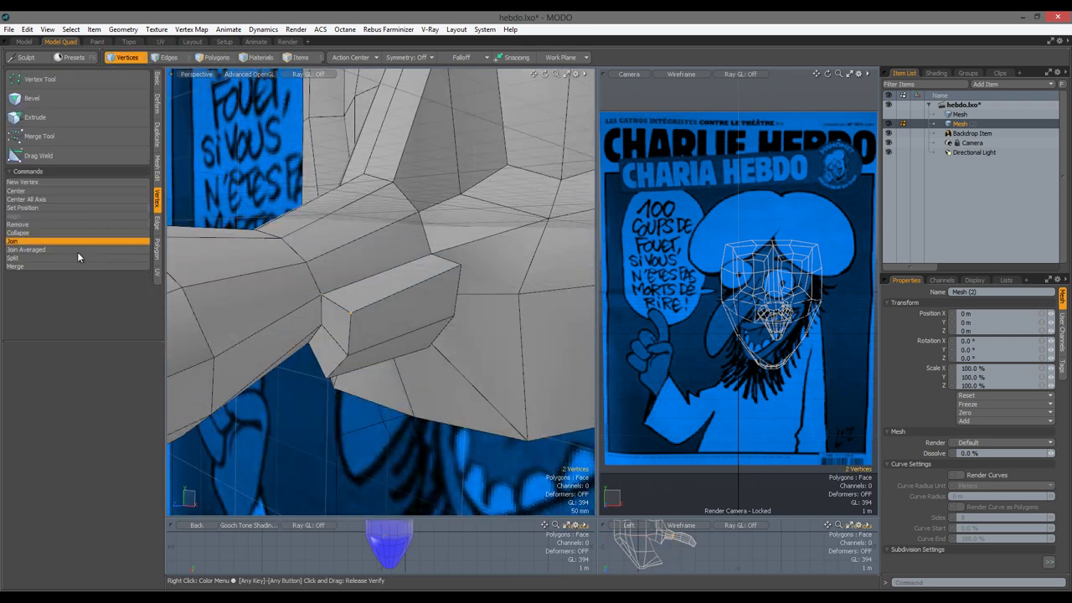
{"action": "left_click", "coordinate": [346, 354]}
{"action": "left_click_drag", "start_coordinate": [466, 355], "coordinate": [381, 298], "text": "alt"}
{"action": "left_click", "coordinate": [38, 251]}
Select the two polygons on the nostril's underside and bevel them with a 72 mm inset.
{"action": "key", "text": "3"}
{"action": "scroll", "coordinate": [369, 318], "scroll_direction": "down", "scroll_amount": 5}
{"action": "left_click", "coordinate": [368, 329]}
{"action": "key", "text": "b"}
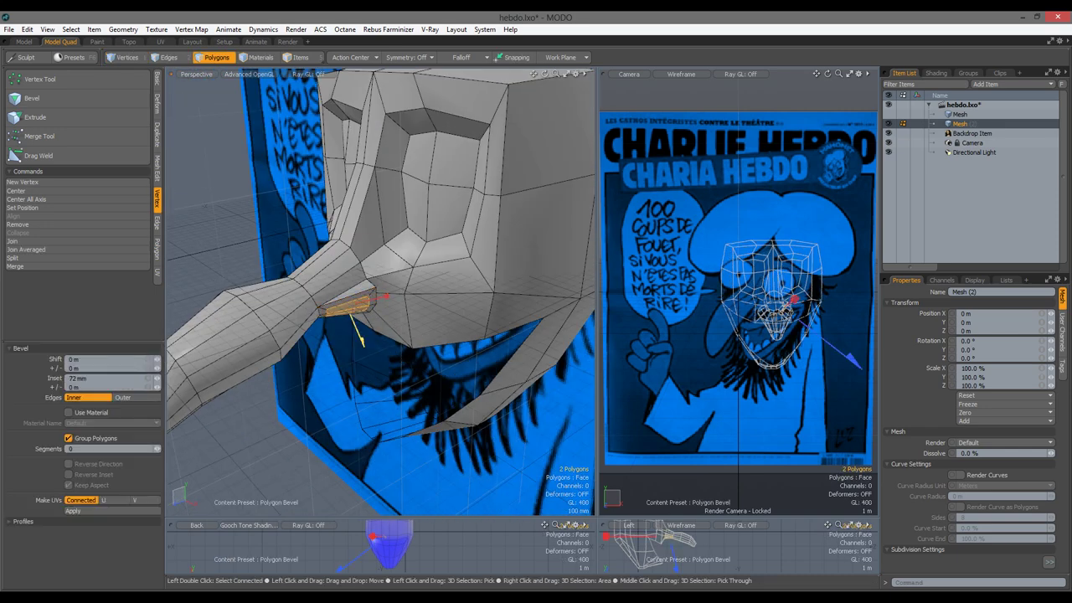
Adjust the nostril's inset polygons with Transform and preview the head as a subdivision surface.
{"action": "key", "text": "y"}
{"action": "left_click_drag", "start_coordinate": [356, 333], "coordinate": [376, 327], "text": "alt"}
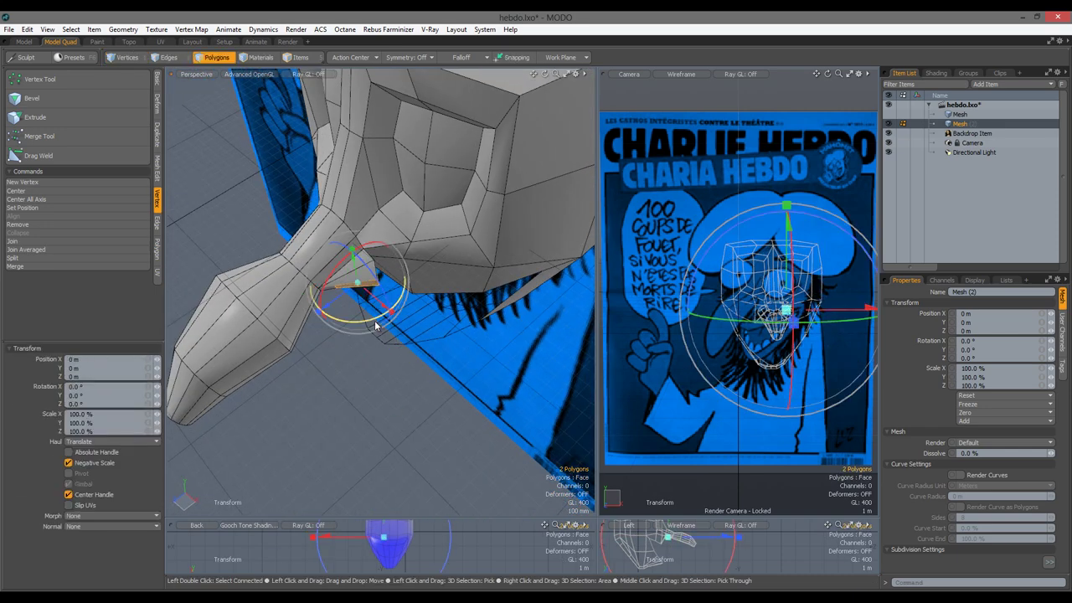
{"action": "key", "text": "space"}
{"action": "left_click", "coordinate": [378, 370]}
{"action": "key", "text": "Tab"}
{"action": "left_click_drag", "start_coordinate": [379, 370], "coordinate": [347, 238], "text": "alt"}
{"action": "key", "text": "Tab"}
Bevel the three edges along the nose's upper side with a 35 mm inset and round level 1, then preview the smoothed result.
{"action": "key", "text": "2"}
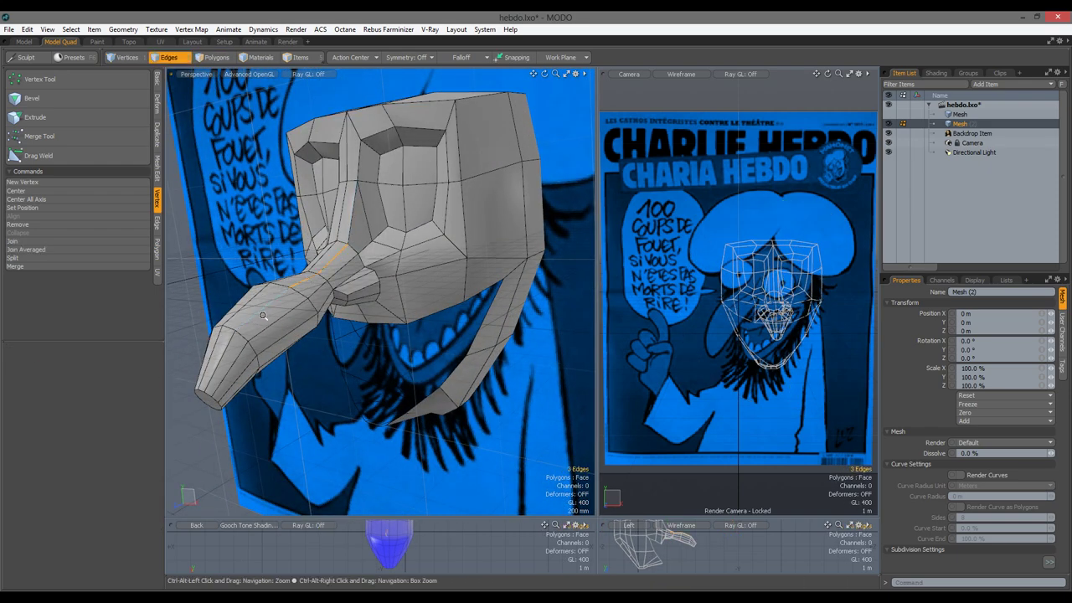
{"action": "left_click_drag", "start_coordinate": [263, 316], "coordinate": [306, 315], "text": "ctrl+alt"}
{"action": "key", "text": "b"}
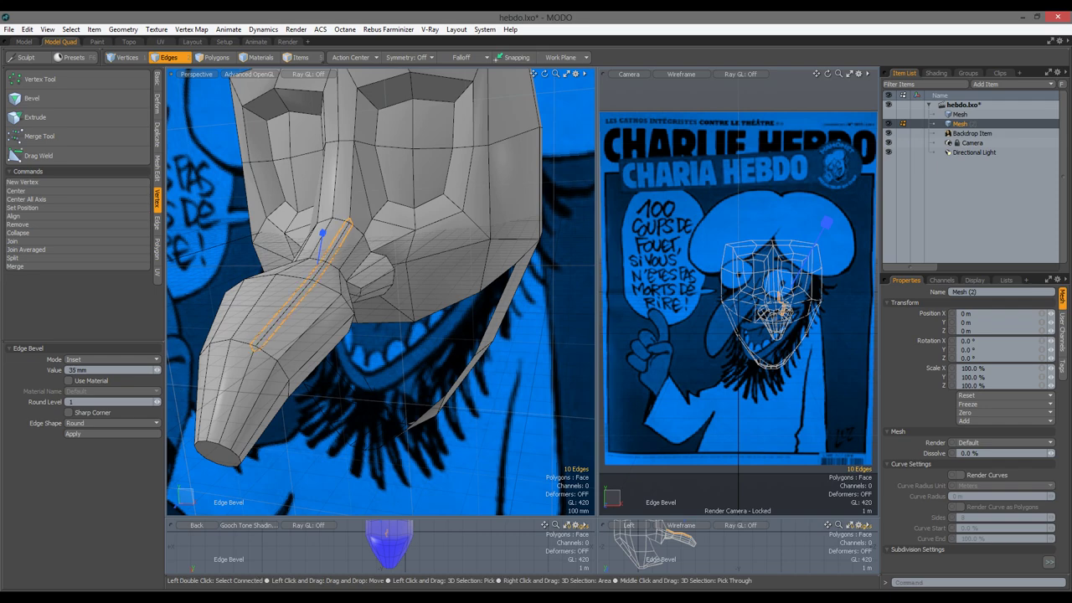
{"action": "key", "text": "space"}
{"action": "left_click_drag", "start_coordinate": [359, 352], "coordinate": [412, 362], "text": "alt"}
{"action": "key", "text": "Tab"}
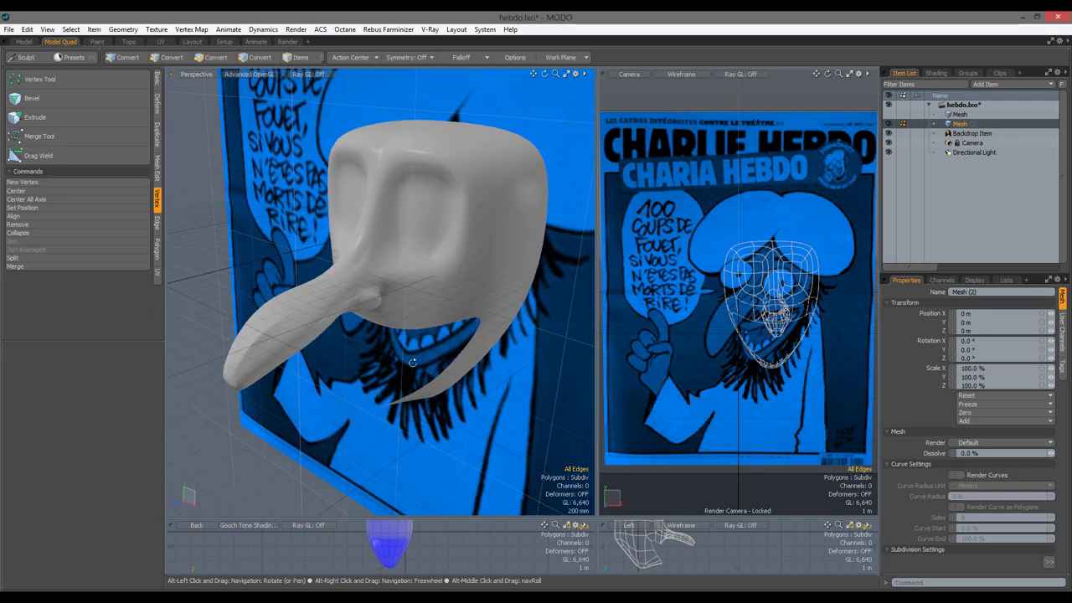
{"action": "key", "text": "Tab"}
Remove the small triangle at each end of the nose bevel and close the gaps by joining its vertices.
{"action": "scroll", "coordinate": [396, 255], "scroll_direction": "up", "scroll_amount": 6}
{"action": "key", "text": "3"}
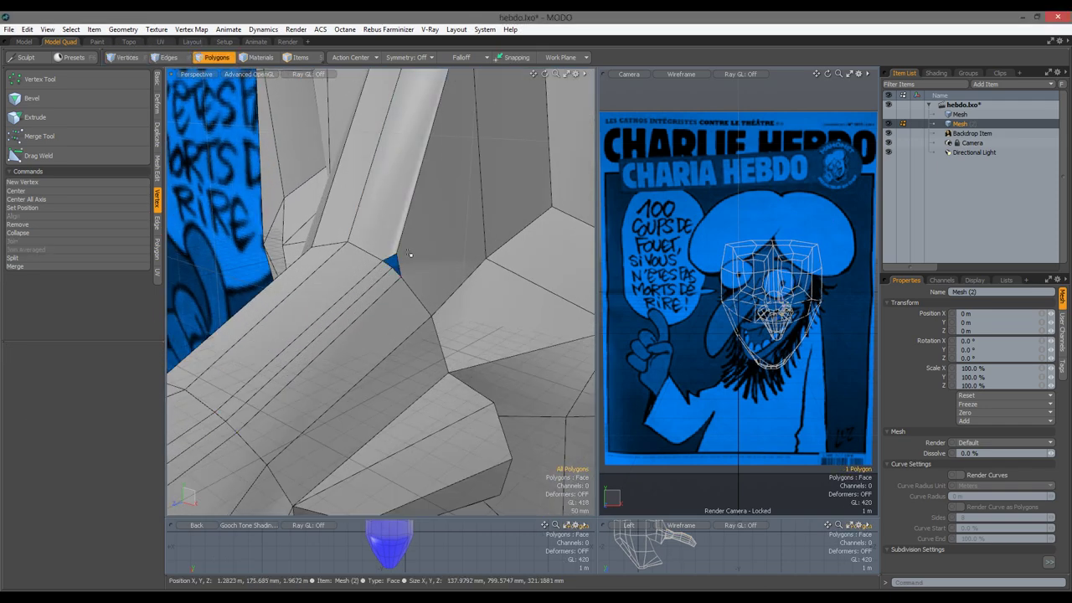
{"action": "left_click", "coordinate": [25, 250]}
{"action": "left_click", "coordinate": [622, 302]}
{"action": "left_click_drag", "start_coordinate": [502, 293], "coordinate": [367, 368], "text": "alt"}
{"action": "key", "text": "3"}
{"action": "left_click", "coordinate": [367, 368]}
{"action": "left_click", "coordinate": [26, 246]}
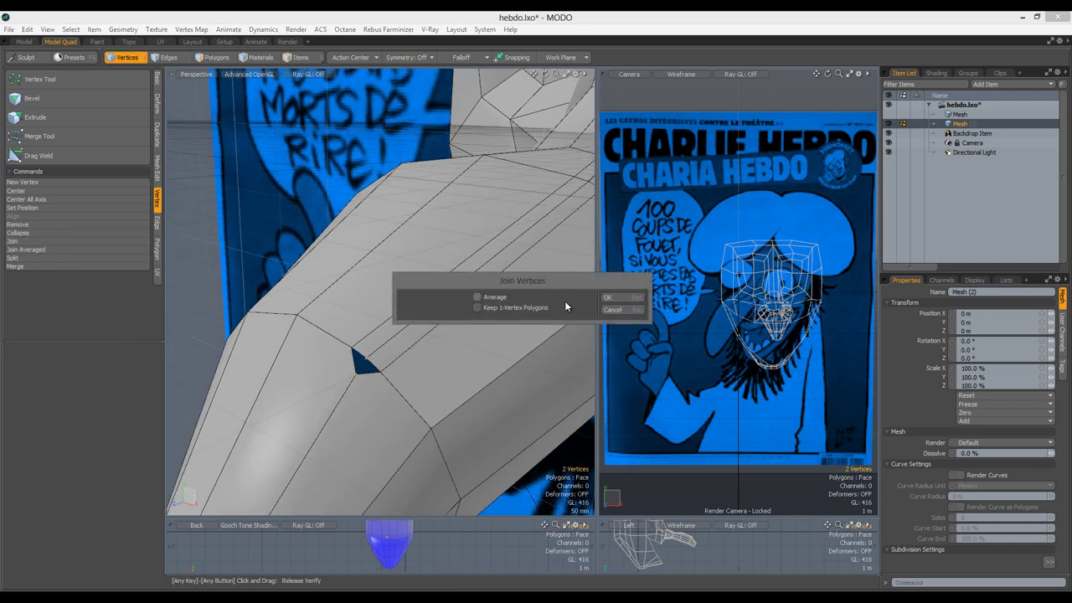
{"action": "left_click", "coordinate": [622, 301]}
{"action": "key", "text": "Tab"}
{"action": "left_click_drag", "start_coordinate": [502, 335], "coordinate": [420, 321], "text": "alt"}
{"action": "key", "text": "Tab"}
Cap the mouth opening with a polygon from its border edges and bevel it with a 64 mm inset.
{"action": "key", "text": "2"}
{"action": "double_click", "coordinate": [421, 321]}
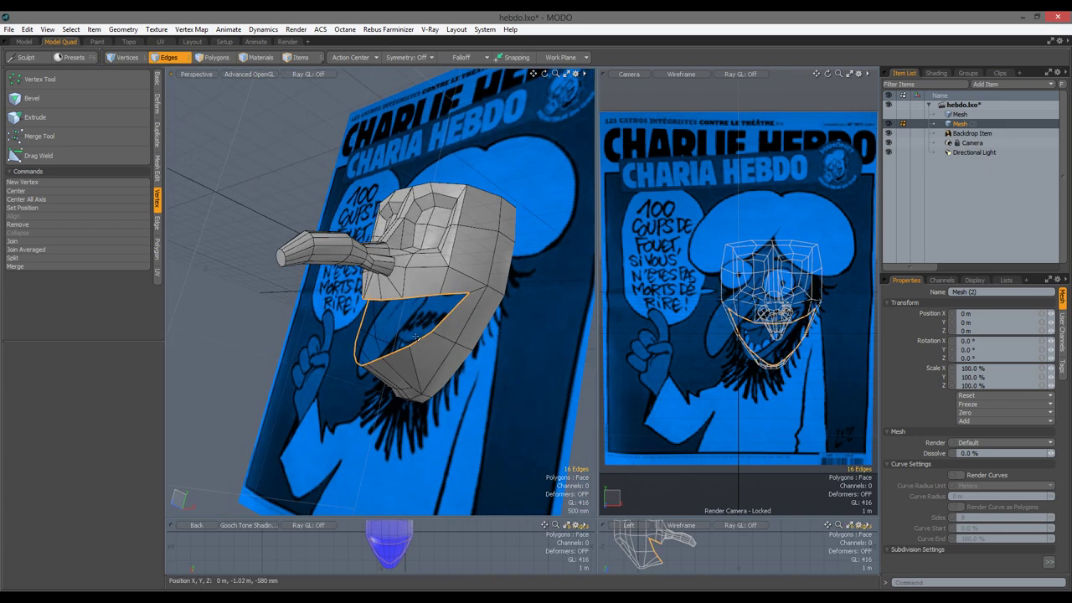
{"action": "key", "text": "3"}
{"action": "left_click", "coordinate": [392, 329]}
{"action": "key", "text": "b"}
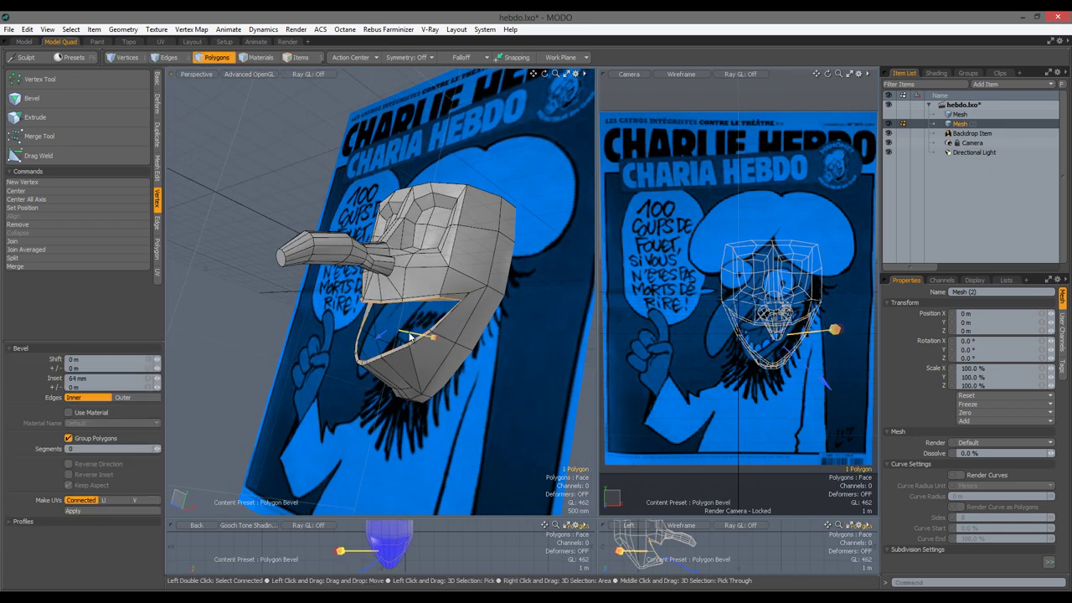
{"action": "key", "text": "space"}
Remove the mouth's cap polygon, extend the inner mouth edges back into the head and scale them to 69.5% in X.
{"action": "key", "text": "ctrl+3"}
{"action": "key", "text": "z"}
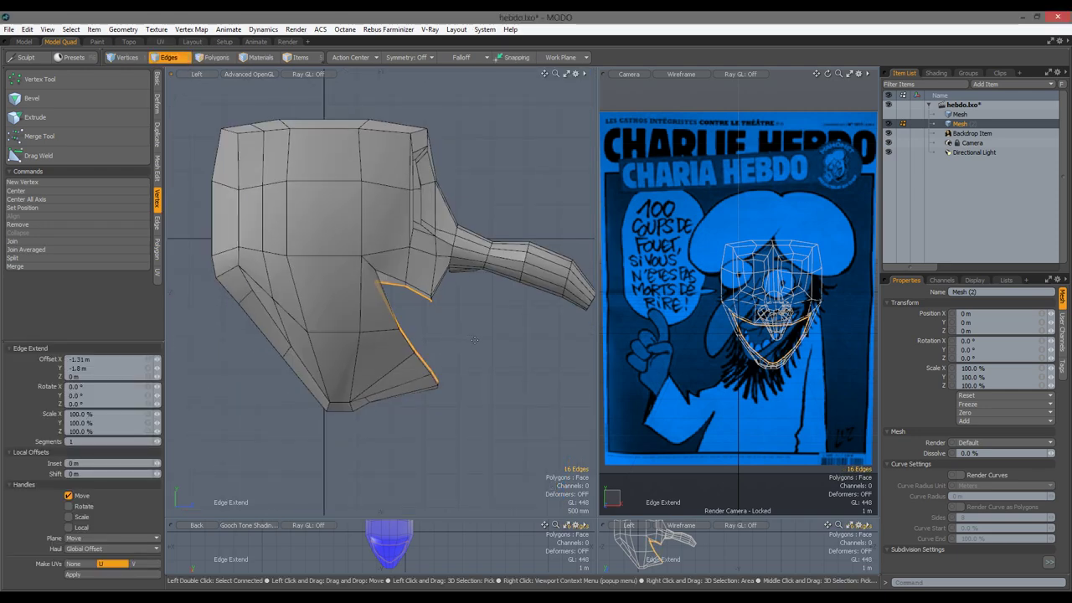
{"action": "key", "text": "y"}
{"action": "left_click_drag", "start_coordinate": [393, 327], "coordinate": [467, 332], "text": "alt"}
{"action": "key", "text": "space"}
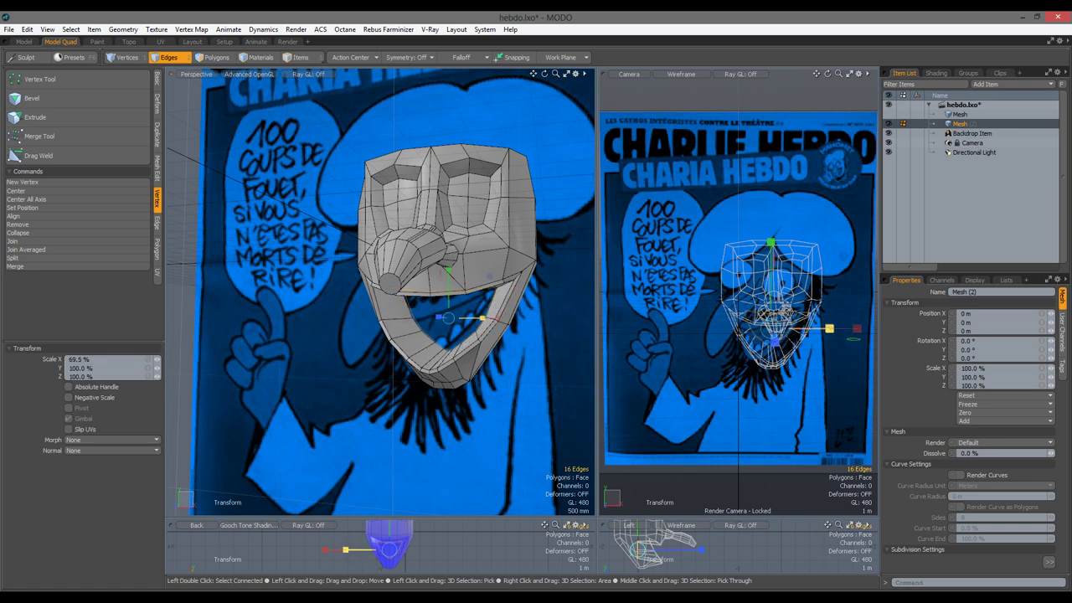
Extend the inner mouth edges again with Edge Extend, then flatten and shift the new loop inside the jaw.
{"action": "key", "text": "ctrl+3"}
{"action": "key", "text": "z"}
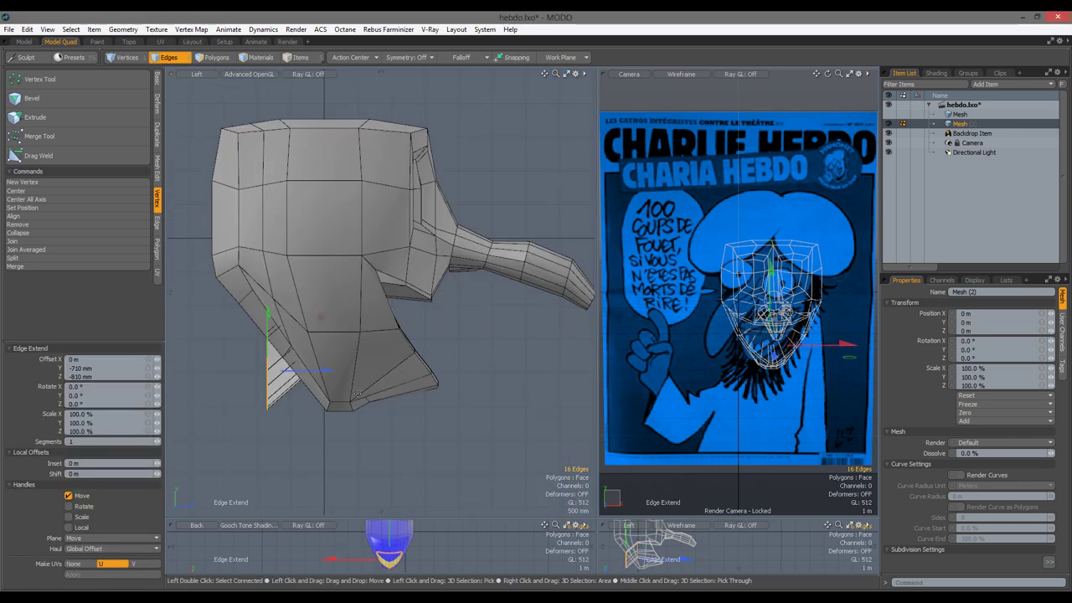
{"action": "key", "text": "y"}
{"action": "left_click_drag", "start_coordinate": [311, 407], "coordinate": [318, 458]}
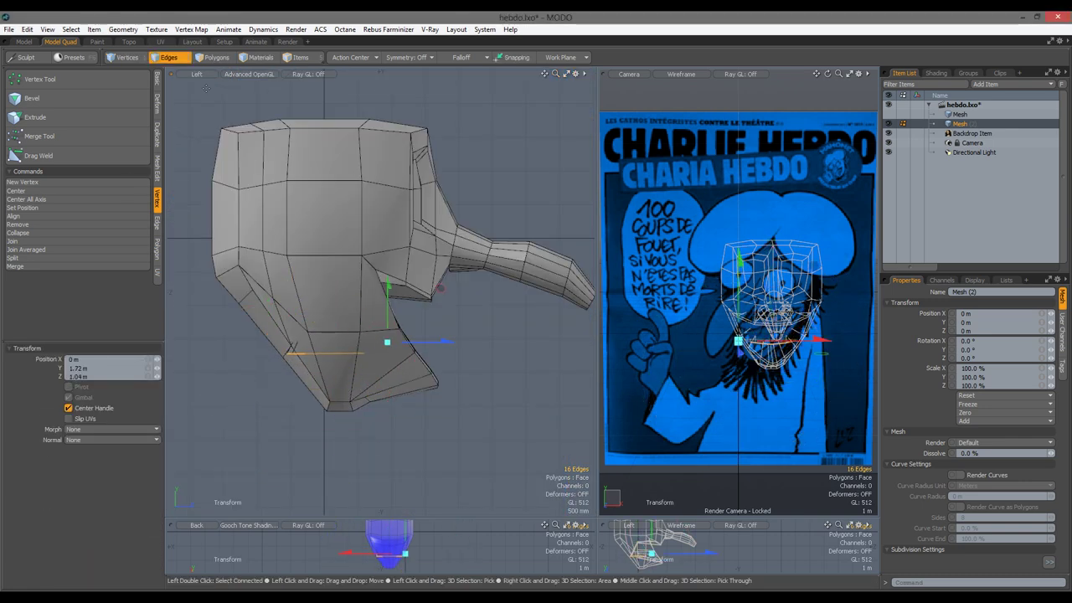
Reposition the innermost mouth loop with Transform in a wireframe side view, then return to shaded display.
{"action": "left_click", "coordinate": [248, 73]}
{"action": "left_click", "coordinate": [239, 142]}
{"action": "key", "text": "y"}
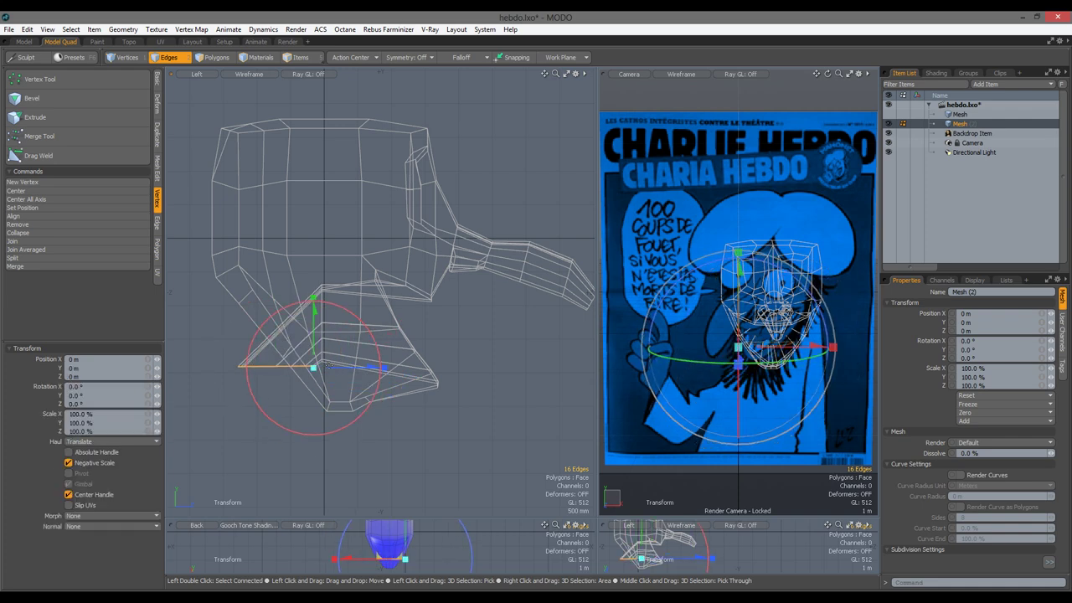
{"action": "key", "text": "space"}
{"action": "key", "text": "ctrl+space"}
{"action": "left_click", "coordinate": [287, 394]}
{"action": "left_click", "coordinate": [248, 73]}
{"action": "left_click", "coordinate": [251, 112]}
Turn the head into a subdivision surface and hide the Backdrop Item.
{"action": "key", "text": "Tab"}
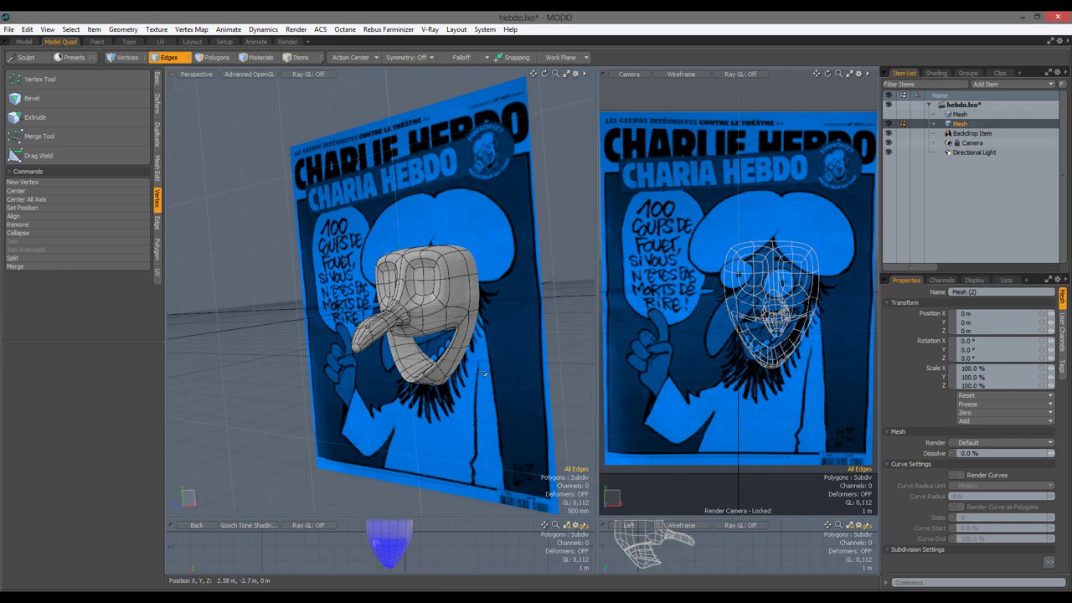
{"action": "left_click", "coordinate": [888, 133]}
{"action": "left_click_drag", "start_coordinate": [394, 277], "coordinate": [410, 275], "text": "alt"}
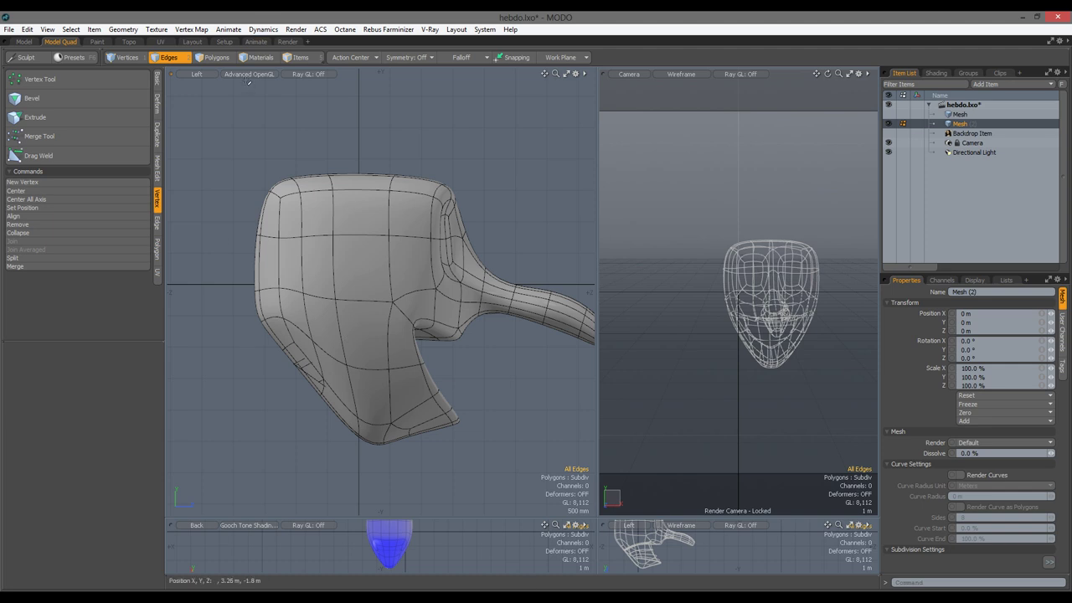
Reshape the head's side profile with Screen Falloff moves of size 77 and switch to Gooch Toon shading.
{"action": "left_click_drag", "start_coordinate": [225, 266], "coordinate": [279, 180]}
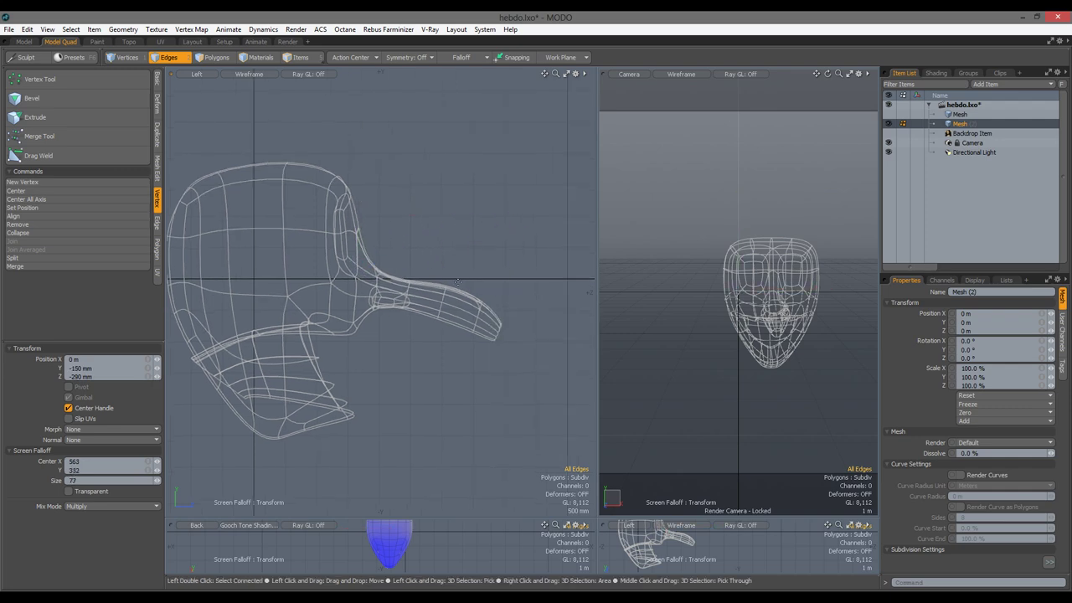
{"action": "left_click_drag", "start_coordinate": [354, 362], "coordinate": [318, 335], "text": "alt"}
{"action": "left_click", "coordinate": [249, 74]}
{"action": "left_click", "coordinate": [251, 134]}
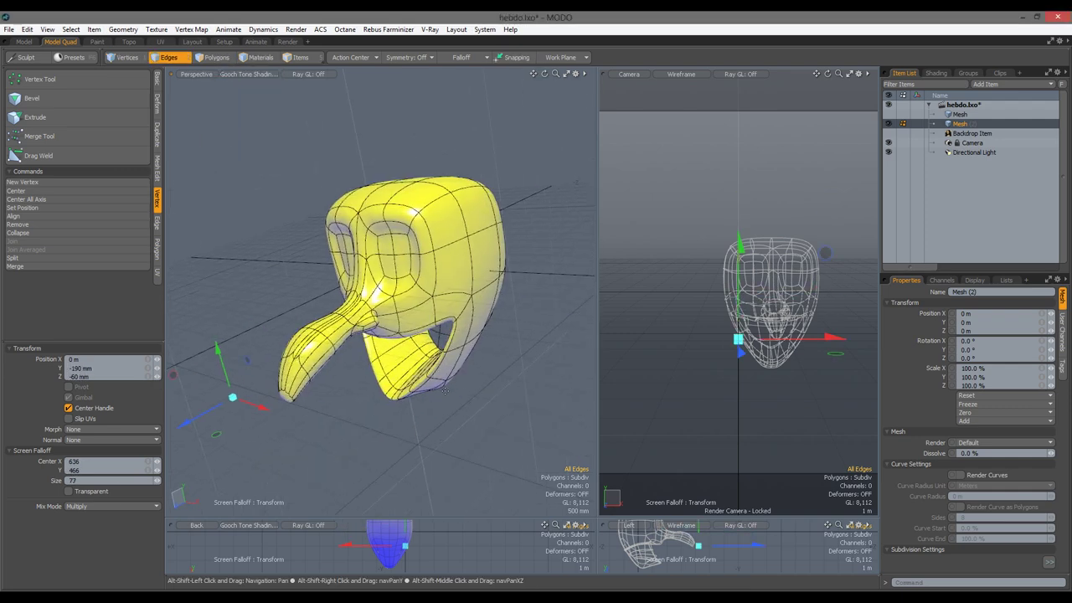
Select the polygons of both eye sockets with X symmetry and reshape the sockets using Screen Falloff size 59.
{"action": "left_click_drag", "start_coordinate": [402, 251], "coordinate": [440, 243], "text": "alt"}
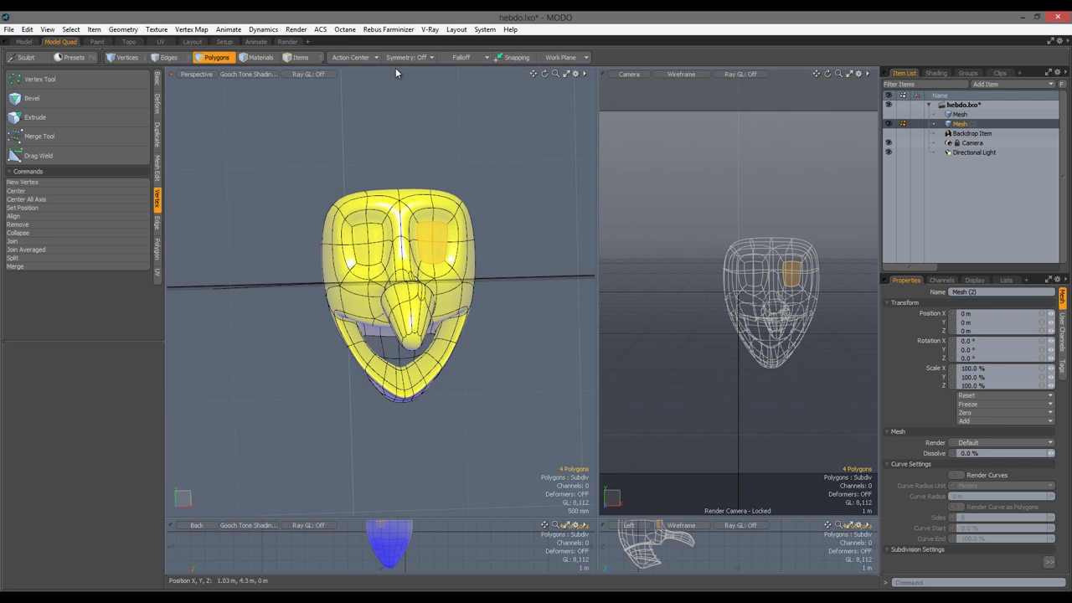
{"action": "scroll", "coordinate": [588, 316], "scroll_direction": "up", "scroll_amount": 3}
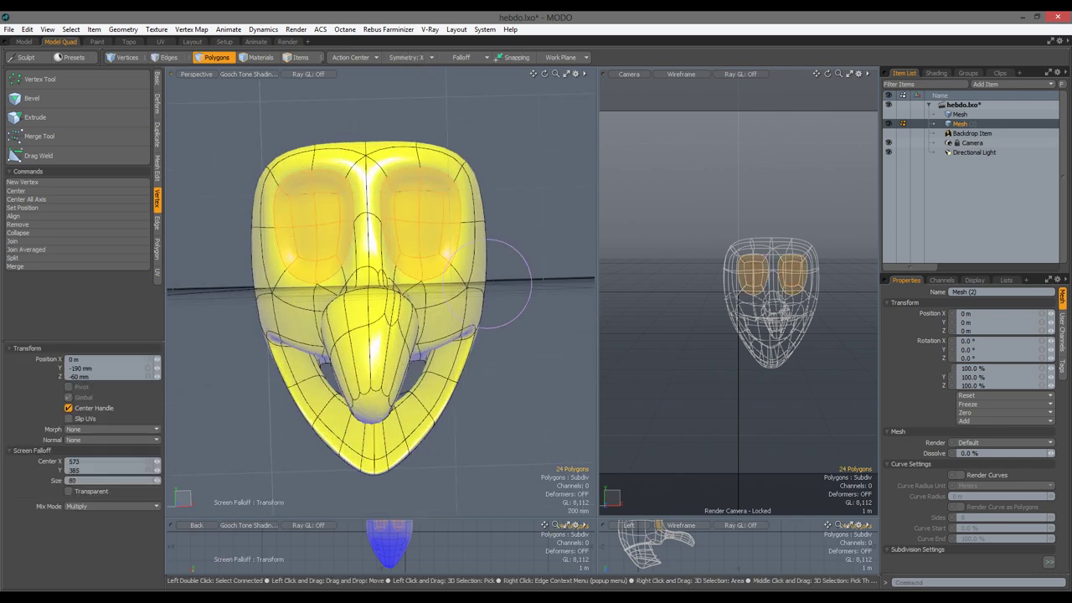
{"action": "left_click_drag", "start_coordinate": [503, 276], "coordinate": [494, 268], "text": "alt"}
{"action": "left_click_drag", "start_coordinate": [320, 285], "coordinate": [289, 258]}
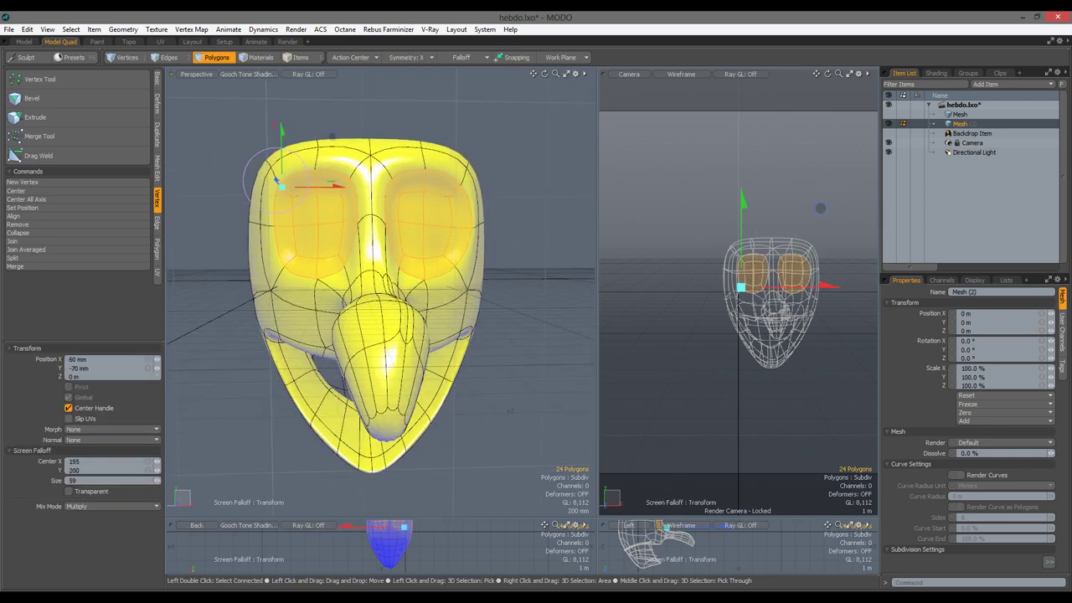
{"action": "key", "text": "q"}
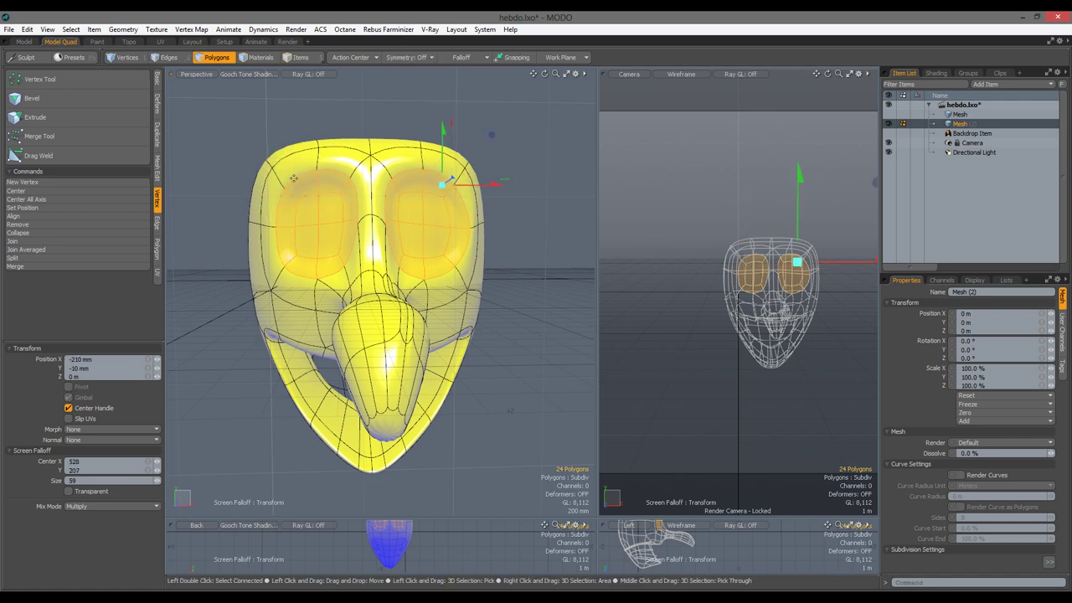
Center the whole head's vertices on the X axis in the front view.
{"action": "key", "text": "ctrl+space"}
{"action": "left_click", "coordinate": [354, 263]}
{"action": "key", "text": "1"}
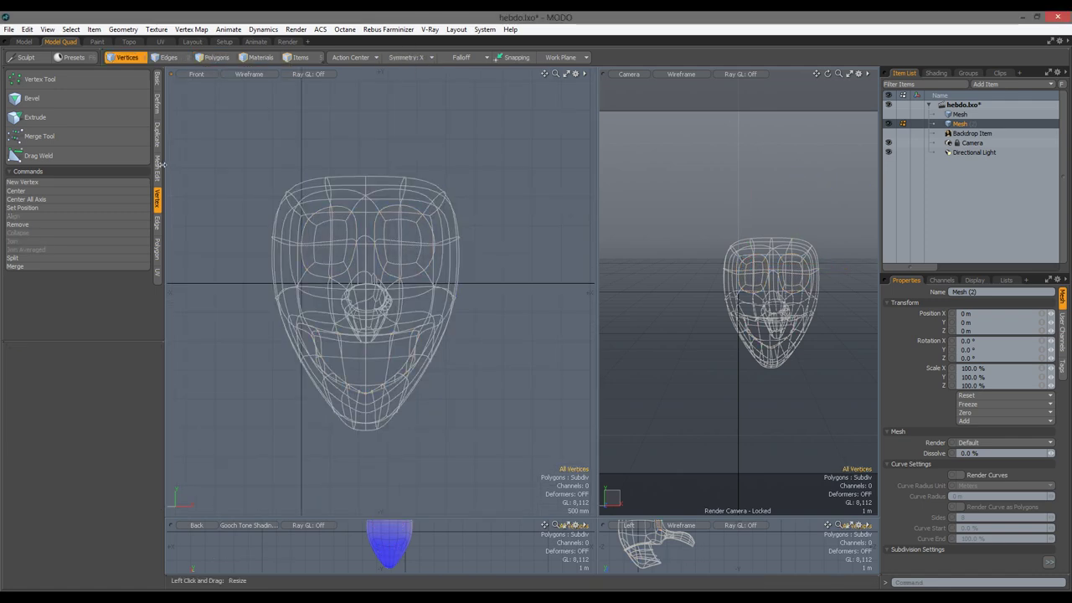
{"action": "left_click", "coordinate": [15, 191]}
{"action": "key", "text": "Return"}
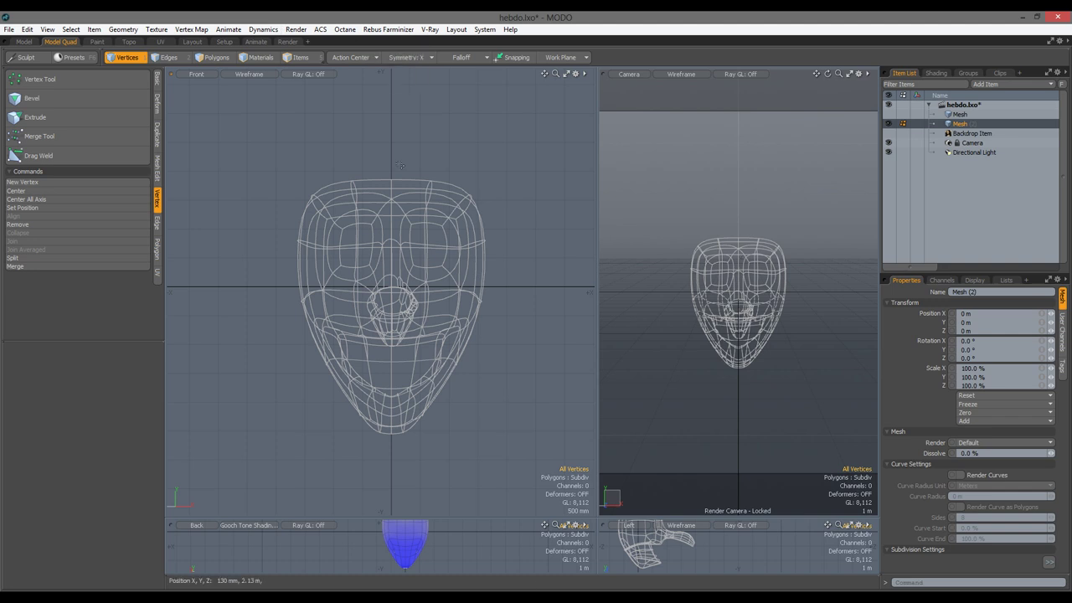
Round the crown and narrow the sides of the head with X-symmetric Screen Falloff moves of size 59.
{"action": "key", "text": "w"}
{"action": "mouse_move", "coordinate": [399, 166]}
{"action": "left_mouse_down"}
{"action": "mouse_move", "coordinate": [466, 210]}
{"action": "mouse_move", "coordinate": [304, 166]}
{"action": "mouse_move", "coordinate": [391, 158]}
{"action": "left_mouse_up"}
{"action": "left_click_drag", "start_coordinate": [324, 355], "coordinate": [321, 401]}
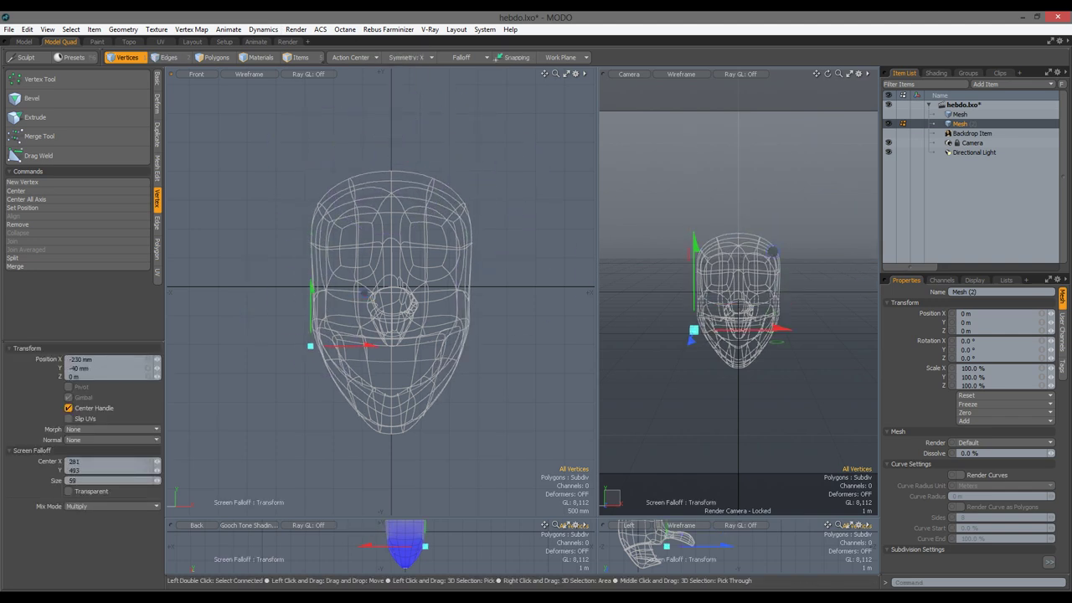
{"action": "key", "text": "space"}
Add a loop slice at 0.50% around the mouth's rim to sharpen the lip edge.
{"action": "left_click_drag", "start_coordinate": [310, 352], "coordinate": [338, 350], "text": "alt"}
{"action": "scroll", "coordinate": [338, 350], "scroll_direction": "up", "scroll_amount": 5}
{"action": "key", "text": "alt+c"}
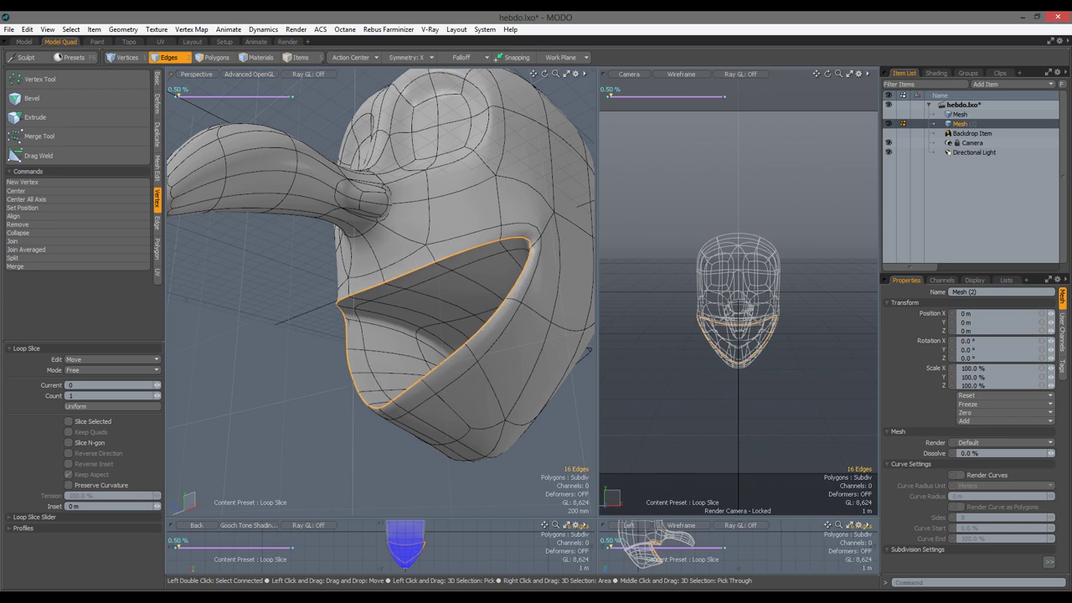
{"action": "key", "text": "space"}
Adjust the edges on the sides of the cheeks with Transform under X symmetry.
{"action": "left_click_drag", "start_coordinate": [338, 350], "coordinate": [360, 321], "text": "alt"}
{"action": "key", "text": "3"}
{"action": "scroll", "coordinate": [360, 322], "scroll_direction": "up", "scroll_amount": 4}
{"action": "key", "text": "w"}
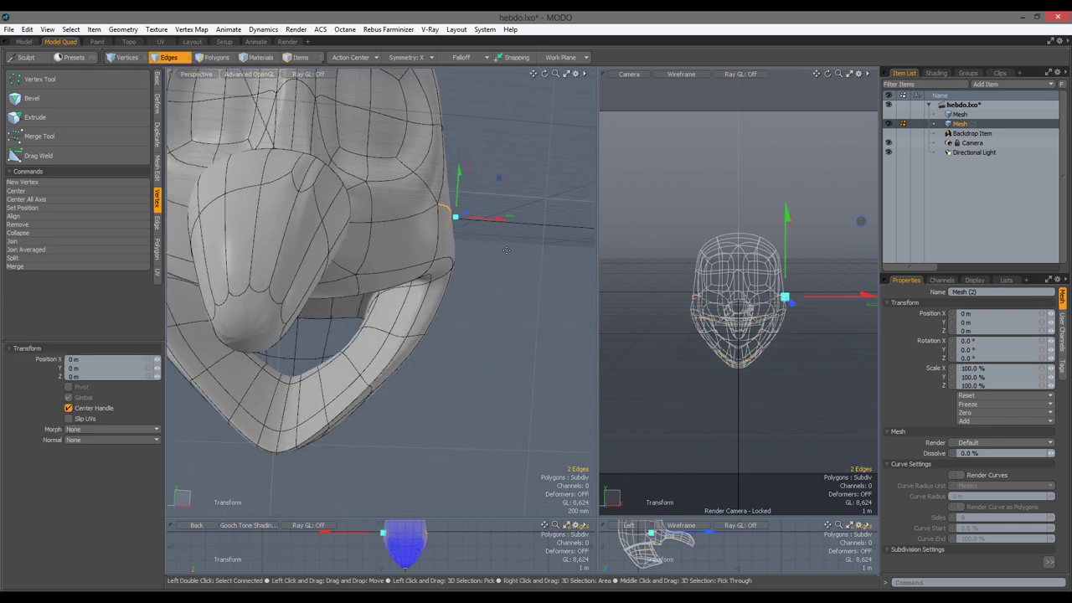
{"action": "key", "text": "2"}
{"action": "scroll", "coordinate": [315, 248], "scroll_direction": "down", "scroll_amount": 3}
{"action": "mouse_move", "coordinate": [315, 248]}
{"action": "left_mouse_down", "text": "alt"}
{"action": "mouse_move", "coordinate": [354, 315]}
{"action": "mouse_move", "coordinate": [310, 273]}
{"action": "left_mouse_up", "text": "alt"}
{"action": "scroll", "coordinate": [377, 421], "scroll_direction": "down", "scroll_amount": 3}
Switch the head to plain faces, turn symmetry off, and delete all polygons on the negative X half in front view.
{"action": "key", "text": "KP_1"}
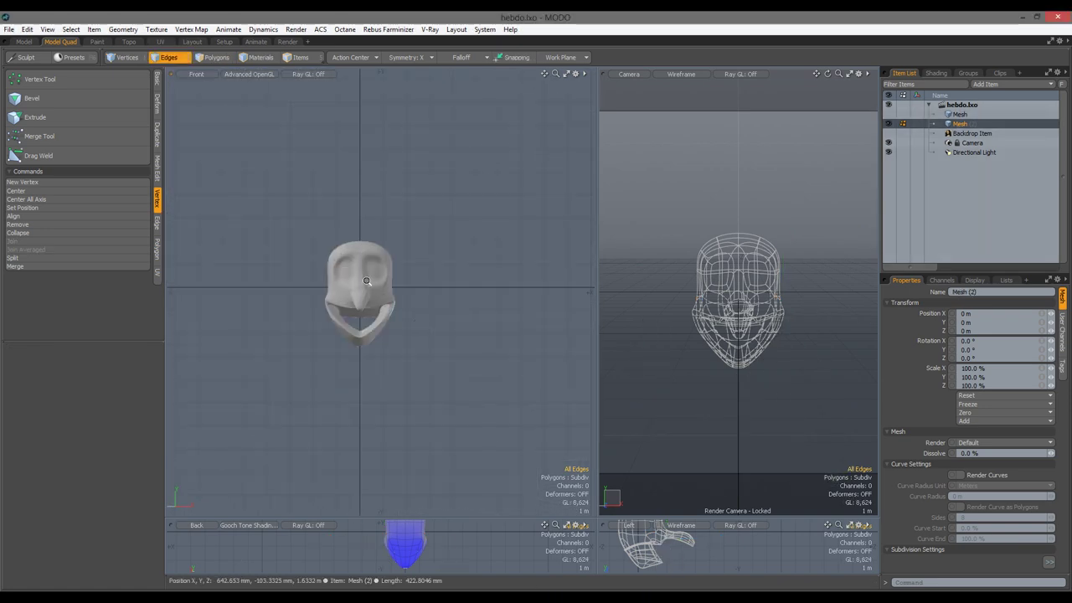
{"action": "scroll", "coordinate": [484, 315], "scroll_direction": "up", "scroll_amount": 5}
{"action": "key", "text": "Tab"}
{"action": "scroll", "coordinate": [484, 315], "scroll_direction": "down", "scroll_amount": 2}
{"action": "key", "text": "3"}
{"action": "left_click_drag", "start_coordinate": [245, 132], "coordinate": [458, 509]}
{"action": "left_click", "coordinate": [431, 57]}
{"action": "left_click_drag", "start_coordinate": [422, 79], "coordinate": [181, 513]}
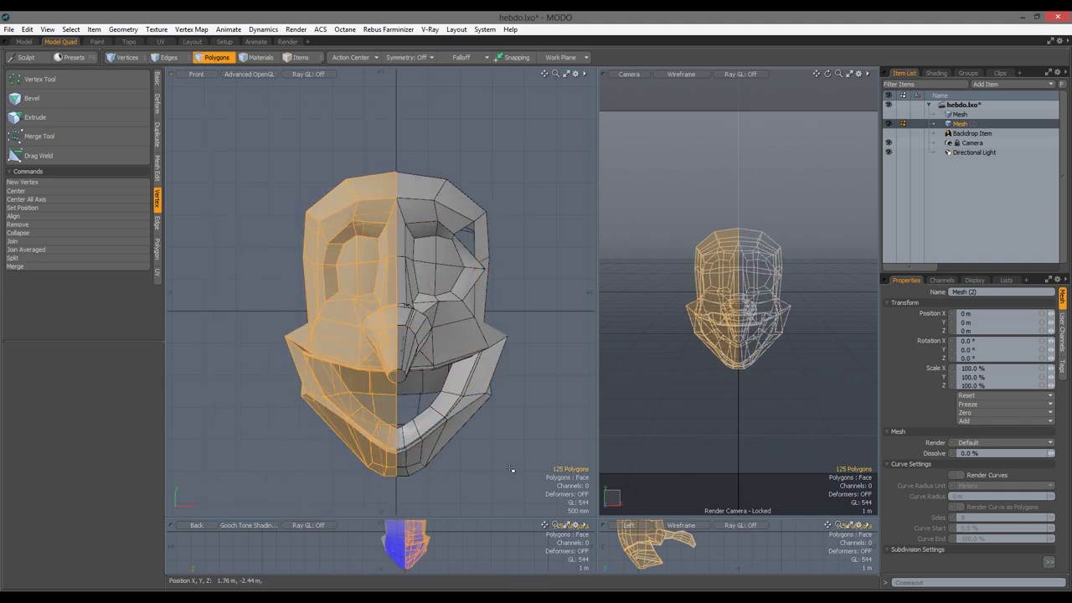
{"action": "key", "text": "Delete"}
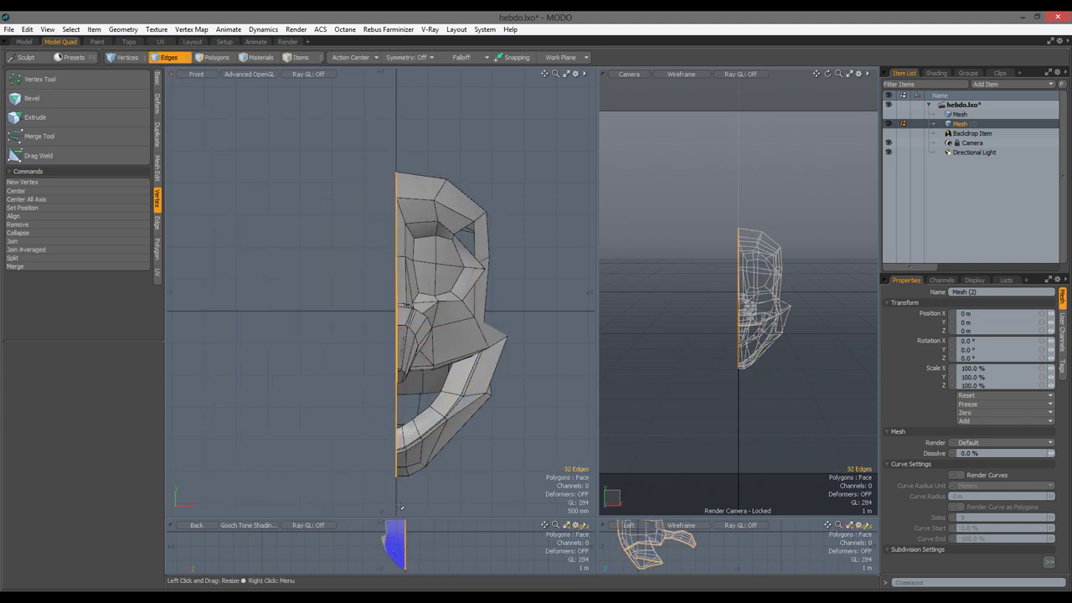
Align the seam edges with Set Position and mirror the half head across X as a smooth subdivision surface.
{"action": "left_click", "coordinate": [150, 208]}
{"action": "key", "text": "Return"}
{"action": "left_click", "coordinate": [155, 134]}
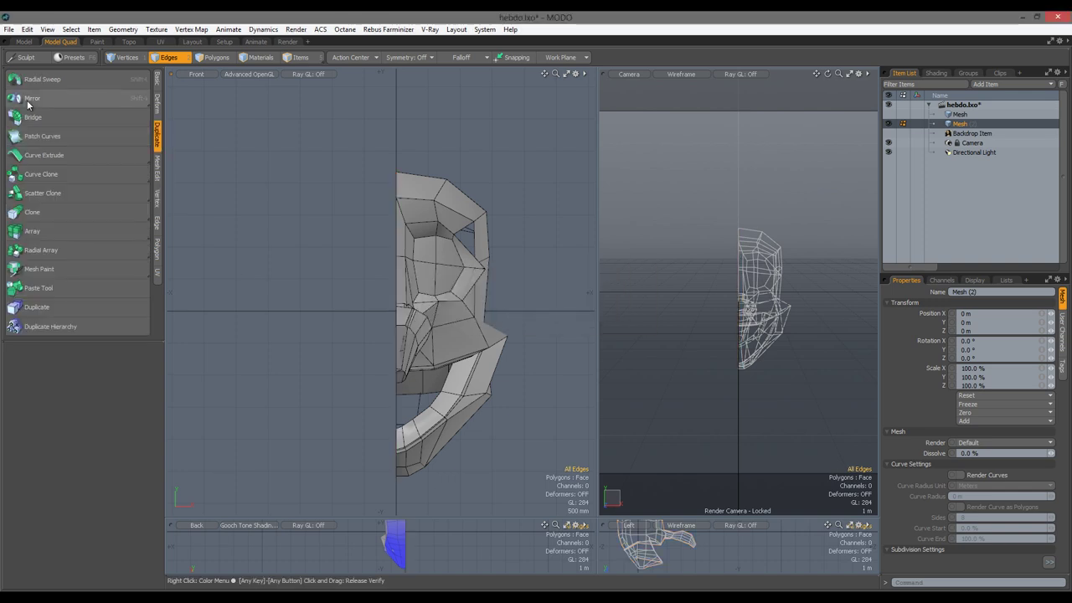
{"action": "left_click", "coordinate": [32, 98]}
{"action": "left_click", "coordinate": [91, 487]}
{"action": "key", "text": "Tab"}
Create a Quadball sphere with subdivision level 2 and a 580 mm radius beside the head.
{"action": "left_click", "coordinate": [156, 80]}
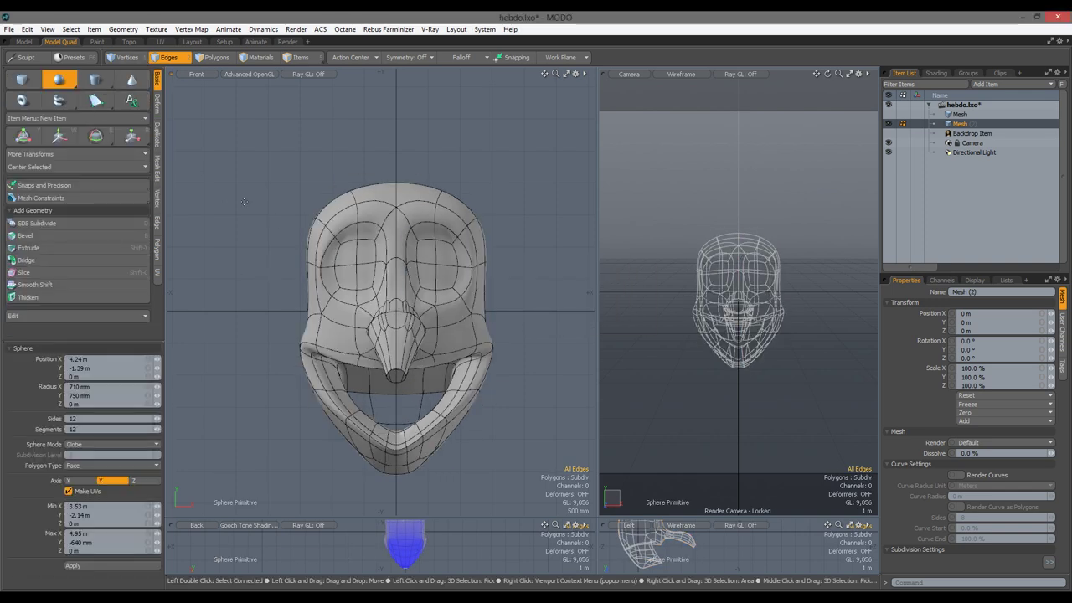
{"action": "key", "text": "ctrl+z"}
{"action": "left_click", "coordinate": [88, 445]}
{"action": "left_click", "coordinate": [88, 473]}
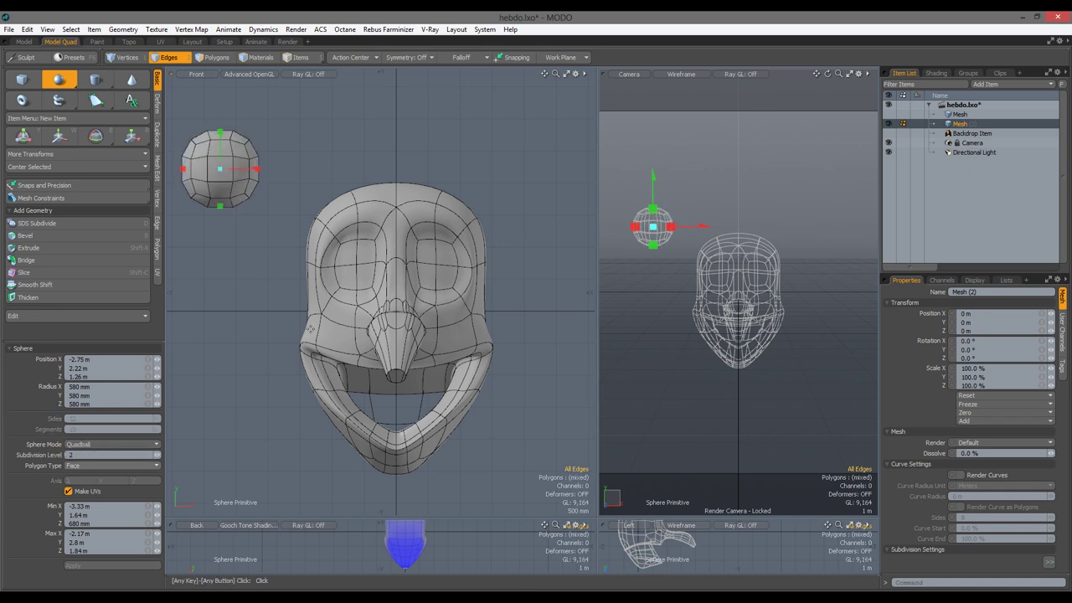
{"action": "key", "text": "space"}
Move the sphere about 2.09 m in X and -1.43 m in Y into the negative X eye socket.
{"action": "key", "text": "w"}
{"action": "left_click_drag", "start_coordinate": [747, 173], "coordinate": [812, 217]}
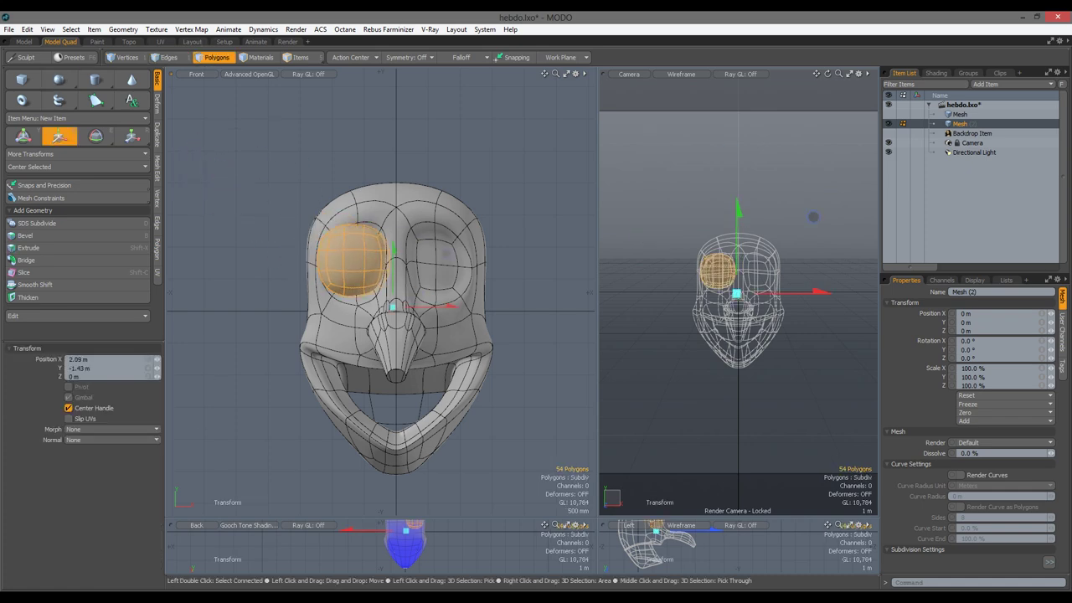
{"action": "left_click_drag", "start_coordinate": [343, 255], "coordinate": [301, 224], "text": "alt"}
{"action": "key", "text": "space"}
With X symmetry on, adjust the outer brow edges and move the inner eye-socket vertices about -70 mm in X and -75 mm in Y.
{"action": "key", "text": "2"}
{"action": "key", "text": "y"}
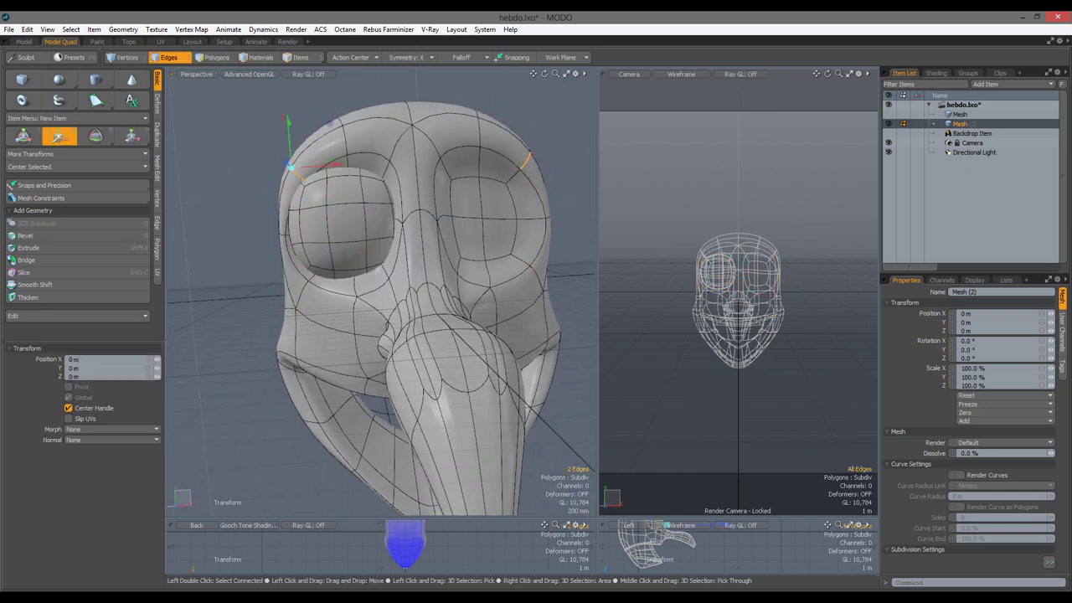
{"action": "key", "text": "3"}
{"action": "key", "text": "1"}
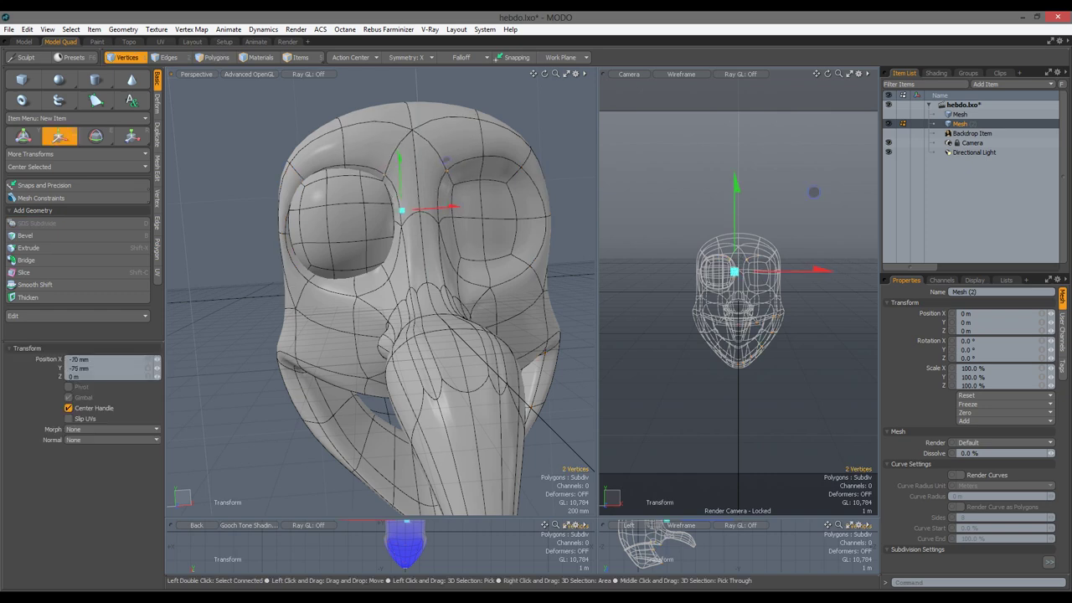
{"action": "key", "text": "space"}
Try to mirror the negative X eyeball across the X axis with vertex merging on.
{"action": "mouse_move", "coordinate": [302, 225]}
{"action": "left_mouse_down", "text": "alt"}
{"action": "mouse_move", "coordinate": [276, 223]}
{"action": "mouse_move", "coordinate": [289, 219]}
{"action": "left_mouse_up", "text": "alt"}
{"action": "key", "text": "3"}
{"action": "double_click", "coordinate": [318, 205]}
{"action": "left_click", "coordinate": [157, 134]}
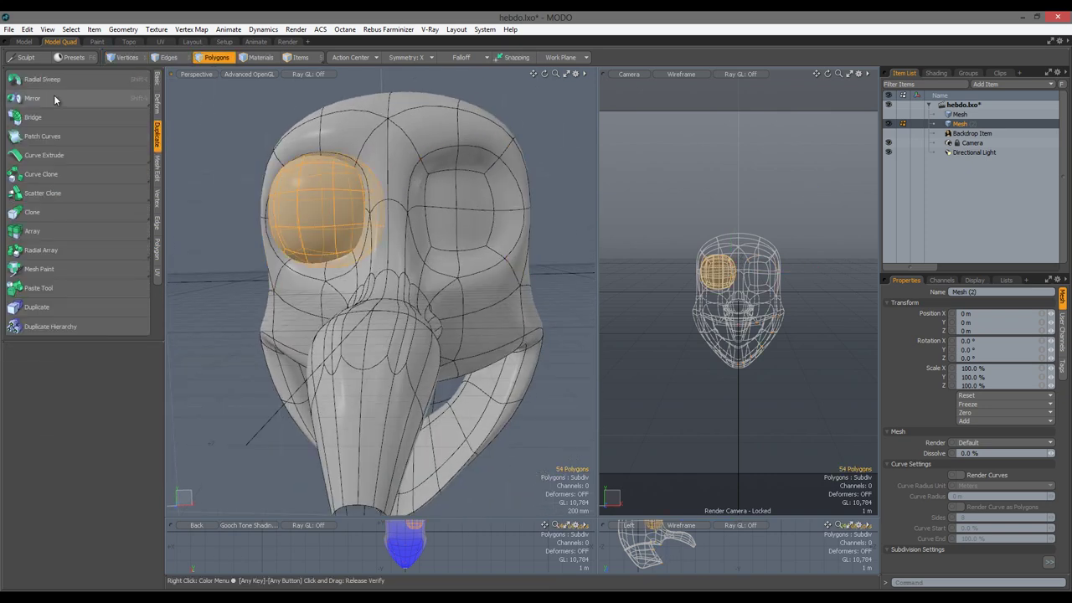
{"action": "left_click", "coordinate": [54, 99]}
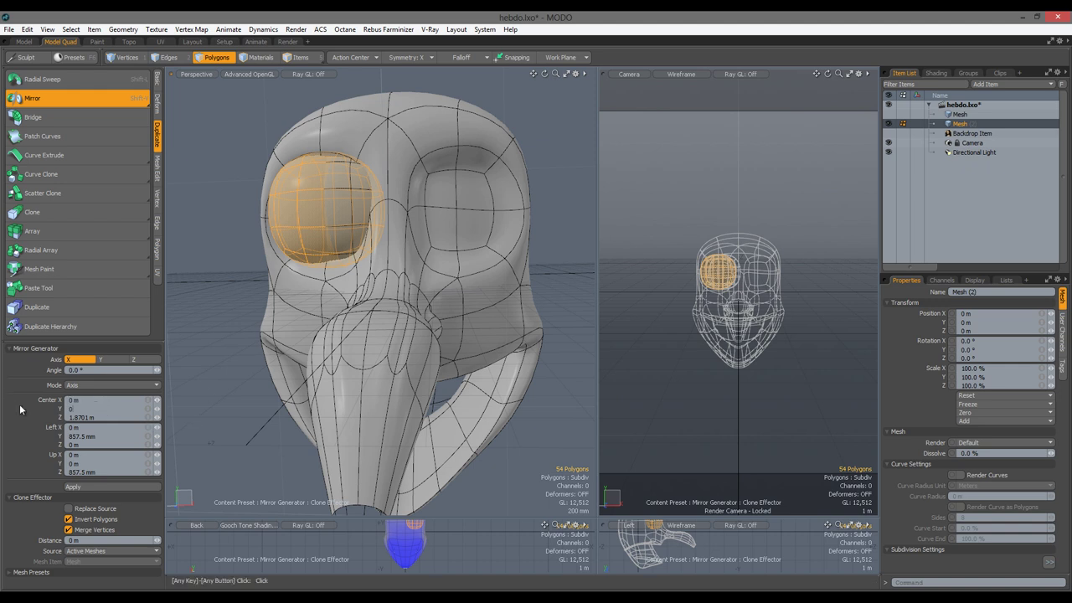
{"action": "left_click_drag", "start_coordinate": [261, 296], "coordinate": [198, 372]}
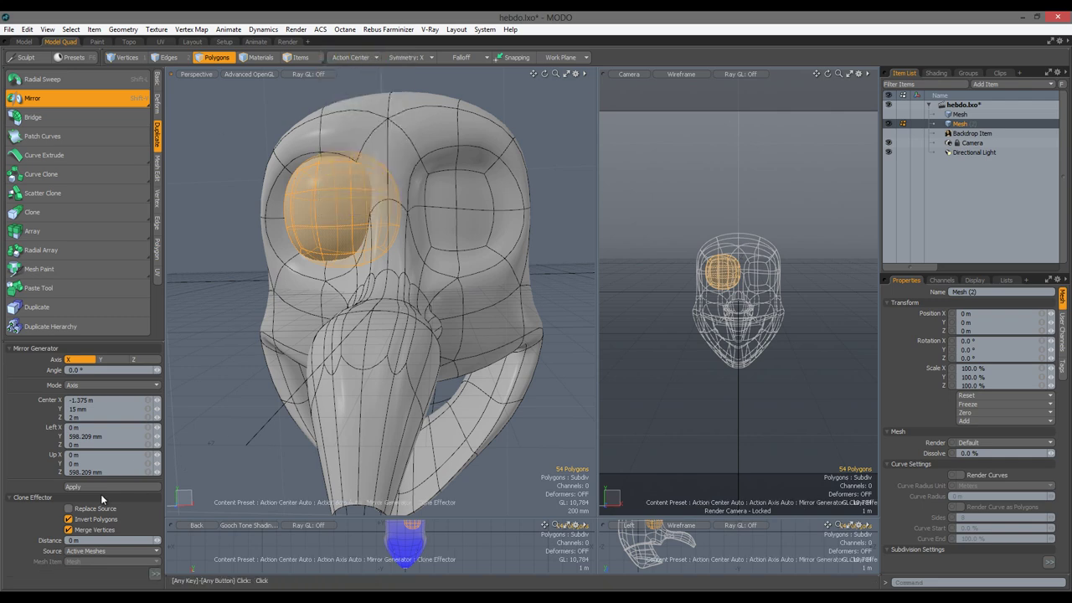
{"action": "scroll", "coordinate": [381, 293], "scroll_direction": "down", "scroll_amount": 3}
Isolate the eyeball in front view and try to mirror it across X with Merge Vertices off.
{"action": "key", "text": "space"}
{"action": "key", "text": "ctrl+space"}
{"action": "left_click", "coordinate": [517, 330]}
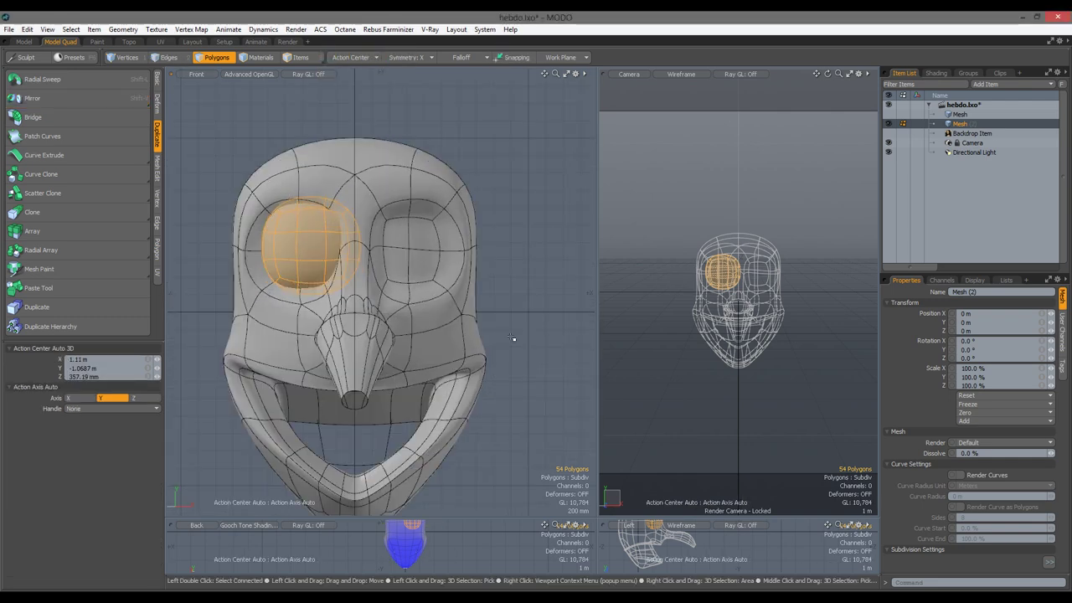
{"action": "key", "text": "shift+h"}
{"action": "left_click", "coordinate": [32, 98]}
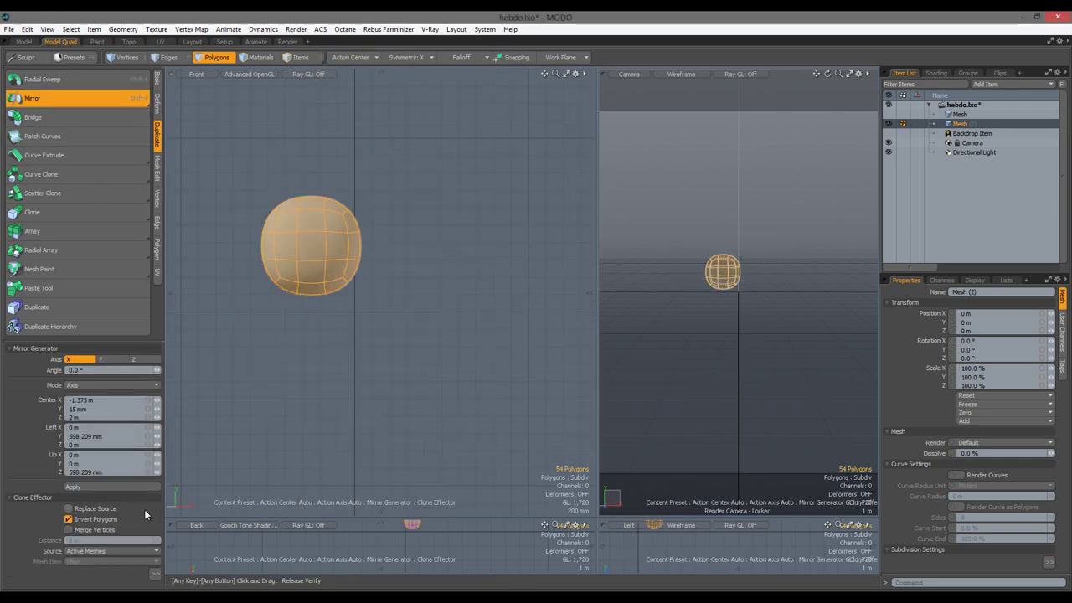
{"action": "left_click", "coordinate": [130, 485]}
{"action": "key", "text": "w"}
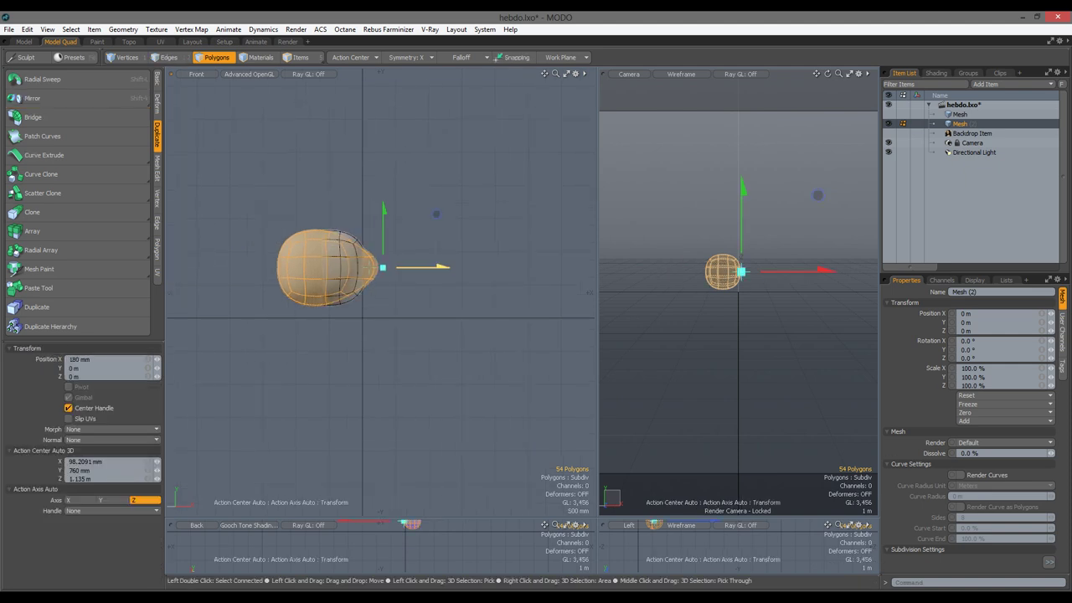
Run Mesh Cleanup on the isolated eyeball and mirror it across X into the opposite eye socket.
{"action": "left_click", "coordinate": [123, 30]}
{"action": "left_click", "coordinate": [41, 249]}
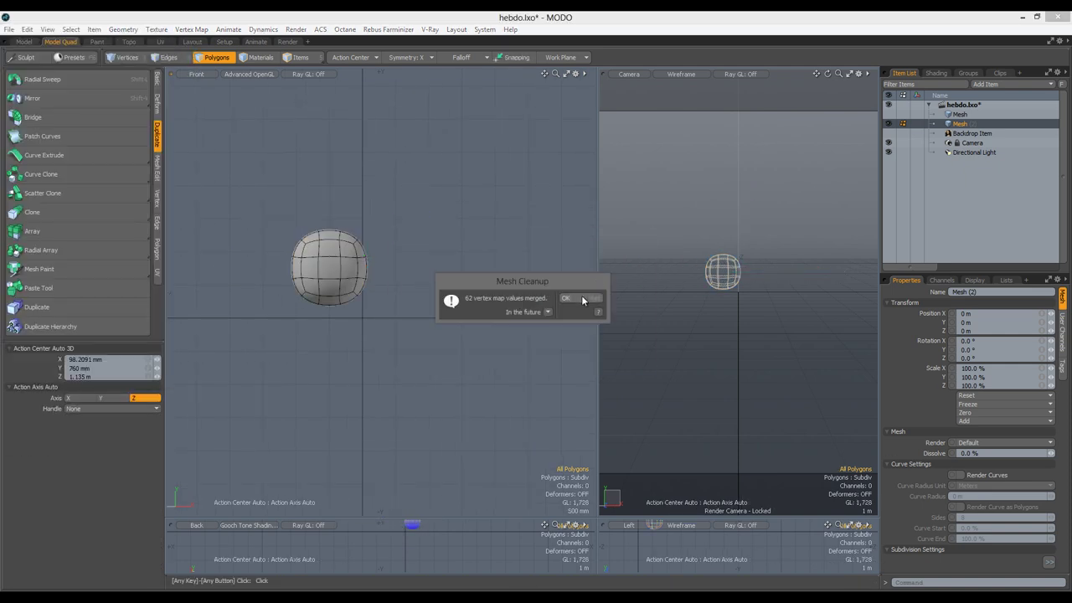
{"action": "left_click", "coordinate": [567, 298]}
{"action": "left_click", "coordinate": [32, 98]}
{"action": "left_click", "coordinate": [270, 270]}
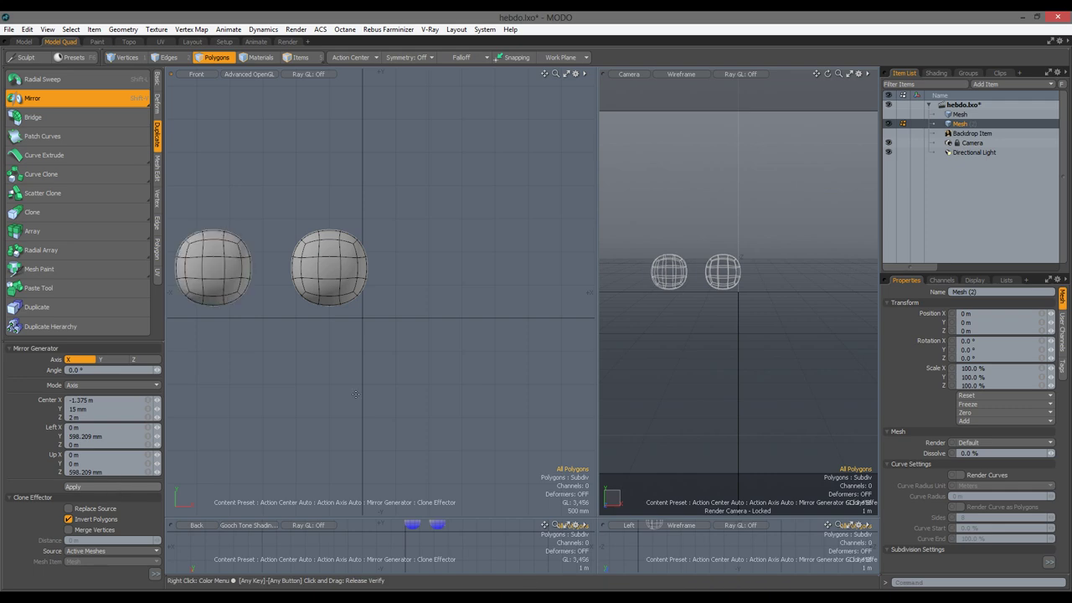
{"action": "left_click_drag", "start_coordinate": [273, 271], "coordinate": [368, 269]}
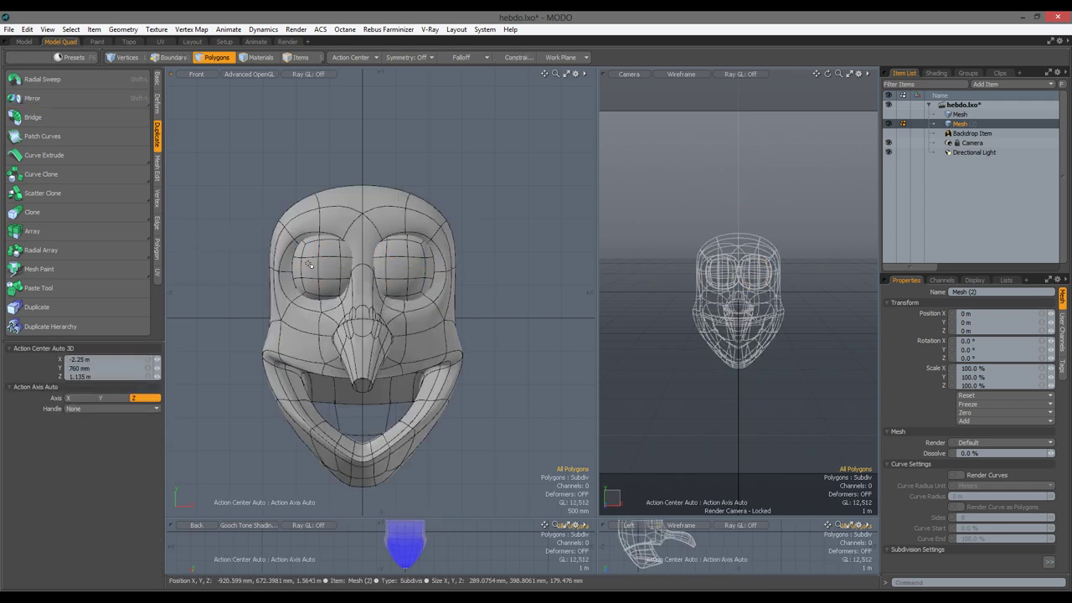
Select both eyeballs and scale them uniformly to 107% with a local action center.
{"action": "left_click", "coordinate": [411, 254], "text": "shift"}
{"action": "left_click", "coordinate": [352, 57]}
{"action": "left_click", "coordinate": [360, 129]}
{"action": "key", "text": "r"}
{"action": "left_click_drag", "start_coordinate": [786, 205], "coordinate": [799, 195]}
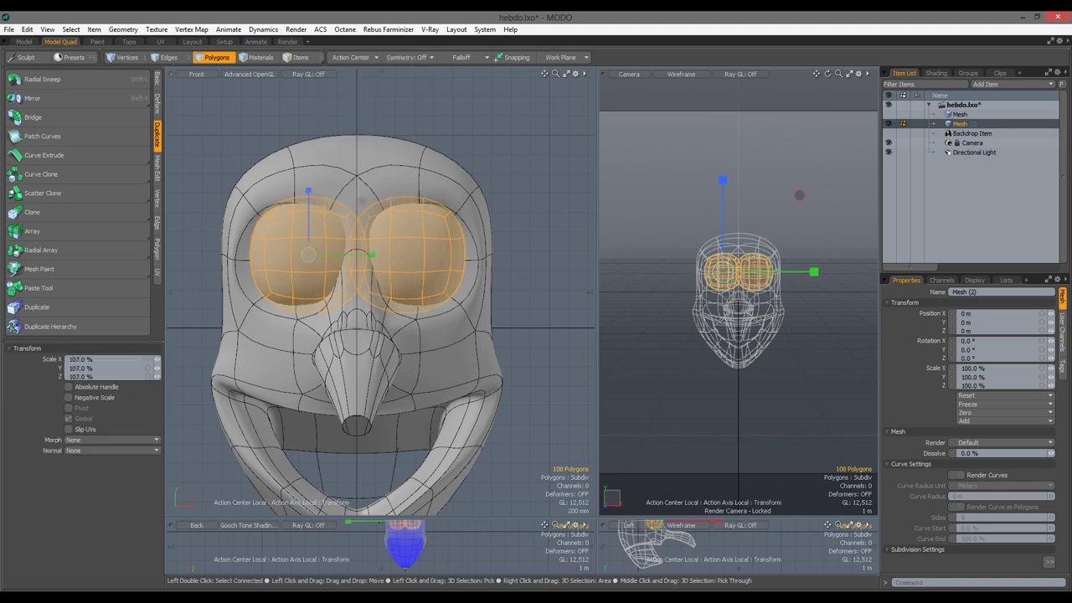
Shift each eyeball outward in its socket, the negative X one by about -90 mm along its local Y.
{"action": "key", "text": "space"}
{"action": "left_click", "coordinate": [551, 265]}
{"action": "left_click", "coordinate": [302, 251]}
{"action": "key", "text": "w"}
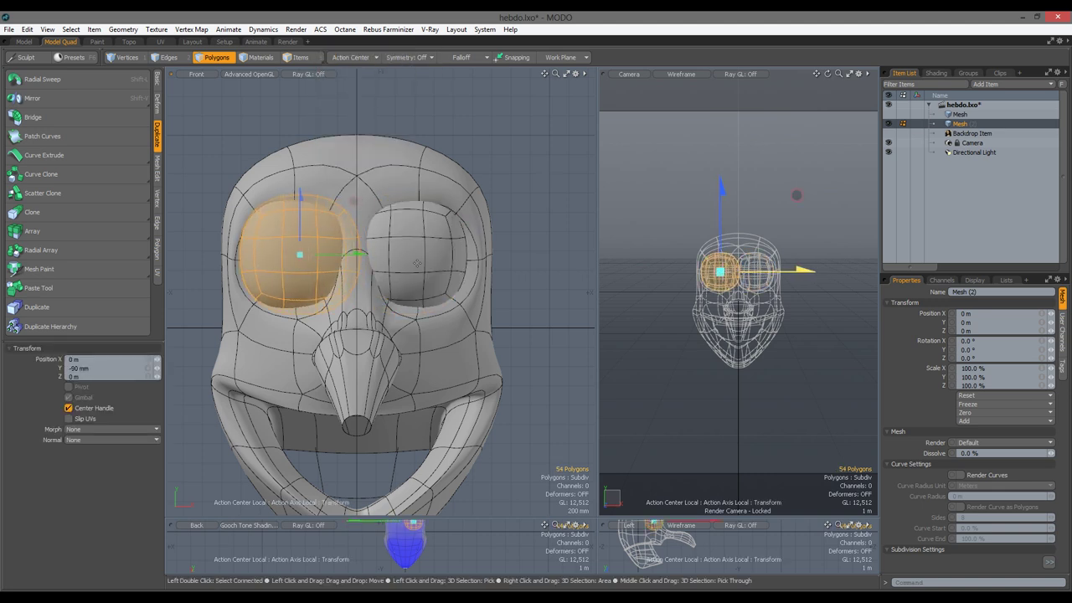
{"action": "left_click", "coordinate": [416, 264]}
{"action": "key", "text": "space"}
{"action": "scroll", "coordinate": [395, 299], "scroll_direction": "down", "scroll_amount": 3}
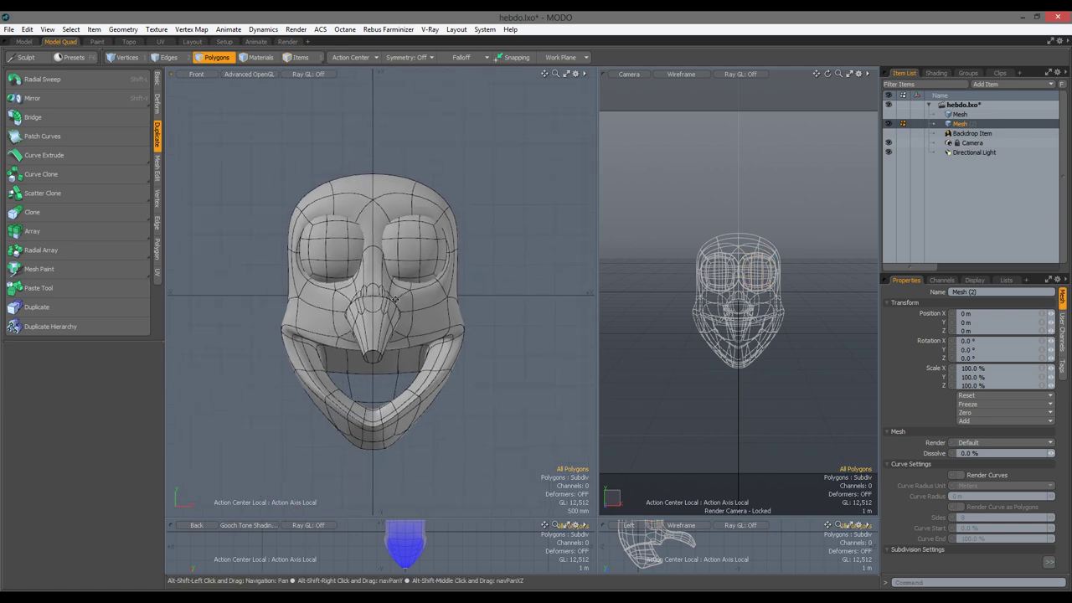
Close the nose tip into a rounded end from its circular edge loop.
{"action": "scroll", "coordinate": [396, 322], "scroll_direction": "up", "scroll_amount": 5}
{"action": "key", "text": "2"}
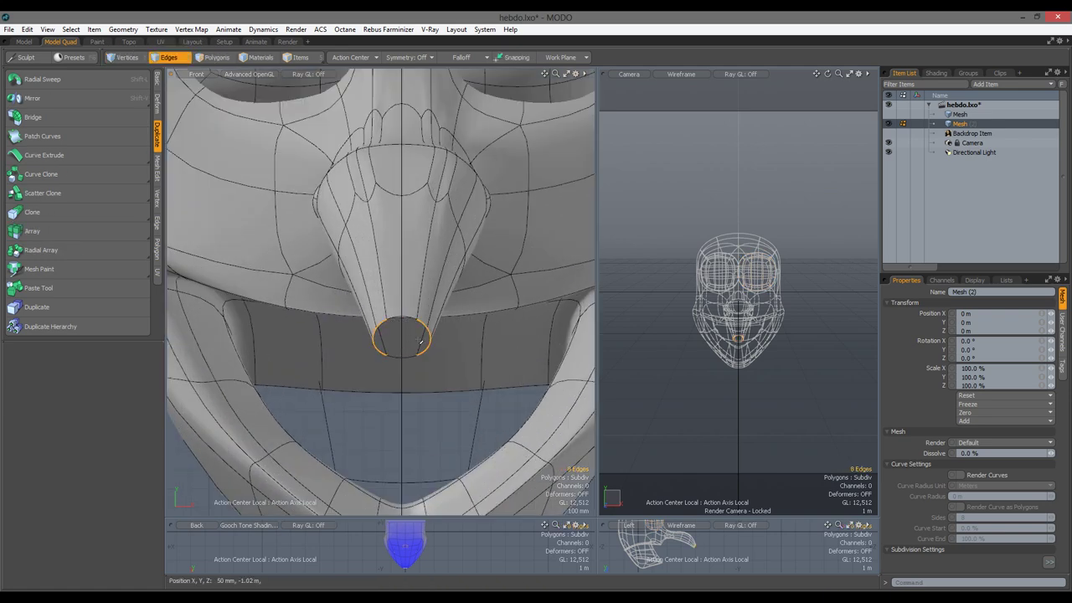
{"action": "right_click", "coordinate": [422, 341]}
{"action": "left_click", "coordinate": [419, 324]}
{"action": "key", "text": "space"}
{"action": "scroll", "coordinate": [414, 337], "scroll_direction": "down", "scroll_amount": 5}
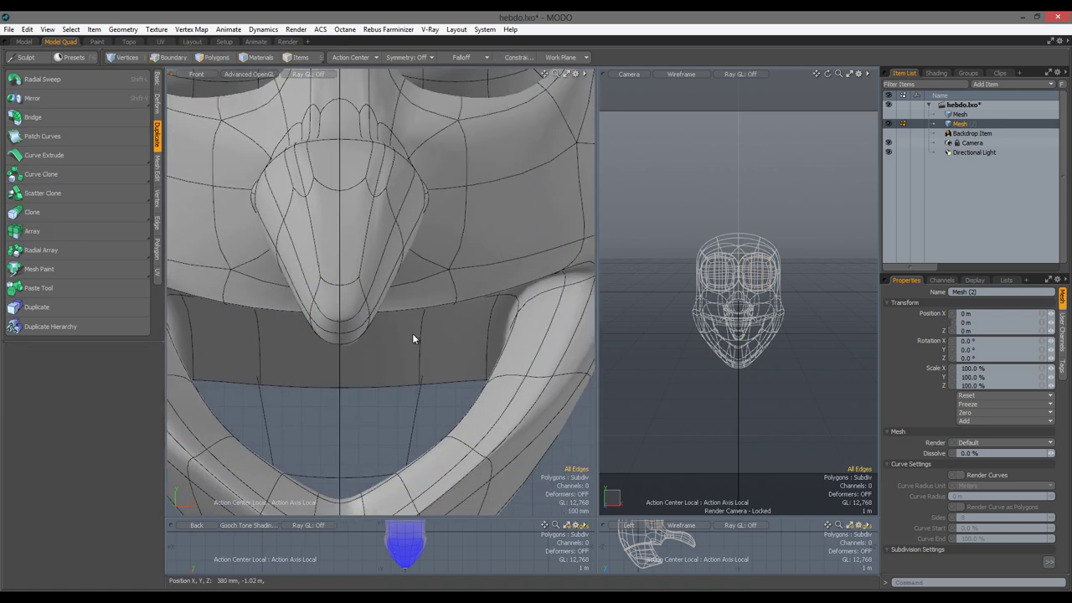
Try to bevel the polygons under both eyes with a -115 mm shift under X symmetry.
{"action": "left_click_drag", "start_coordinate": [414, 337], "coordinate": [360, 289], "text": "alt"}
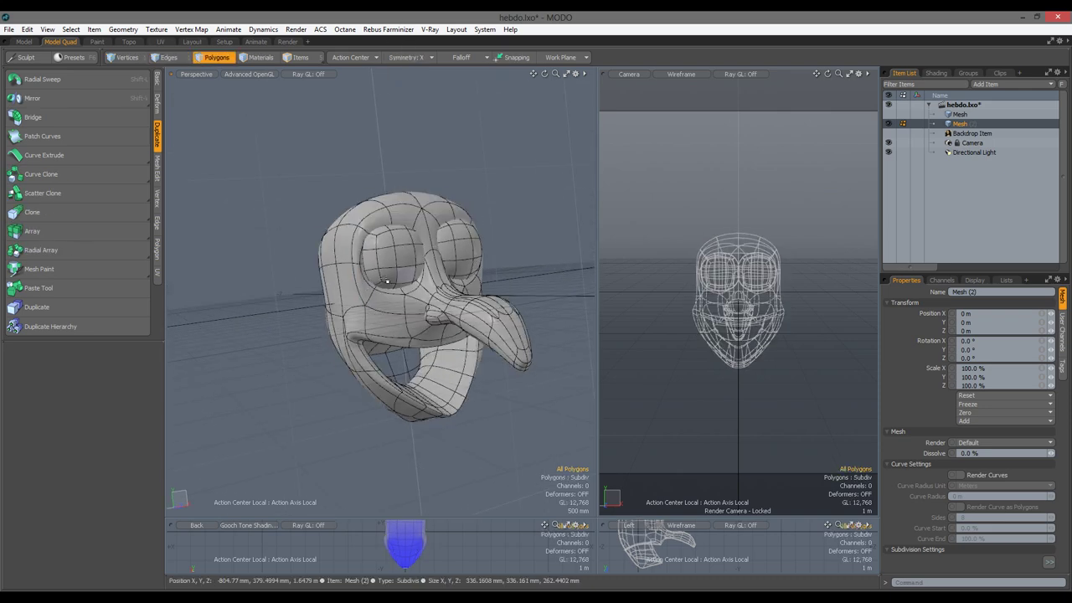
{"action": "left_click", "coordinate": [387, 281]}
{"action": "scroll", "coordinate": [387, 282], "scroll_direction": "up", "scroll_amount": 3}
{"action": "key", "text": "b"}
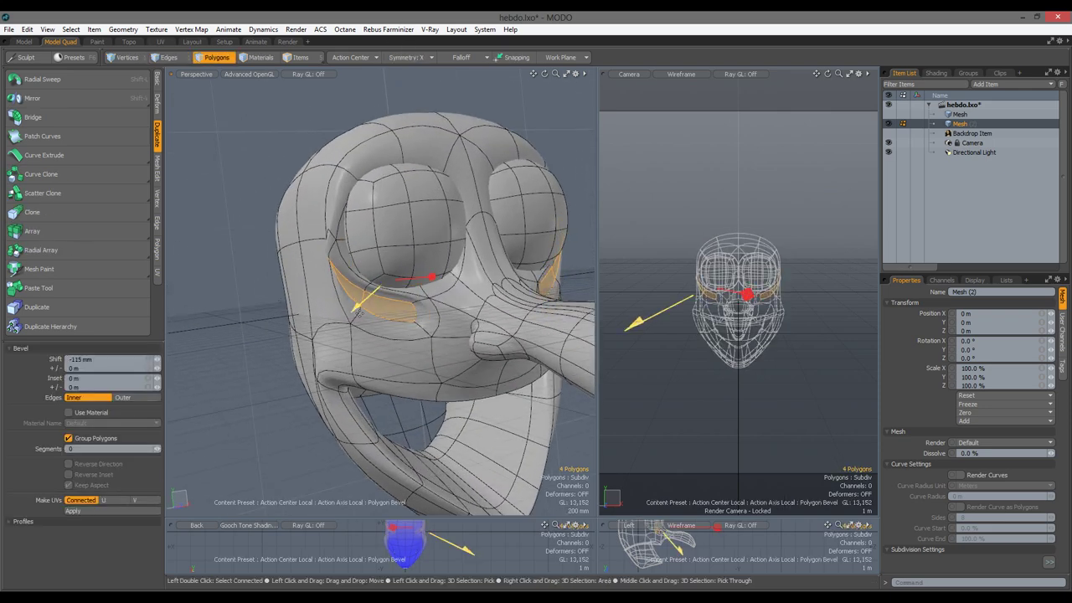
{"action": "left_click_drag", "start_coordinate": [360, 312], "coordinate": [373, 268], "text": "alt"}
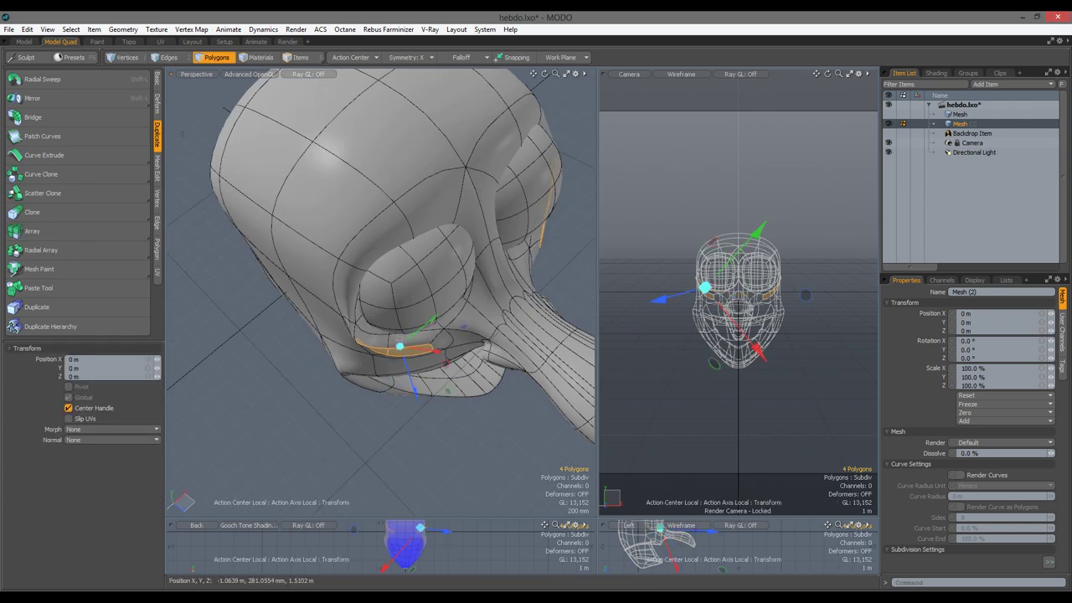
{"action": "key", "text": "space"}
{"action": "scroll", "coordinate": [373, 261], "scroll_direction": "up", "scroll_amount": 3}
{"action": "scroll", "coordinate": [373, 261], "scroll_direction": "down", "scroll_amount": 5}
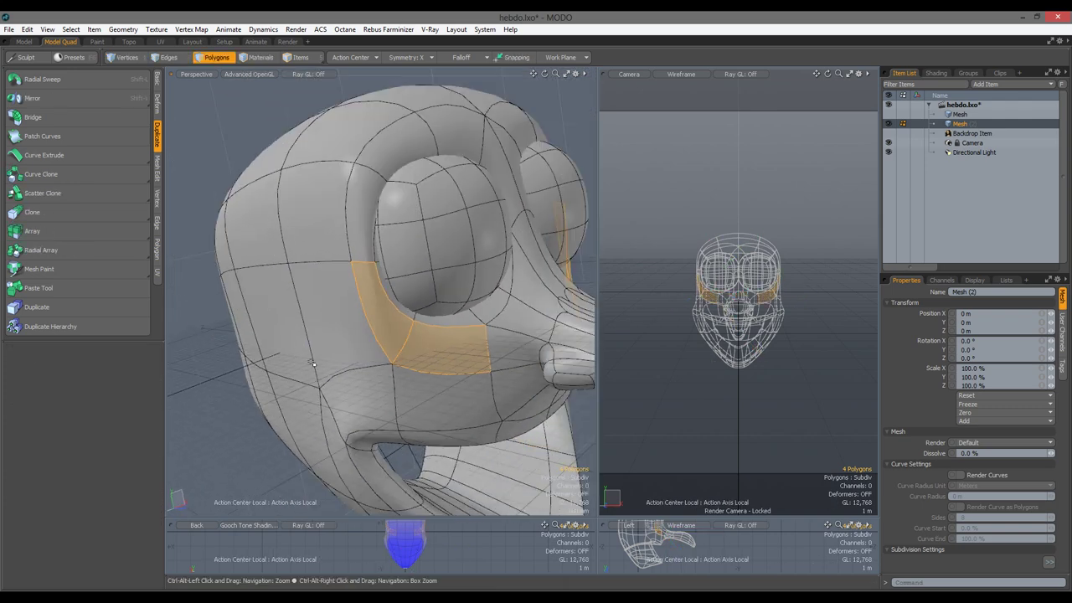
Move the edges beneath both eye sockets about 115 mm in X and -295 mm in Y to form the cheeks.
{"action": "key", "text": "2"}
{"action": "left_click_drag", "start_coordinate": [361, 453], "coordinate": [390, 365], "text": "alt"}
{"action": "scroll", "coordinate": [390, 365], "scroll_direction": "up", "scroll_amount": 3}
{"action": "key", "text": "w"}
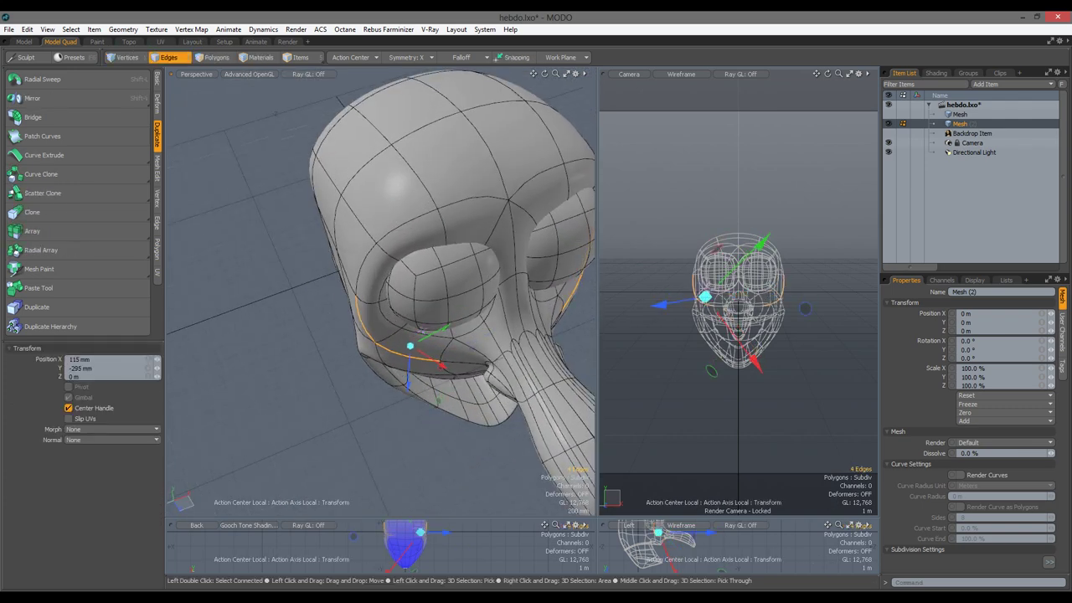
{"action": "left_click_drag", "start_coordinate": [351, 276], "coordinate": [385, 331], "text": "alt"}
{"action": "key", "text": "space"}
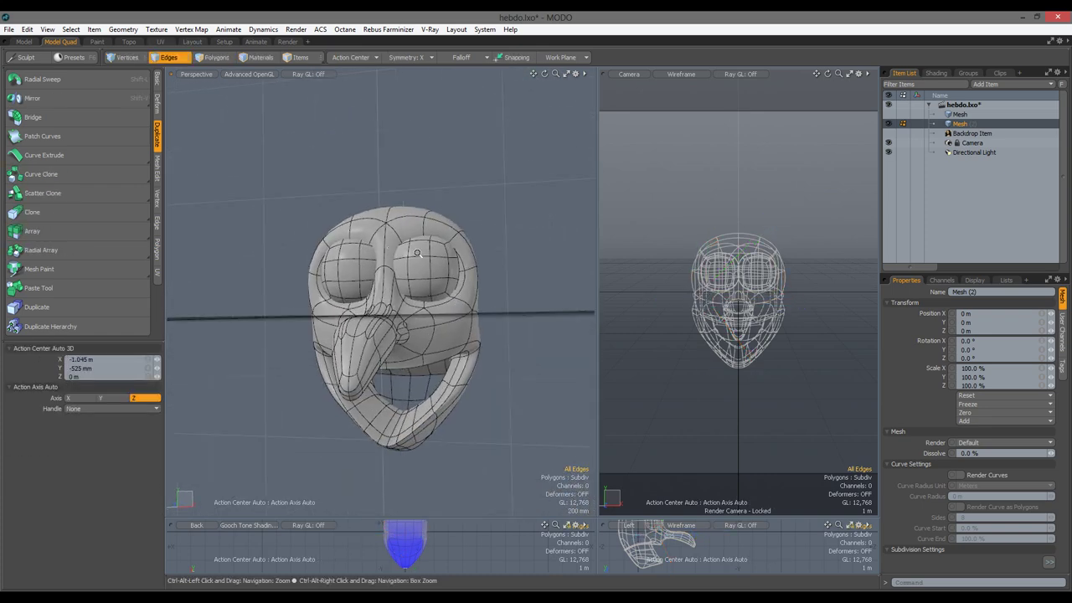
Isolate the head from the eyeballs, adjust the inner upper eye-socket edges with X symmetry, and unhide the eyeballs.
{"action": "scroll", "coordinate": [394, 335], "scroll_direction": "up", "scroll_amount": 5}
{"action": "double_click", "coordinate": [398, 334]}
{"action": "key", "text": "space"}
{"action": "left_click_drag", "start_coordinate": [384, 265], "coordinate": [384, 255], "text": "alt"}
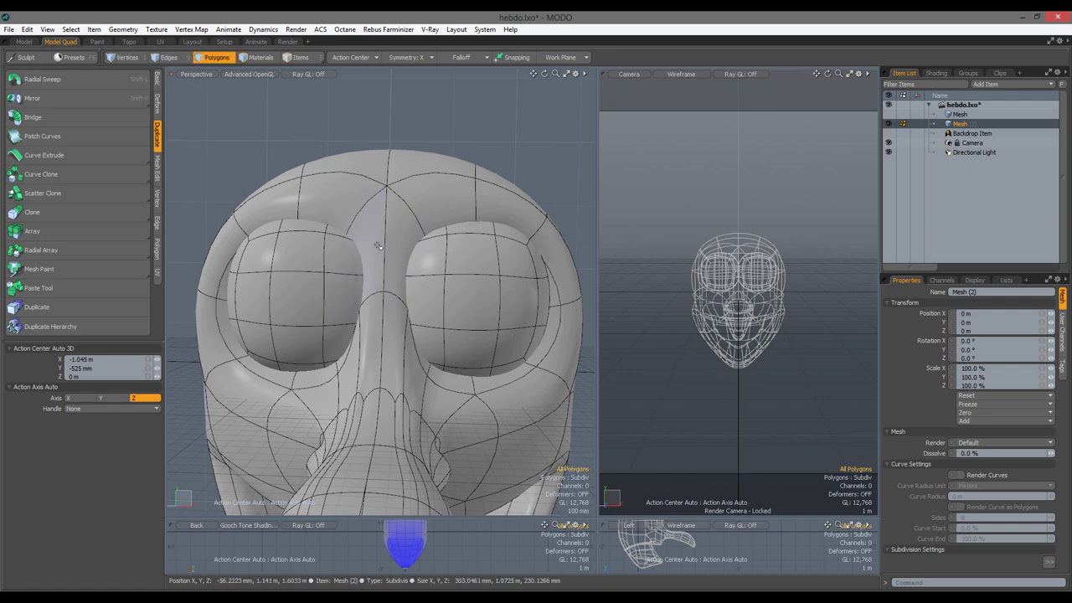
{"action": "double_click", "coordinate": [378, 246]}
{"action": "key", "text": "shift+h"}
{"action": "key", "text": "2"}
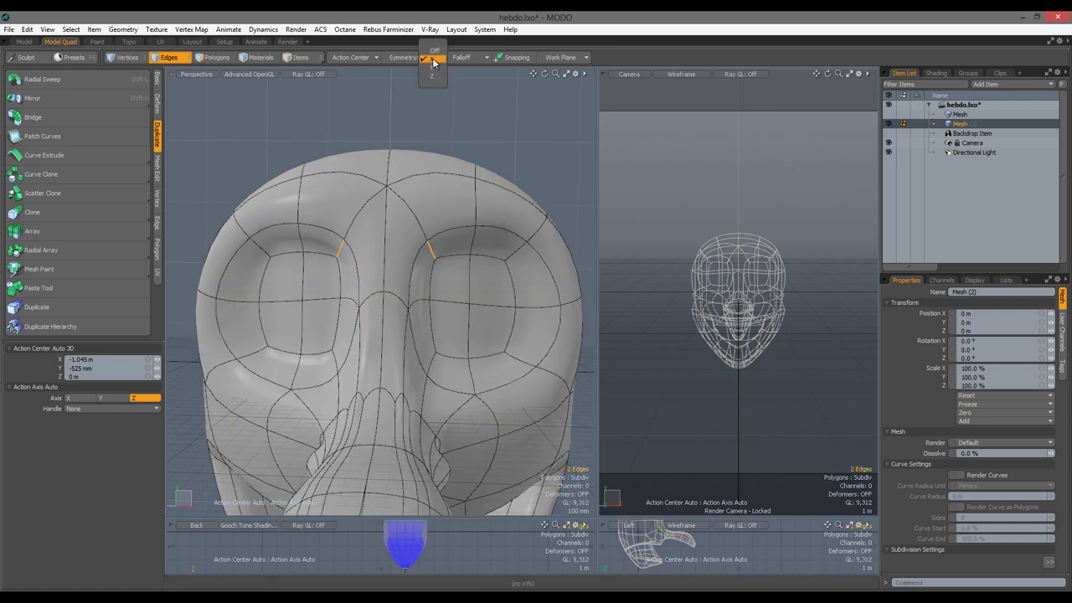
{"action": "left_click", "coordinate": [433, 63]}
{"action": "key", "text": "u"}
{"action": "key", "text": "y"}
{"action": "key", "text": "space"}
{"action": "scroll", "coordinate": [376, 284], "scroll_direction": "down", "scroll_amount": 3}
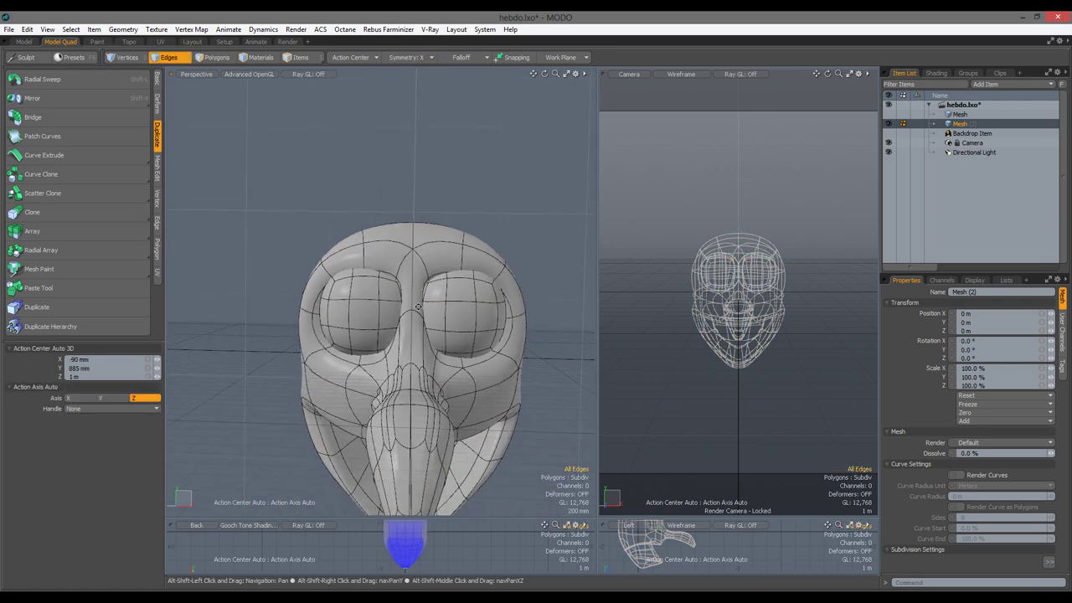
Turn symmetry off and create a coarse quad sphere beside the head on its negative X side.
{"action": "left_click_drag", "start_coordinate": [376, 284], "coordinate": [452, 276], "text": "alt"}
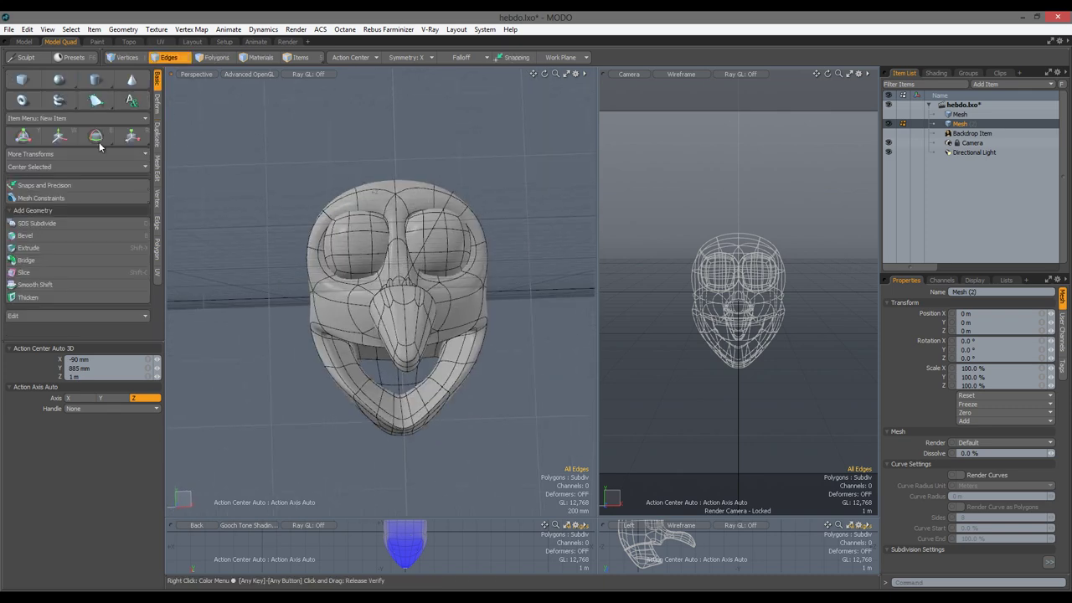
{"action": "left_click", "coordinate": [425, 55]}
{"action": "key", "text": "space"}
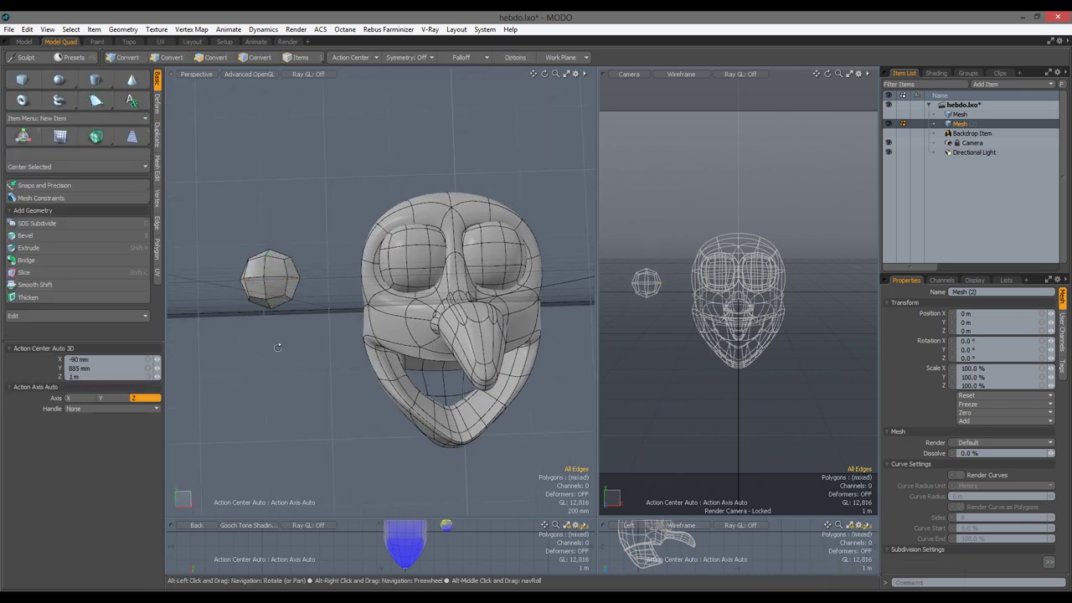
{"action": "left_click_drag", "start_coordinate": [376, 284], "coordinate": [335, 277], "text": "alt"}
Taper the sphere into a tooth shape and move it about 3.1 m in X and -2.09 m in Y to the lower lip.
{"action": "key", "text": "3"}
{"action": "left_click", "coordinate": [277, 255]}
{"action": "left_click_drag", "start_coordinate": [277, 255], "coordinate": [360, 303], "text": "alt"}
{"action": "key", "text": "r"}
{"action": "key", "text": "space"}
{"action": "double_click", "coordinate": [389, 328]}
{"action": "key", "text": "r"}
{"action": "key", "text": "w"}
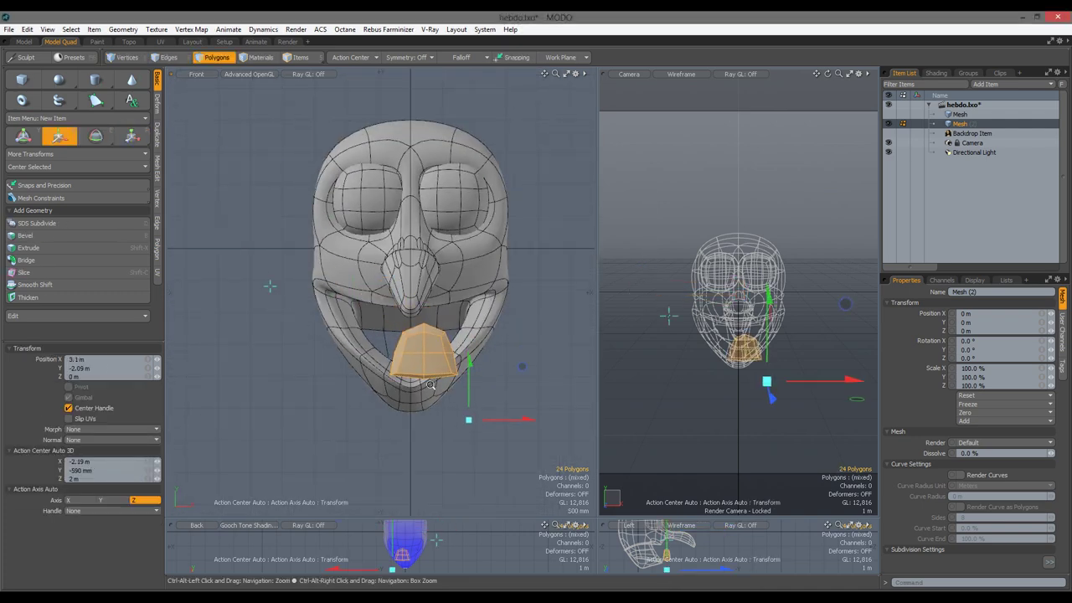
Shrink the tooth, seat it near the middle of the lower lip, and convert it to a subdivision surface.
{"action": "left_click_drag", "start_coordinate": [429, 384], "coordinate": [444, 409], "text": "ctrl+alt"}
{"action": "key", "text": "ctrl+z"}
{"action": "key", "text": "y"}
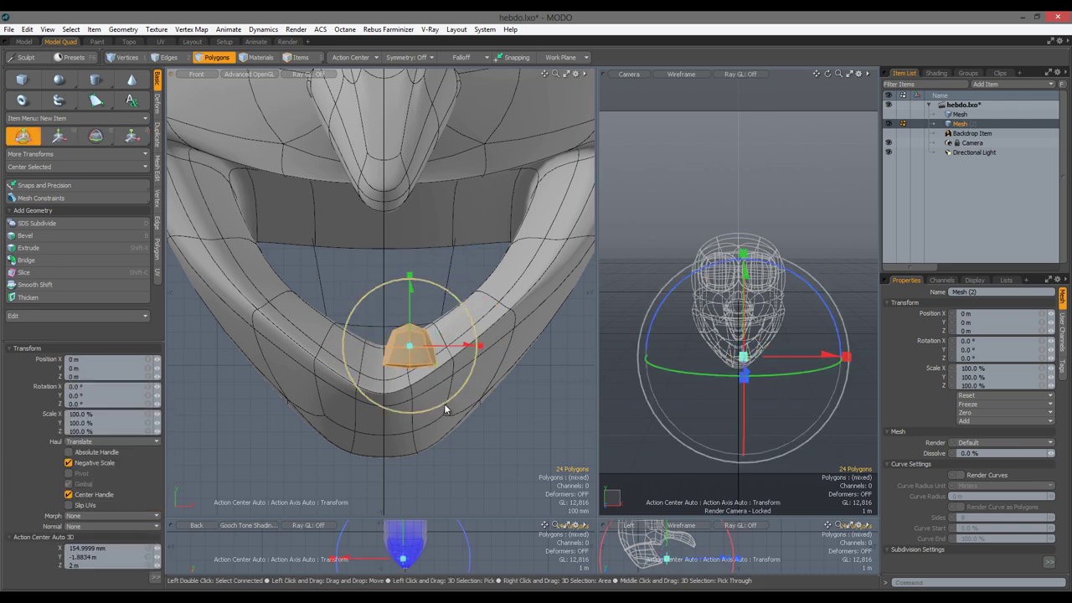
{"action": "left_click_drag", "start_coordinate": [393, 360], "coordinate": [415, 368], "text": "alt"}
{"action": "key", "text": "space"}
{"action": "key", "text": "Tab"}
Refine the tooth's shape and place a second copy beside it on the positive X side of the lower lip.
{"action": "key", "text": "3"}
{"action": "key", "text": "y"}
{"action": "key", "text": "t"}
{"action": "key", "text": "space"}
{"action": "key", "text": "3"}
{"action": "scroll", "coordinate": [423, 372], "scroll_direction": "up", "scroll_amount": 4}
{"action": "double_click", "coordinate": [347, 381]}
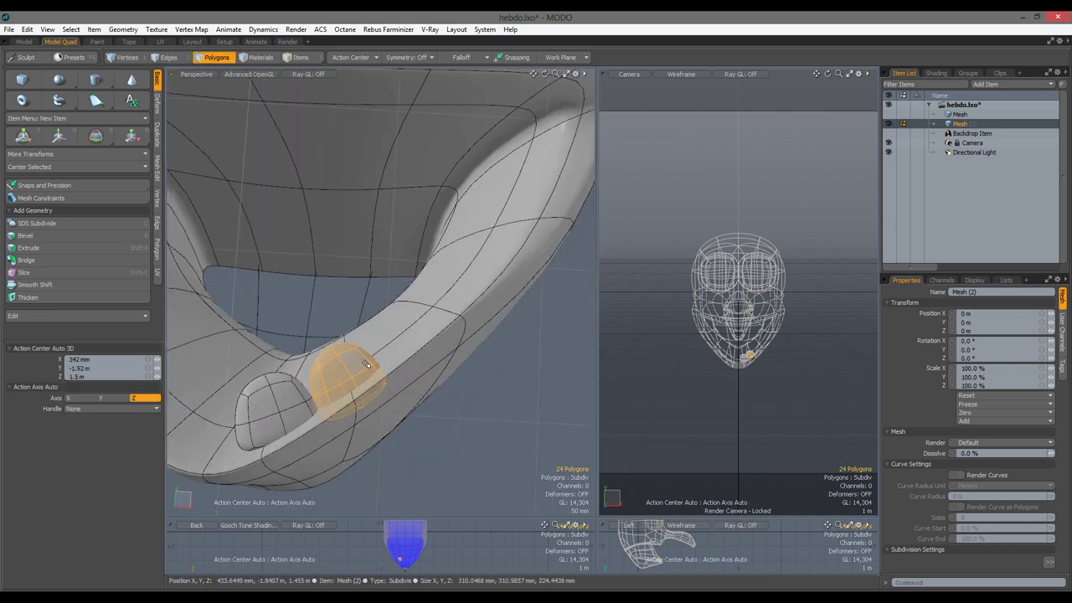
Place further tooth copies along the lower lip toward the positive X mouth corner to make a row of six.
{"action": "key", "text": "w"}
{"action": "left_click_drag", "start_coordinate": [417, 434], "coordinate": [506, 387], "text": "alt"}
{"action": "key", "text": "e"}
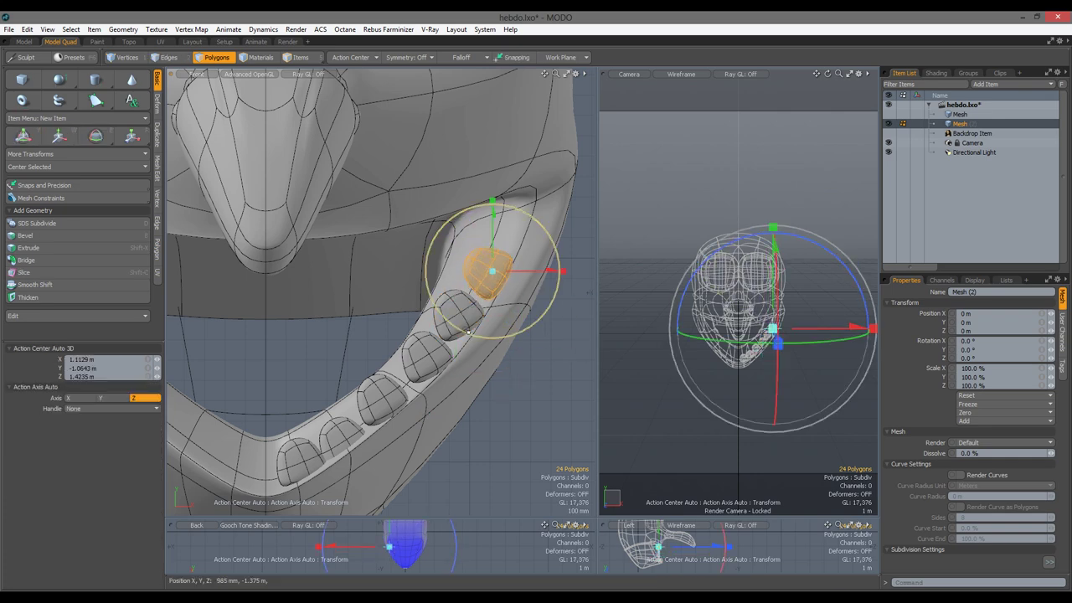
Rotate the teeth near the mouth corner in front view so they follow the curve of the lower lip.
{"action": "left_click", "coordinate": [454, 318]}
{"action": "key", "text": "space"}
{"action": "double_click", "coordinate": [419, 358]}
{"action": "key", "text": "e"}
{"action": "key", "text": "space"}
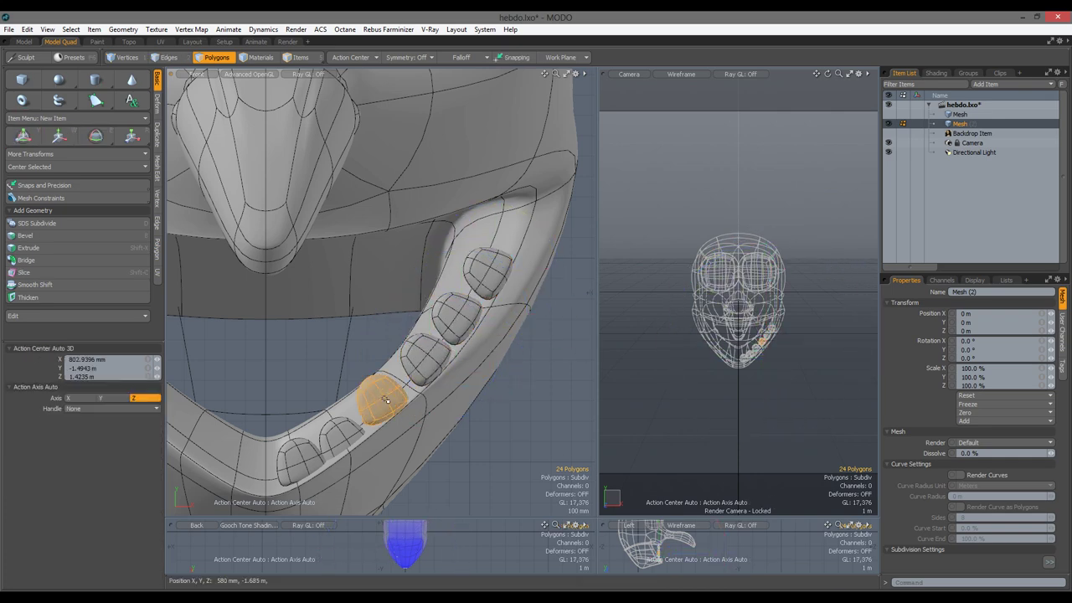
Move the three teeth nearest the mouth corner back onto the lip surface, one by about -30 mm in Y and -374 mm in Z.
{"action": "left_click_drag", "start_coordinate": [419, 358], "coordinate": [511, 364], "text": "alt"}
{"action": "key", "text": "w"}
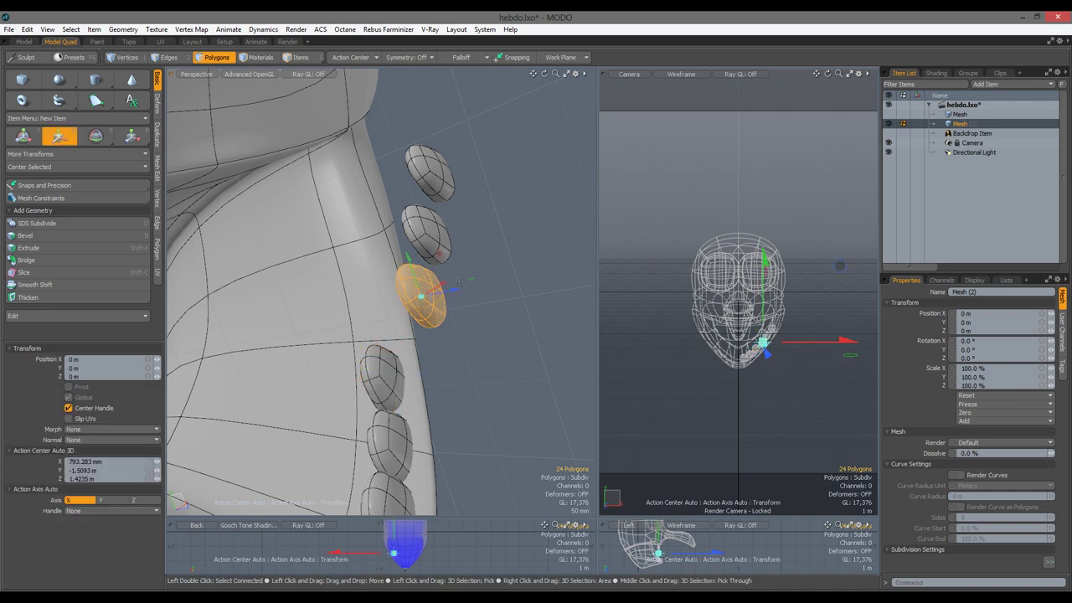
{"action": "left_click_drag", "start_coordinate": [420, 295], "coordinate": [425, 237]}
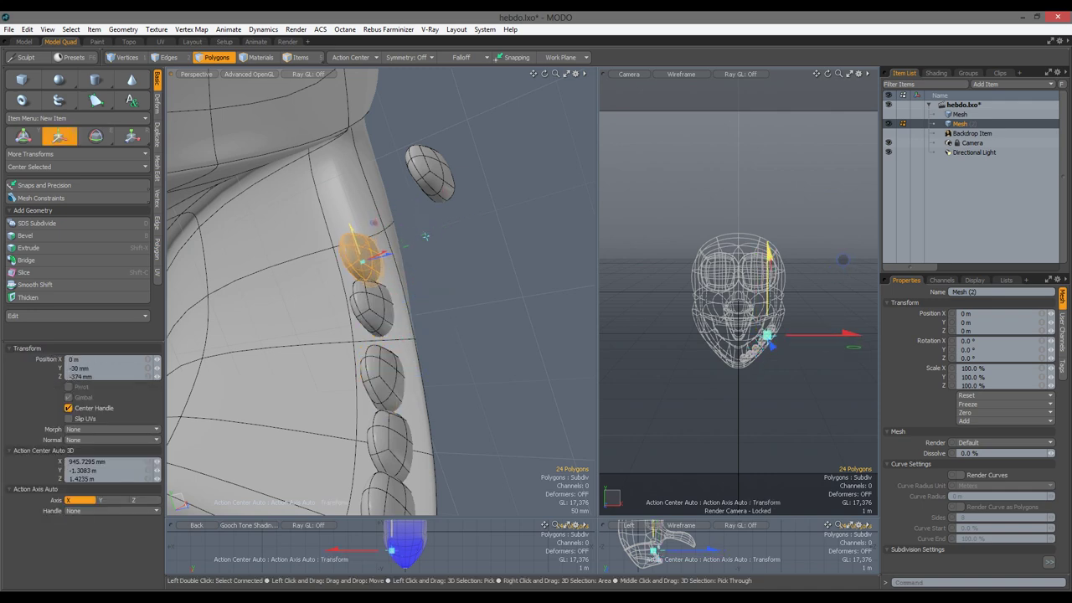
{"action": "double_click", "coordinate": [431, 172]}
{"action": "left_click_drag", "start_coordinate": [428, 176], "coordinate": [400, 381], "text": "alt"}
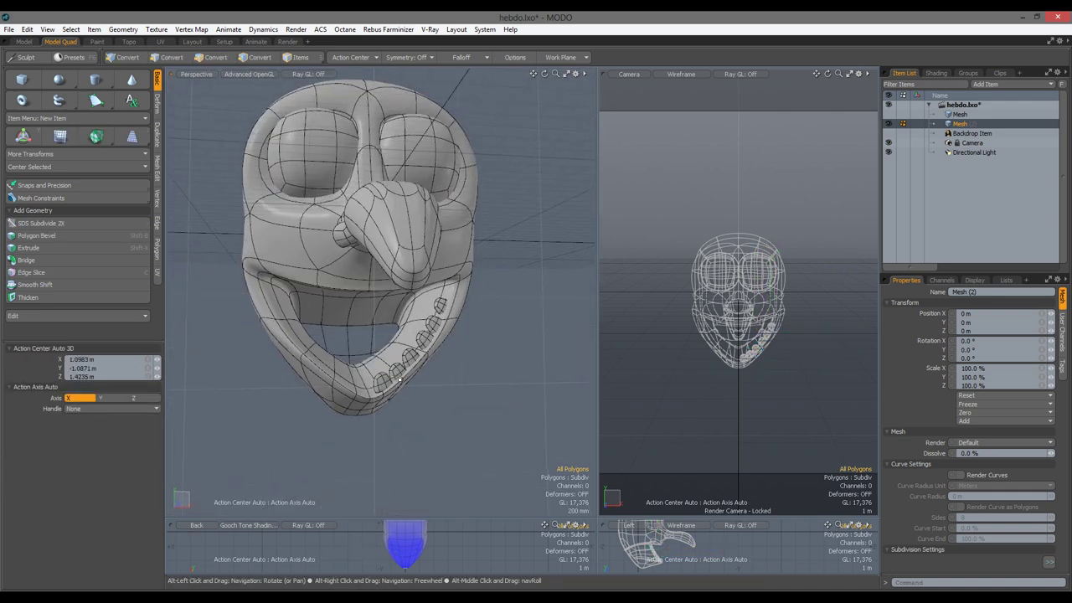
Mirror the six lower teeth across X and place the copies along the negative X side of the lower lip.
{"action": "left_click", "coordinate": [156, 134]}
{"action": "left_click", "coordinate": [32, 98]}
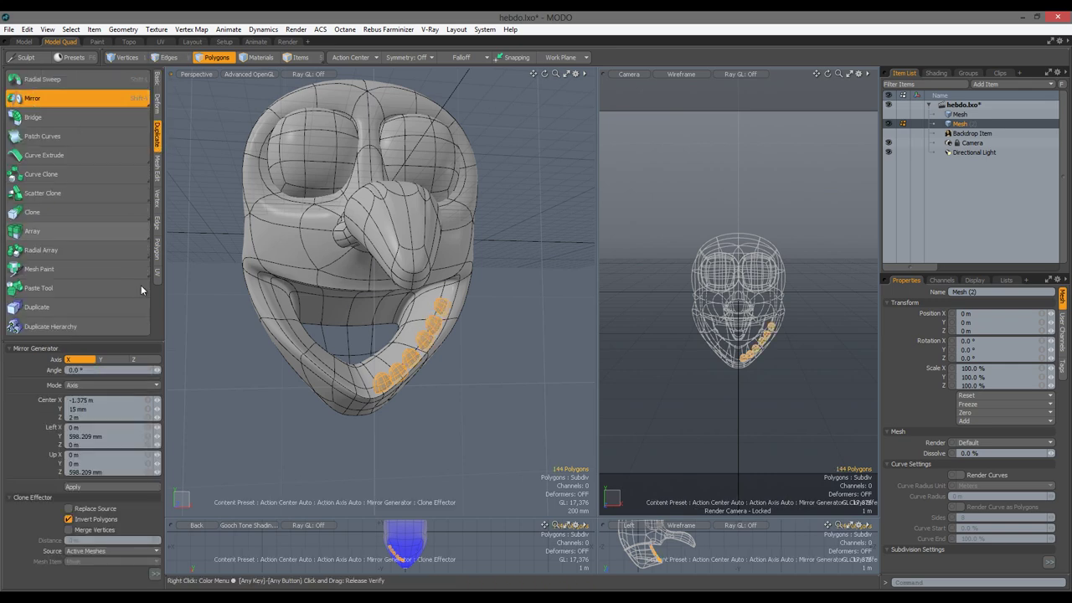
{"action": "left_click", "coordinate": [95, 486]}
{"action": "key", "text": "w"}
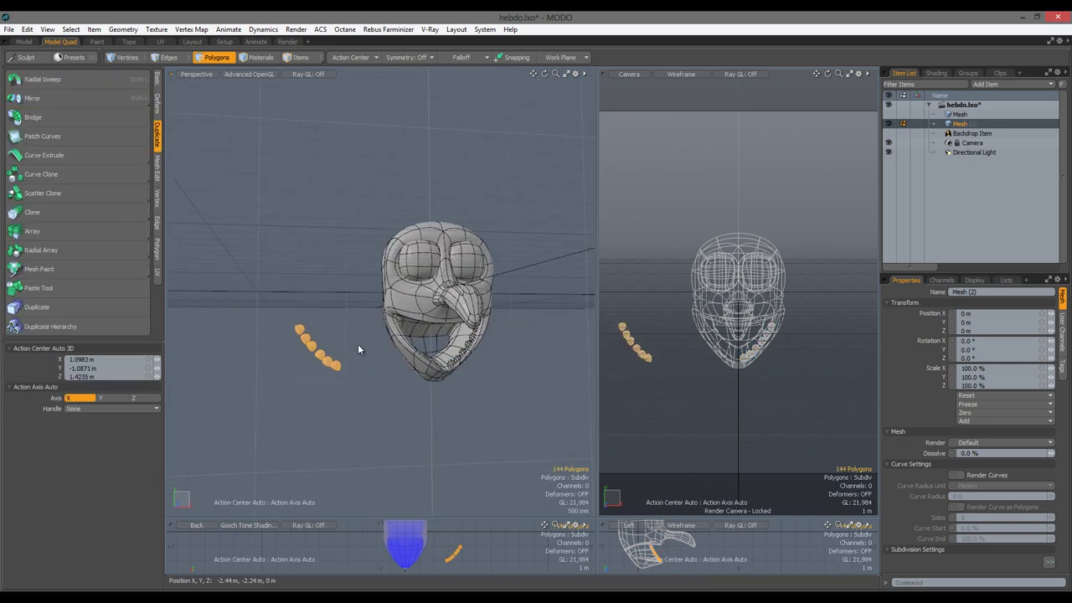
{"action": "scroll", "coordinate": [359, 352], "scroll_direction": "up", "scroll_amount": 5}
{"action": "left_click_drag", "start_coordinate": [377, 277], "coordinate": [393, 251], "text": "alt"}
{"action": "double_click", "coordinate": [396, 347]}
{"action": "double_click", "coordinate": [473, 343], "text": "shift"}
{"action": "key", "text": "space"}
{"action": "key", "text": "a"}
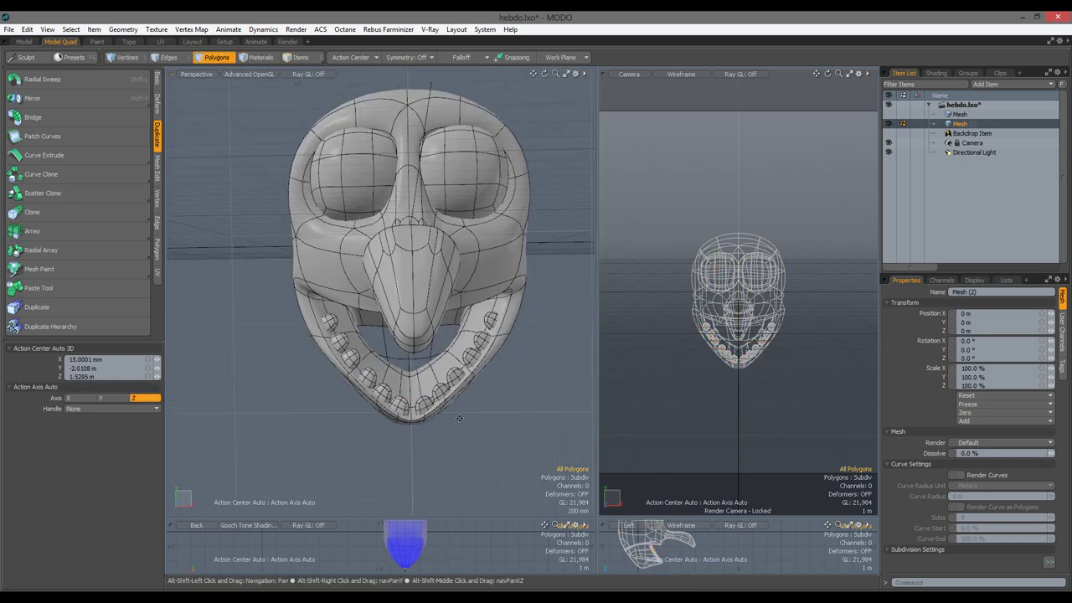
Create a flat rectangle above the head, loop slice it uniformly into three segments, and bend it into an arched eyebrow.
{"action": "left_click_drag", "start_coordinate": [414, 370], "coordinate": [315, 374], "text": "alt"}
{"action": "left_click_drag", "start_coordinate": [310, 416], "coordinate": [351, 394], "text": "ctrl+alt"}
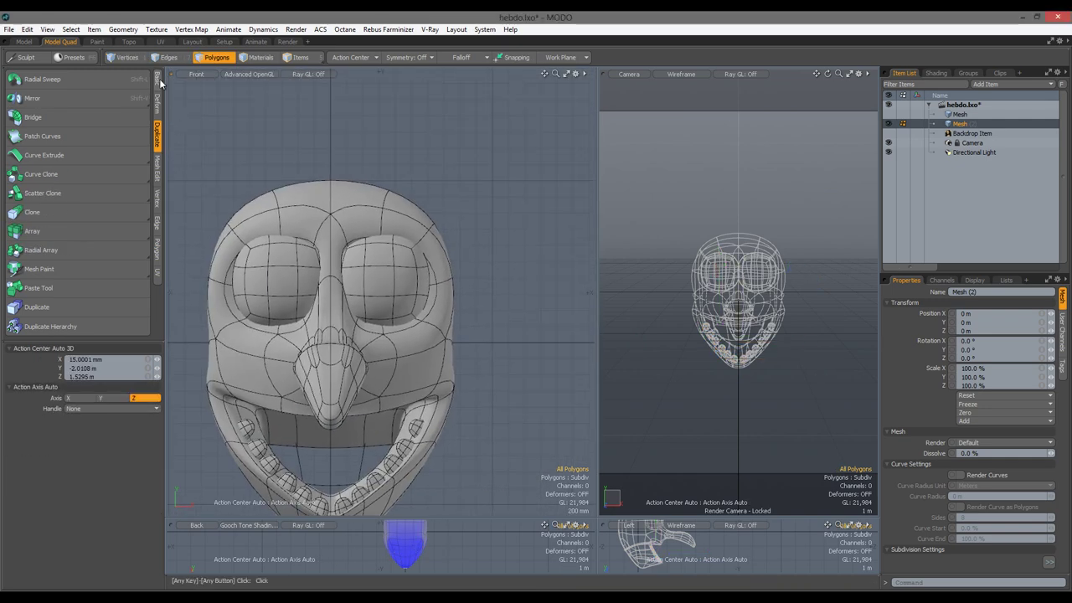
{"action": "left_click", "coordinate": [157, 80]}
{"action": "key", "text": "alt+c"}
{"action": "left_click", "coordinate": [124, 370]}
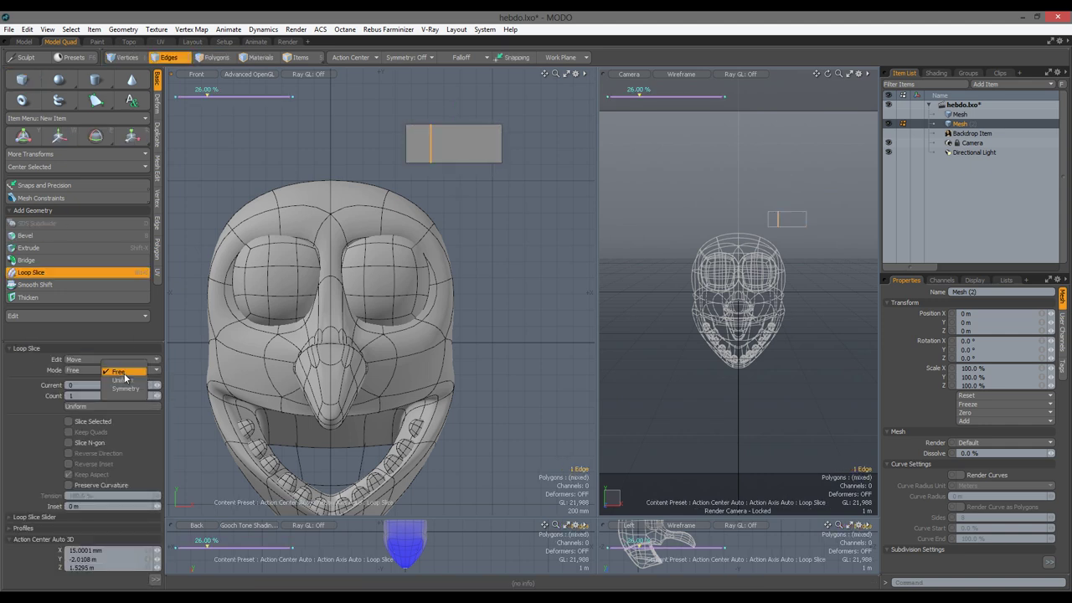
{"action": "key", "text": "1"}
{"action": "key", "text": "t"}
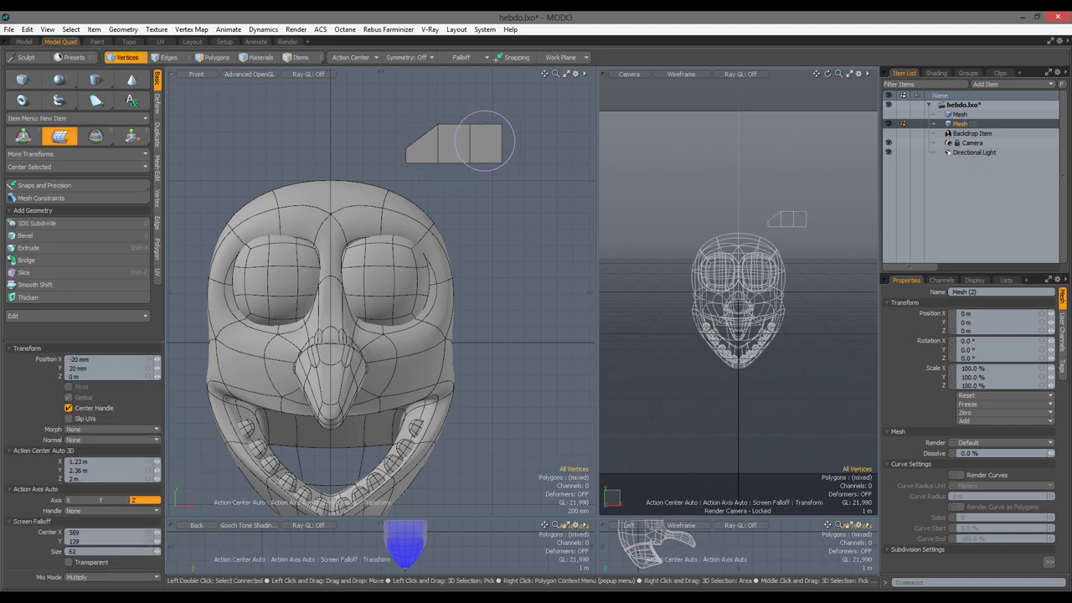
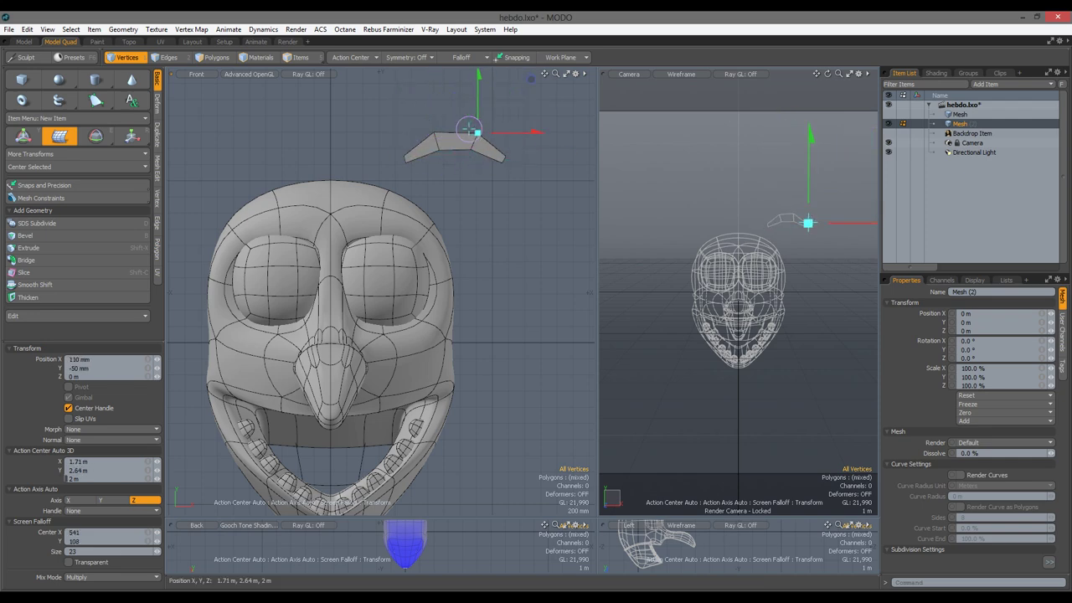
Move the eyebrow polygons onto the forehead above the positive X eye and rotate them to follow the brow.
{"action": "key", "text": "3"}
{"action": "left_click_drag", "start_coordinate": [469, 134], "coordinate": [436, 180]}
{"action": "scroll", "coordinate": [436, 180], "scroll_direction": "up", "scroll_amount": 2}
{"action": "key", "text": "y"}
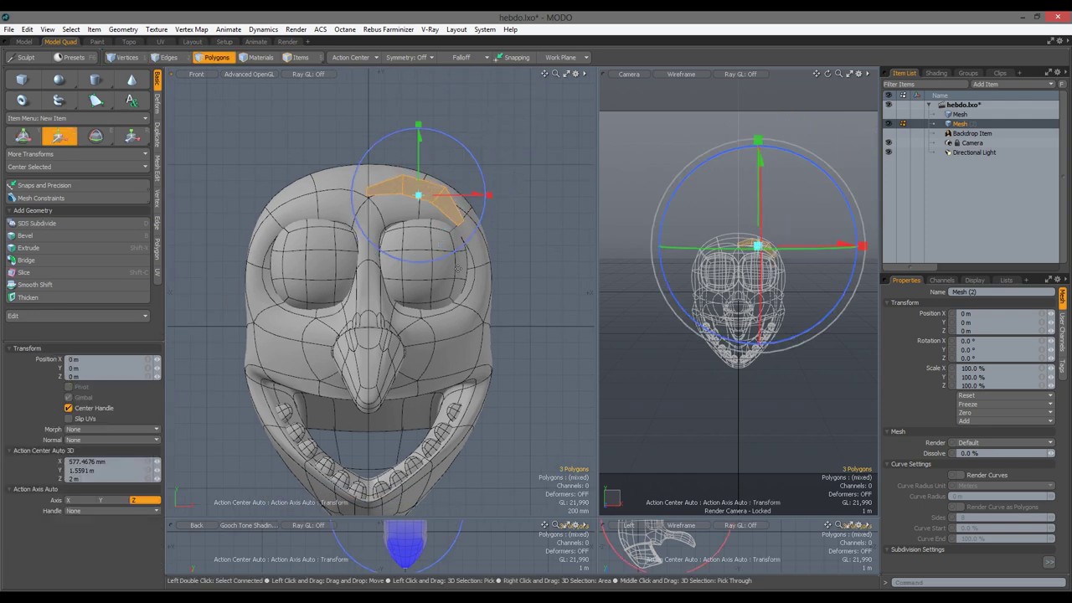
{"action": "key", "text": "ctrl+space"}
{"action": "left_click", "coordinate": [473, 215]}
{"action": "left_click_drag", "start_coordinate": [474, 215], "coordinate": [360, 277], "text": "alt"}
Thicken the eyebrow strip into a solid shape and seat it on the forehead surface.
{"action": "key", "text": "space"}
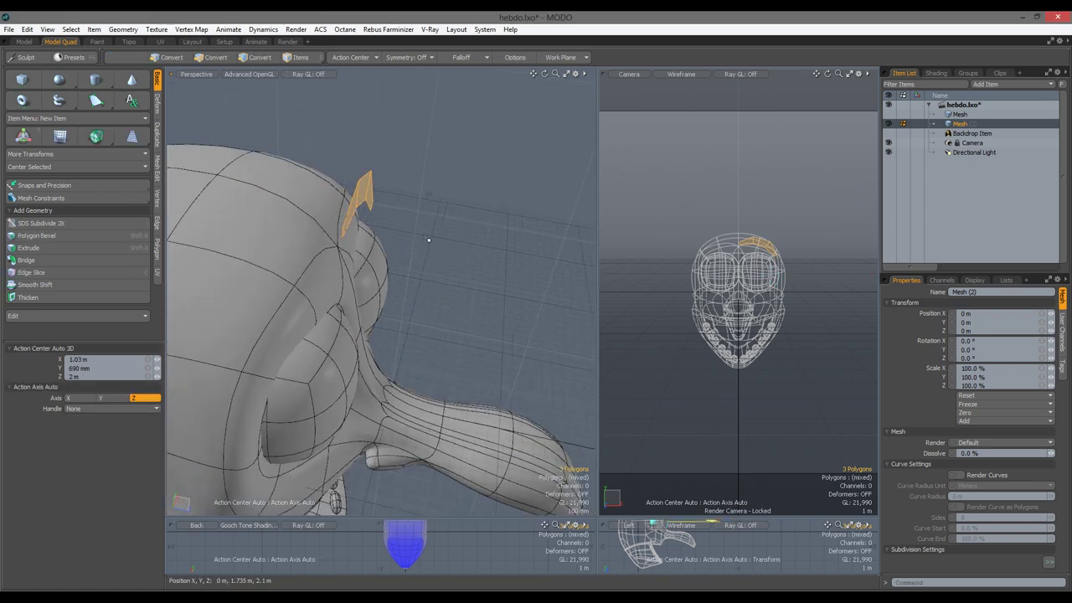
{"action": "double_click", "coordinate": [349, 179]}
{"action": "left_click_drag", "start_coordinate": [349, 179], "coordinate": [393, 419], "text": "alt"}
{"action": "scroll", "coordinate": [394, 419], "scroll_direction": "down", "scroll_amount": 3}
Mirror the eyebrow across X, then move and rotate the copy into place above the negative X eye.
{"action": "key", "text": "shift+v"}
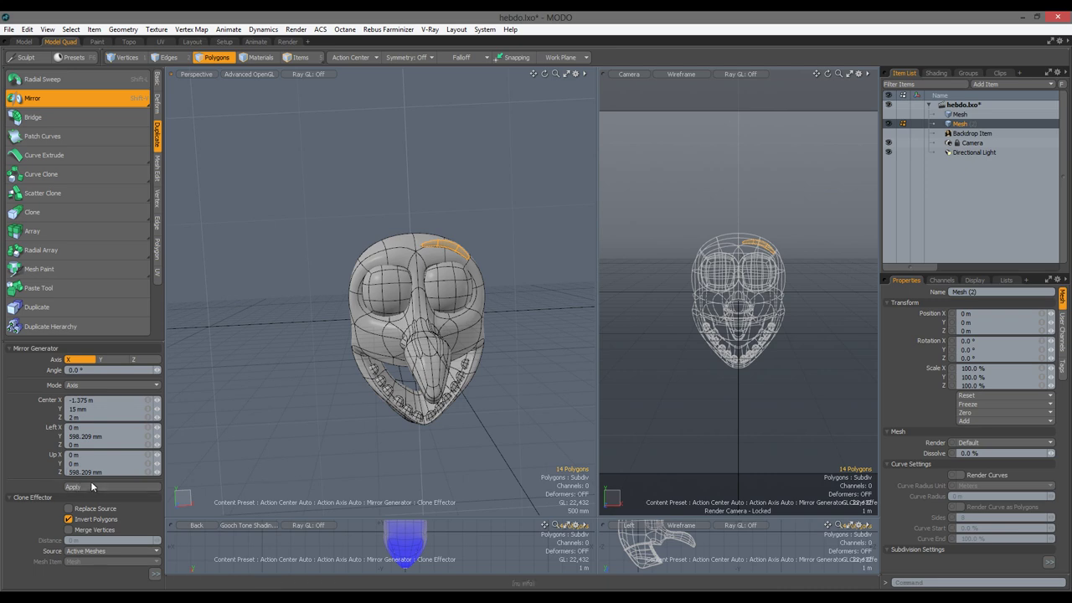
{"action": "key", "text": "space"}
{"action": "key", "text": "w"}
{"action": "key", "text": "ctrl+space"}
{"action": "left_click", "coordinate": [225, 244]}
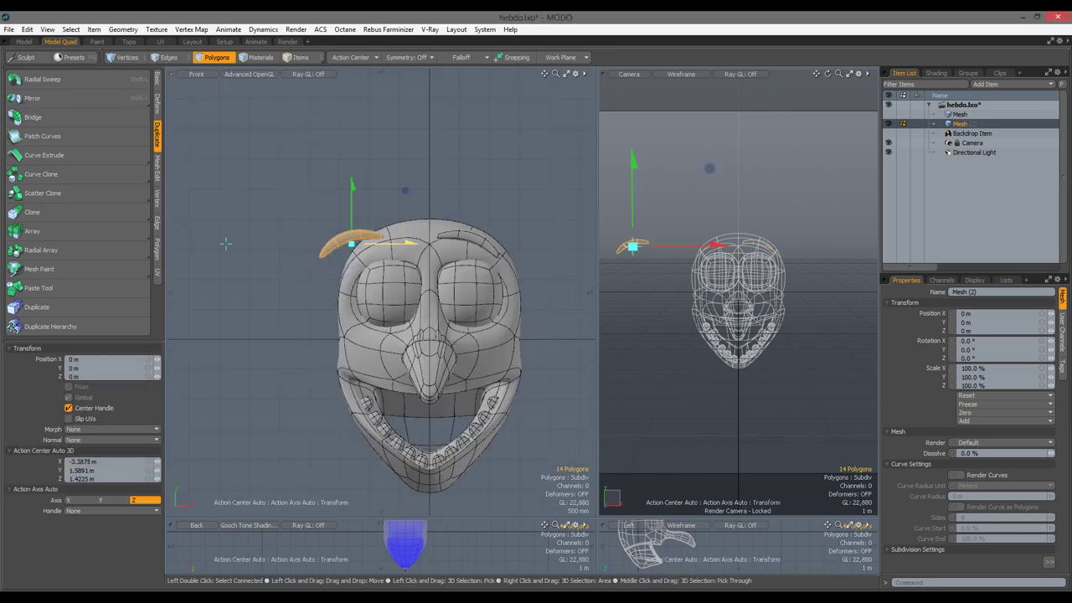
{"action": "key", "text": "e"}
{"action": "key", "text": "space"}
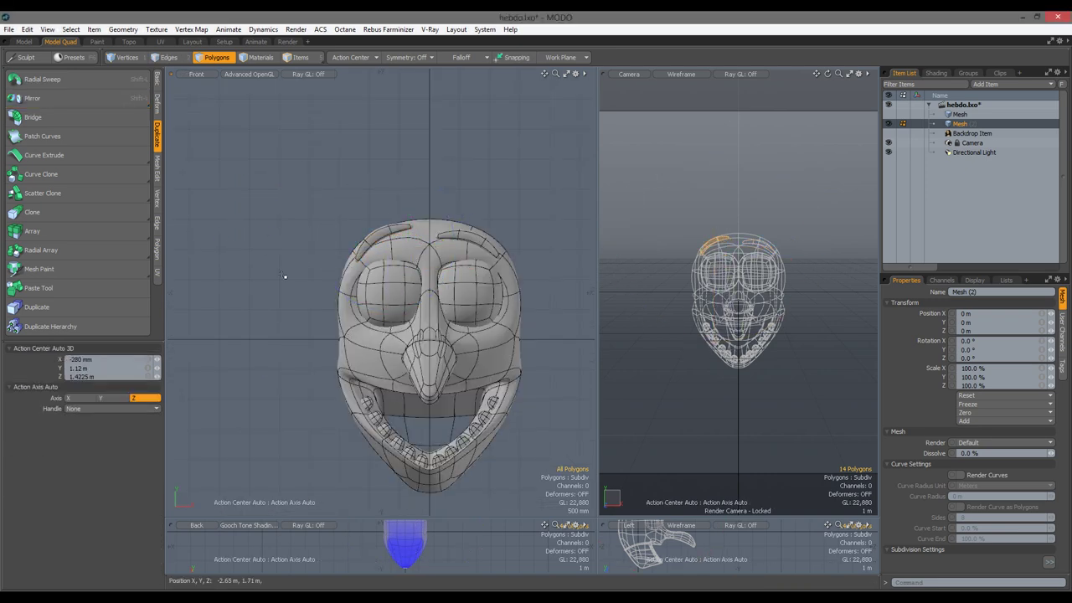
Start the tongue by pasting mouth geometry into a new mesh item and extruding it.
{"action": "left_click_drag", "start_coordinate": [368, 335], "coordinate": [343, 256], "text": "alt"}
{"action": "left_click", "coordinate": [157, 198]}
{"action": "scroll", "coordinate": [311, 290], "scroll_direction": "up", "scroll_amount": 5}
{"action": "key", "text": "n"}
{"action": "key", "text": "ctrl+v"}
{"action": "key", "text": "shift+x"}
Scale the tongue to fit inside the lower row of teeth and convert it to a subdivision surface.
{"action": "key", "text": "r"}
{"action": "key", "text": "space"}
{"action": "key", "text": "r"}
{"action": "key", "text": "space"}
{"action": "left_click_drag", "start_coordinate": [402, 276], "coordinate": [413, 347], "text": "alt"}
{"action": "left_click", "coordinate": [483, 340]}
{"action": "key", "text": "Tab"}
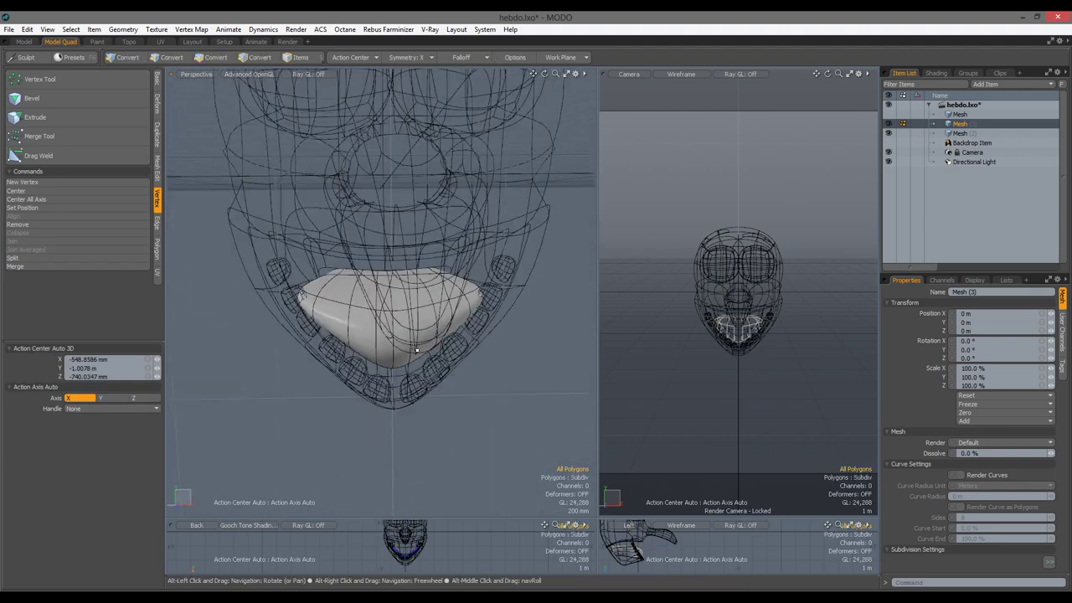
Lower the tongue's centre edge by 250 mm in Y and check the smoothed shape.
{"action": "key", "text": "2"}
{"action": "left_click_drag", "start_coordinate": [396, 295], "coordinate": [364, 323], "text": "alt"}
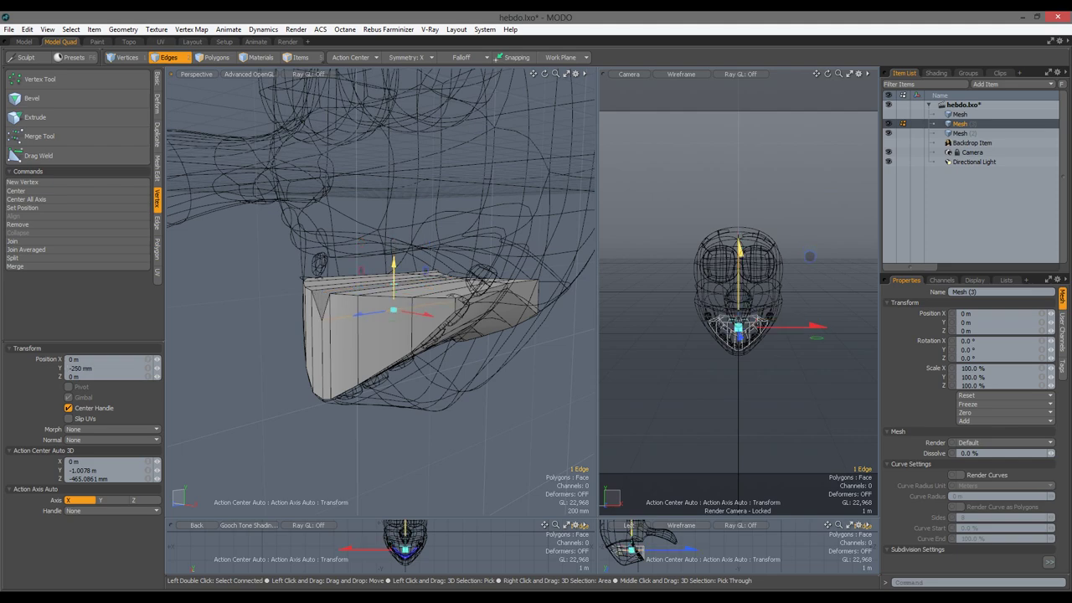
{"action": "key", "text": "space"}
{"action": "key", "text": "Tab"}
{"action": "left_click_drag", "start_coordinate": [394, 310], "coordinate": [491, 347], "text": "alt"}
Move the tongue's vertices with symmetry in X to refine its outline inside the mouth.
{"action": "key", "text": "1"}
{"action": "key", "text": "y"}
{"action": "left_click", "coordinate": [376, 376]}
{"action": "key", "text": "space"}
{"action": "key", "text": "y"}
{"action": "key", "text": "y"}
{"action": "left_click_drag", "start_coordinate": [430, 322], "coordinate": [330, 258], "text": "alt"}
Adjust the tongue's edges to shape its surface and compare the faceted and smoothed forms.
{"action": "key", "text": "space"}
{"action": "key", "text": "2"}
{"action": "key", "text": "y"}
{"action": "key", "text": "space"}
{"action": "key", "text": "Tab"}
{"action": "key", "text": "Tab"}
Add one uniform loop slice at 50% around the tongue's sides, restore subdivision smoothing, and return to the head mesh.
{"action": "left_click", "coordinate": [364, 285]}
{"action": "key", "text": "alt+c"}
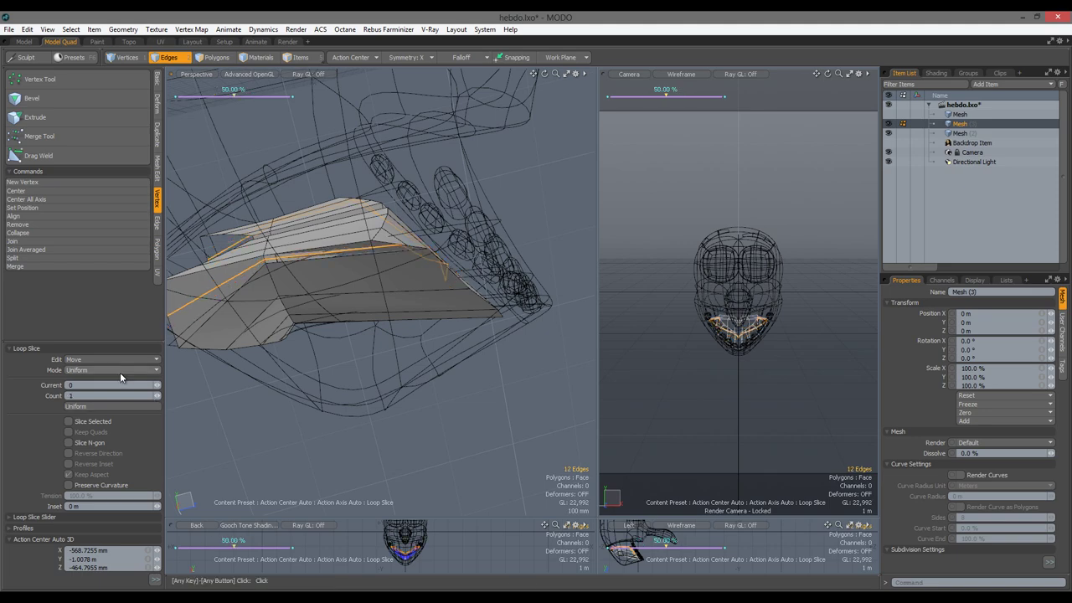
{"action": "key", "text": "space"}
{"action": "key", "text": "Tab"}
{"action": "left_click_drag", "start_coordinate": [331, 258], "coordinate": [435, 356], "text": "alt"}
{"action": "key", "text": "3"}
{"action": "scroll", "coordinate": [435, 356], "scroll_direction": "down", "scroll_amount": 3}
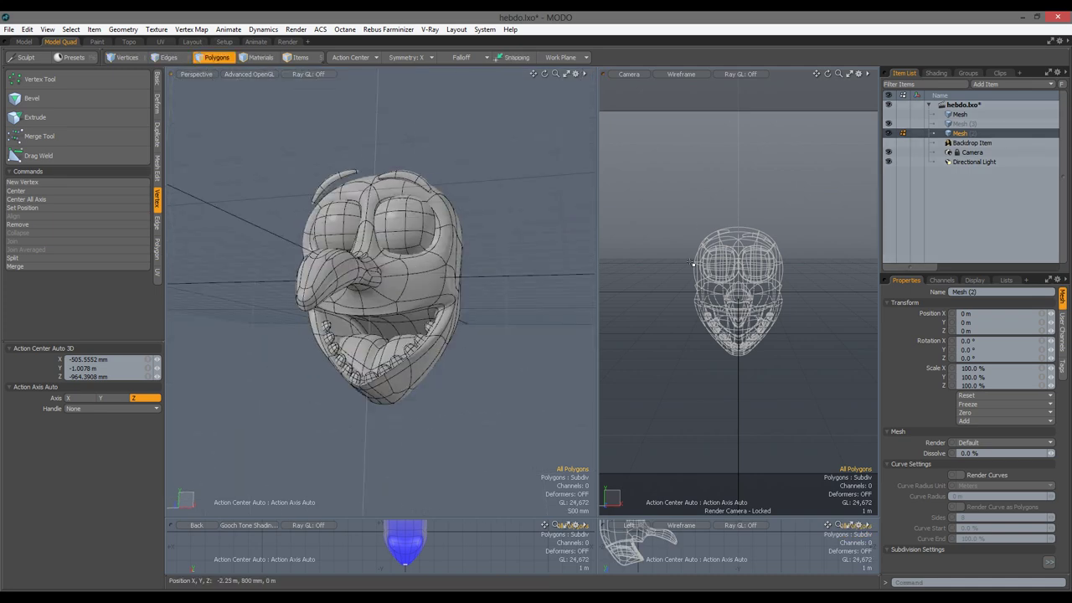
Show the magazine cover backdrop and create a wide, flattened quadball sphere above it as one turban lobe.
{"action": "left_click", "coordinate": [888, 143]}
{"action": "scroll", "coordinate": [444, 376], "scroll_direction": "down", "scroll_amount": 3}
{"action": "left_click", "coordinate": [158, 81]}
{"action": "left_click", "coordinate": [58, 80]}
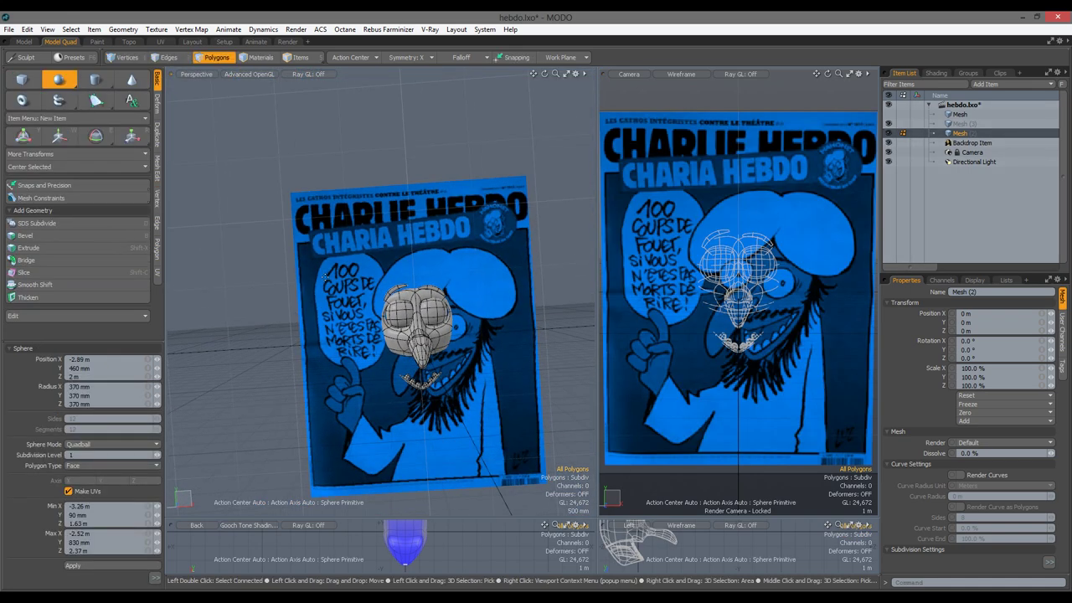
{"action": "key", "text": "w"}
{"action": "left_click_drag", "start_coordinate": [490, 159], "coordinate": [331, 119]}
Tilt the turban lobe and mirror it across X to make a pair.
{"action": "key", "text": "y"}
{"action": "key", "text": "d"}
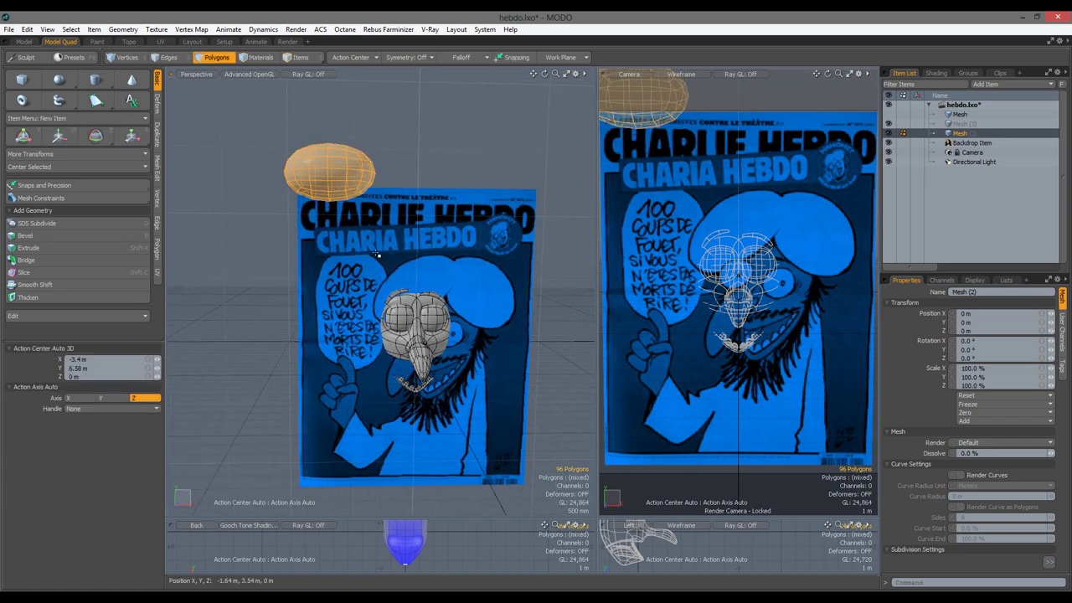
{"action": "key", "text": "y"}
{"action": "left_click", "coordinate": [157, 134]}
{"action": "left_click", "coordinate": [32, 97]}
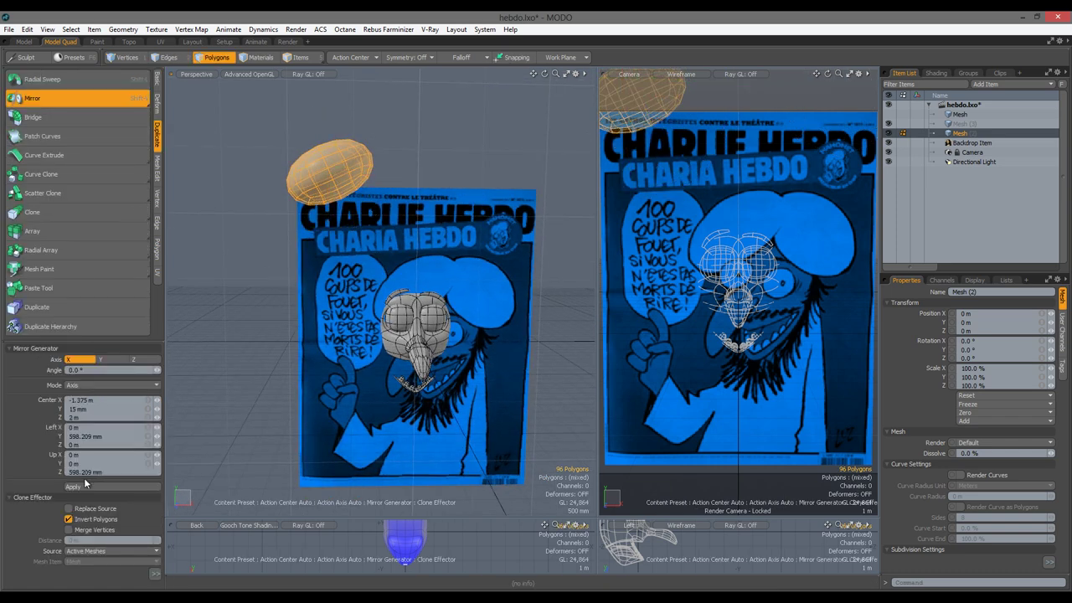
{"action": "left_click", "coordinate": [73, 486]}
{"action": "key", "text": "space"}
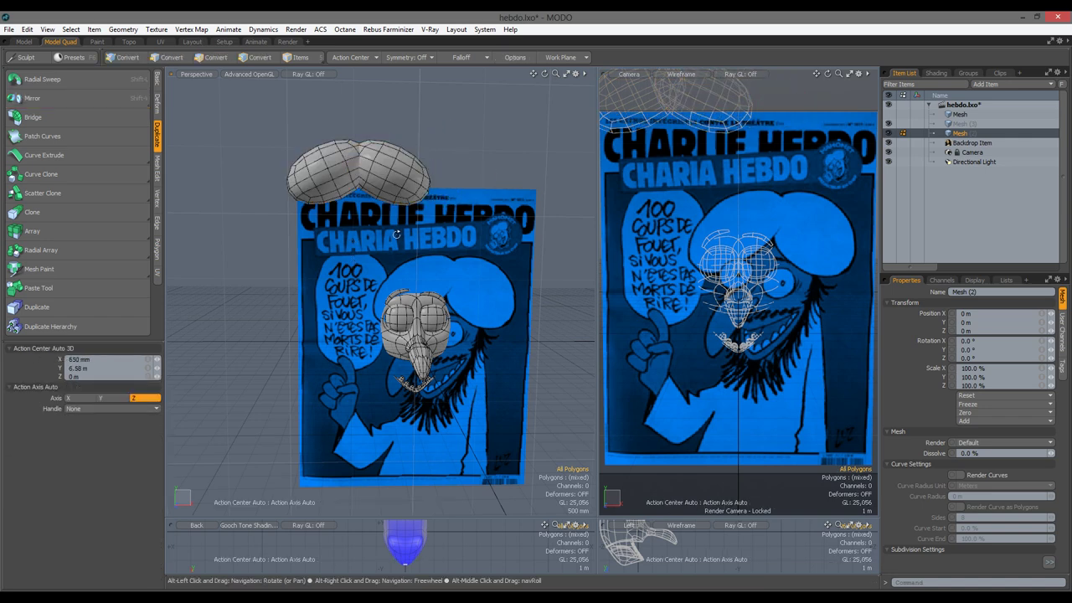
Centre the two turban lobes on the origin and raise them 2.52 m in Y onto the head.
{"action": "left_click", "coordinate": [156, 197]}
{"action": "left_click", "coordinate": [74, 191]}
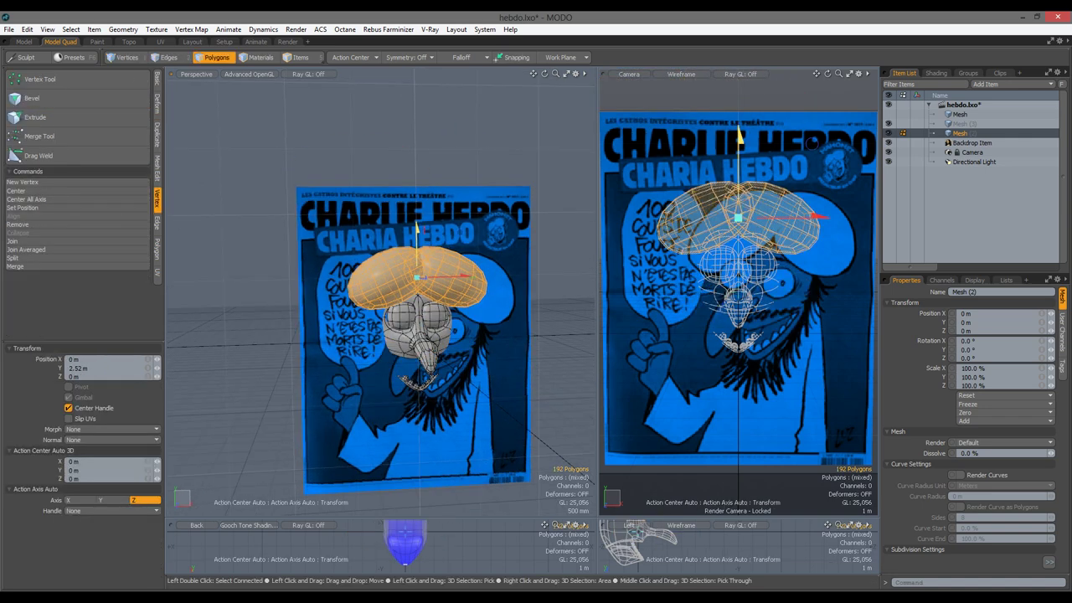
{"action": "left_click_drag", "start_coordinate": [498, 345], "coordinate": [465, 360], "text": "alt"}
Move the backdrop behind the head to Z -3.5 m and return to polygon selection.
{"action": "left_click", "coordinate": [889, 142]}
{"action": "left_click", "coordinate": [971, 142]}
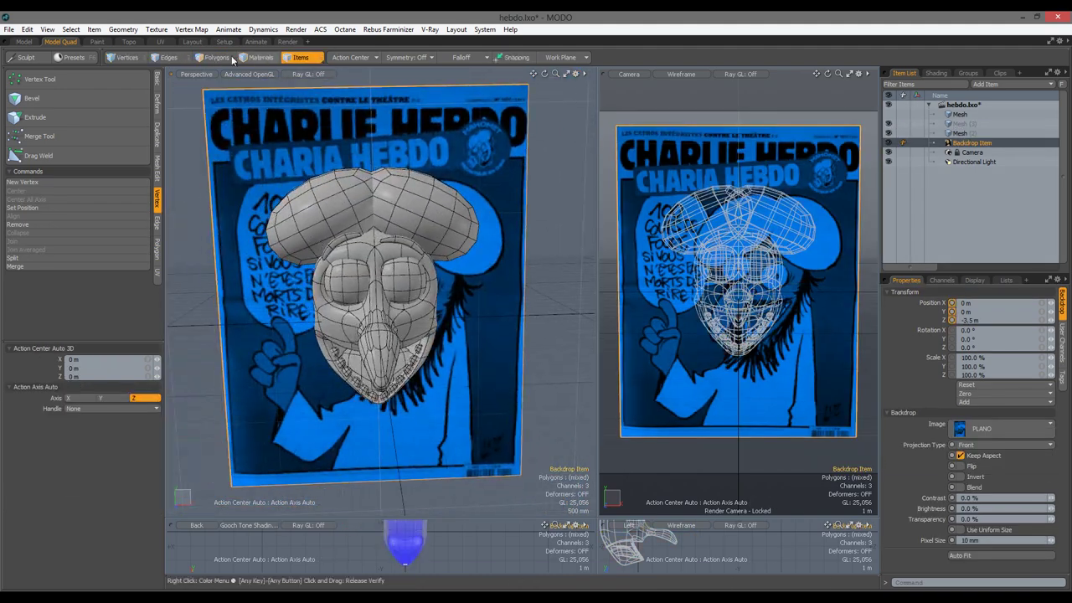
{"action": "key", "text": "3"}
Delete the positive X turban lobe, then enlarge, rotate and raise the remaining lobe by 100 mm in Y.
{"action": "double_click", "coordinate": [419, 206]}
{"action": "key", "text": "ctrl+z"}
{"action": "key", "text": "r"}
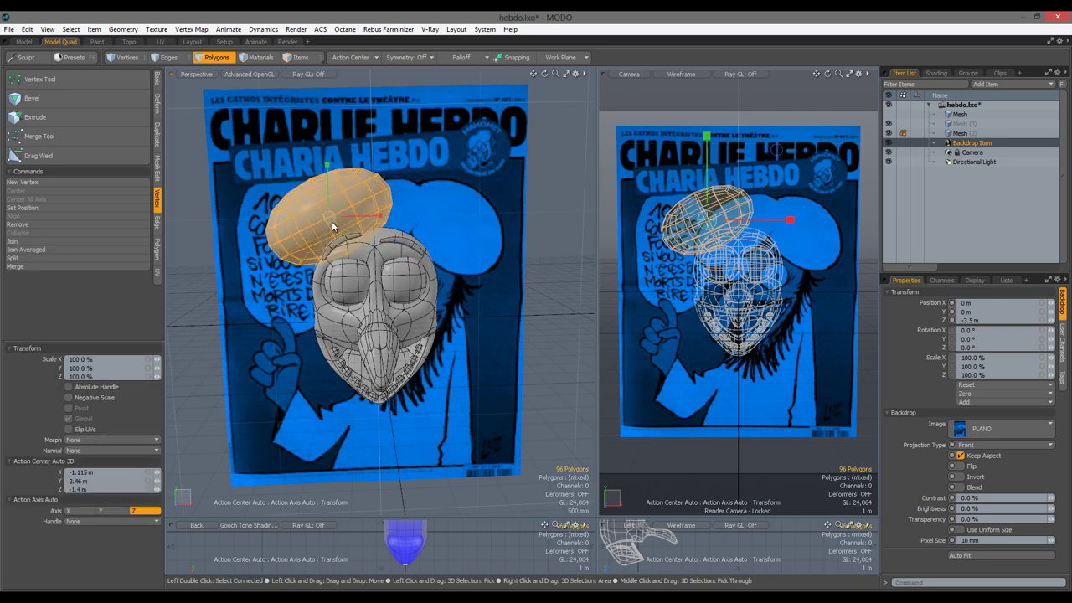
{"action": "key", "text": "e"}
{"action": "left_click_drag", "start_coordinate": [728, 193], "coordinate": [745, 172]}
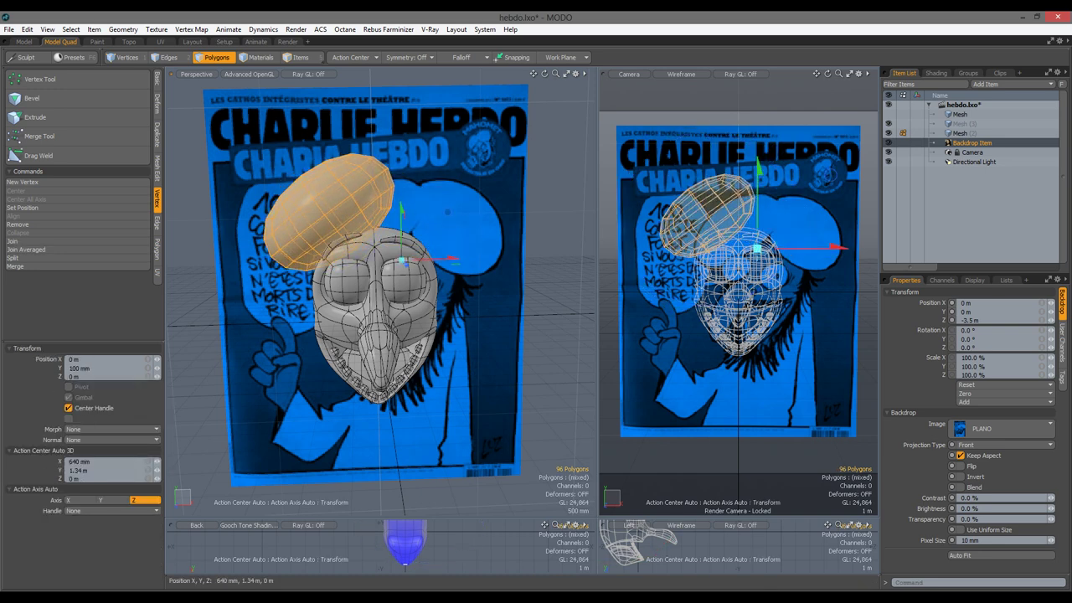
{"action": "key", "text": "q"}
Mirror the enlarged lobe across X, move the copy to the positive X side, and scale it to 91%.
{"action": "left_click", "coordinate": [156, 134]}
{"action": "left_click", "coordinate": [32, 98]}
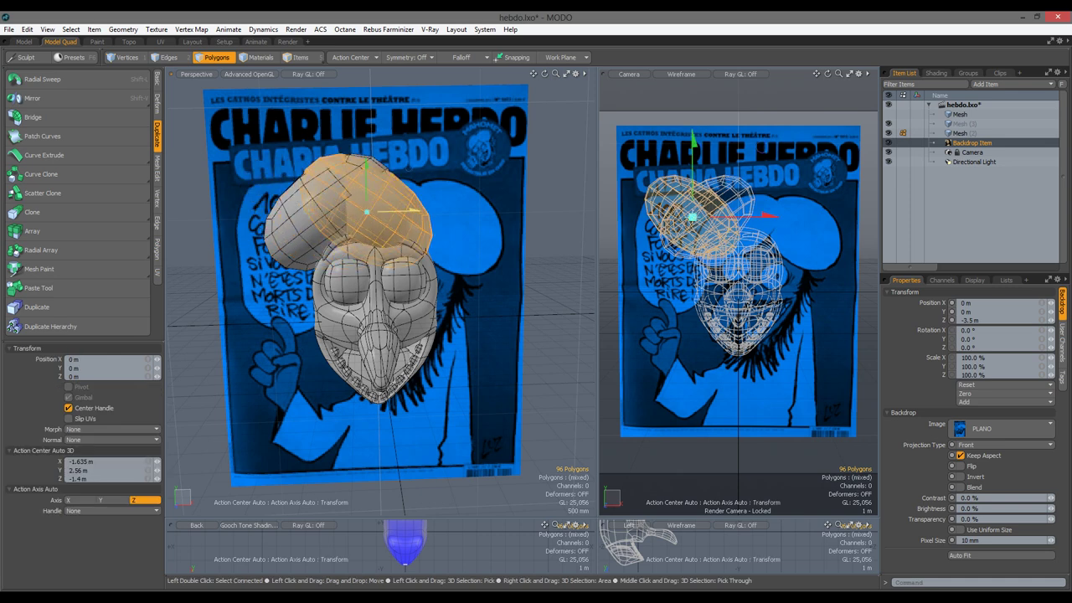
{"action": "key", "text": "r"}
{"action": "left_click_drag", "start_coordinate": [410, 226], "coordinate": [425, 221], "text": "alt"}
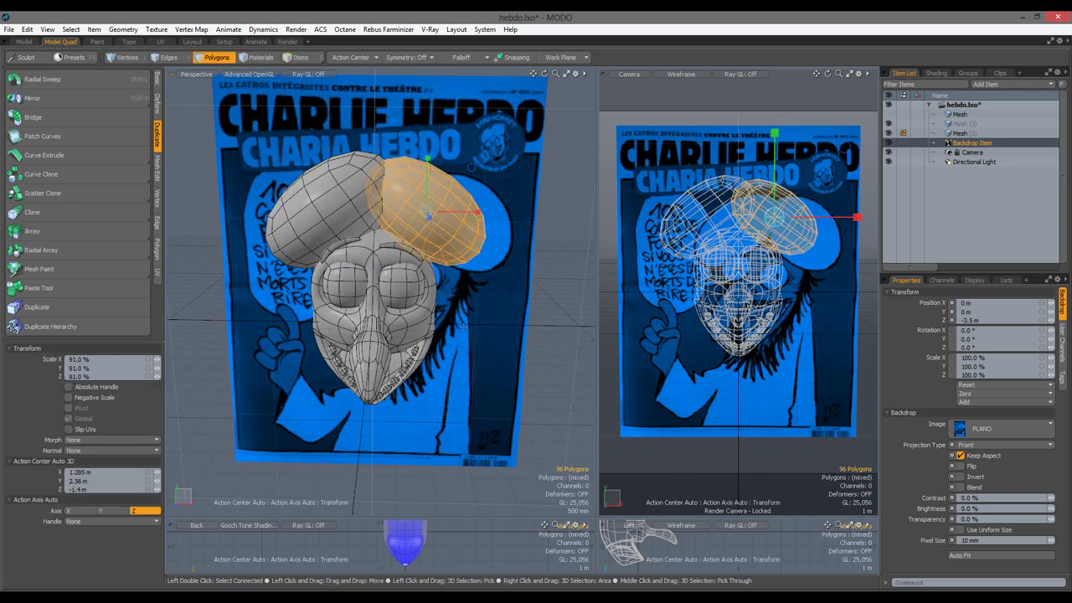
{"action": "left_click_drag", "start_coordinate": [463, 327], "coordinate": [435, 318], "text": "alt"}
Rotate both turban lobes together by about -19.5° around Y.
{"action": "left_click", "coordinate": [31, 98]}
{"action": "left_click_drag", "start_coordinate": [737, 216], "coordinate": [829, 216]}
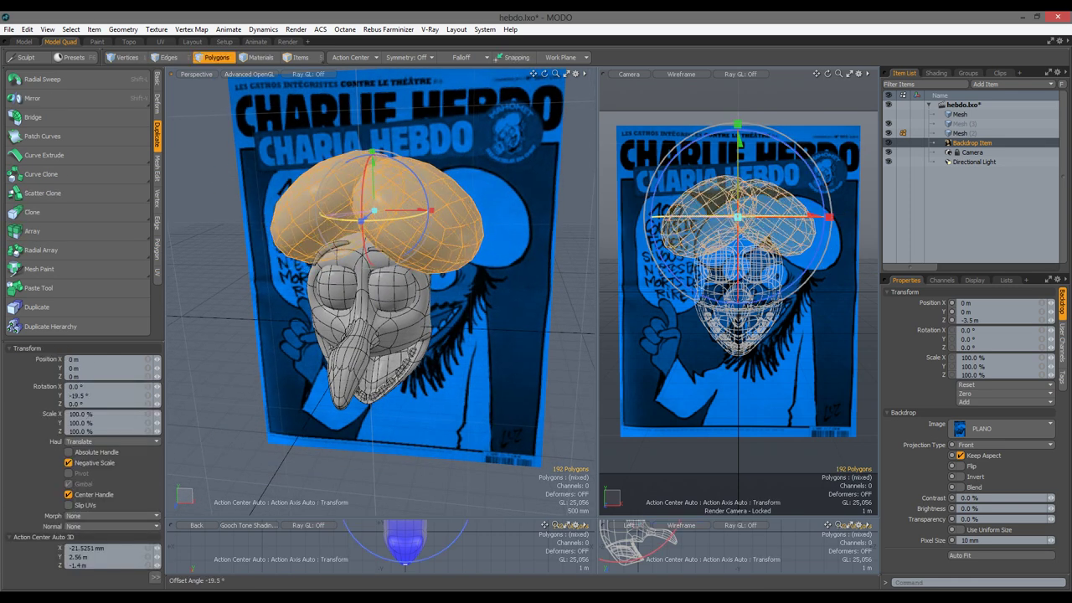
{"action": "left_click_drag", "start_coordinate": [369, 252], "coordinate": [418, 240], "text": "alt"}
{"action": "scroll", "coordinate": [436, 318], "scroll_direction": "up", "scroll_amount": 2}
{"action": "left_click", "coordinate": [464, 379]}
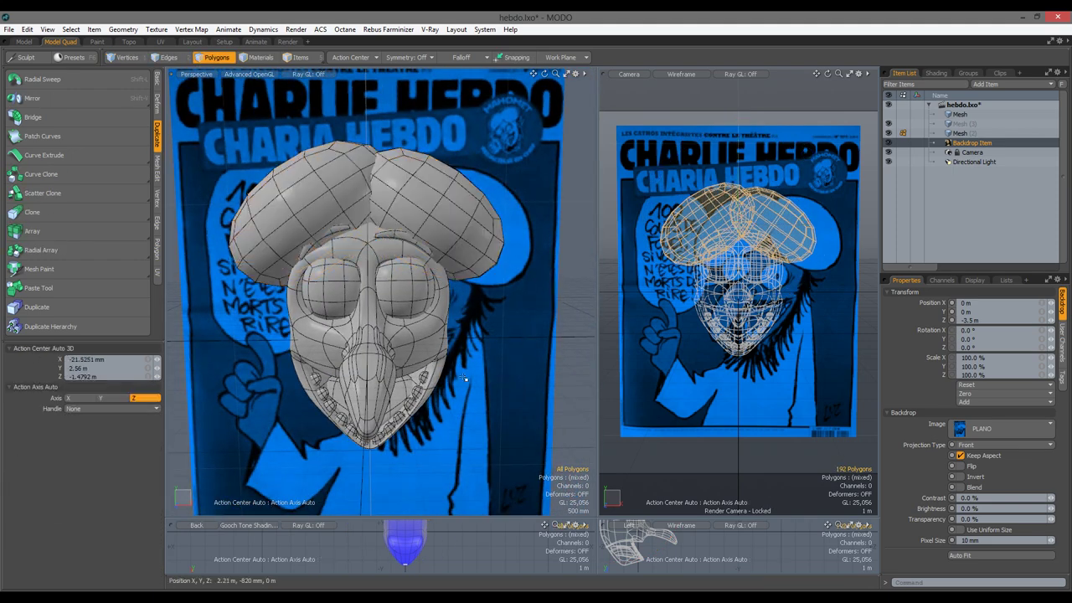
Smooth both turban lobes as subdivision surfaces and reshape them around the head using a screen falloff.
{"action": "scroll", "coordinate": [464, 379], "scroll_direction": "down", "scroll_amount": 3}
{"action": "scroll", "coordinate": [404, 230], "scroll_direction": "up", "scroll_amount": 2}
{"action": "double_click", "coordinate": [404, 230]}
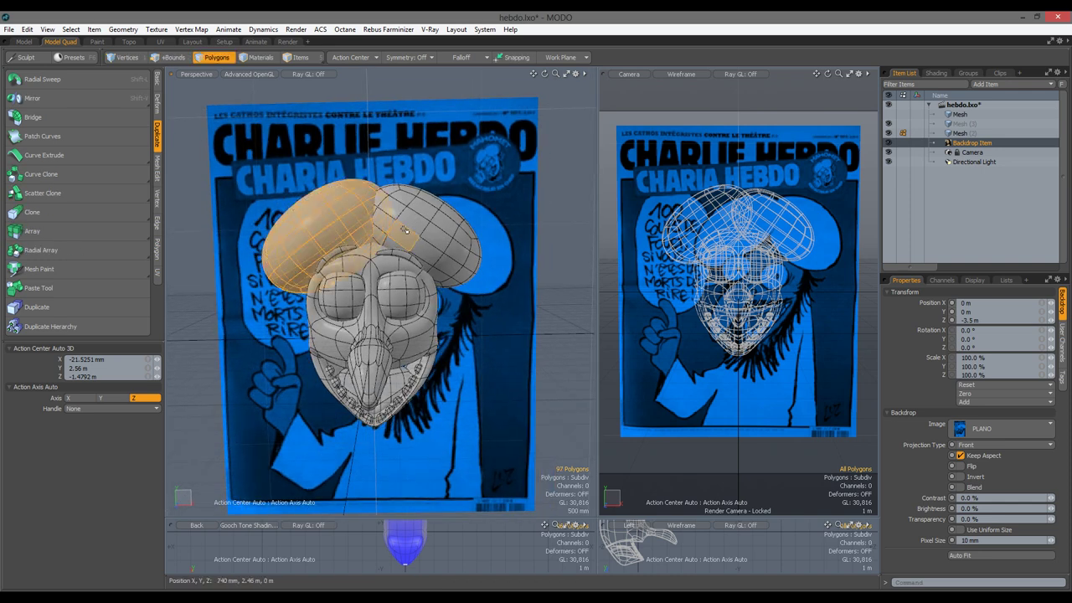
{"action": "double_click", "coordinate": [404, 230], "text": "shift"}
{"action": "key", "text": "y"}
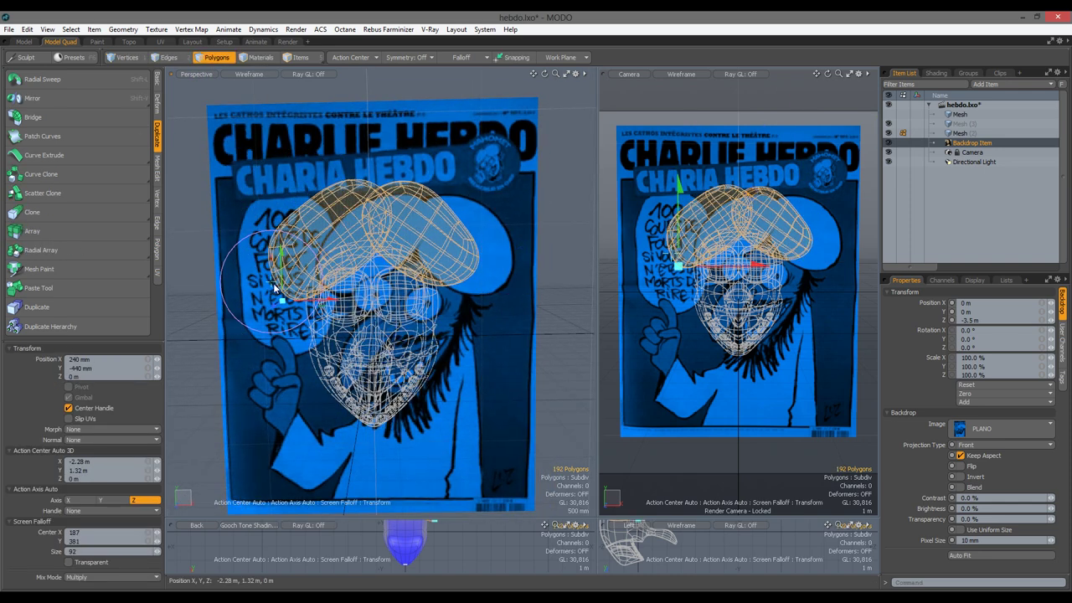
{"action": "key", "text": "space"}
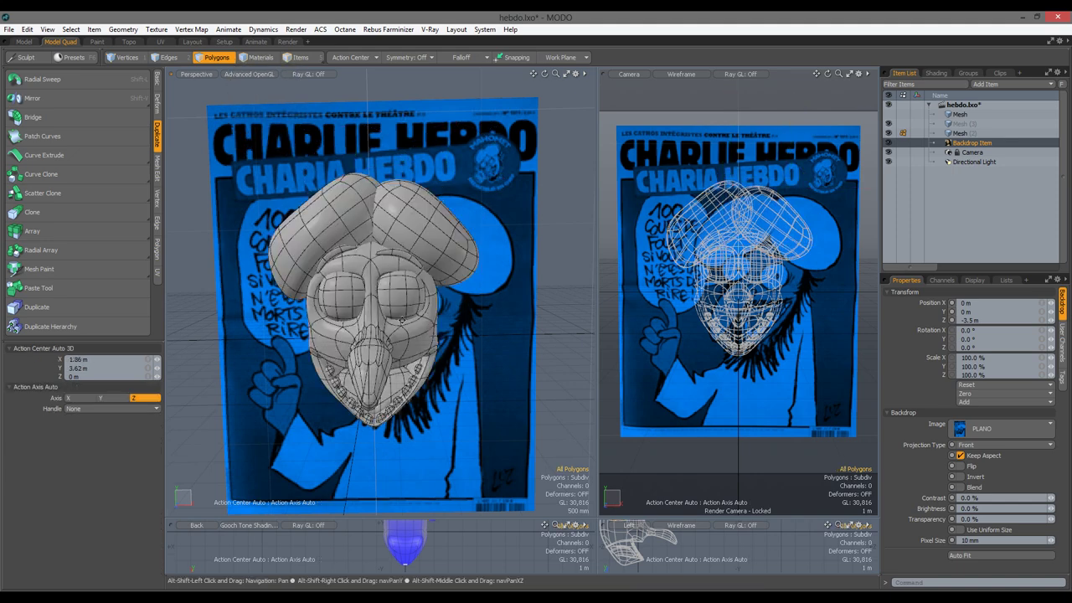
Show the body mesh behind the head mesh, then unlock the camera and adjust its view of the character.
{"action": "mouse_move", "coordinate": [351, 293]}
{"action": "left_mouse_down", "text": "alt"}
{"action": "mouse_move", "coordinate": [394, 299]}
{"action": "mouse_move", "coordinate": [360, 299]}
{"action": "left_mouse_up", "text": "alt"}
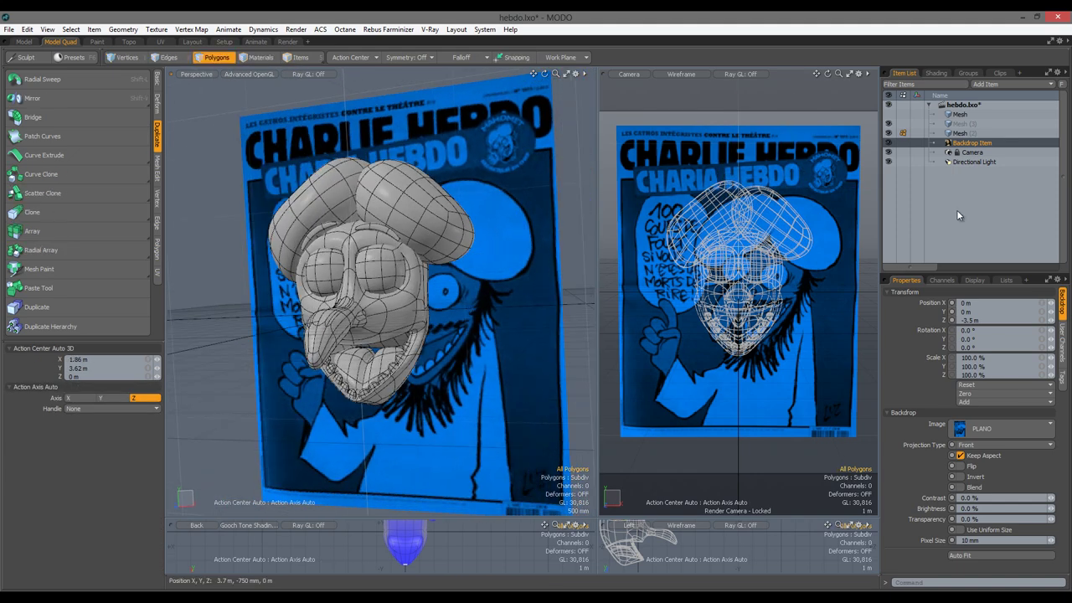
{"action": "left_click", "coordinate": [957, 134]}
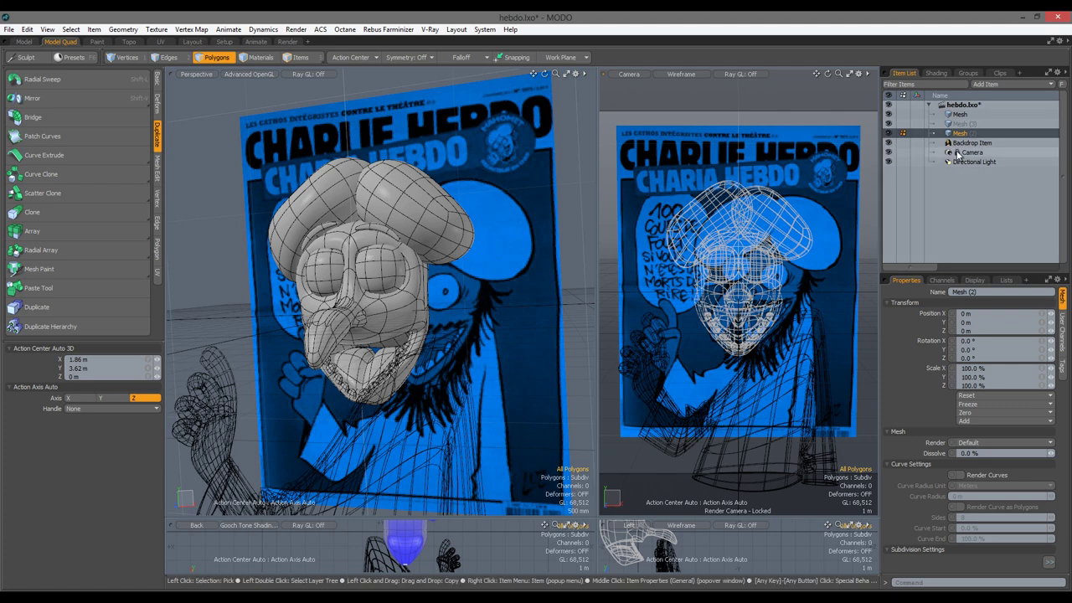
{"action": "right_click", "coordinate": [957, 153]}
{"action": "left_click", "coordinate": [971, 464]}
{"action": "left_click_drag", "start_coordinate": [729, 368], "coordinate": [816, 328], "text": "alt"}
Move the whole head 700 mm in X, -620 mm in Y and 3.26 m in Z toward the body.
{"action": "key", "text": "w"}
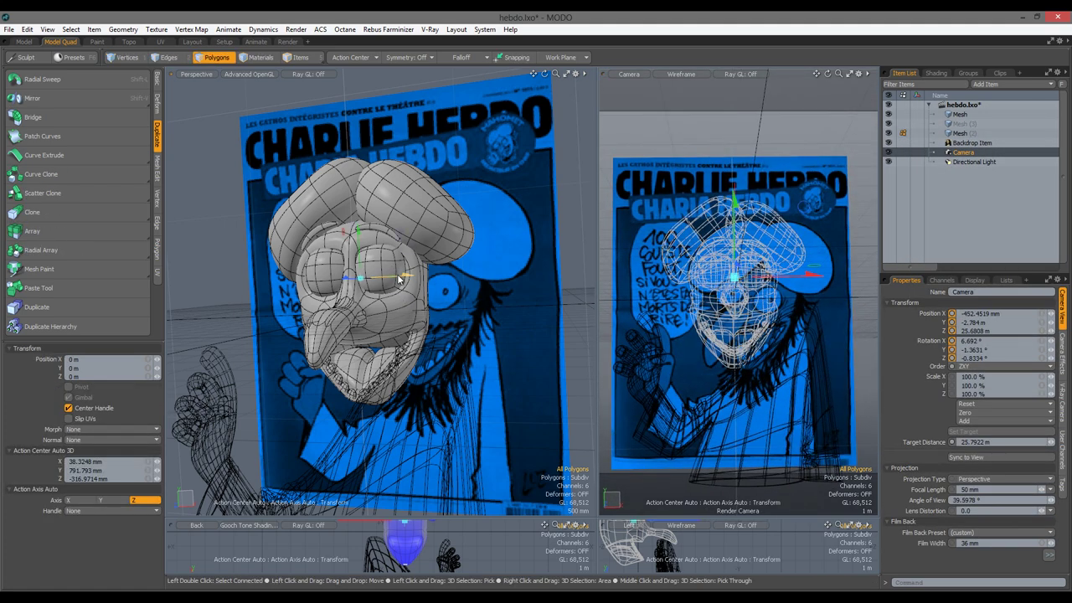
{"action": "left_click_drag", "start_coordinate": [400, 280], "coordinate": [325, 367]}
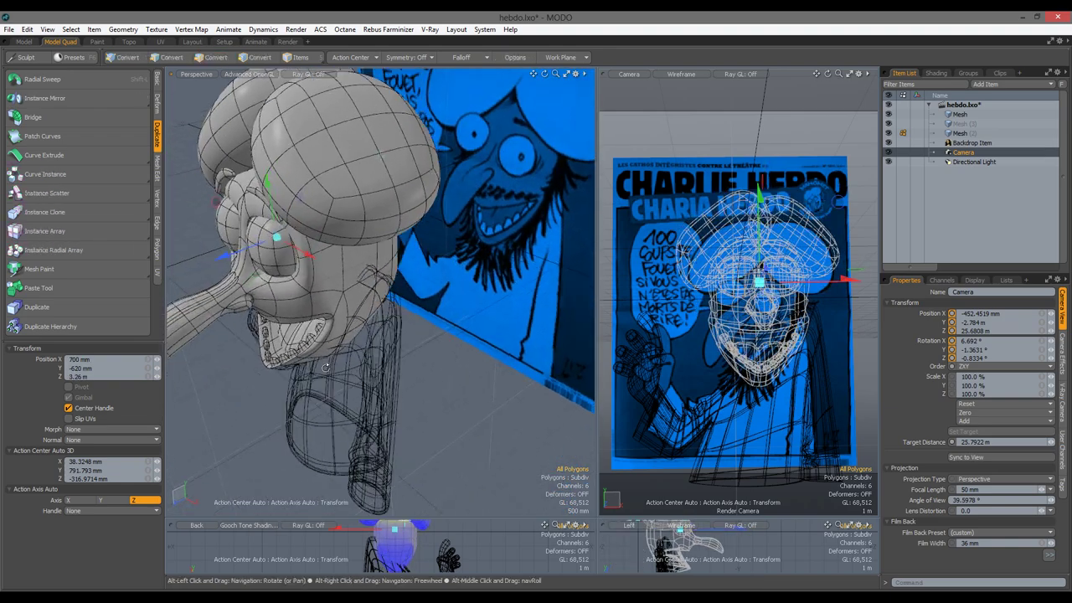
Undo the last moves of the head.
{"action": "key", "text": "ctrl+z"}
{"action": "key", "text": "ctrl+z"}
{"action": "key", "text": "ctrl+z"}
{"action": "key", "text": "ctrl+z"}
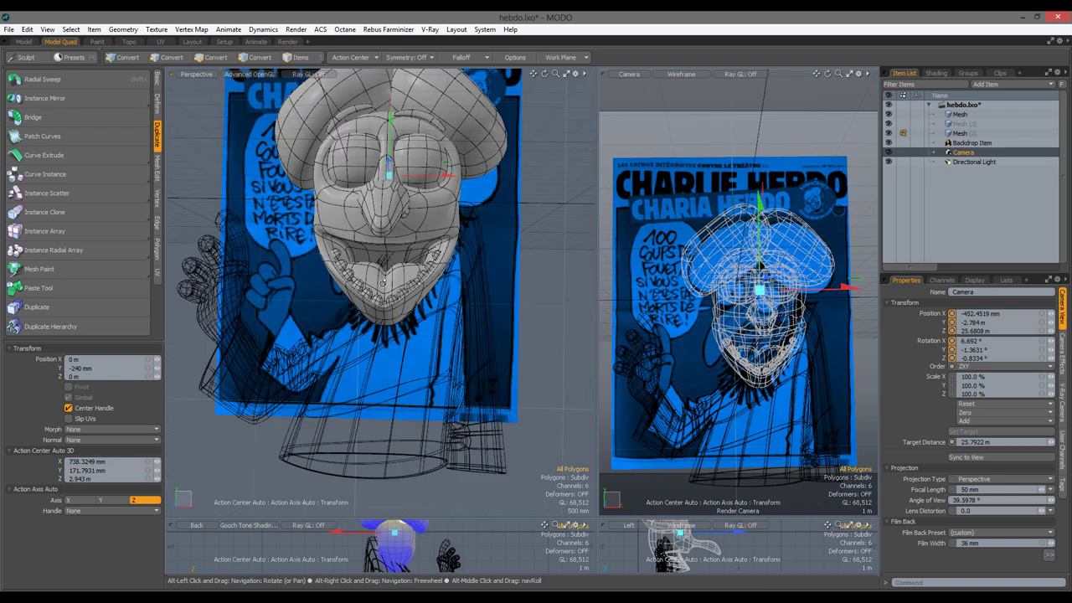
Rotate the whole head by about -22.5° around Y and tilt it on the other axes.
{"action": "key", "text": "3"}
{"action": "key", "text": "y"}
{"action": "left_click_drag", "start_coordinate": [393, 213], "coordinate": [363, 199]}
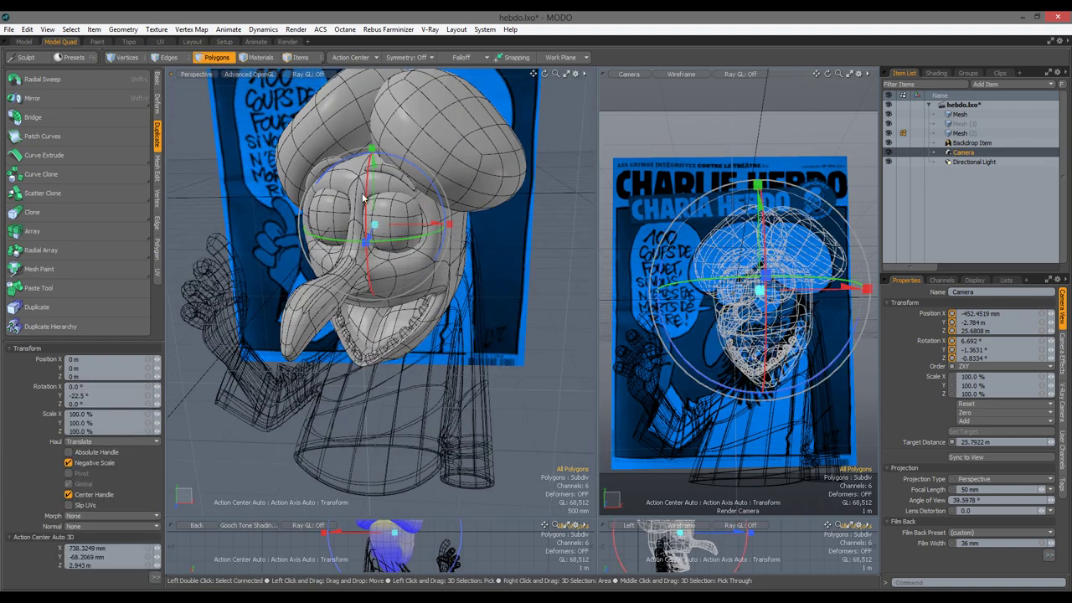
{"action": "mouse_move", "coordinate": [386, 247]}
{"action": "left_mouse_down"}
{"action": "mouse_move", "coordinate": [390, 323]}
{"action": "mouse_move", "coordinate": [386, 247]}
{"action": "left_mouse_up"}
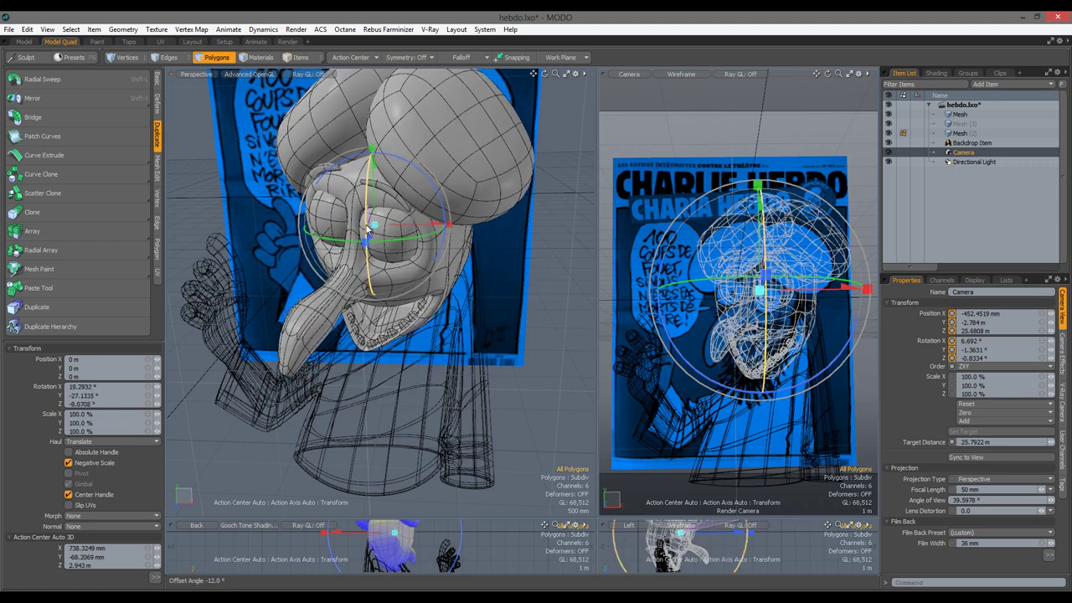
{"action": "key", "text": "space"}
Open a render preview of the character with both meshes active, and place it beside the 3D view.
{"action": "key", "text": "3"}
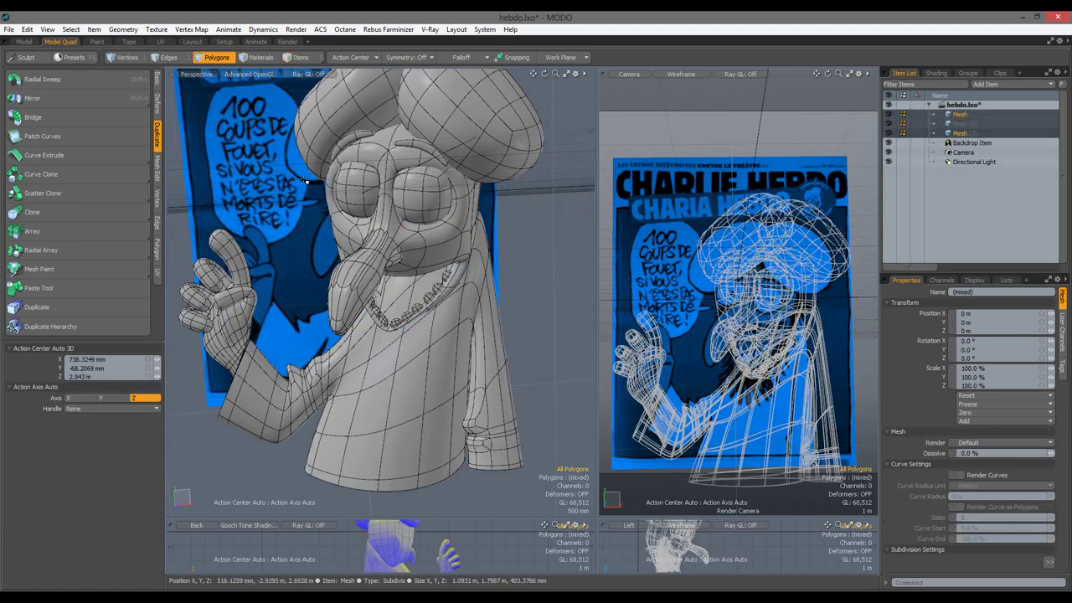
{"action": "left_click", "coordinate": [295, 29]}
{"action": "left_click", "coordinate": [168, 132]}
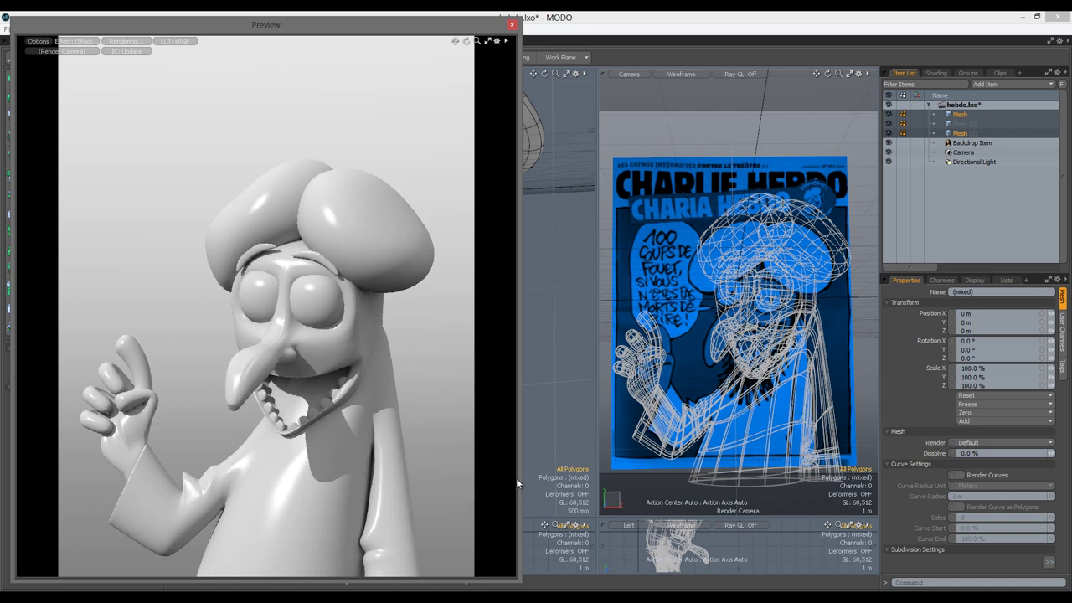
{"action": "left_click_drag", "start_coordinate": [479, 28], "coordinate": [289, 90]}
Use a Local action center to rotate the character's left eyebrow below the turban and reposition it against the forehead.
{"action": "left_click", "coordinate": [350, 57]}
{"action": "left_click", "coordinate": [351, 121]}
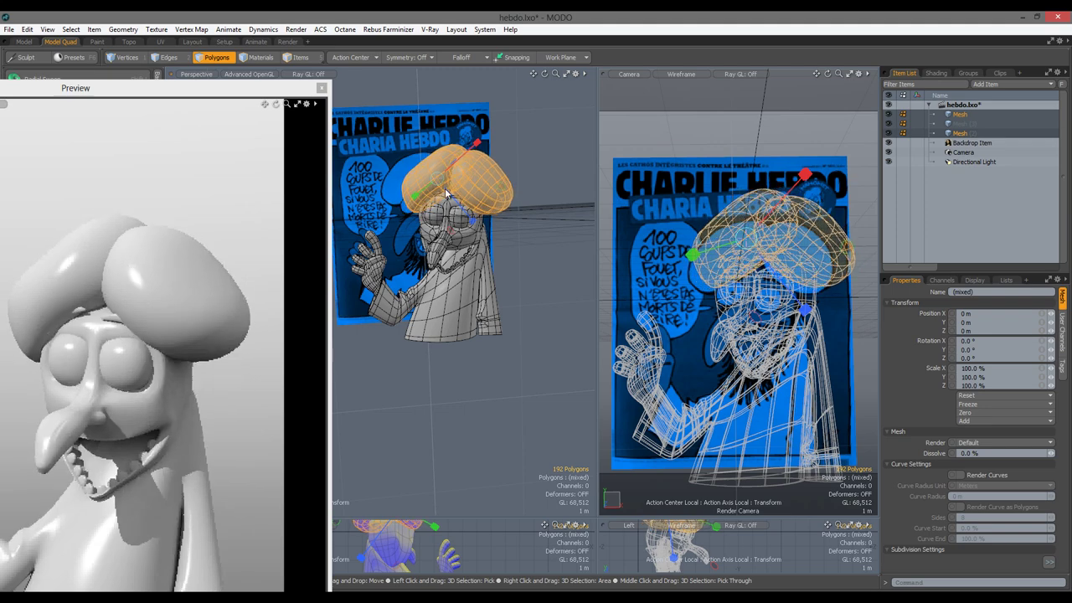
{"action": "scroll", "coordinate": [446, 194], "scroll_direction": "up", "scroll_amount": 6}
{"action": "left_click_drag", "start_coordinate": [446, 194], "coordinate": [463, 341], "text": "alt"}
{"action": "left_click", "coordinate": [459, 274]}
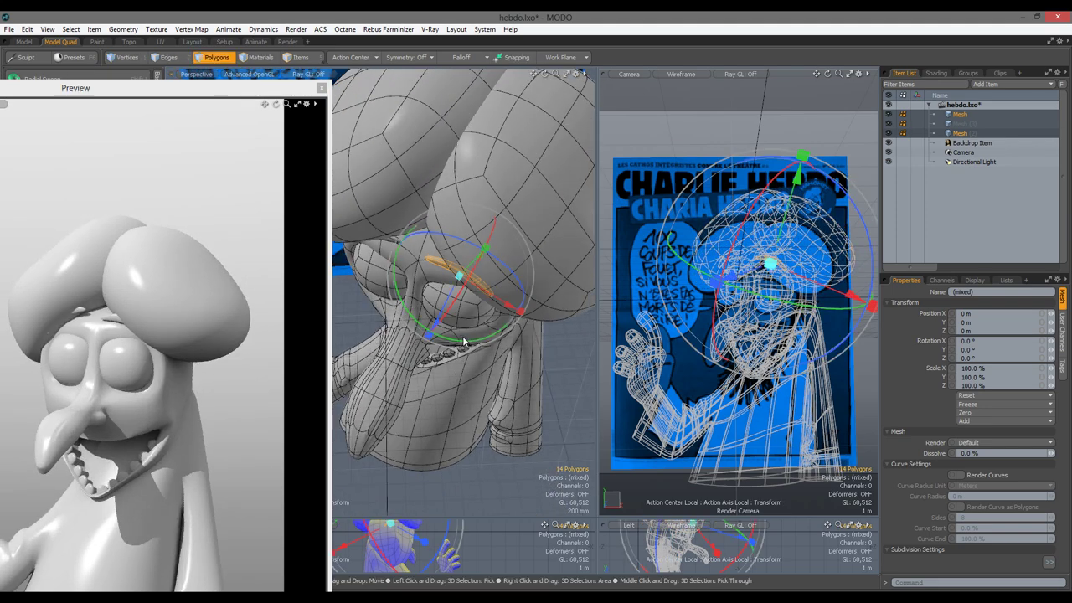
{"action": "key", "text": "w"}
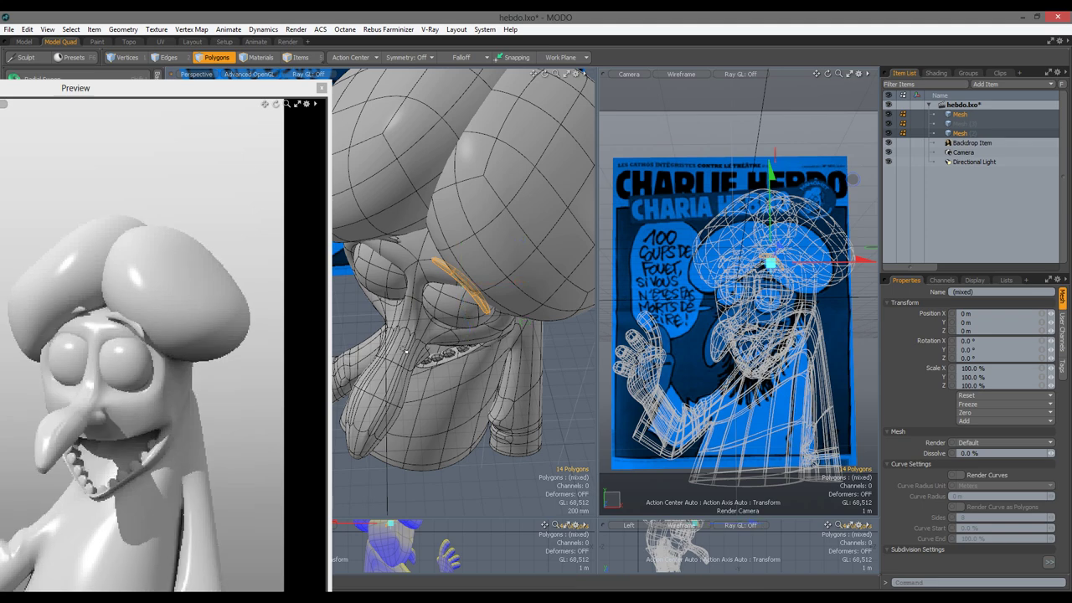
{"action": "left_click_drag", "start_coordinate": [461, 293], "coordinate": [536, 310], "text": "alt"}
{"action": "left_click_drag", "start_coordinate": [206, 91], "coordinate": [436, 44]}
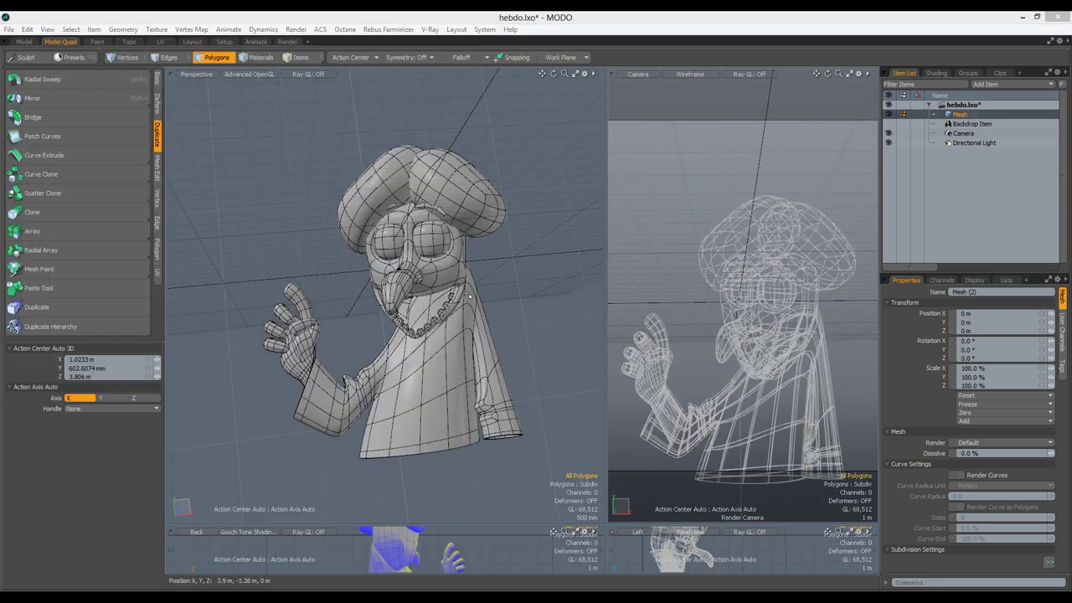
Add a new mesh item and put a copy of the head polygons into it.
{"action": "left_click", "coordinate": [984, 84]}
{"action": "left_click", "coordinate": [978, 86]}
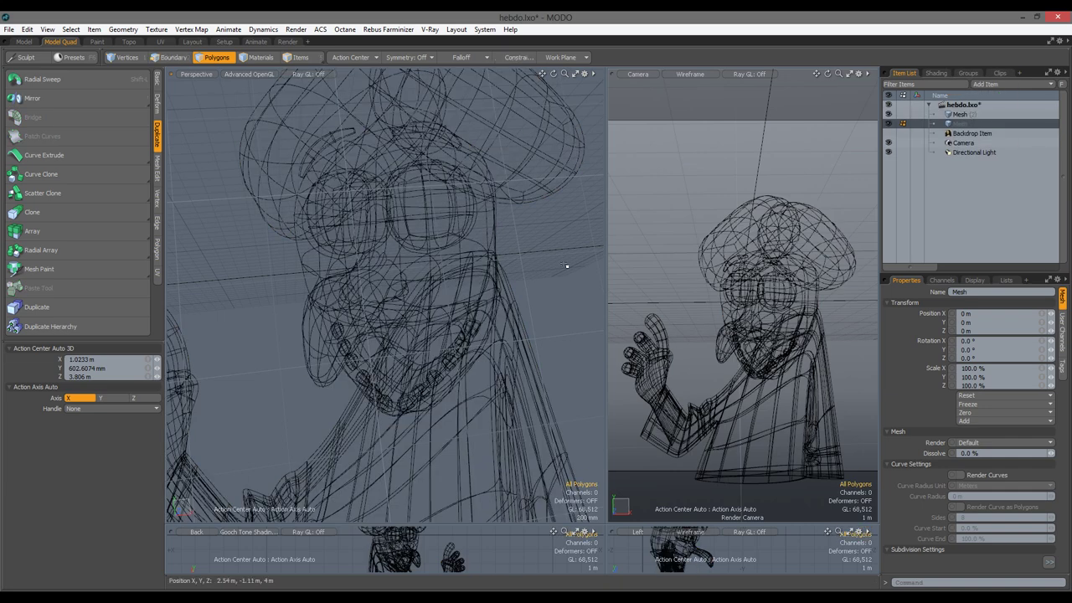
{"action": "left_click", "coordinate": [958, 123]}
{"action": "left_click", "coordinate": [71, 29]}
{"action": "left_click", "coordinate": [55, 217]}
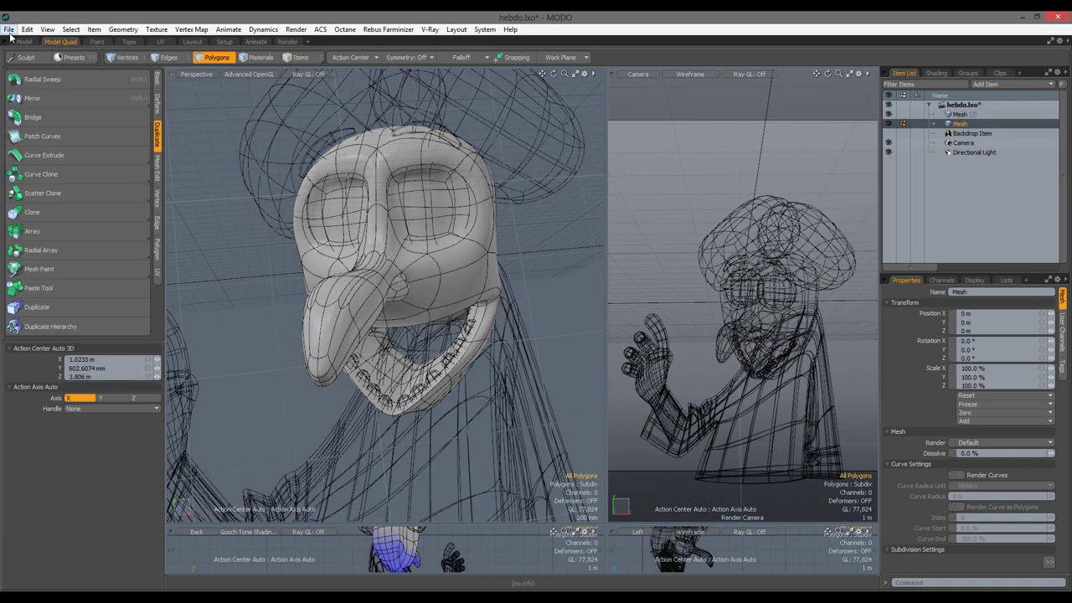
Freeze the copied head's subdivision surface into plain faces and hide the other character mesh.
{"action": "left_click", "coordinate": [123, 29]}
{"action": "left_click", "coordinate": [50, 175]}
{"action": "left_click", "coordinate": [626, 265]}
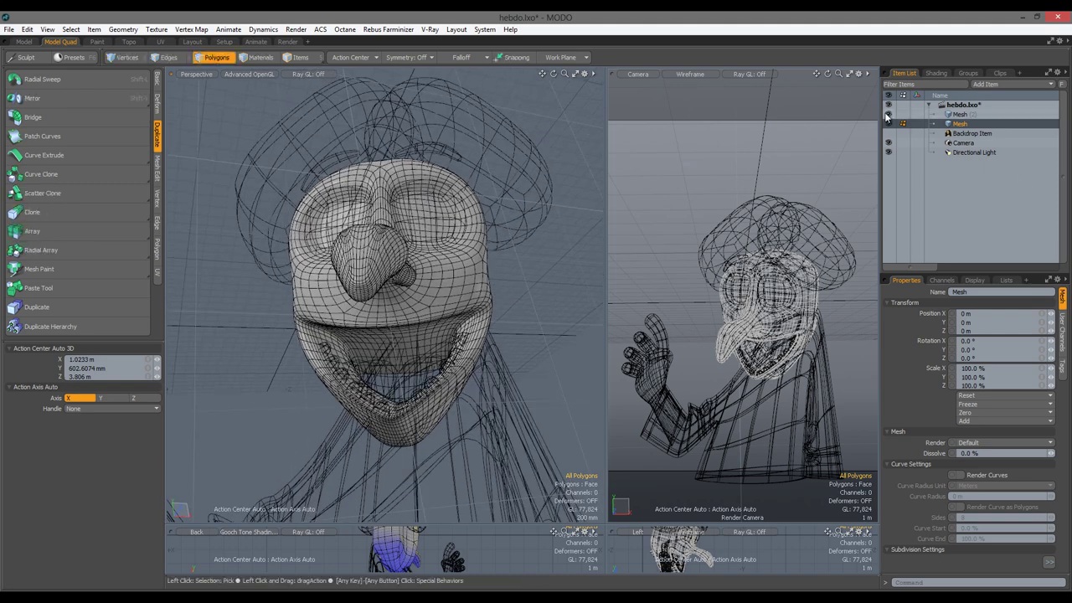
{"action": "key", "text": "Delete"}
Add another mesh item for retopology and place a first Topology Pen quad on the head between nose and upper lip.
{"action": "left_click", "coordinate": [128, 41]}
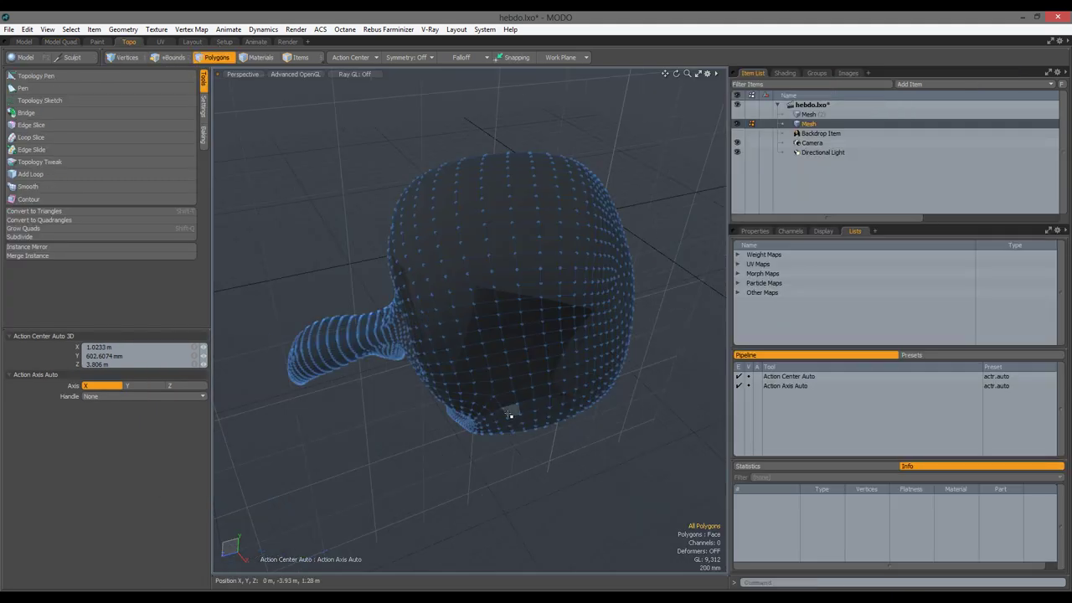
{"action": "left_click", "coordinate": [75, 88]}
{"action": "scroll", "coordinate": [484, 305], "scroll_direction": "up", "scroll_amount": 3}
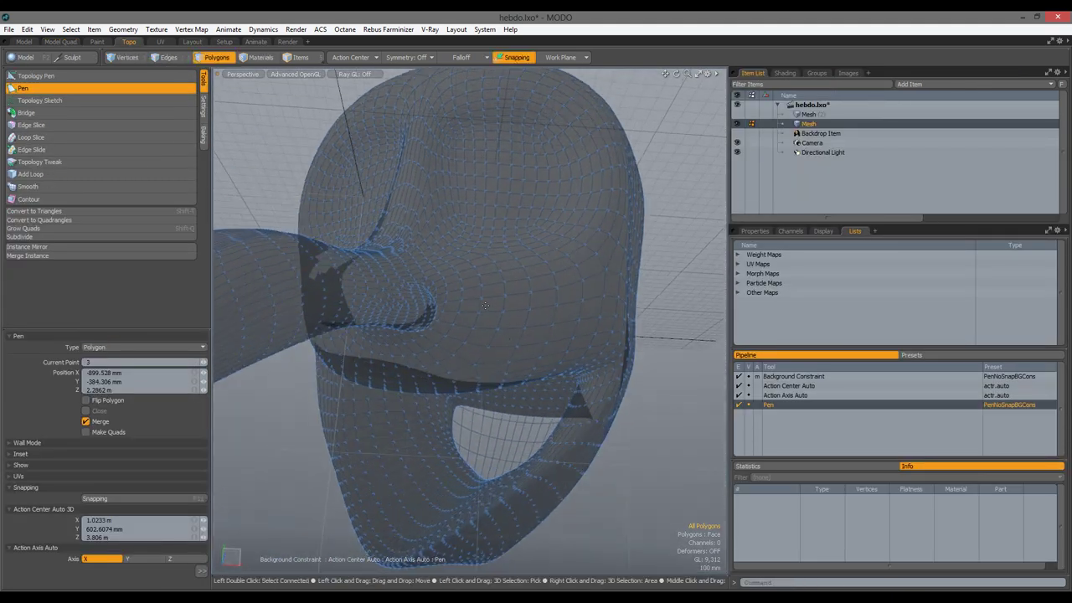
{"action": "key", "text": "n"}
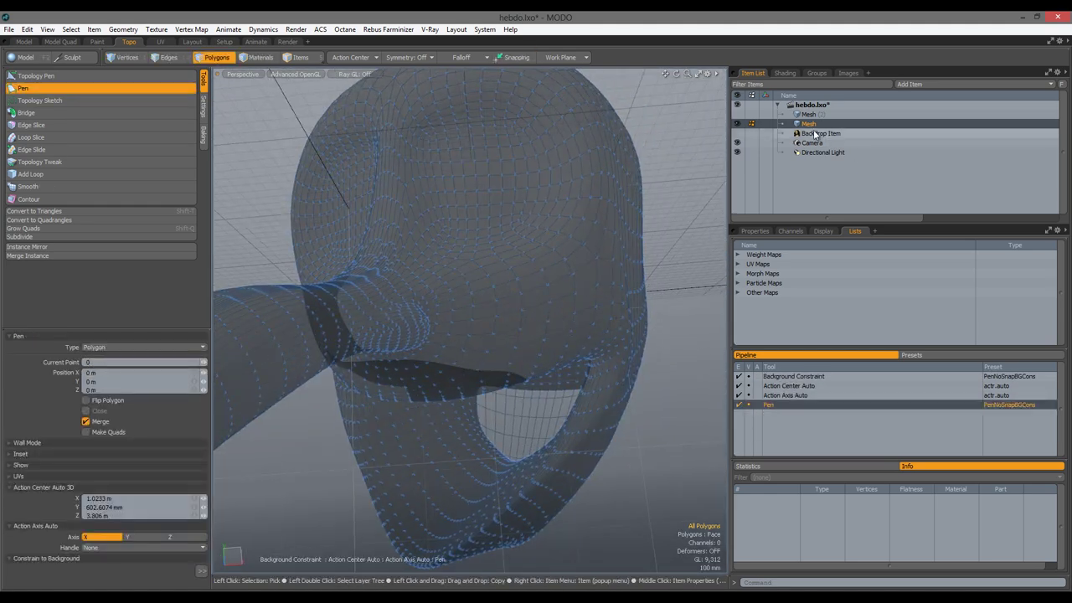
{"action": "left_click", "coordinate": [36, 75]}
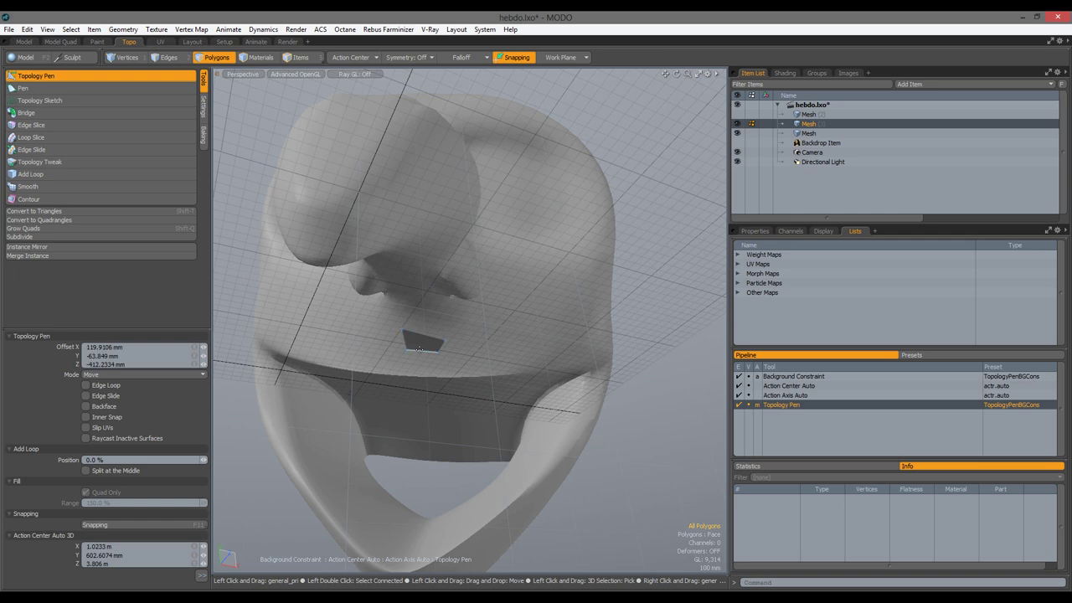
Extend the beard's quad strip along the upper lip, around one mouth corner, down the jaw and up the cheek as a sideburn.
{"action": "left_click_drag", "start_coordinate": [408, 344], "coordinate": [352, 351], "text": "alt"}
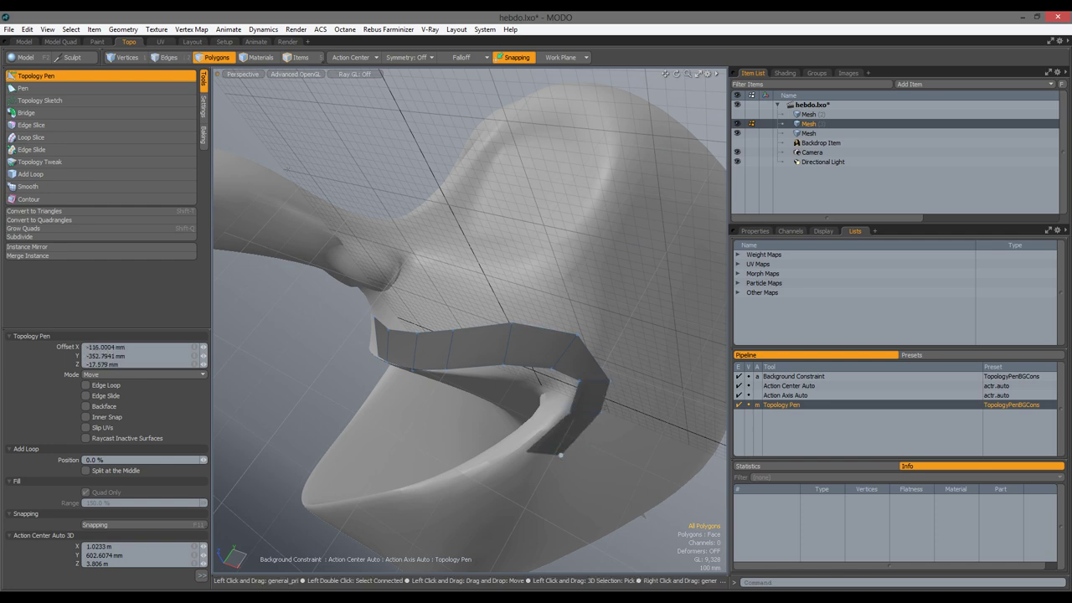
{"action": "left_click_drag", "start_coordinate": [352, 351], "coordinate": [393, 406], "text": "alt"}
{"action": "left_click_drag", "start_coordinate": [466, 415], "coordinate": [450, 305], "text": "alt"}
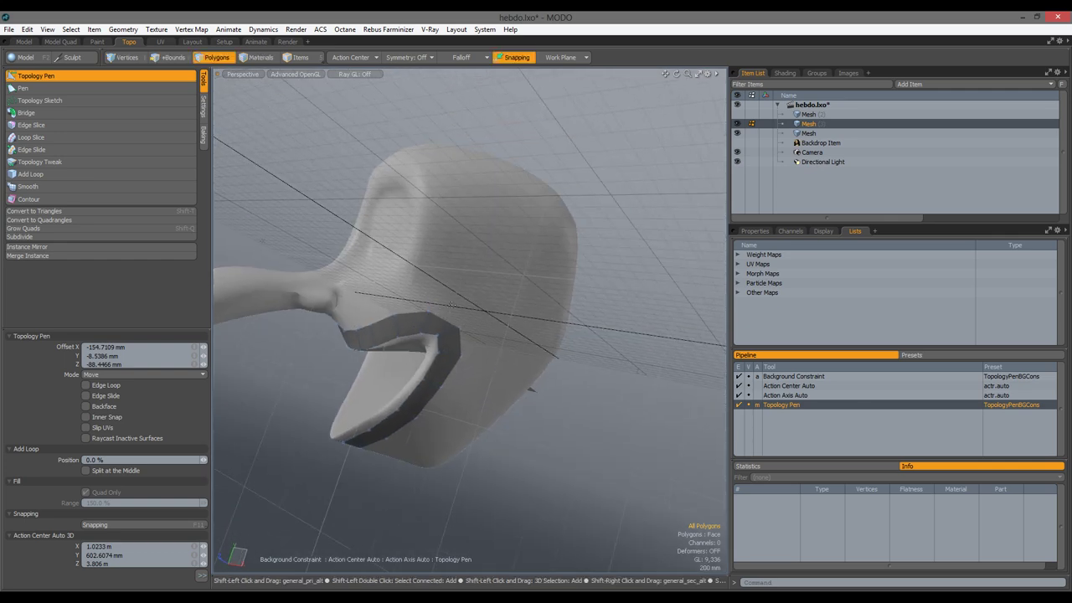
{"action": "left_click_drag", "start_coordinate": [513, 258], "coordinate": [475, 296], "text": "alt"}
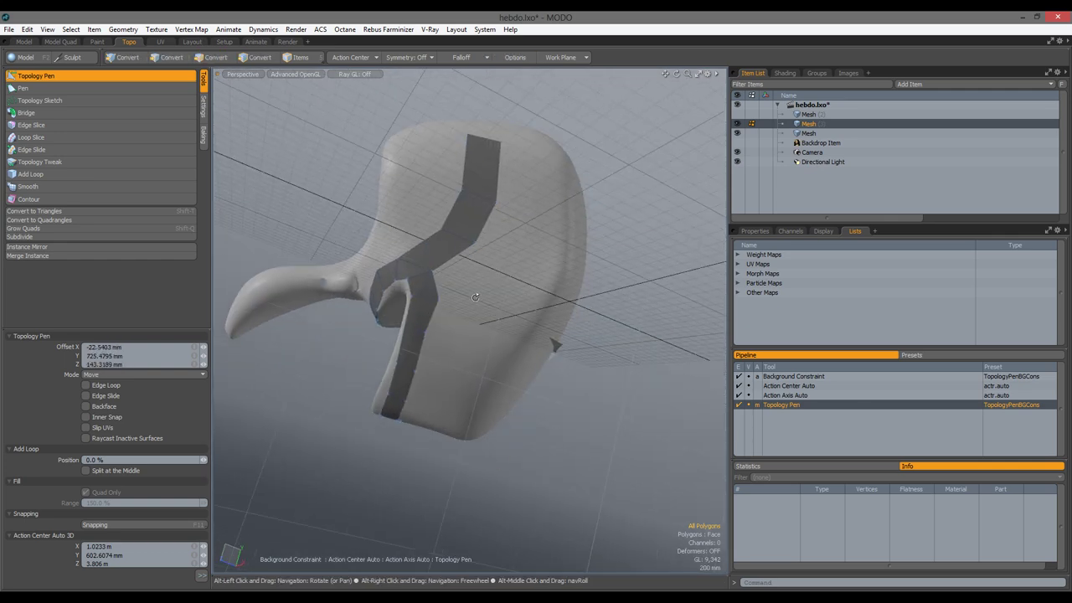
{"action": "left_click_drag", "start_coordinate": [386, 390], "coordinate": [469, 339], "text": "alt"}
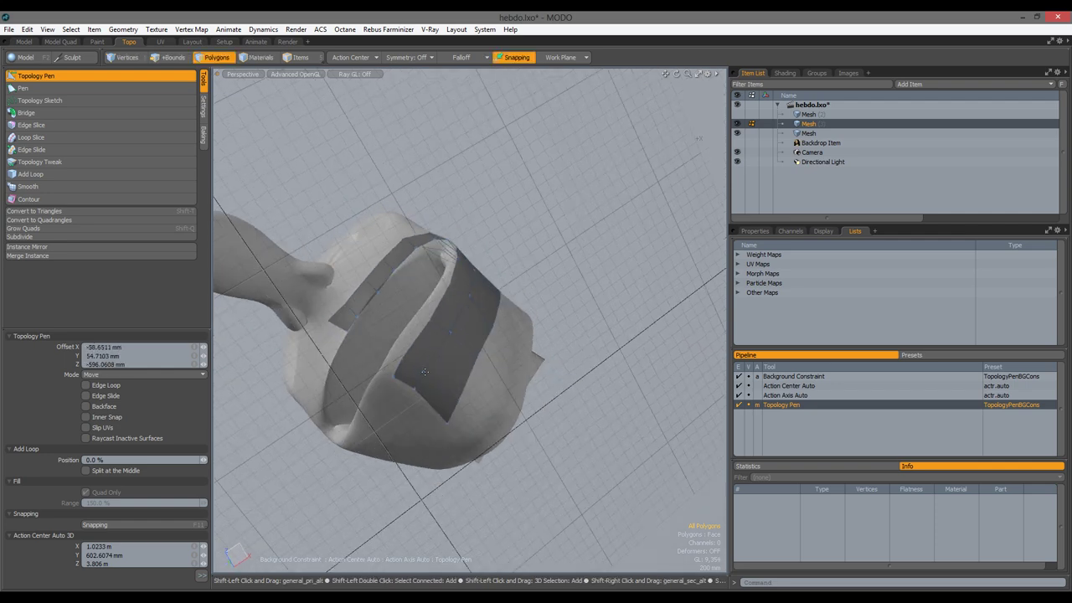
{"action": "left_click_drag", "start_coordinate": [424, 371], "coordinate": [266, 483], "text": "alt"}
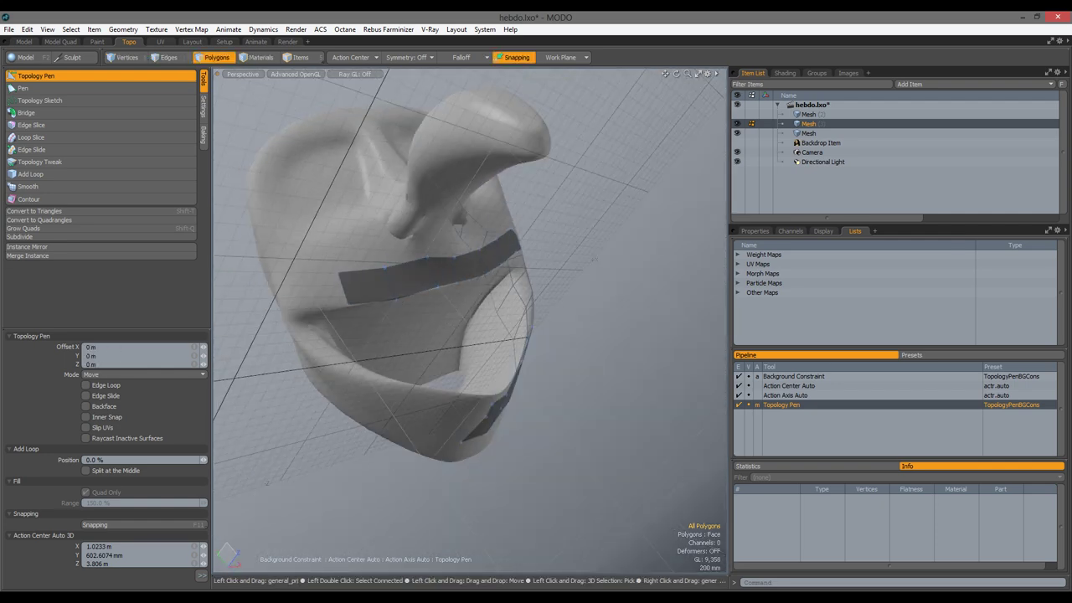
Build the matching quad strip on the other side of the mouth, jaw and cheek, widening the beard under the jaw.
{"action": "left_click_drag", "start_coordinate": [394, 297], "coordinate": [397, 262], "text": "alt"}
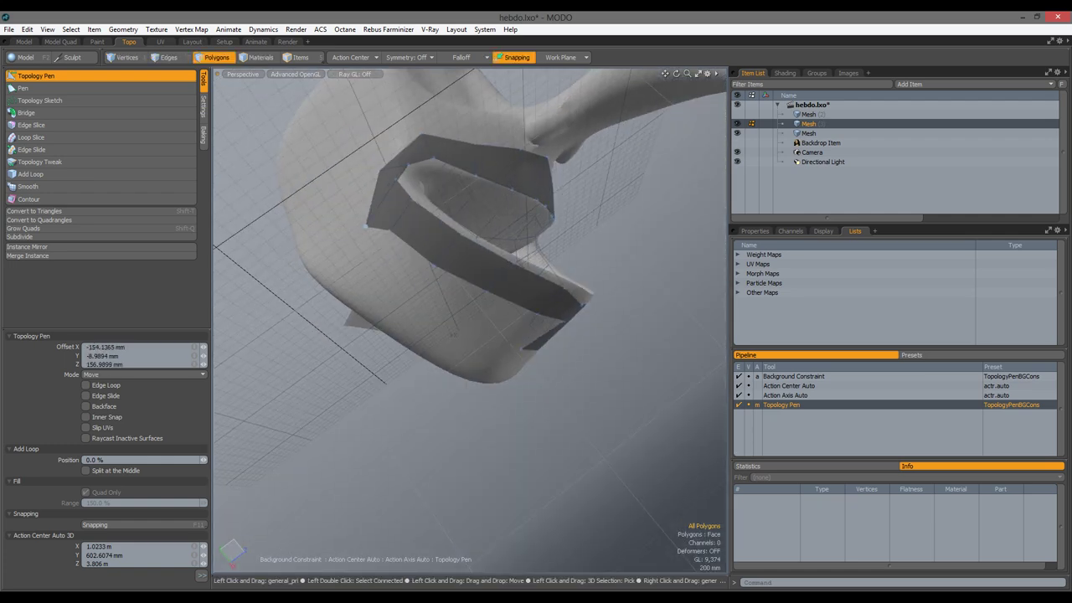
{"action": "left_click_drag", "start_coordinate": [369, 225], "coordinate": [398, 259], "text": "alt"}
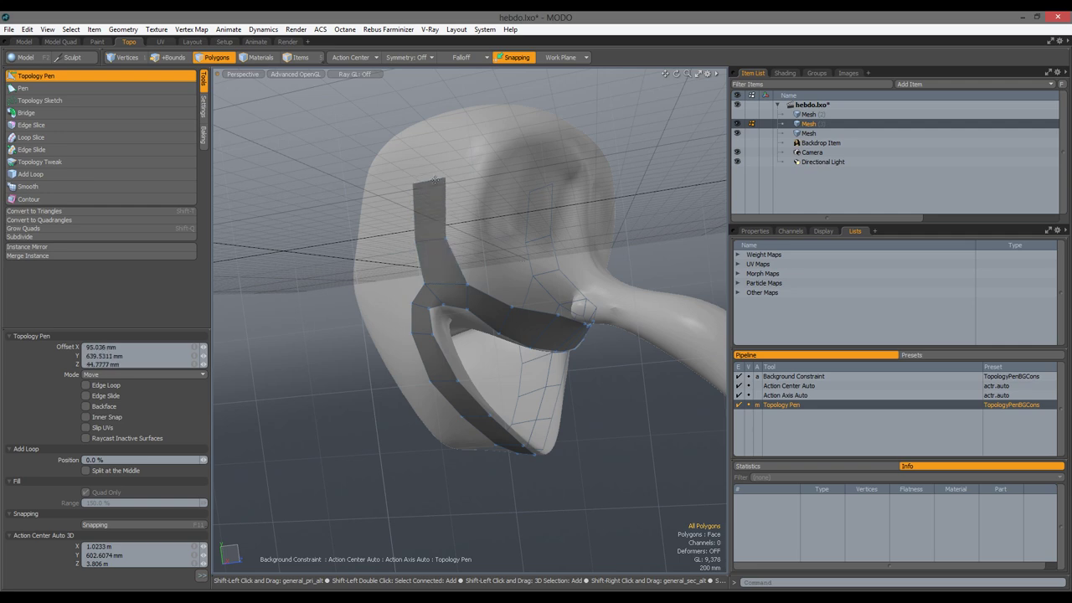
{"action": "left_click_drag", "start_coordinate": [435, 180], "coordinate": [445, 201], "text": "alt"}
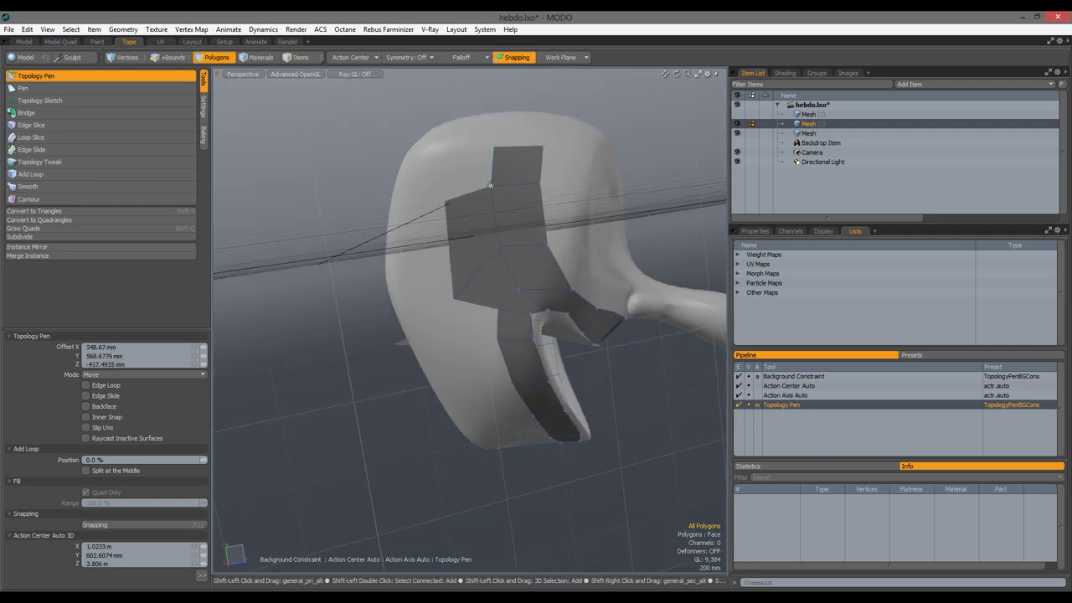
{"action": "left_click_drag", "start_coordinate": [532, 255], "coordinate": [487, 285], "text": "alt"}
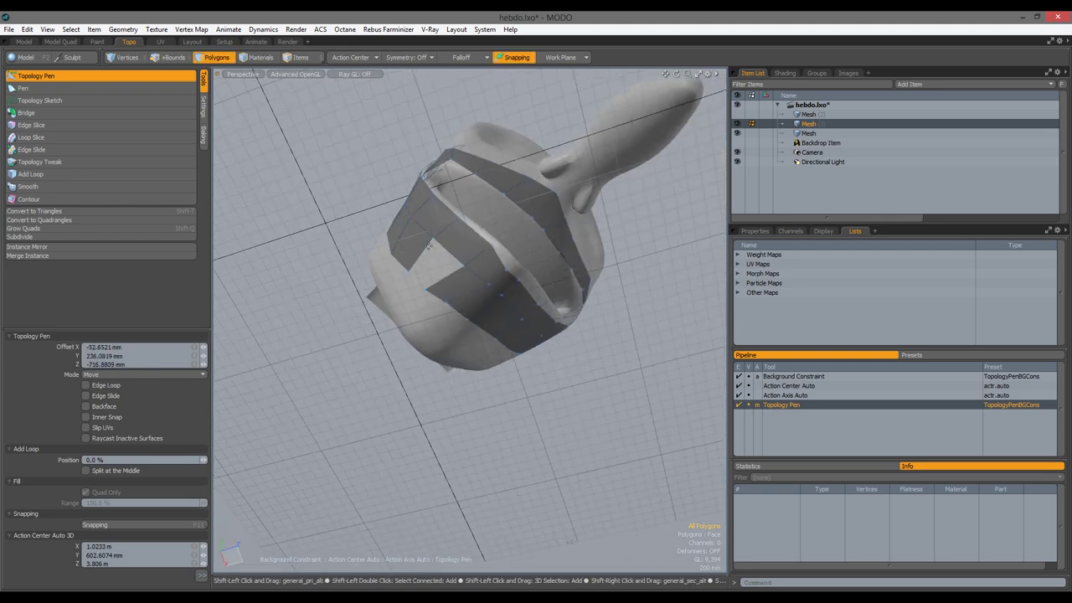
{"action": "left_click_drag", "start_coordinate": [429, 245], "coordinate": [595, 276], "text": "alt"}
{"action": "key", "text": "q"}
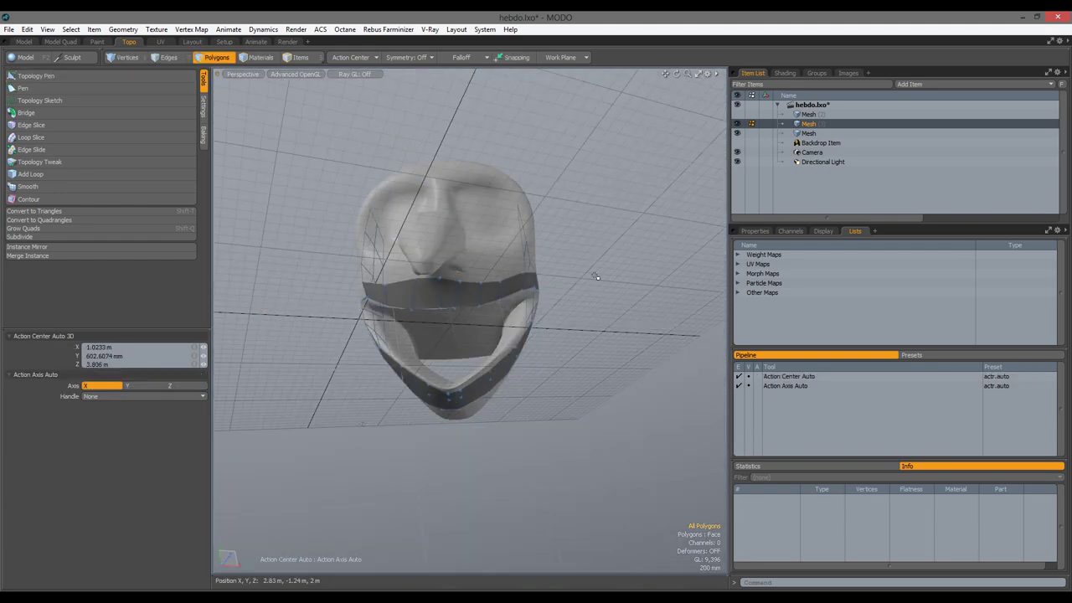
Return to the modeling layout, hide the head copy and show the beard mesh in perspective with Gooch Toon Shading.
{"action": "left_click", "coordinate": [24, 41]}
{"action": "left_click", "coordinate": [800, 133]}
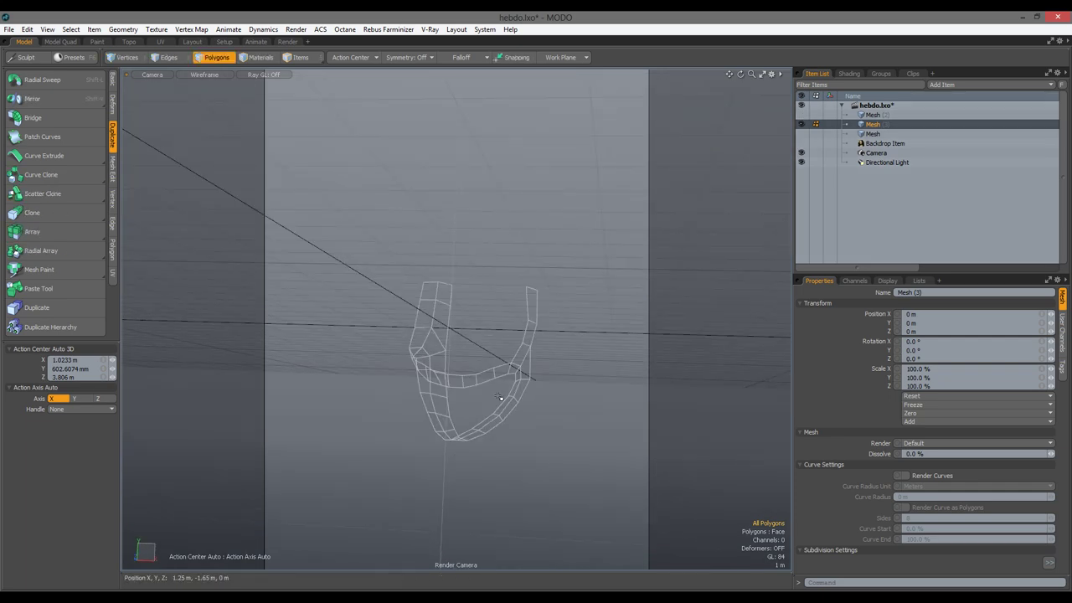
{"action": "key", "text": "KP_0"}
{"action": "left_click", "coordinate": [204, 75]}
{"action": "left_click", "coordinate": [210, 125]}
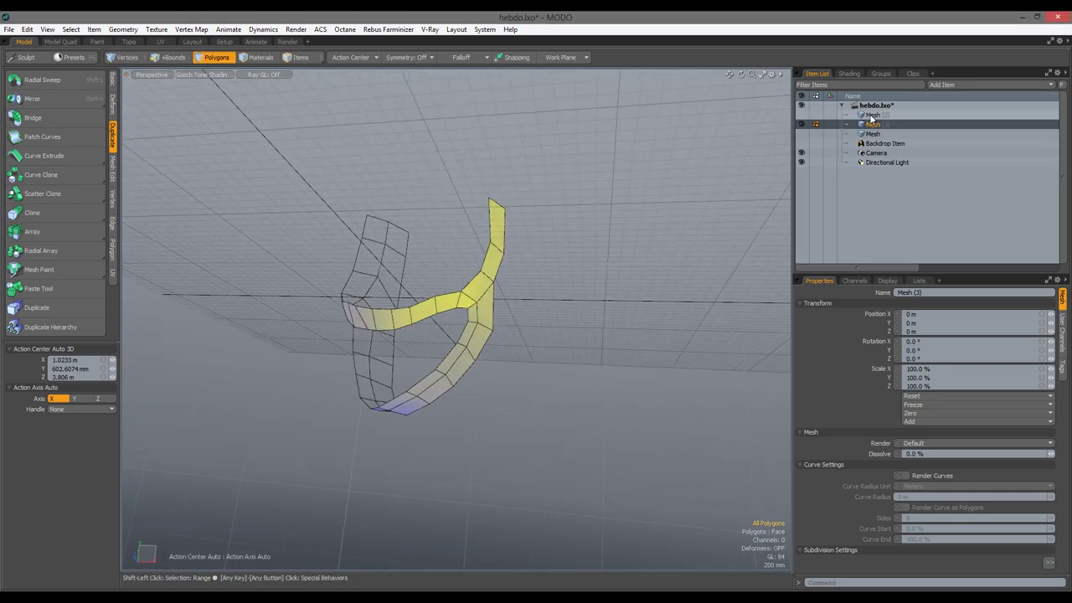
Convert the beard strip to Catmull-Clark subdivision and assign it a material named barba.
{"action": "left_click_drag", "start_coordinate": [402, 276], "coordinate": [481, 280], "text": "alt"}
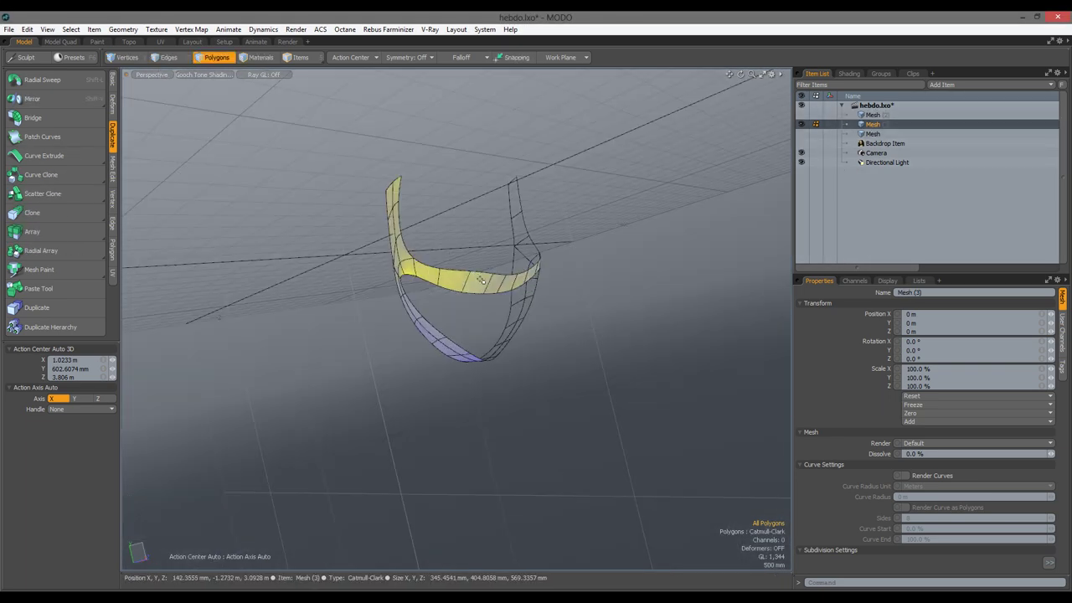
{"action": "key", "text": "m"}
{"action": "key", "text": "Return"}
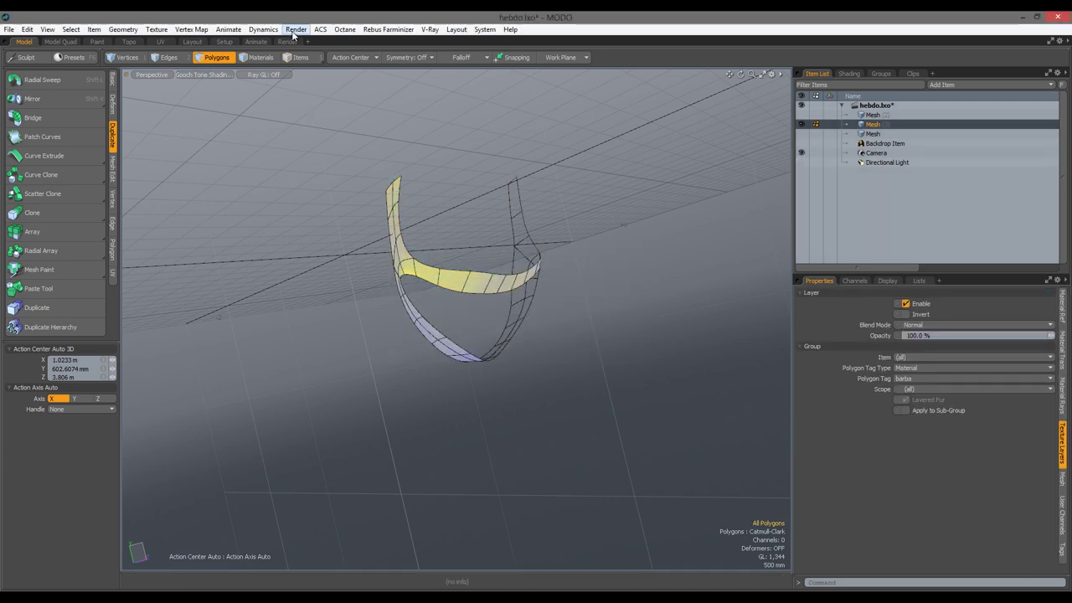
Open the render preview beside the 3D view and show the character mesh together with the beard strip.
{"action": "left_click", "coordinate": [293, 33]}
{"action": "left_click", "coordinate": [186, 134]}
{"action": "left_click_drag", "start_coordinate": [473, 46], "coordinate": [379, 46]}
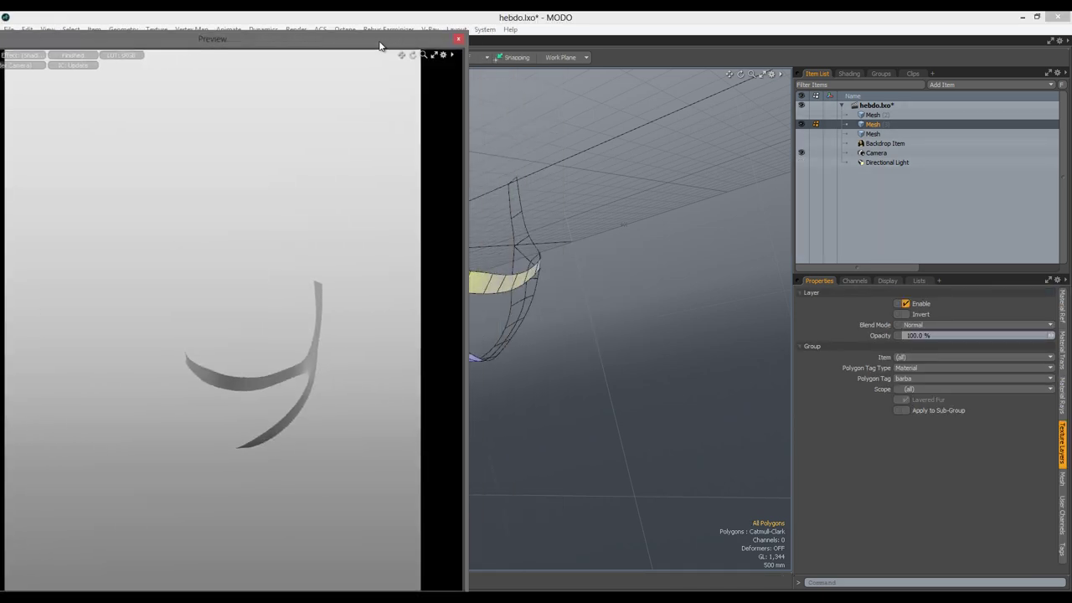
{"action": "left_click", "coordinate": [801, 114]}
Add a Fur Material to the barba material group and increase the fur length.
{"action": "left_click", "coordinate": [848, 73]}
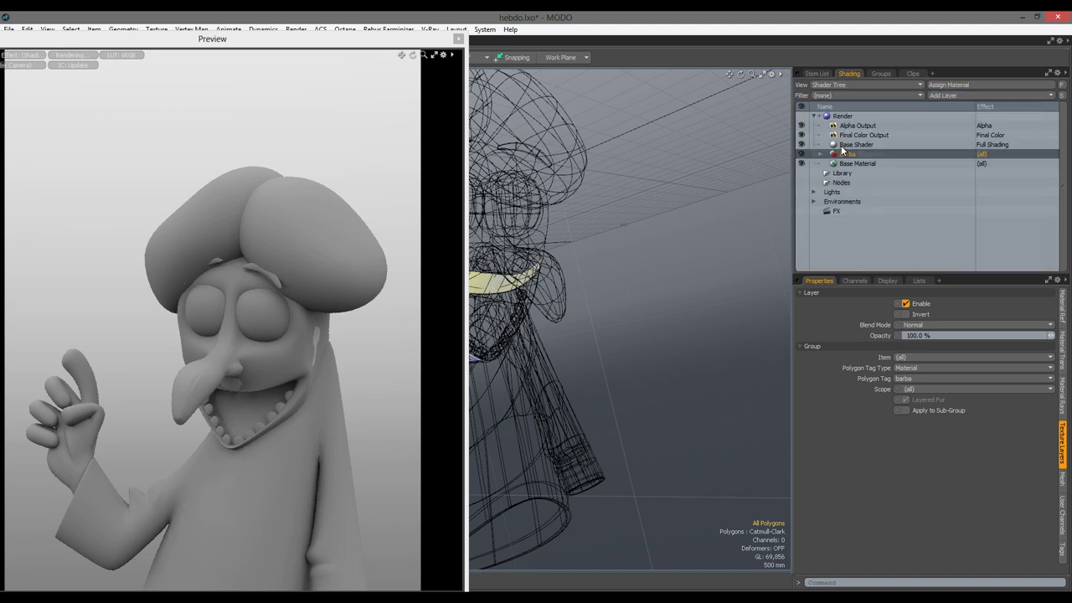
{"action": "left_click", "coordinate": [943, 97]}
{"action": "mouse_move", "coordinate": [952, 137]}
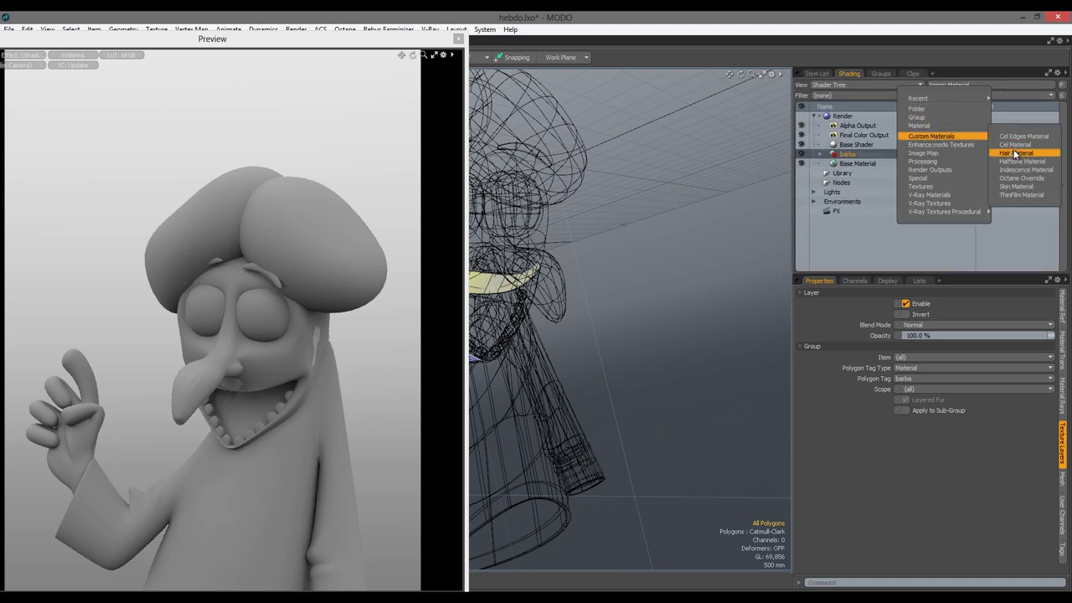
{"action": "left_click", "coordinate": [988, 178]}
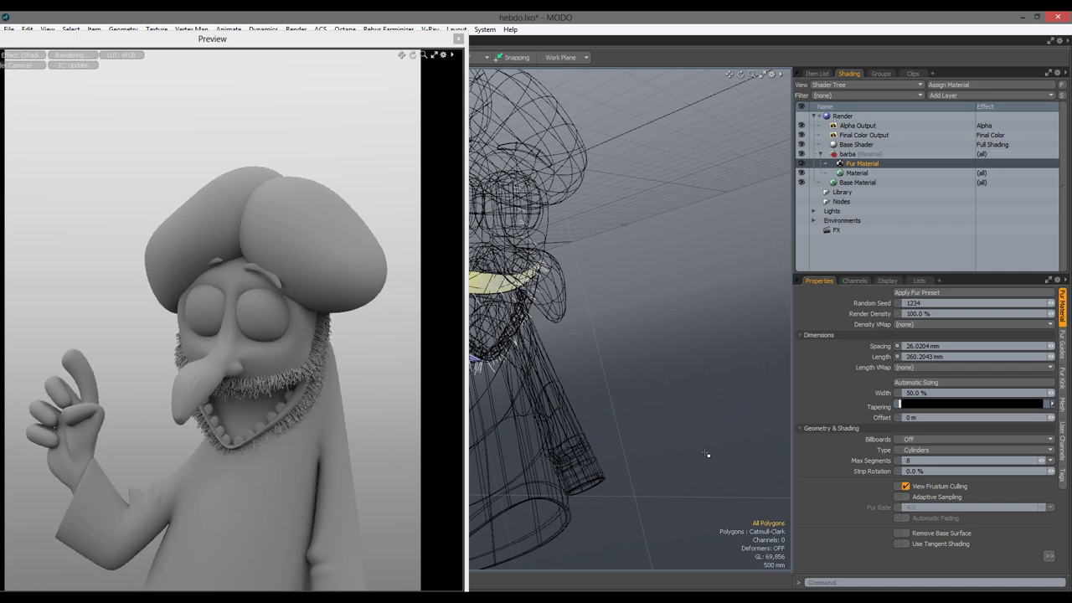
{"action": "type", "text": "00"}
{"action": "key", "text": "Return"}
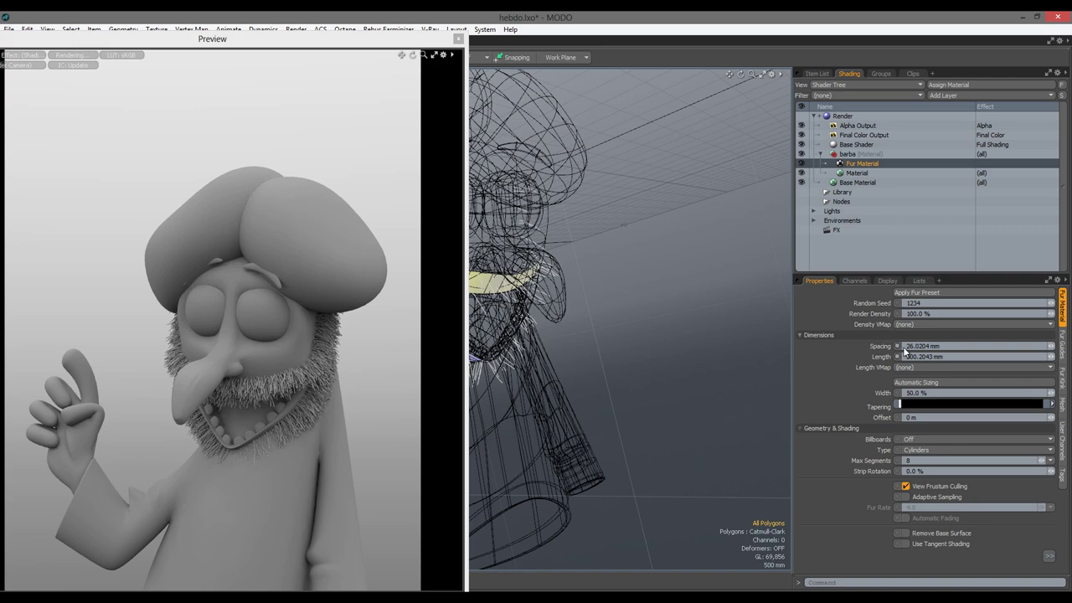
Set the fur length to about 750 mm and select edges at the beard strip's lower corner.
{"action": "type", "text": "750"}
{"action": "key", "text": "Return"}
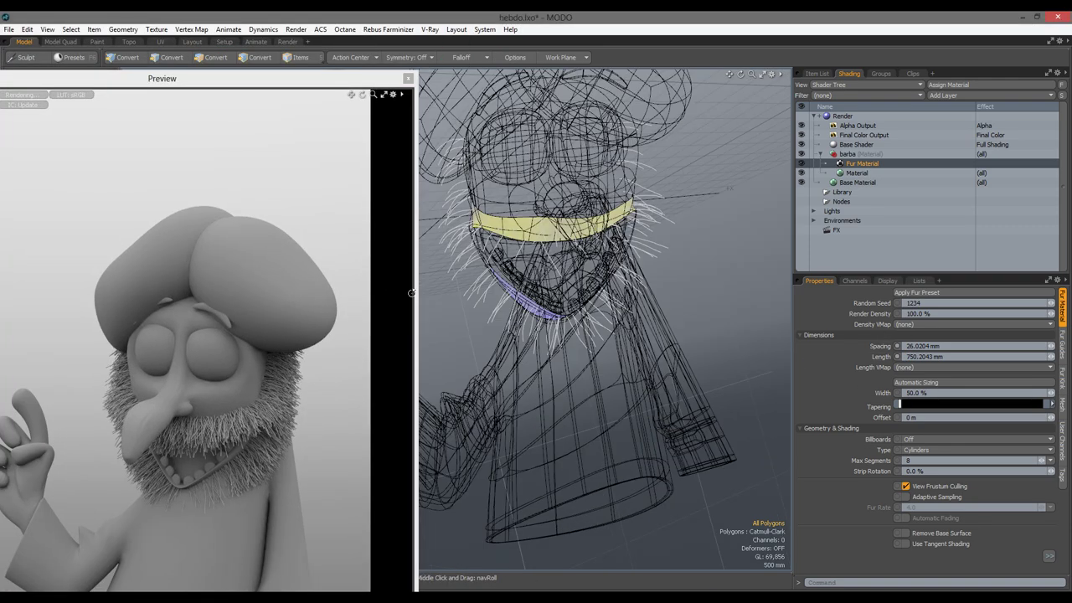
{"action": "left_click_drag", "start_coordinate": [586, 335], "coordinate": [552, 319], "text": "alt"}
{"action": "left_click", "coordinate": [486, 418]}
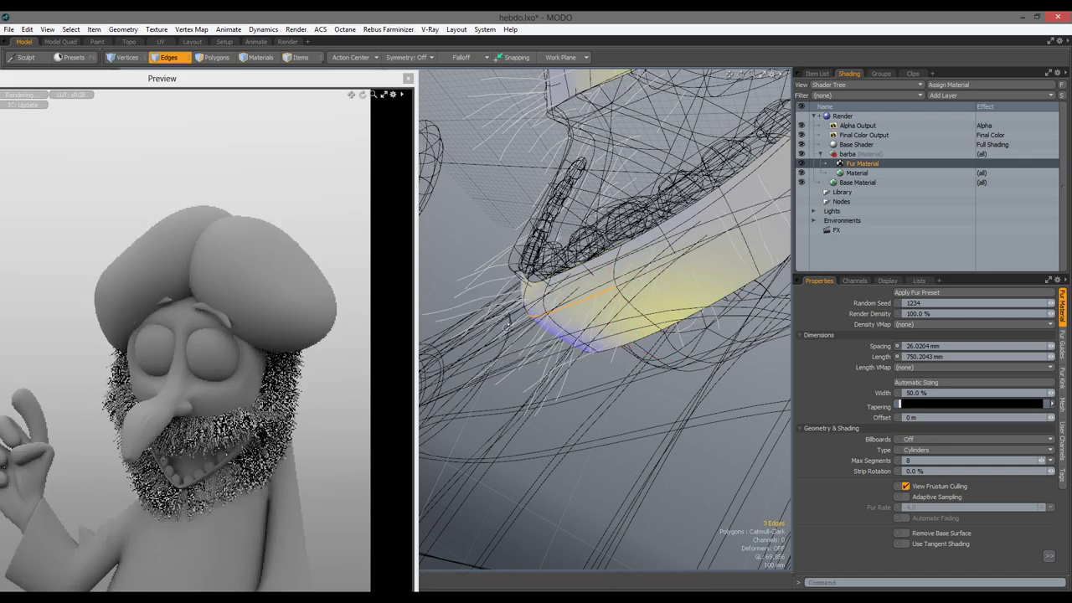
{"action": "mouse_move", "coordinate": [619, 334]}
{"action": "left_mouse_down", "text": "alt"}
{"action": "mouse_move", "coordinate": [643, 282]}
{"action": "mouse_move", "coordinate": [619, 318]}
{"action": "left_mouse_up", "text": "alt"}
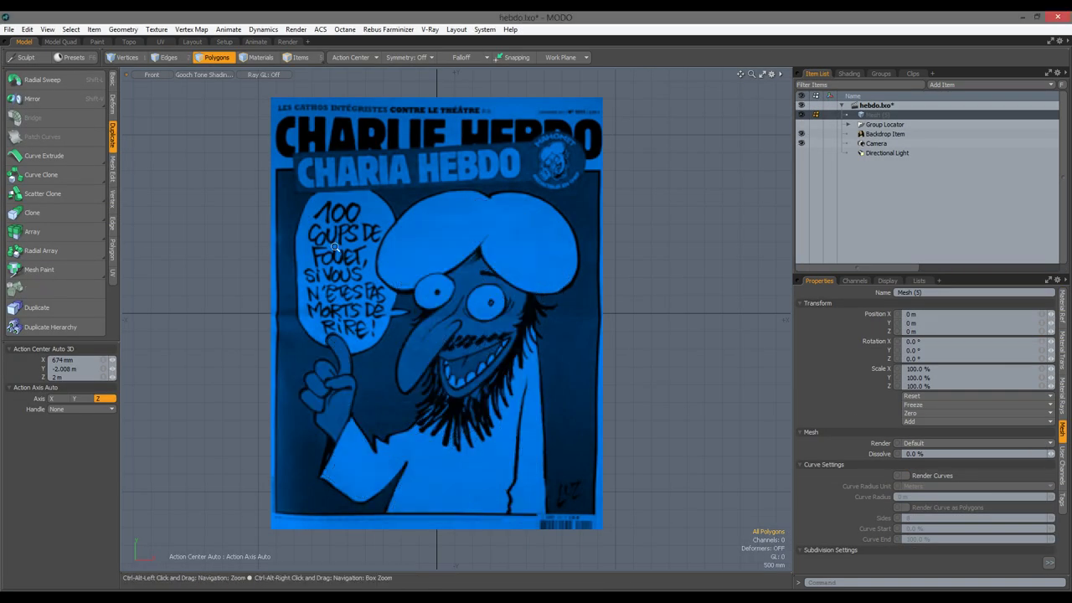
Undo the pen polygon and draw a flat rectangle about 3.03 by 4.97 m over the speech bubble in the front view.
{"action": "scroll", "coordinate": [335, 148], "scroll_direction": "up", "scroll_amount": 3}
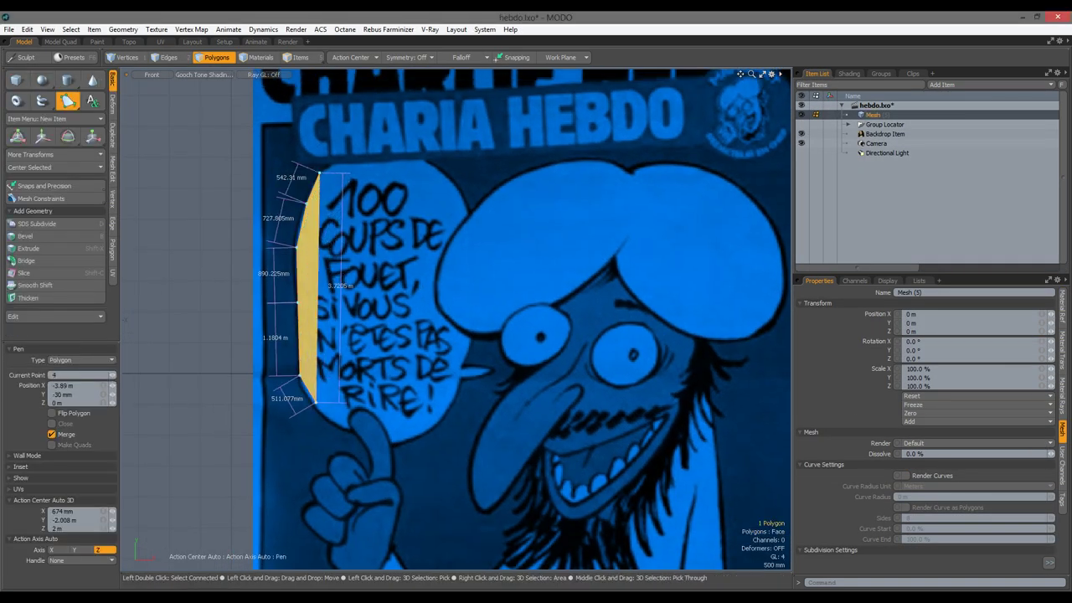
{"action": "key", "text": "ctrl+z"}
{"action": "left_click", "coordinate": [16, 79]}
{"action": "left_click_drag", "start_coordinate": [292, 151], "coordinate": [478, 458]}
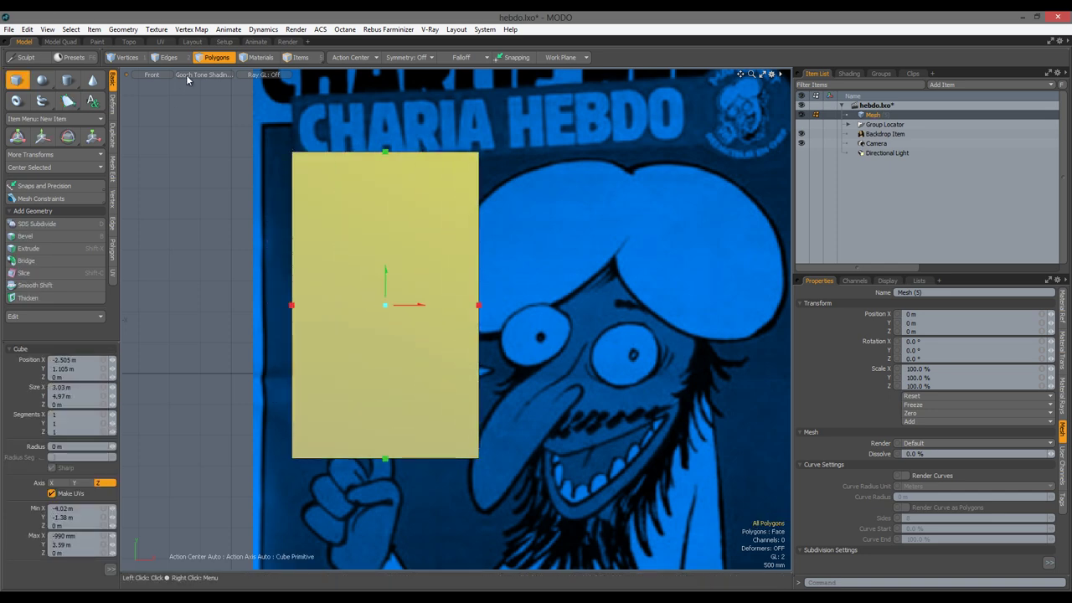
Subdivide the speech bubble rectangle twice with the Faceted method in wireframe display.
{"action": "key", "text": "space"}
{"action": "key", "text": "shift+d"}
{"action": "left_click", "coordinate": [609, 277]}
{"action": "key", "text": "shift+d"}
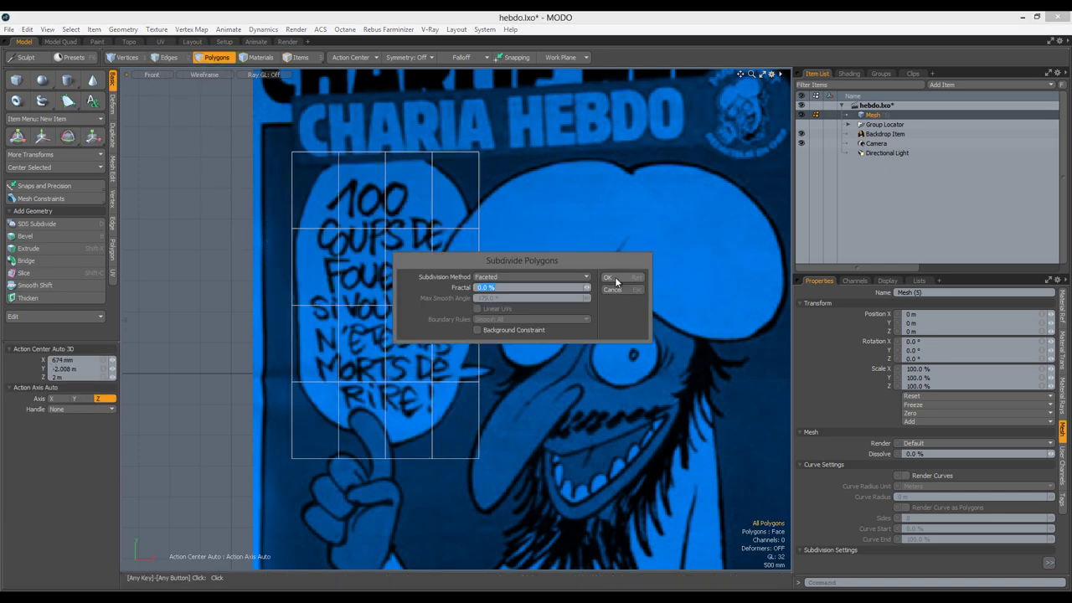
{"action": "left_click", "coordinate": [612, 279]}
Move the grid's outer vertices with screen falloff so they follow the speech bubble's rounded outline.
{"action": "key", "text": "w"}
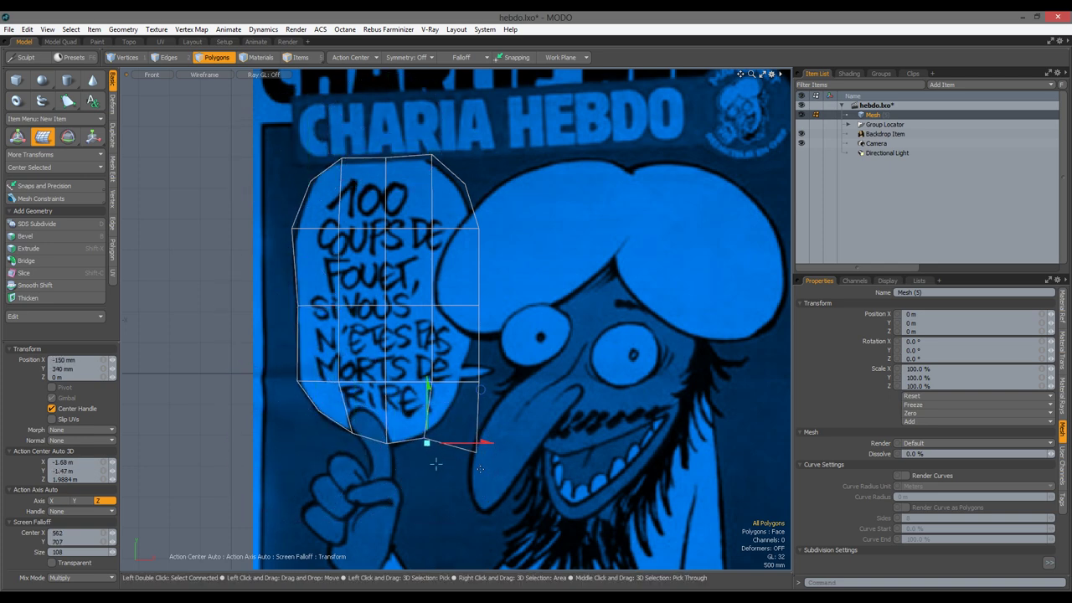
{"action": "left_click", "coordinate": [476, 382]}
{"action": "left_click_drag", "start_coordinate": [474, 309], "coordinate": [432, 158]}
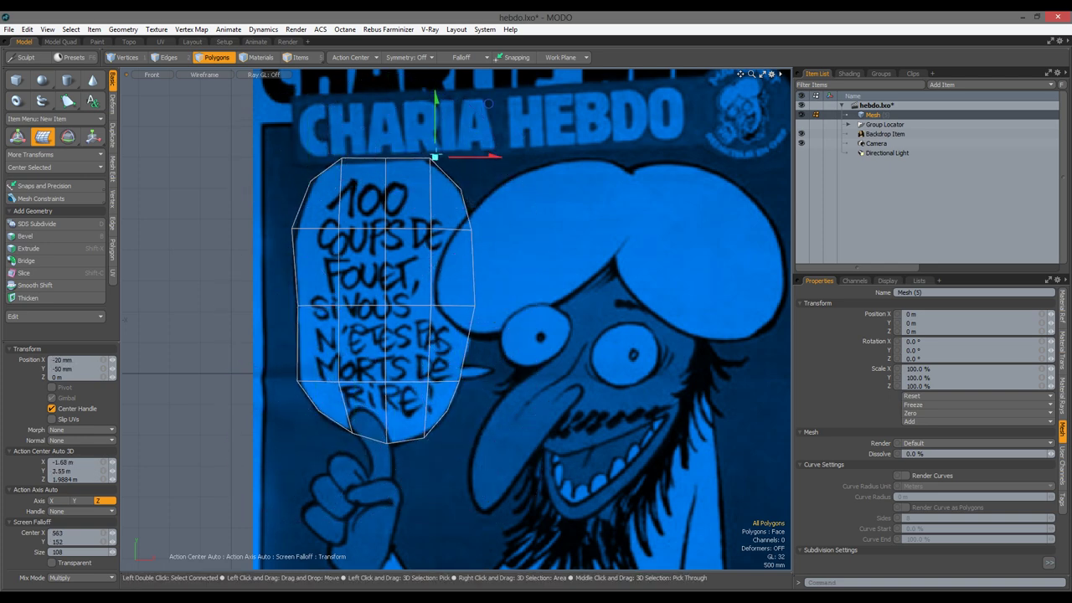
{"action": "key", "text": "space"}
Add an edge loop across the lower bubble and extrude its side edge into a tapered tail toward the character.
{"action": "key", "text": "shift+x"}
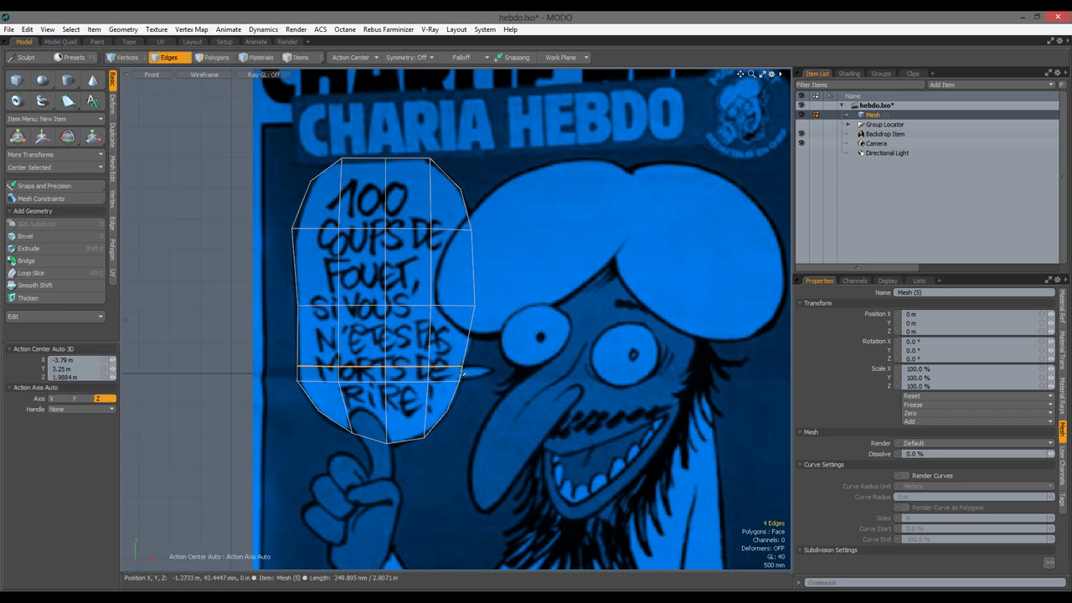
{"action": "left_click_drag", "start_coordinate": [487, 379], "coordinate": [489, 383]}
{"action": "scroll", "coordinate": [490, 383], "scroll_direction": "up", "scroll_amount": 3}
{"action": "key", "text": "1"}
{"action": "key", "text": "w"}
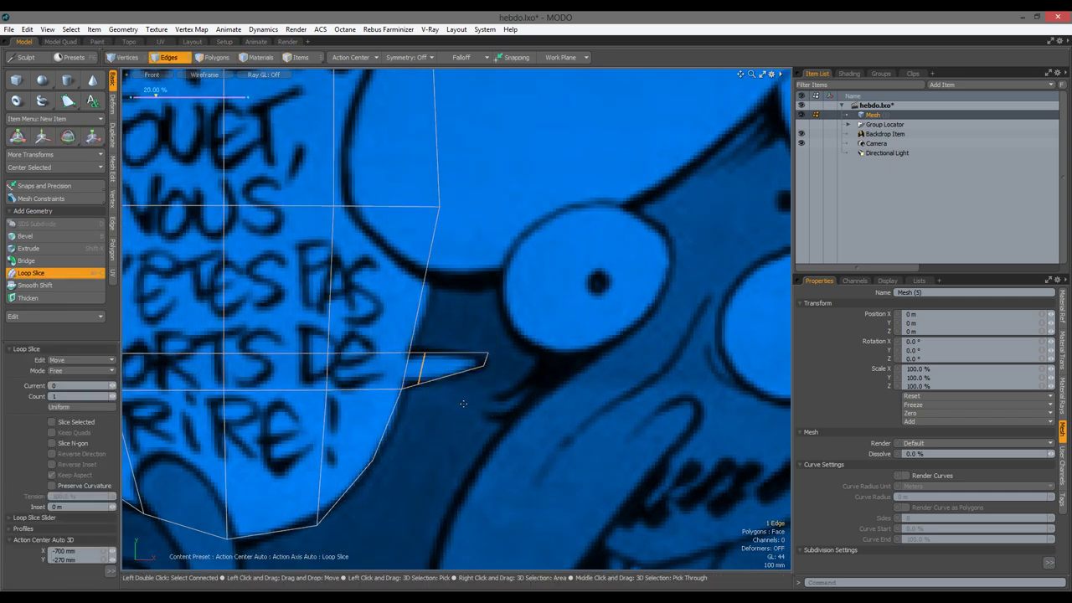
Add a loop slice across the bubble's tail and spread its middle vertices outward to match the drawing.
{"action": "key", "text": "space"}
{"action": "scroll", "coordinate": [448, 385], "scroll_direction": "up", "scroll_amount": 2}
{"action": "key", "text": "2"}
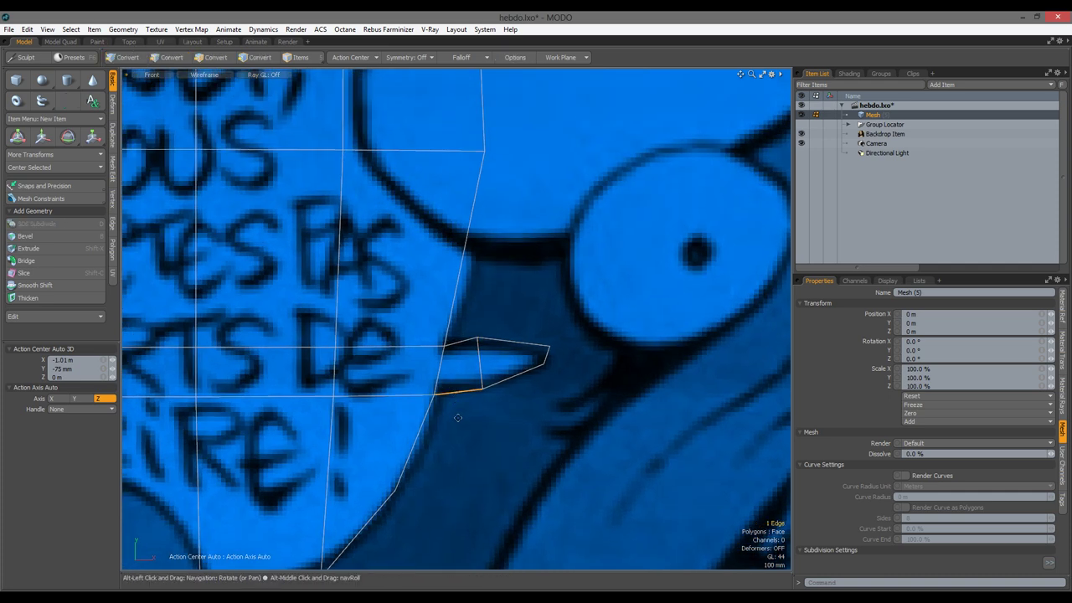
Check the bubble's outline as a subdivision surface, raise its upper vertices to fit the reference, and return to faceted polygons.
{"action": "key", "text": "Tab"}
{"action": "scroll", "coordinate": [473, 406], "scroll_direction": "down", "scroll_amount": 5}
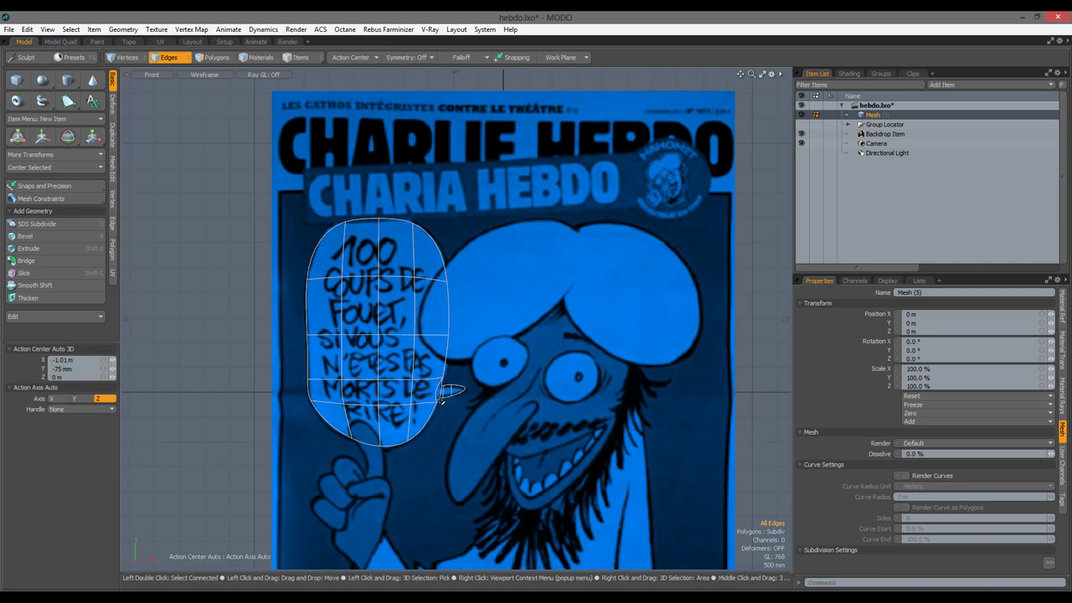
{"action": "scroll", "coordinate": [385, 173], "scroll_direction": "up", "scroll_amount": 2}
{"action": "key", "text": "1"}
{"action": "key", "text": "Tab"}
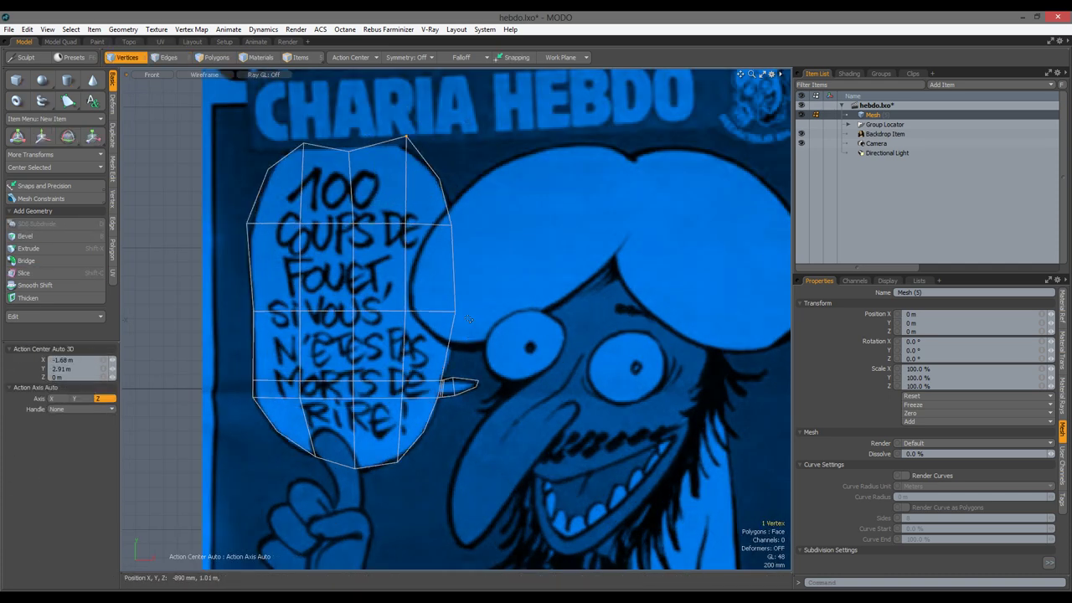
Extrude the speech bubble's polygons for thickness and assign them the bocadillo material.
{"action": "mouse_move", "coordinate": [385, 173]}
{"action": "left_mouse_down", "text": "alt"}
{"action": "mouse_move", "coordinate": [290, 238]}
{"action": "mouse_move", "coordinate": [351, 251]}
{"action": "left_mouse_up", "text": "alt"}
{"action": "key", "text": "3"}
{"action": "key", "text": "shift+x"}
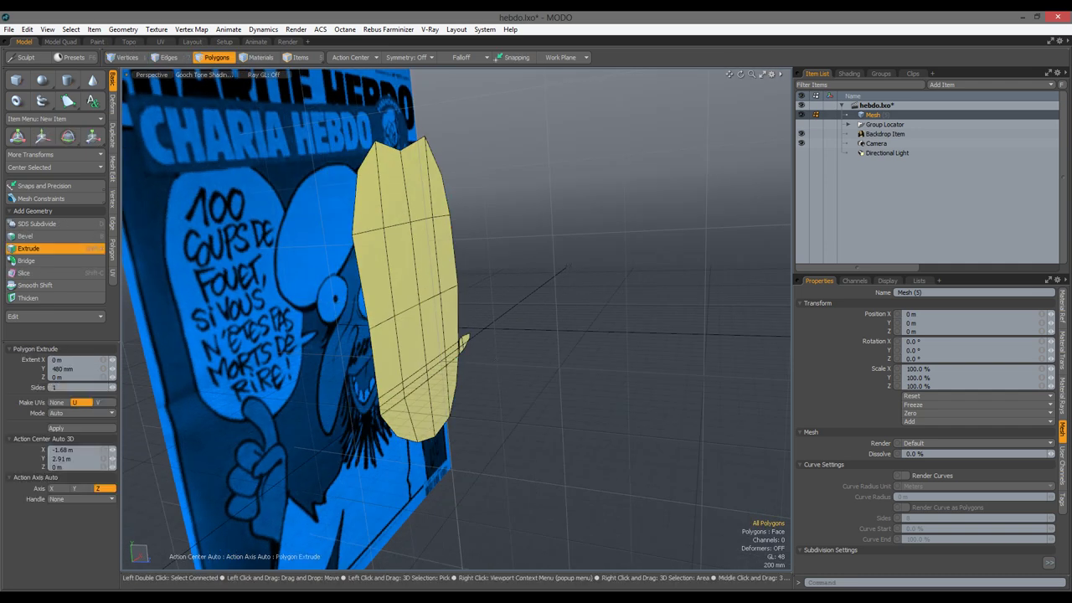
{"action": "key", "text": "space"}
{"action": "key", "text": "m"}
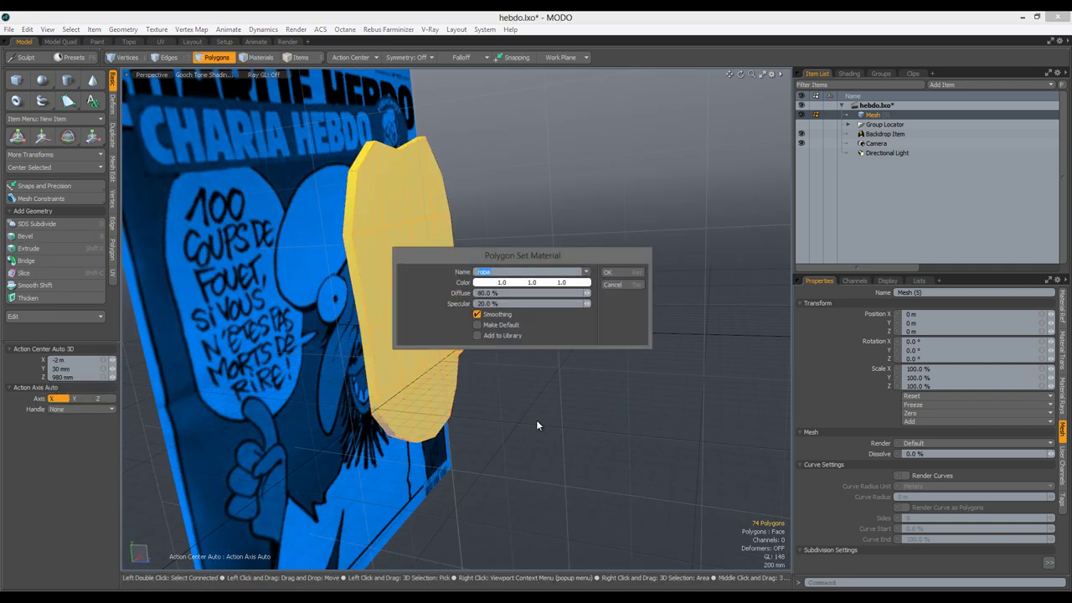
{"action": "key", "text": "Return"}
Show the character group and reposition the speech bubble beside the head in the camera view.
{"action": "left_click", "coordinate": [801, 124]}
{"action": "left_click", "coordinate": [865, 114]}
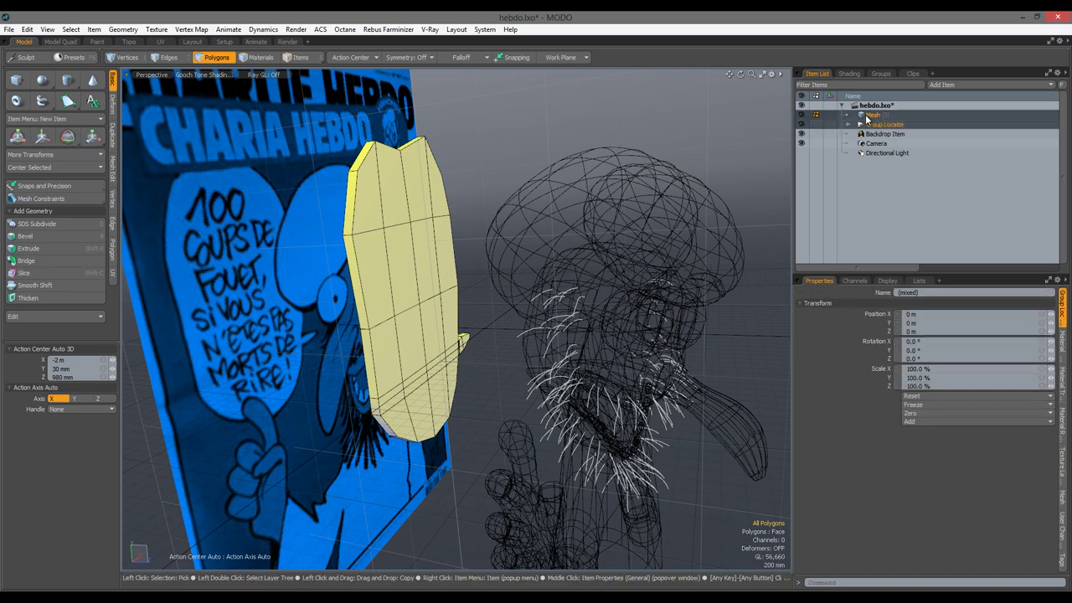
{"action": "key", "text": "1"}
{"action": "key", "text": "0"}
{"action": "key", "text": "3"}
{"action": "key", "text": "w"}
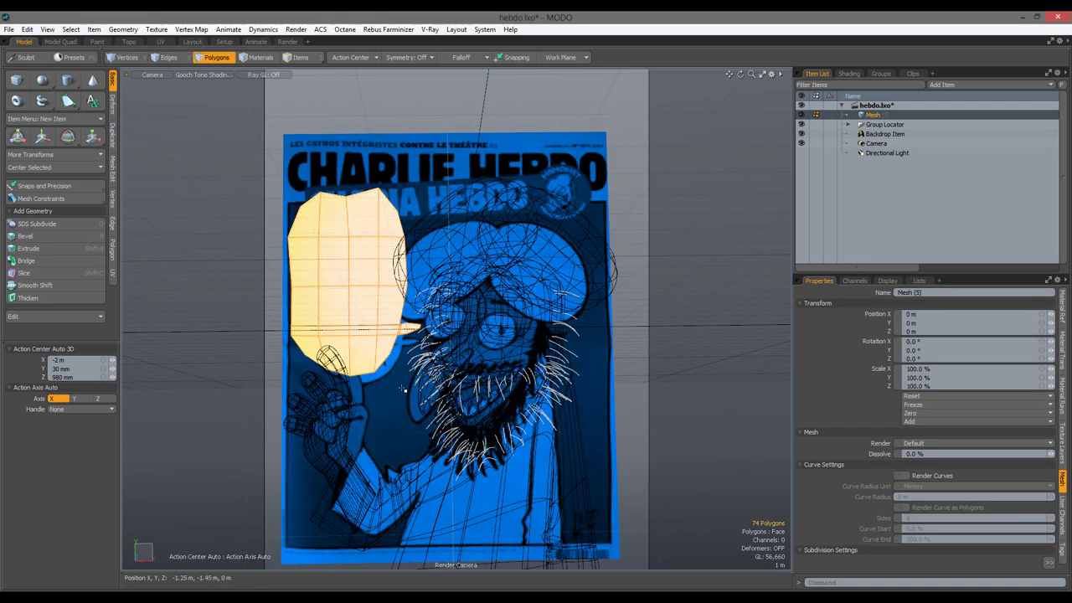
{"action": "left_click_drag", "start_coordinate": [507, 390], "coordinate": [464, 391]}
{"action": "key", "text": "space"}
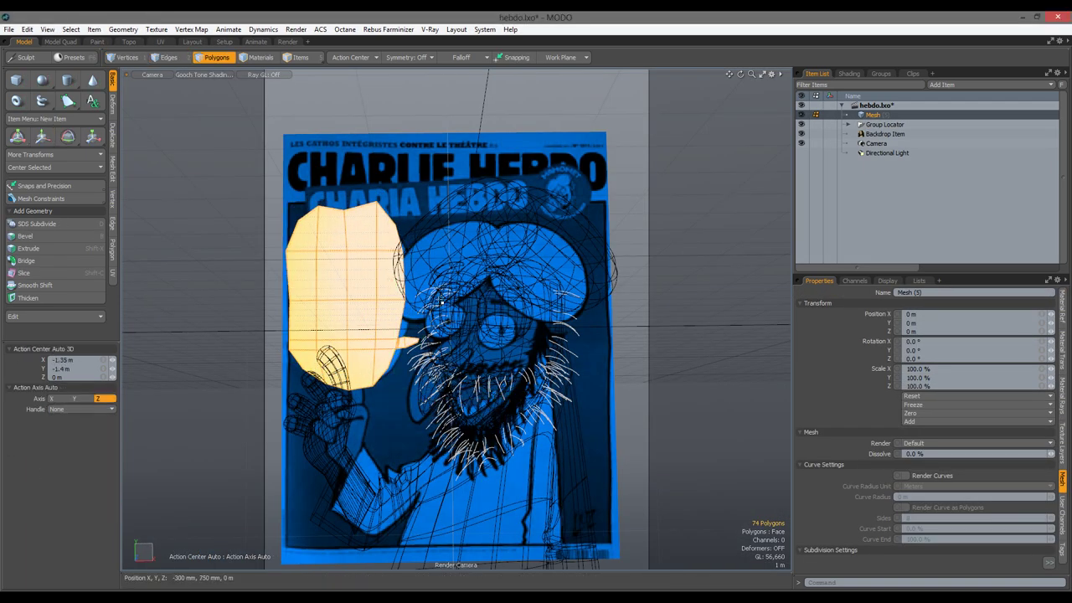
Add a loop slice around the speech bubble's thin side and convert the mesh to Catmull-Clark subdivision.
{"action": "key", "text": "0"}
{"action": "key", "text": "1"}
{"action": "scroll", "coordinate": [372, 237], "scroll_direction": "up", "scroll_amount": 3}
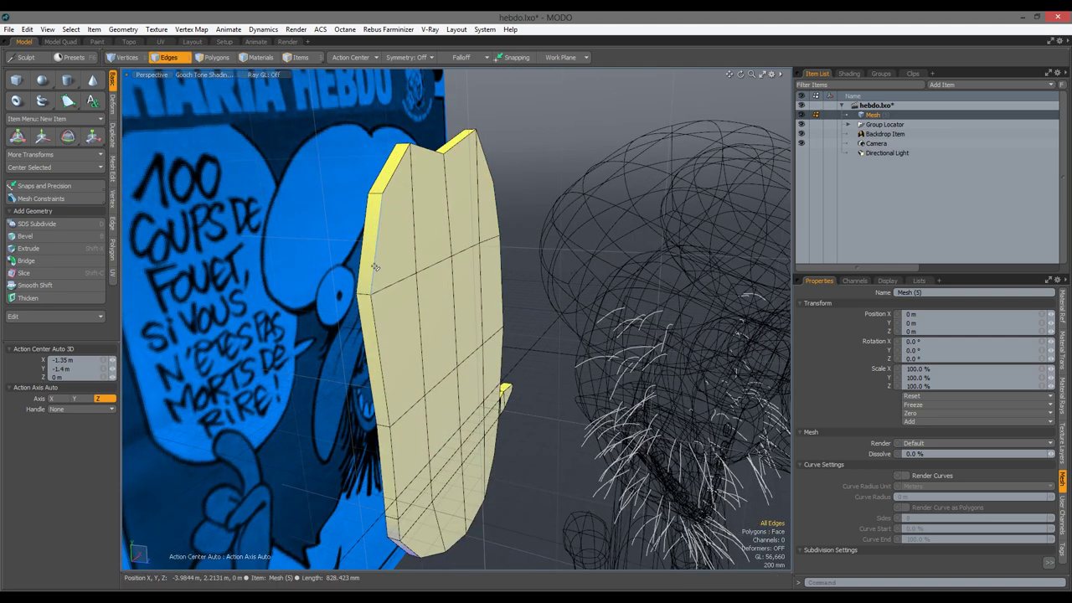
{"action": "key", "text": "2"}
{"action": "scroll", "coordinate": [484, 505], "scroll_direction": "up", "scroll_amount": 2}
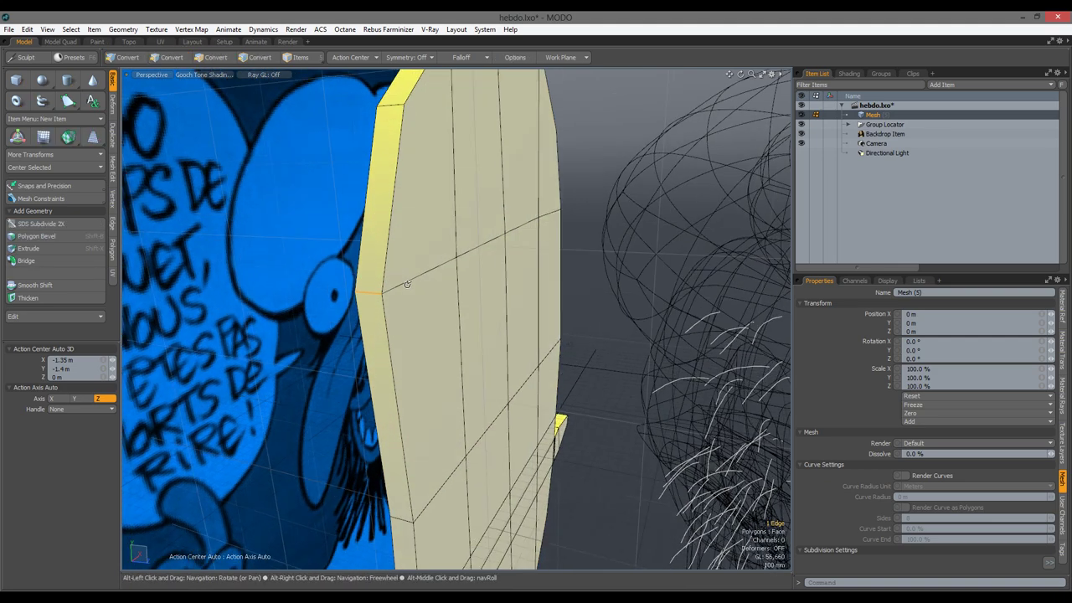
{"action": "key", "text": "alt+c"}
{"action": "key", "text": "space"}
{"action": "key", "text": "Tab"}
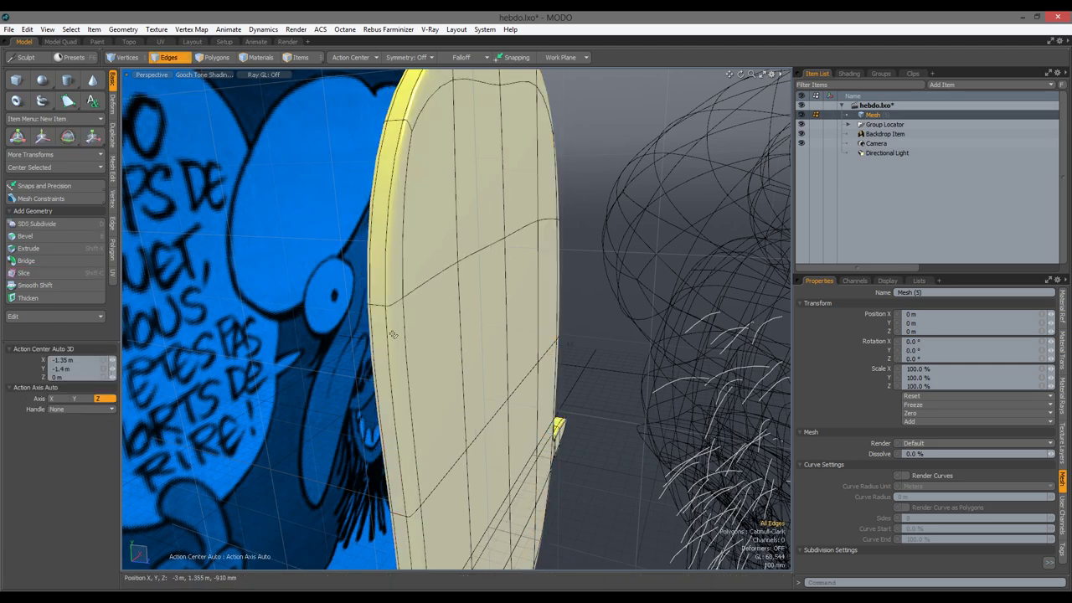
Open the render preview and place it beside the model to show the character with the speech bubble.
{"action": "scroll", "coordinate": [457, 318], "scroll_direction": "down", "scroll_amount": 5}
{"action": "left_click", "coordinate": [296, 29]}
{"action": "left_click", "coordinate": [226, 132]}
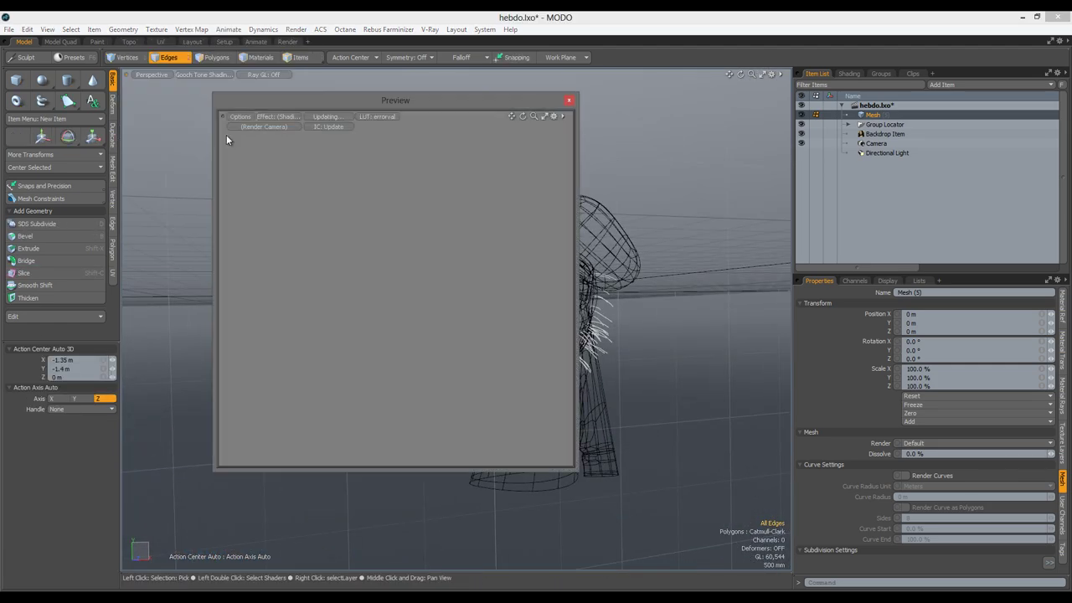
{"action": "left_click_drag", "start_coordinate": [488, 102], "coordinate": [808, 105]}
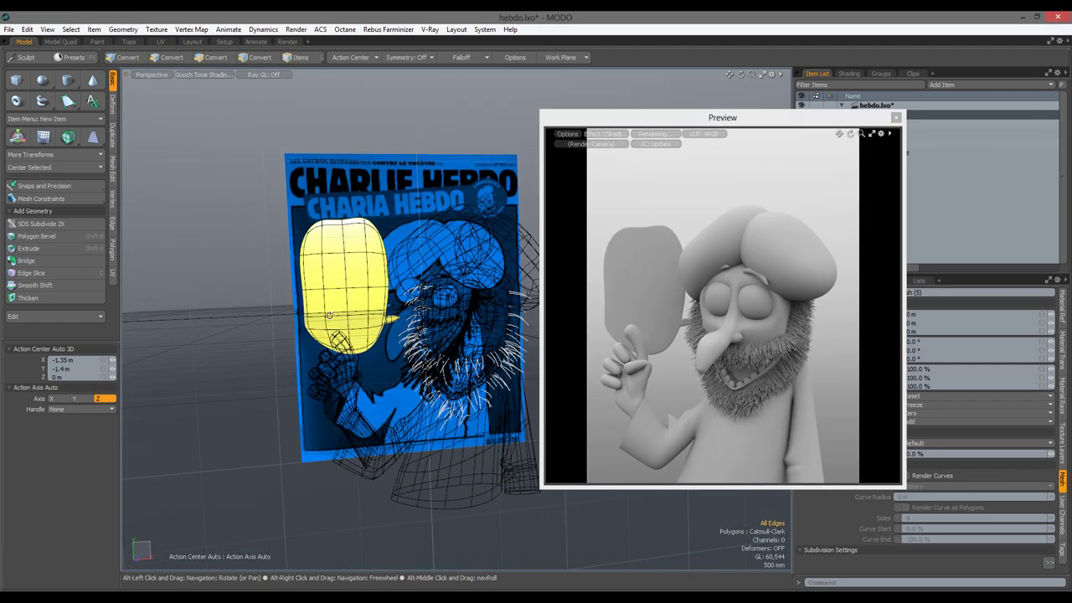
Scale up the speech bubble and shift it sideways away from the turban, checking its placement in the render preview.
{"action": "key", "text": "3"}
{"action": "key", "text": "w"}
{"action": "mouse_move", "coordinate": [368, 285]}
{"action": "left_mouse_down"}
{"action": "mouse_move", "coordinate": [339, 285]}
{"action": "mouse_move", "coordinate": [360, 285]}
{"action": "left_mouse_up"}
{"action": "key", "text": "r"}
{"action": "key", "text": "w"}
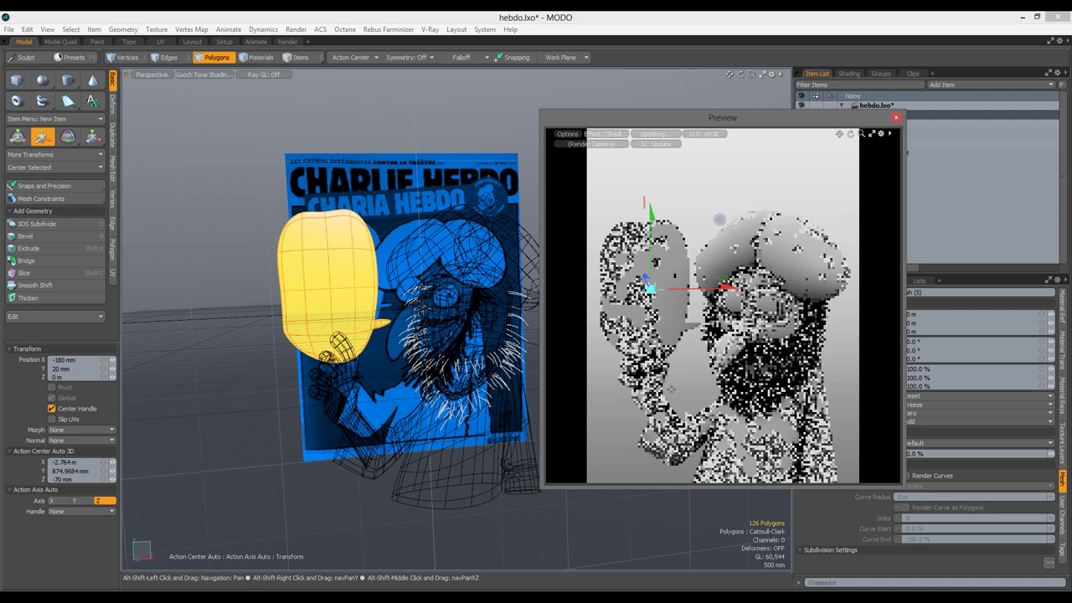
{"action": "key", "text": "space"}
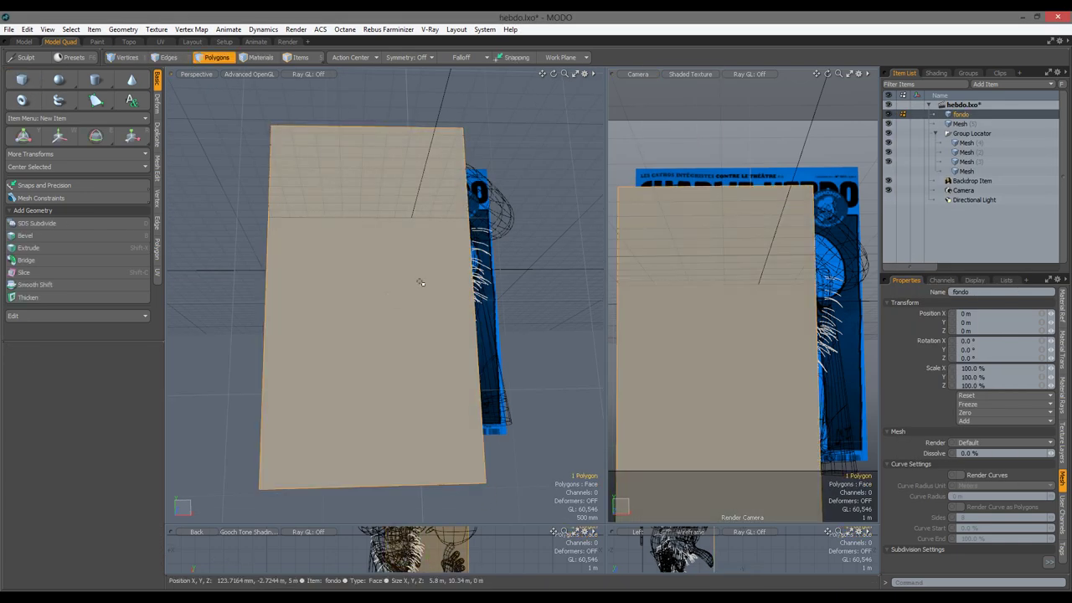
Move the fondo plane behind the character and scale it to 133.5% in X.
{"action": "key", "text": "w"}
{"action": "left_click_drag", "start_coordinate": [352, 276], "coordinate": [457, 293], "text": "alt"}
{"action": "key", "text": "r"}
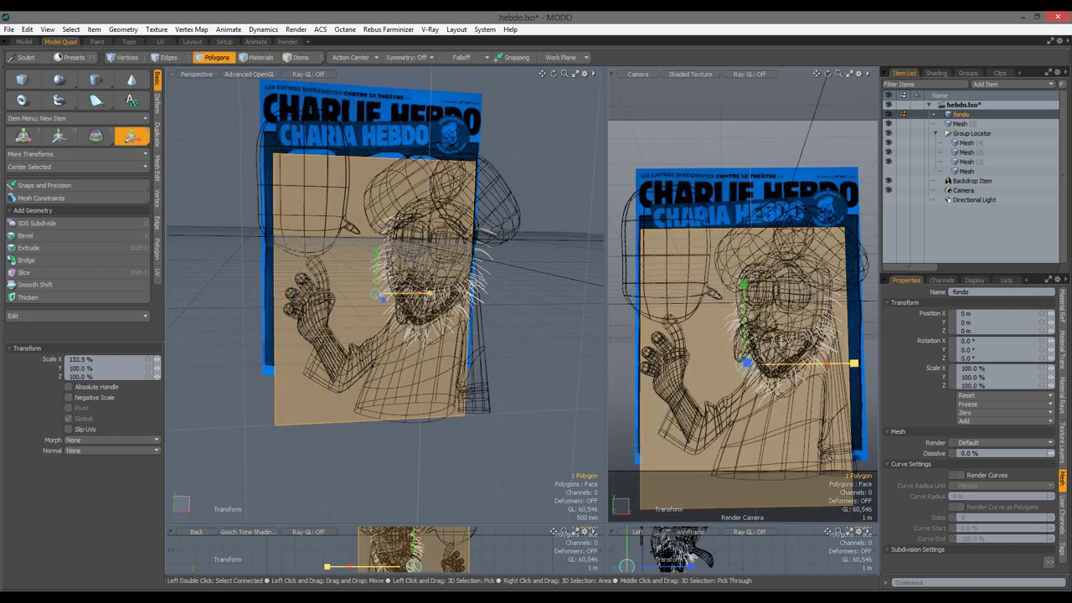
Raise the fondo plane's upper edge 320 mm and move the side edge behind the hand 240 mm inward.
{"action": "key", "text": "2"}
{"action": "left_click", "coordinate": [363, 158]}
{"action": "key", "text": "w"}
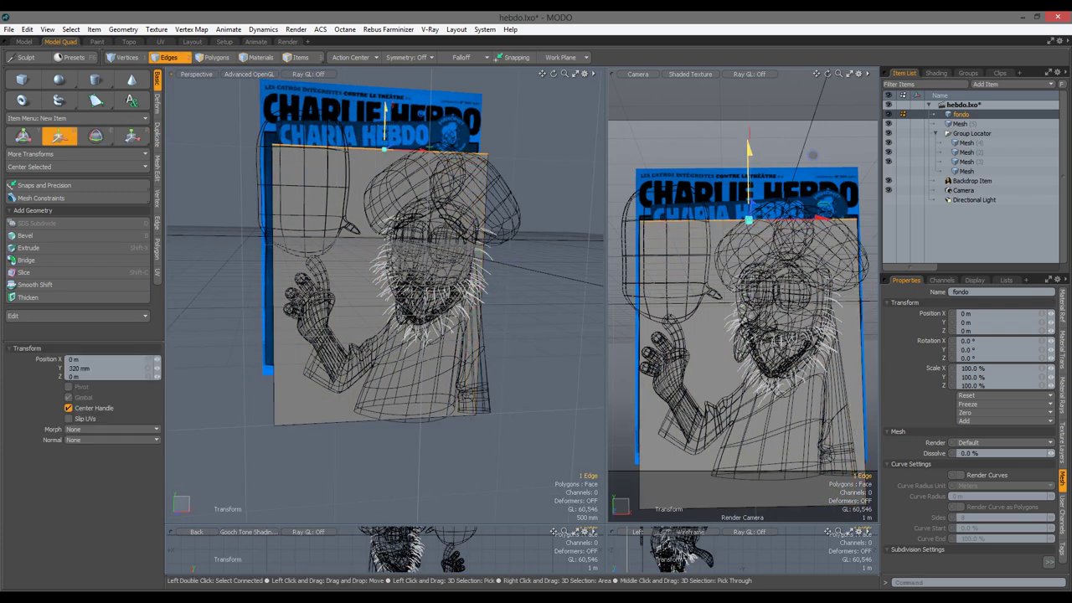
{"action": "key", "text": "space"}
{"action": "left_click_drag", "start_coordinate": [364, 163], "coordinate": [335, 251], "text": "alt"}
{"action": "left_click", "coordinate": [289, 289]}
{"action": "key", "text": "w"}
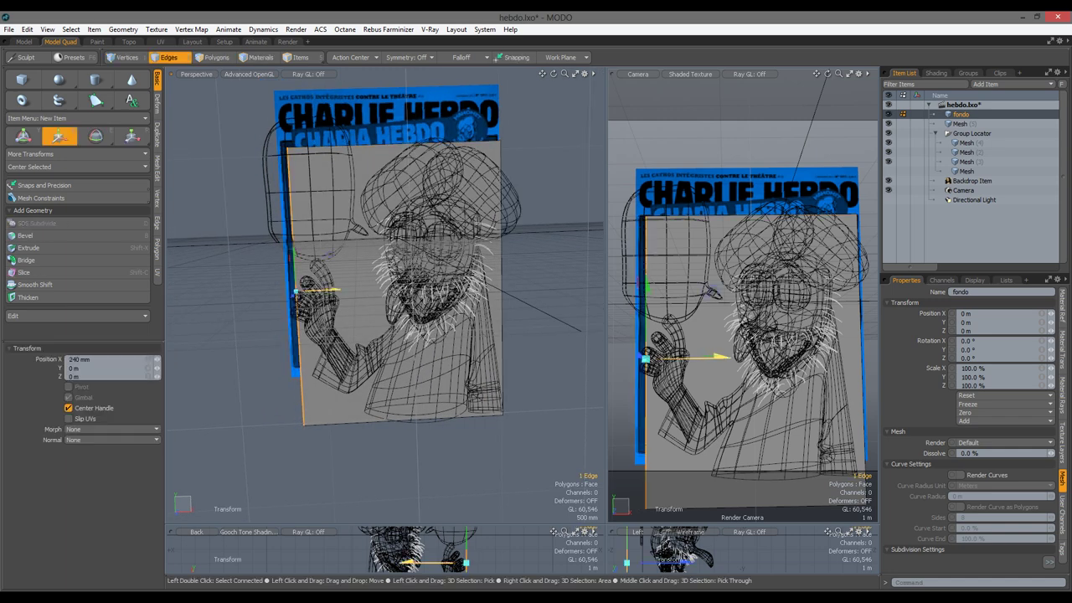
{"action": "key", "text": "space"}
Assign a material named fondo to the background plane and show the shader tree.
{"action": "left_click_drag", "start_coordinate": [318, 292], "coordinate": [300, 381], "text": "alt+shift"}
{"action": "key", "text": "3"}
{"action": "left_click", "coordinate": [352, 347]}
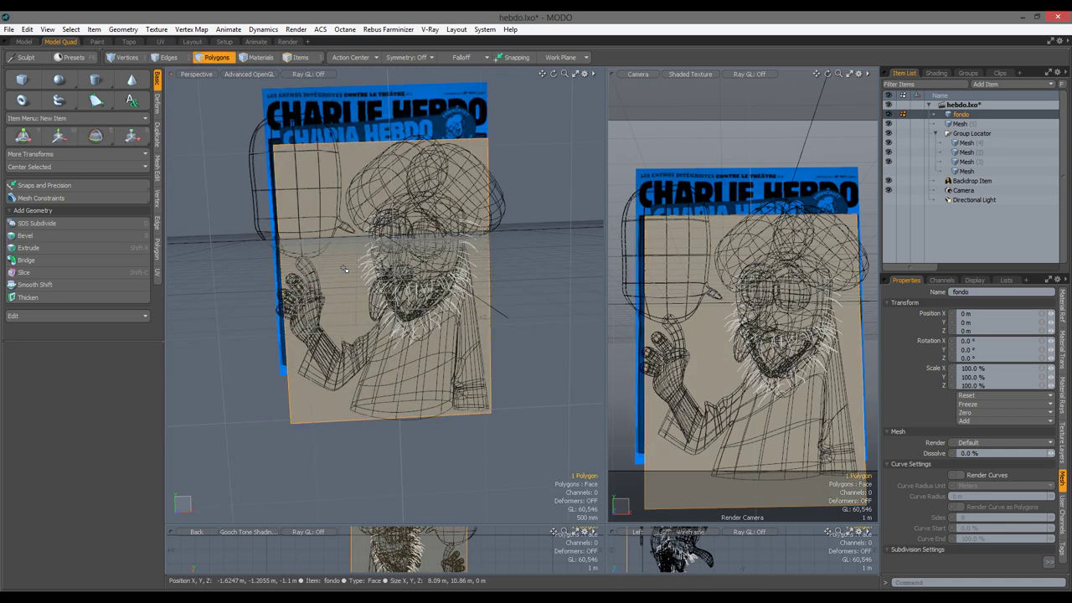
{"action": "key", "text": "m"}
{"action": "key", "text": "Return"}
{"action": "left_click", "coordinate": [931, 74]}
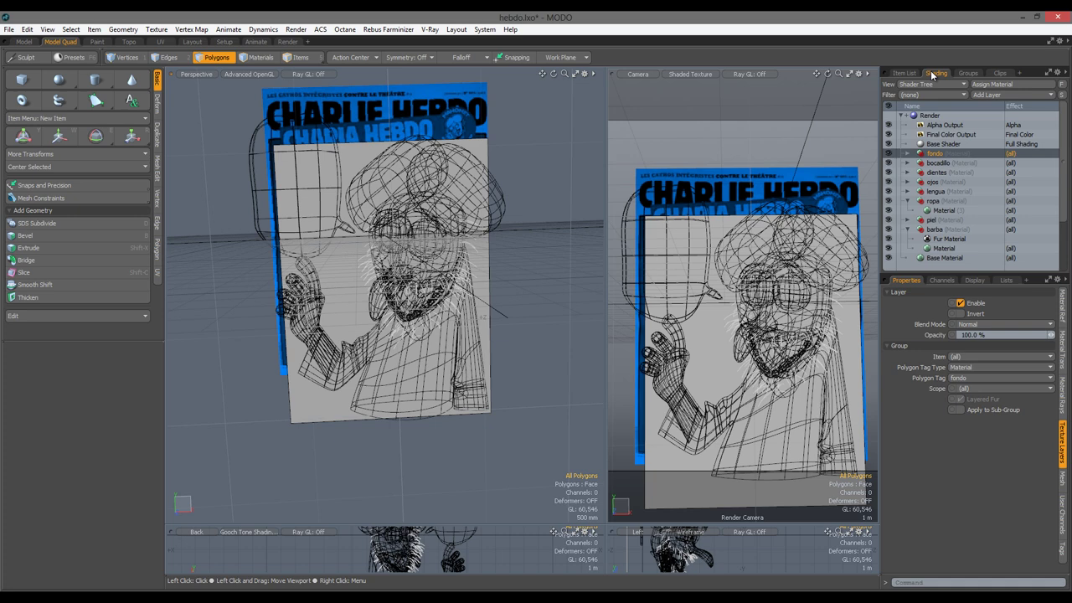
Open the render preview and set the fondo material's diffuse color to hex 519725.
{"action": "left_click", "coordinate": [296, 30]}
{"action": "left_click", "coordinate": [191, 132]}
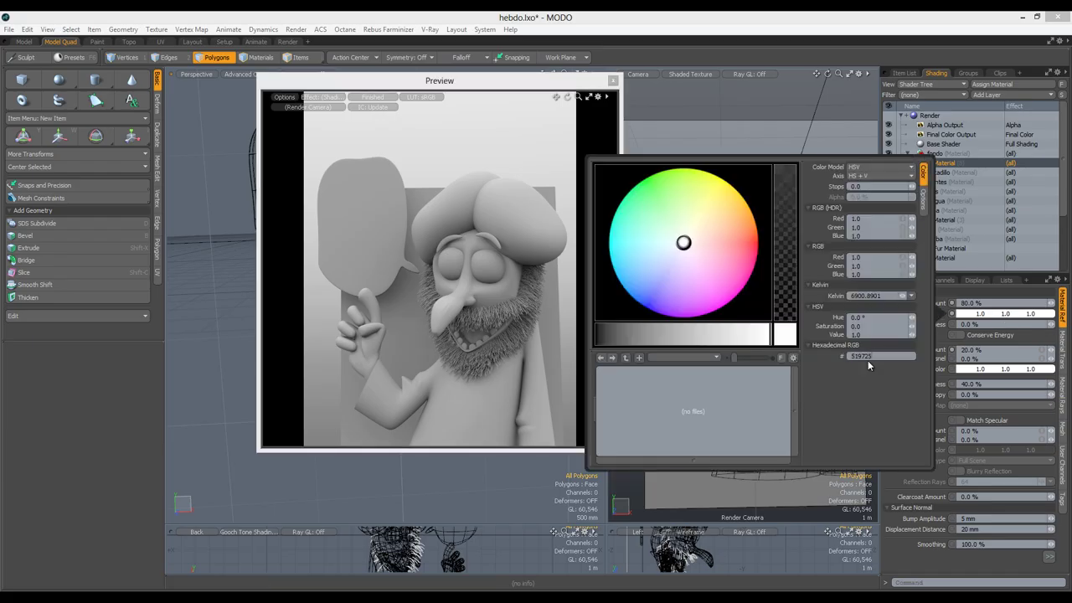
{"action": "left_click", "coordinate": [868, 360]}
{"action": "type", "text": "519725"}
{"action": "key", "text": "Return"}
Set the Base Material's diffuse color to a reddish tone of 0.6, 0.36, 0.34.
{"action": "left_click", "coordinate": [943, 257]}
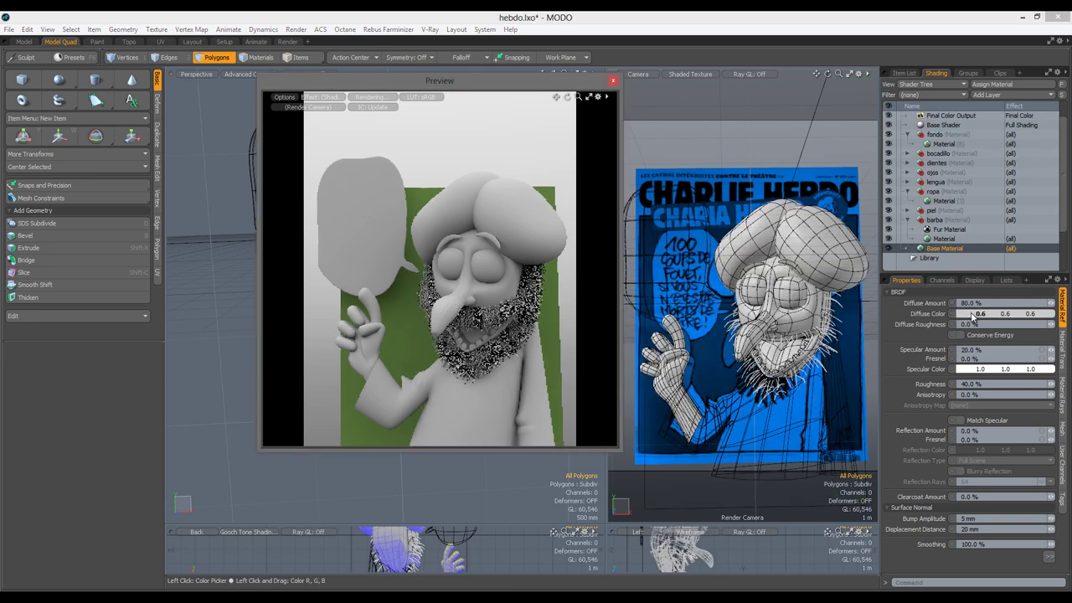
{"action": "left_click", "coordinate": [1000, 313]}
{"action": "left_click_drag", "start_coordinate": [703, 239], "coordinate": [715, 240]}
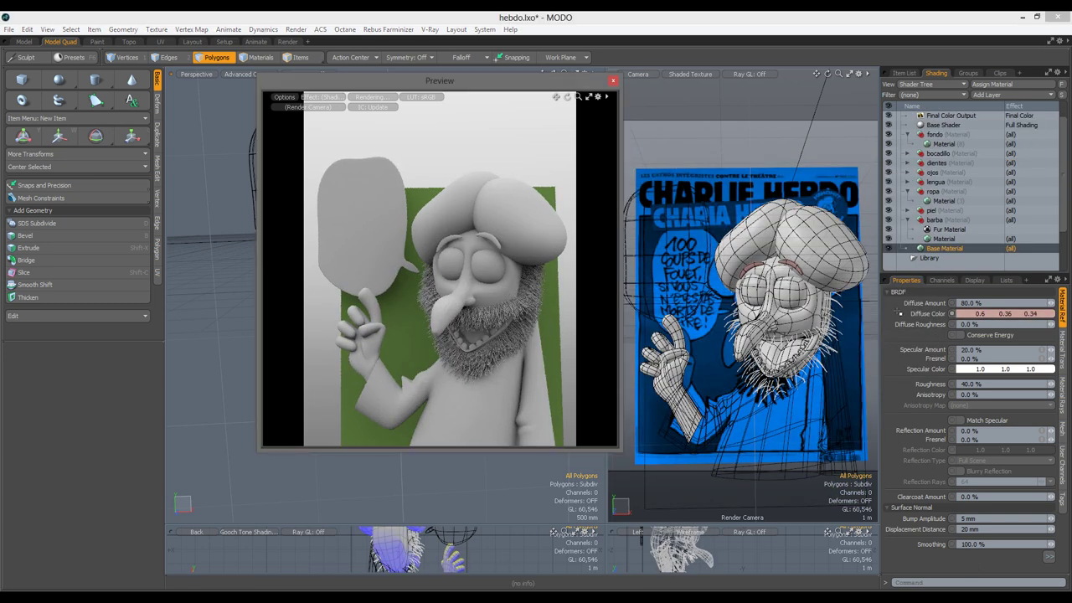
Set the diffuse color of the piel material to a skin tone of 1.0, 0.67, 0.53.
{"action": "double_click", "coordinate": [686, 255]}
{"action": "key", "text": "m"}
{"action": "key", "text": "Return"}
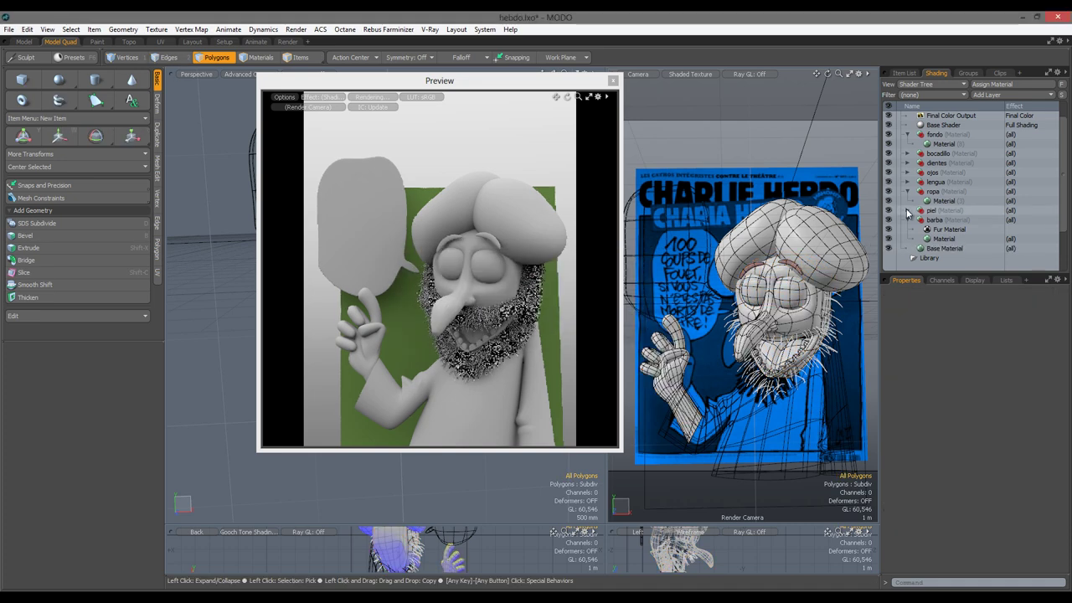
{"action": "left_click", "coordinate": [1001, 313]}
{"action": "left_click_drag", "start_coordinate": [706, 232], "coordinate": [717, 232]}
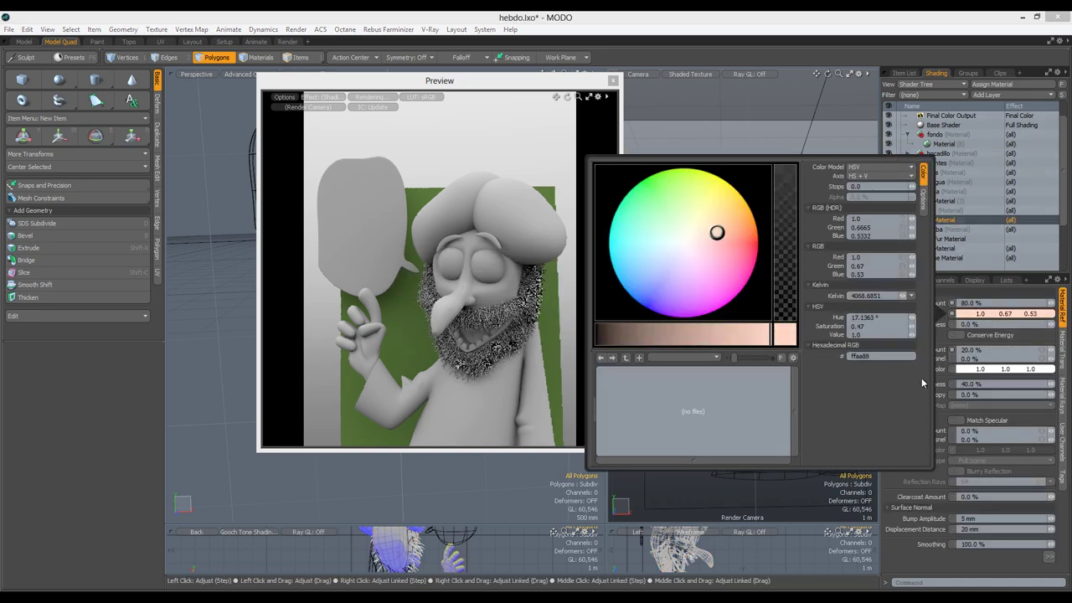
Assign the existing piel material to the connected face and hand polygons, and clear the selection.
{"action": "double_click", "coordinate": [695, 358]}
{"action": "key", "text": "m"}
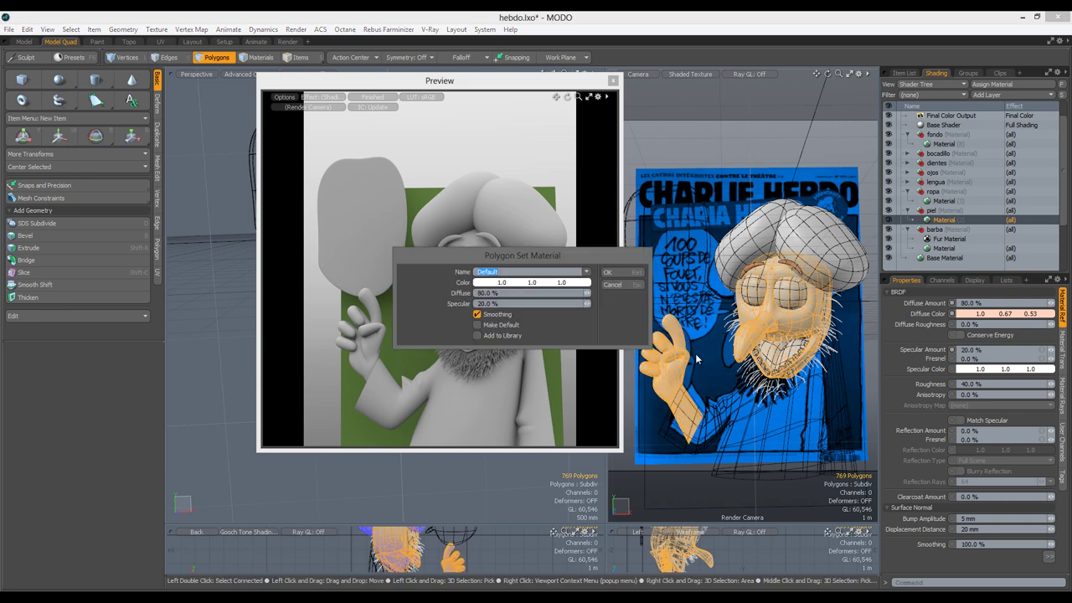
{"action": "left_click", "coordinate": [584, 278]}
{"action": "key", "text": "Return"}
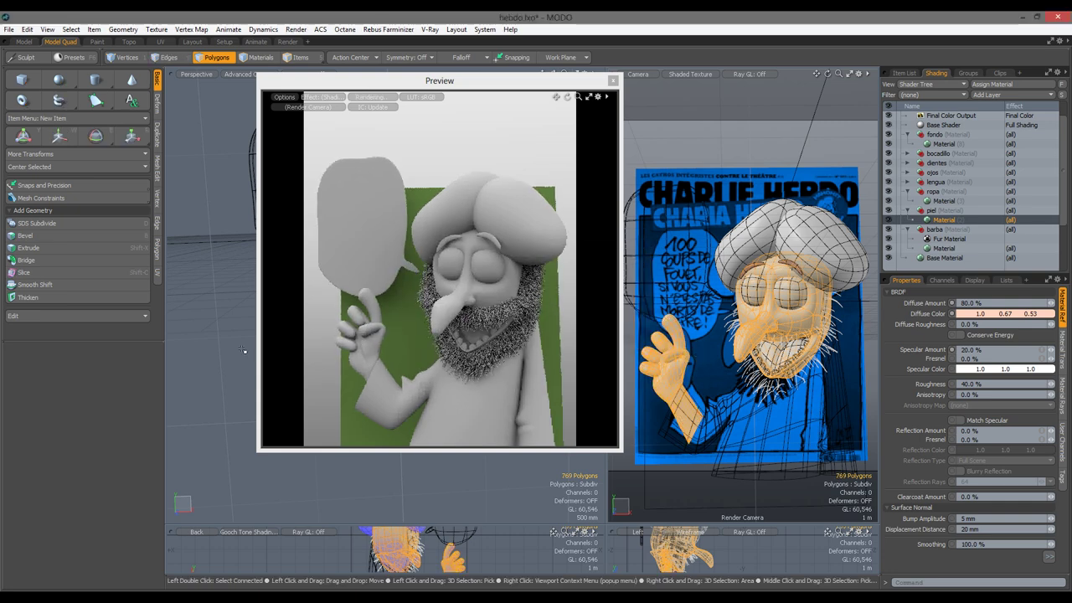
{"action": "left_click", "coordinate": [240, 347]}
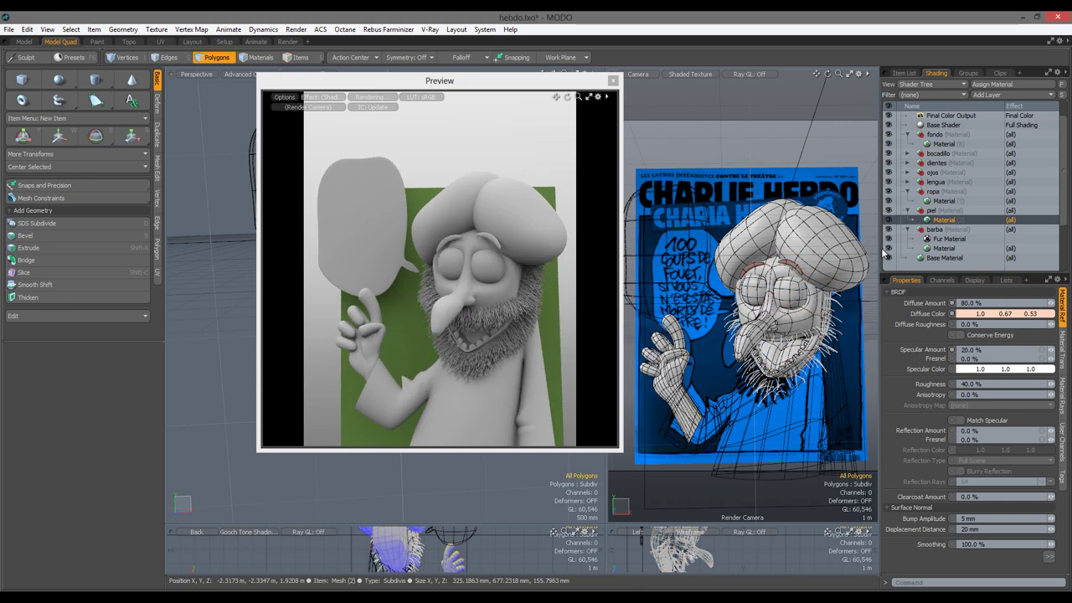
Close the render preview and reopen it, placed clear of the camera view.
{"action": "left_click", "coordinate": [614, 83]}
{"action": "left_click", "coordinate": [296, 28]}
{"action": "left_click", "coordinate": [167, 127]}
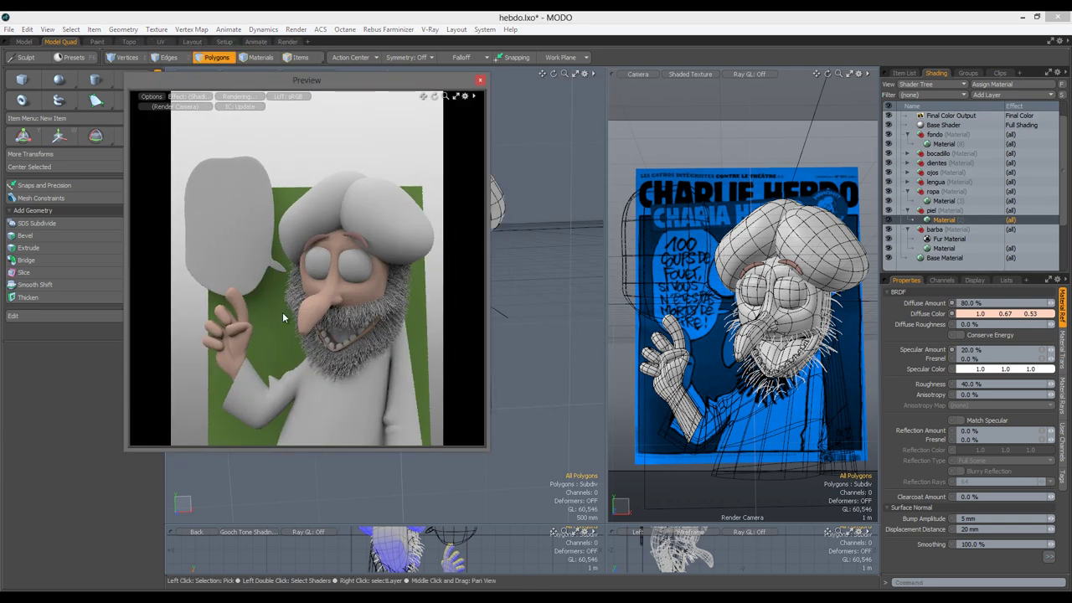
Assign a material named cejas with a dark brown color of RGB 51, 17, 0 to both eyebrows.
{"action": "left_click_drag", "start_coordinate": [790, 267], "coordinate": [752, 270]}
{"action": "key", "text": "m"}
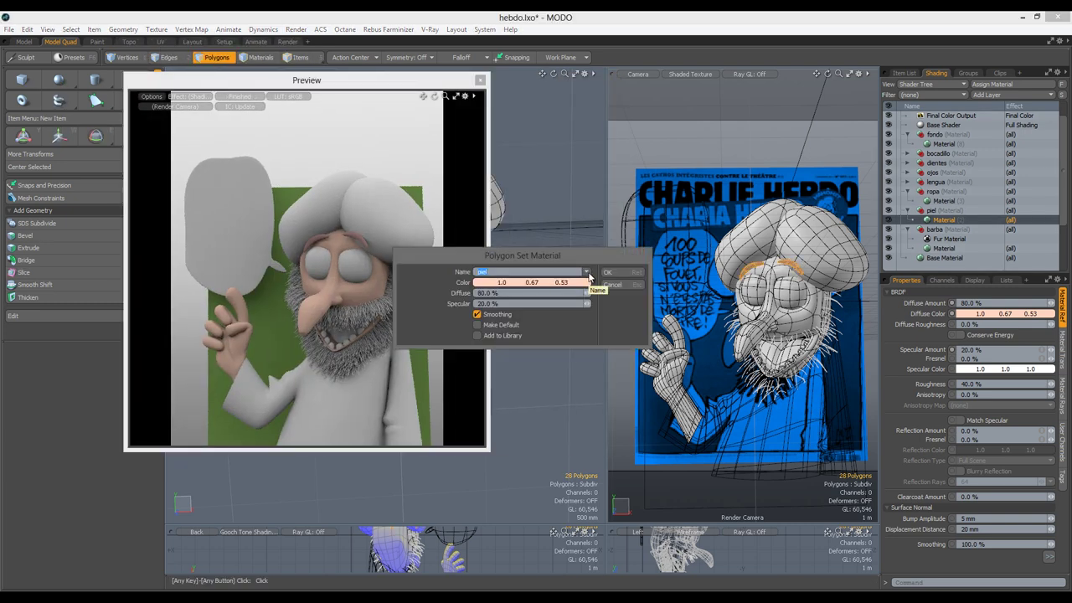
{"action": "left_click", "coordinate": [574, 283]}
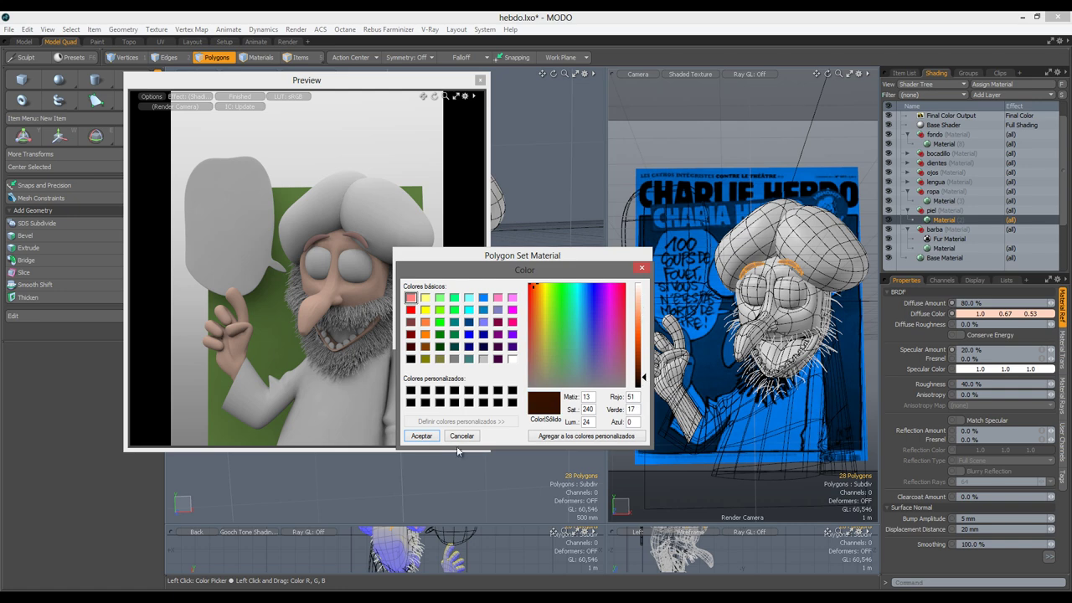
{"action": "left_click", "coordinate": [421, 435]}
{"action": "left_click", "coordinate": [600, 326]}
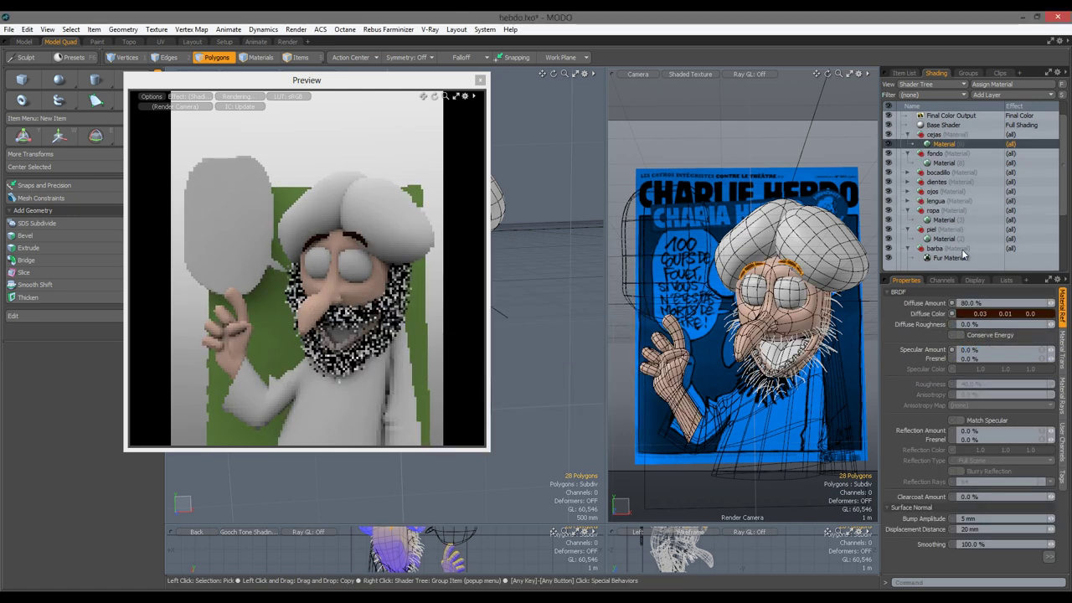
Change the diffuse color of the cejas material to a near-black neutral grey.
{"action": "left_click", "coordinate": [951, 313]}
{"action": "left_click", "coordinate": [688, 242]}
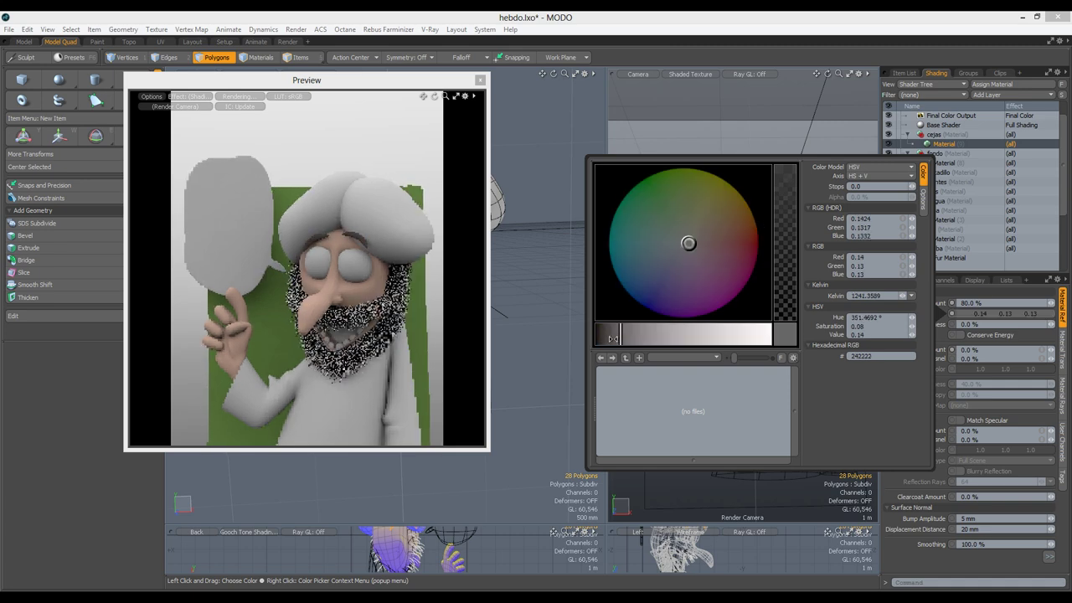
{"action": "left_click", "coordinate": [614, 334]}
Set the diffuse color of the barba material to a dark grey of 0.12, 0.12, 0.12.
{"action": "scroll", "coordinate": [939, 252], "scroll_direction": "down", "scroll_amount": 1}
{"action": "left_click", "coordinate": [944, 238]}
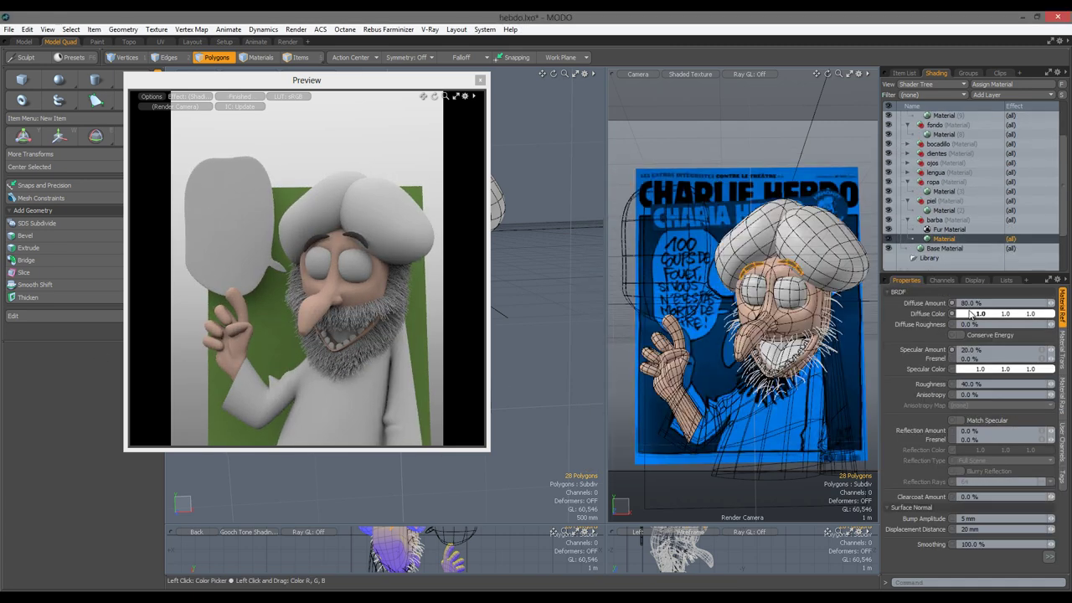
{"action": "left_click", "coordinate": [951, 313]}
{"action": "left_click", "coordinate": [615, 334]}
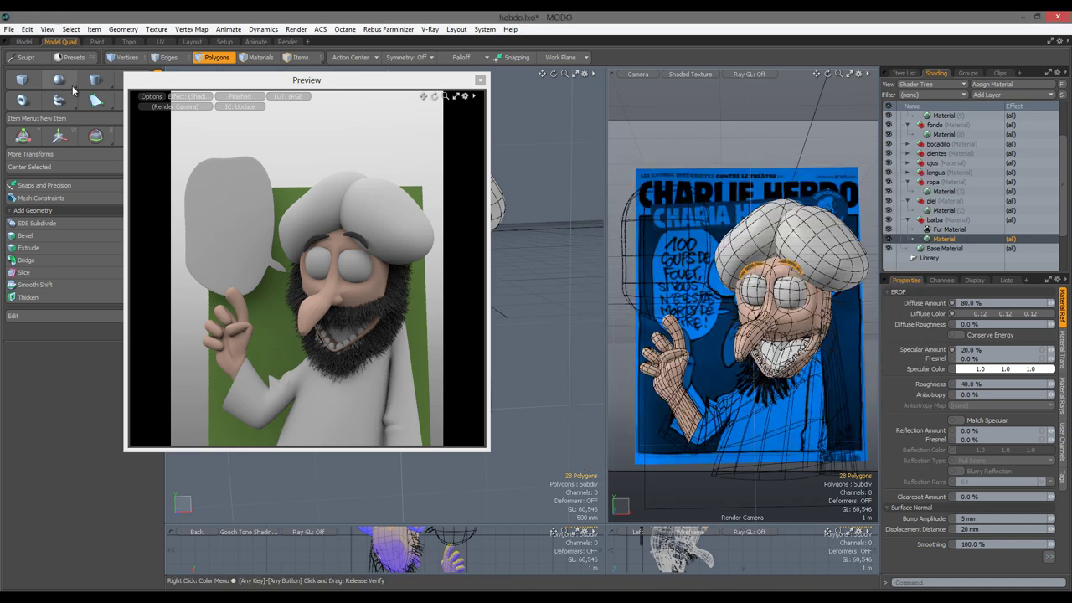
Add the Church_HarvestLobby image from the HDRI folder in CONTENIDOS PROPIOS as an image layer for the environment.
{"action": "scroll", "coordinate": [963, 192], "scroll_direction": "down", "scroll_amount": 2}
{"action": "left_click", "coordinate": [929, 248]}
{"action": "left_click", "coordinate": [988, 94]}
{"action": "left_click", "coordinate": [913, 106]}
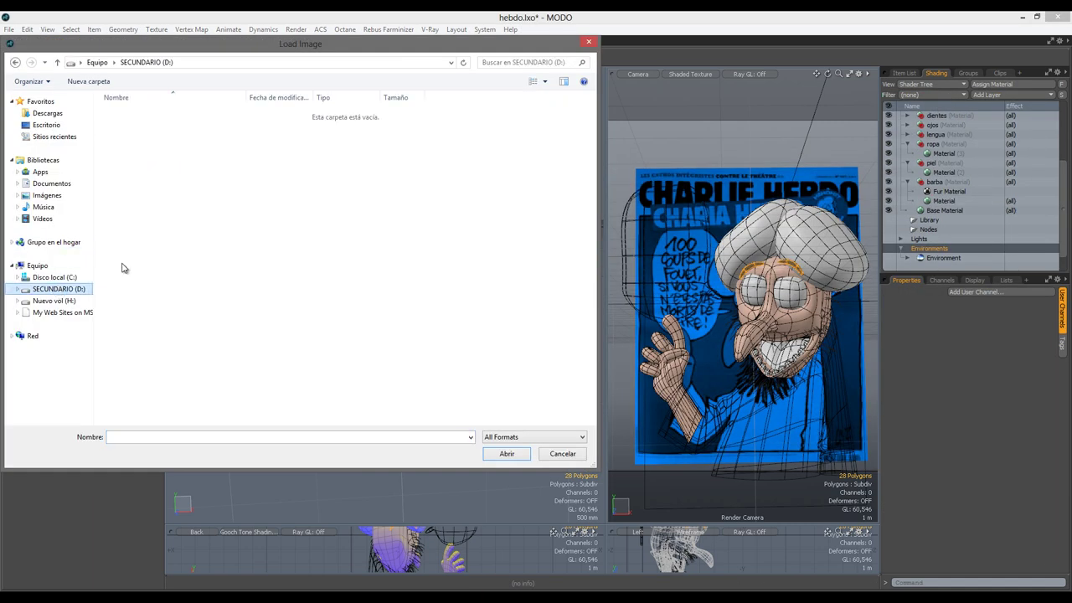
{"action": "double_click", "coordinate": [156, 137]}
{"action": "double_click", "coordinate": [156, 122]}
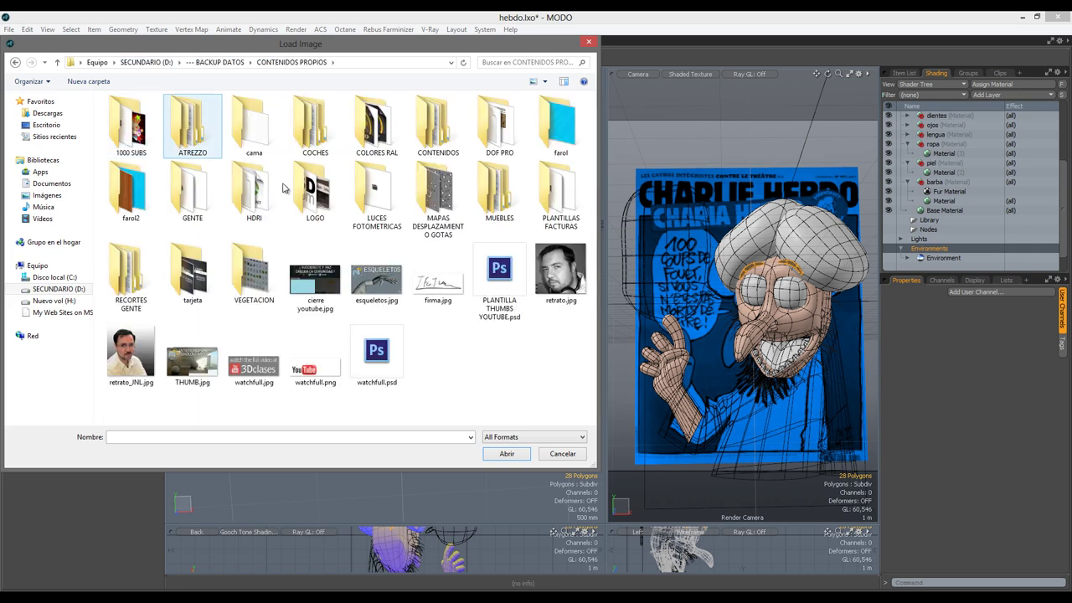
{"action": "double_click", "coordinate": [255, 189]}
{"action": "double_click", "coordinate": [320, 126]}
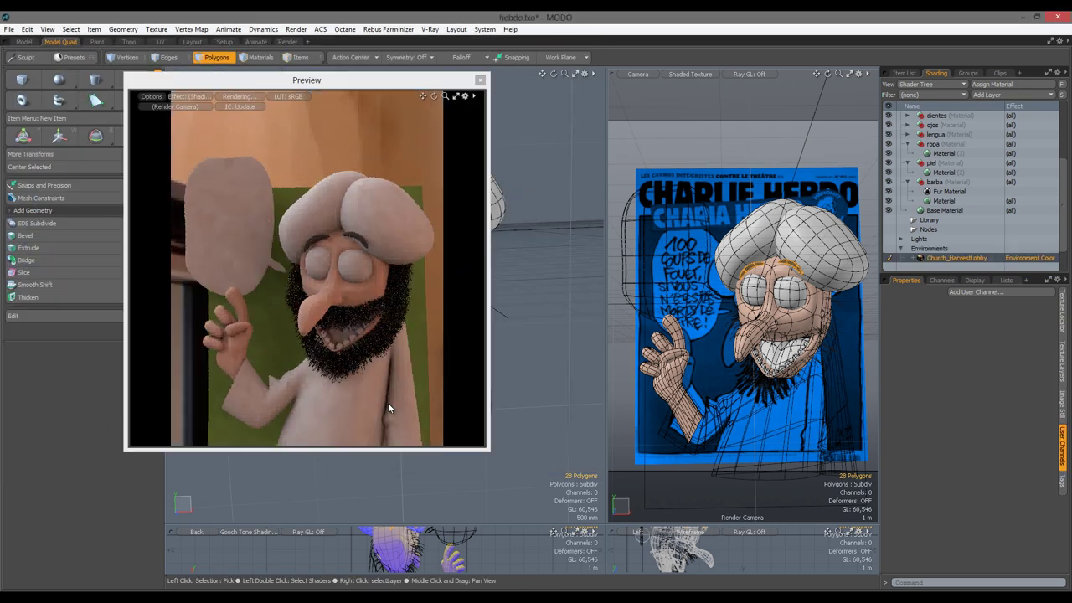
Turn off Visible to Camera for the Environment item.
{"action": "scroll", "coordinate": [963, 209], "scroll_direction": "down", "scroll_amount": 1}
{"action": "left_click", "coordinate": [943, 248]}
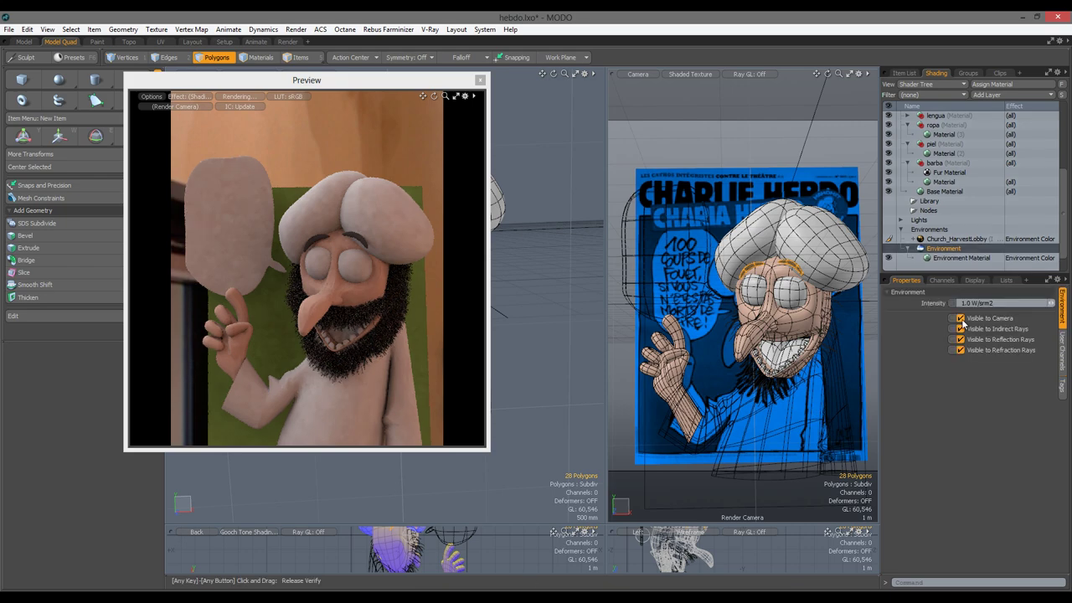
{"action": "left_click", "coordinate": [959, 318]}
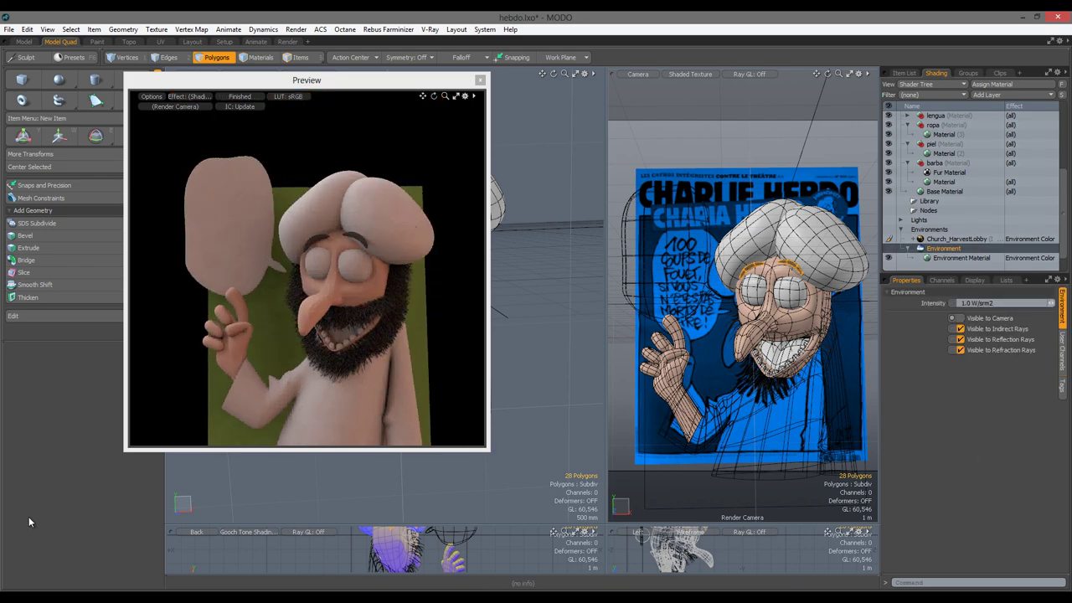